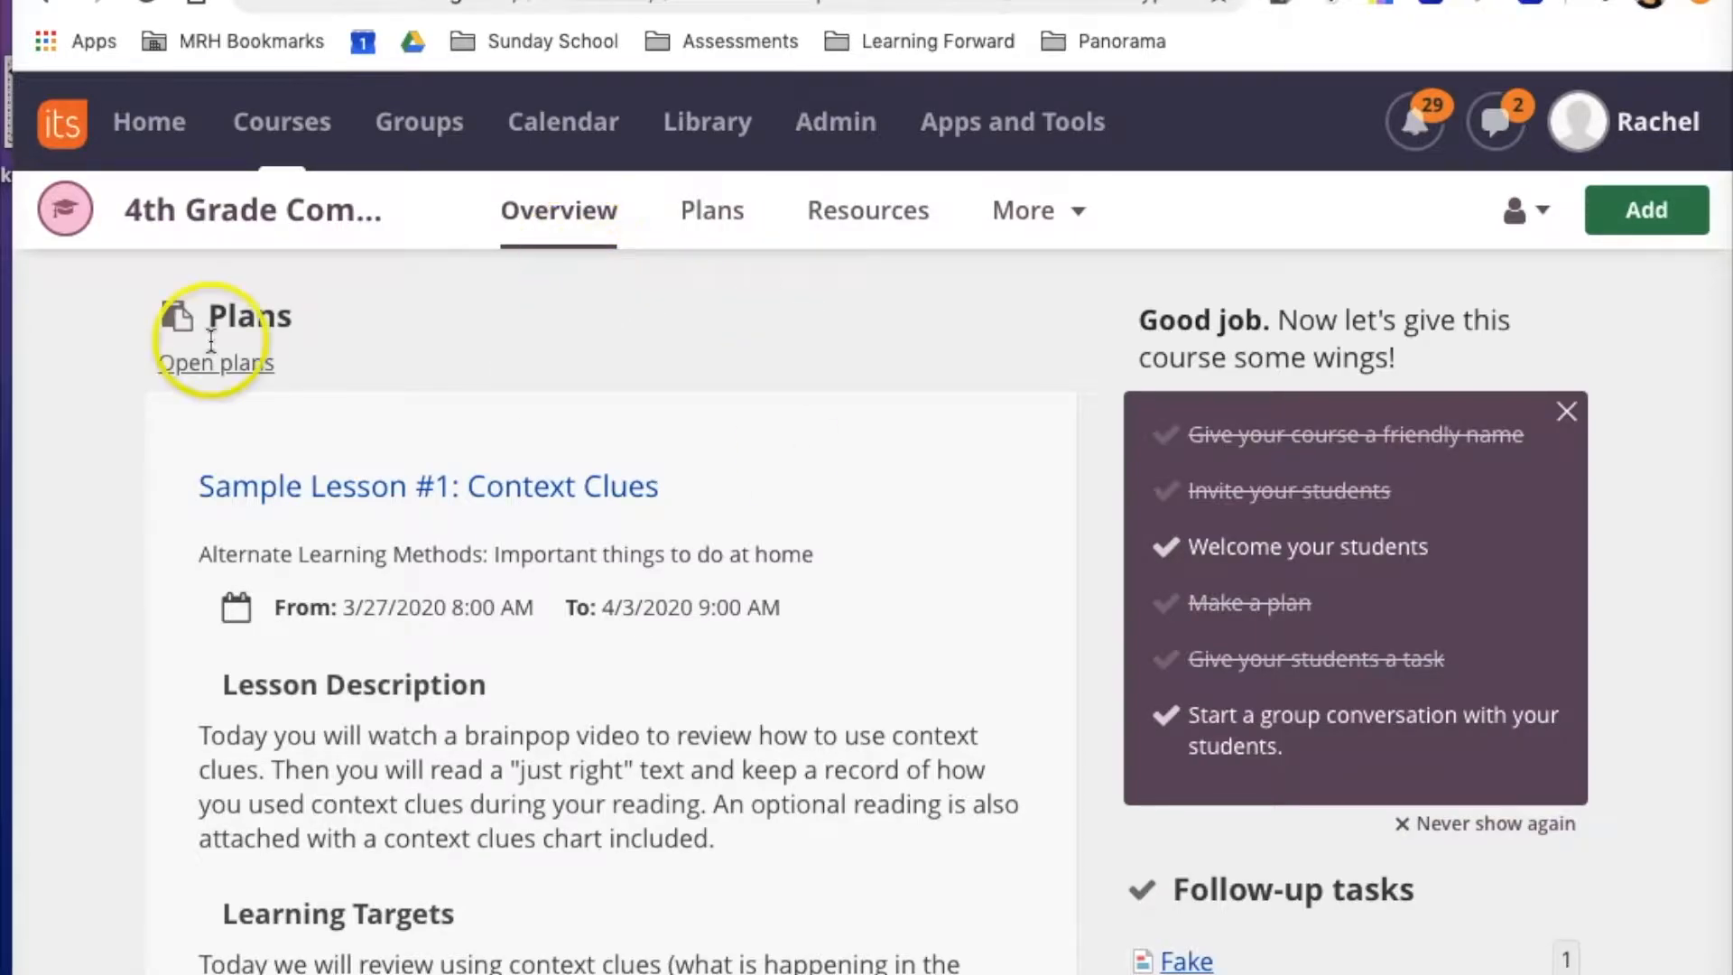
# - Open the list of participants in the 4th Grade Communication Arts course
pyautogui.click(1071, 224)
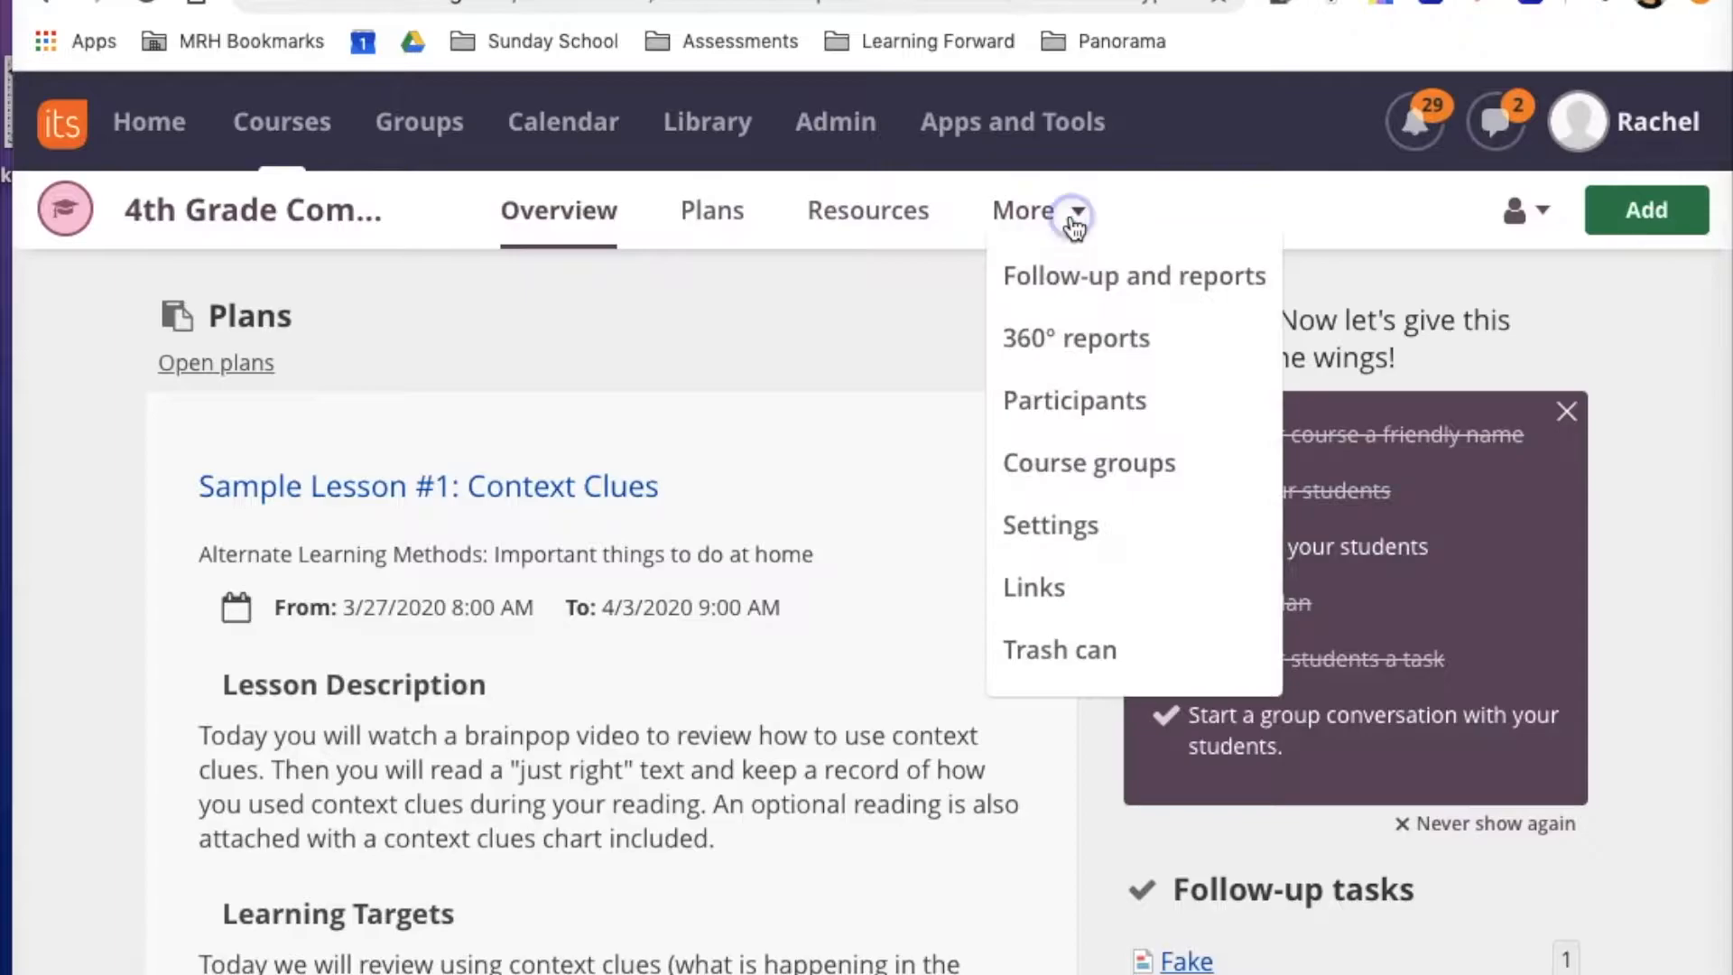
pyautogui.click(1125, 408)
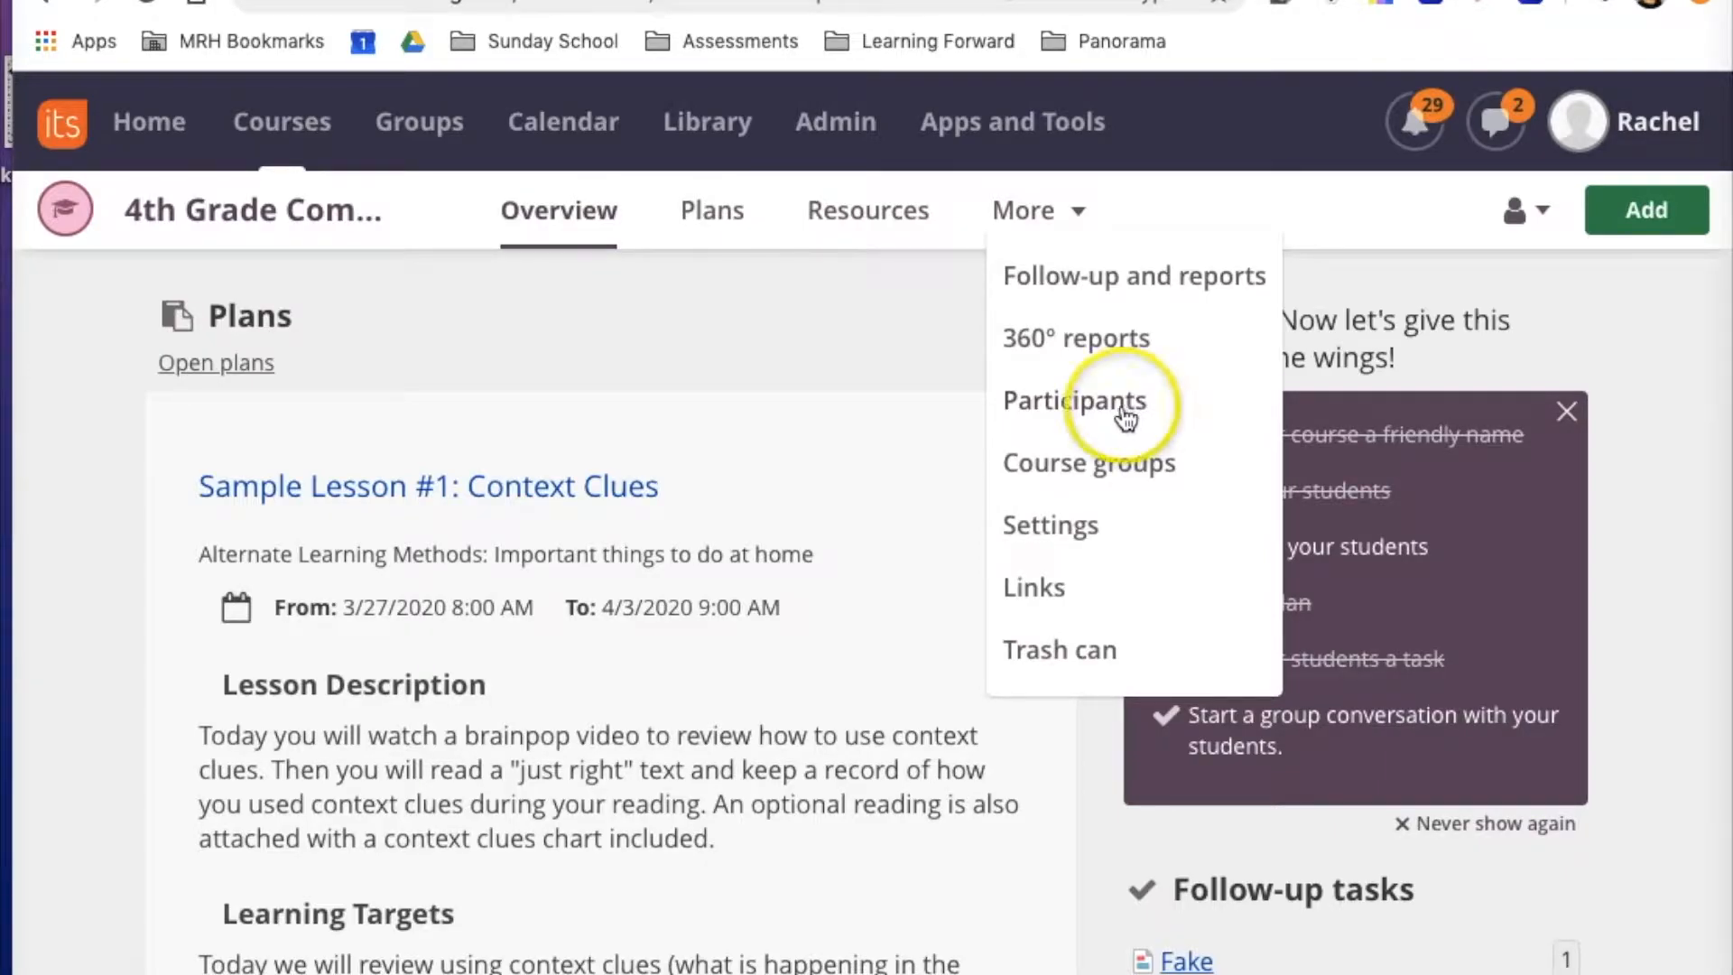
pyautogui.click(1078, 411)
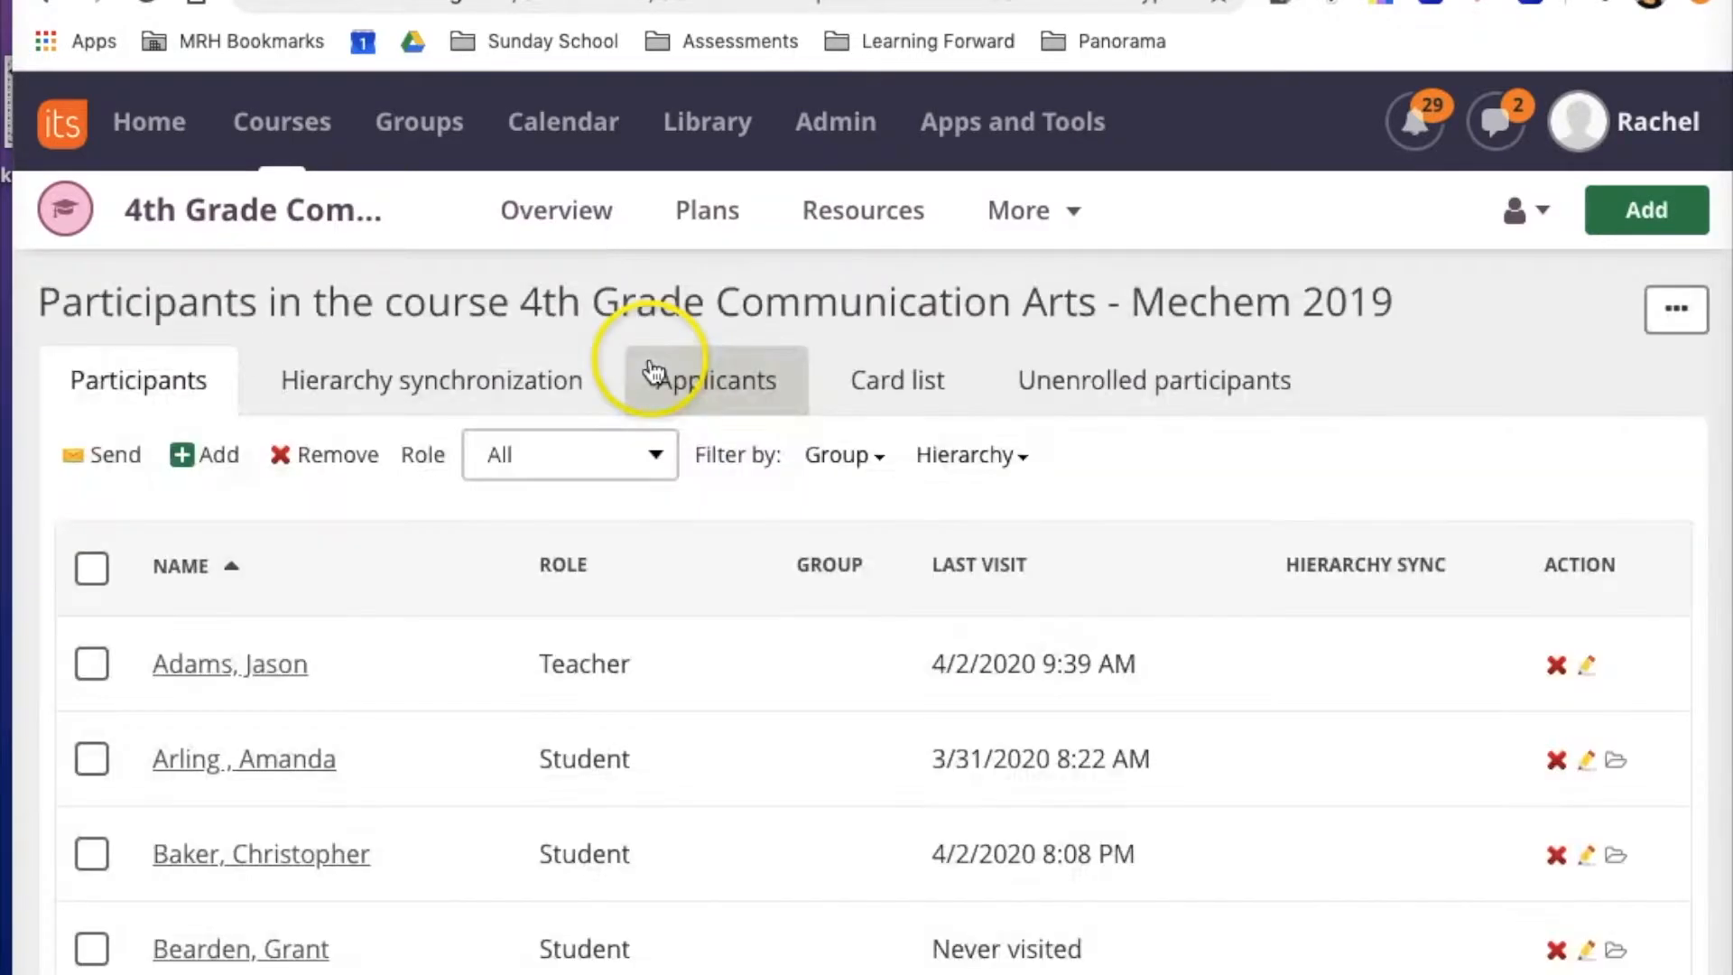
# - Start adding a participant to the course and search all user types by the person's last name
pyautogui.click(197, 465)
pyautogui.click(636, 503)
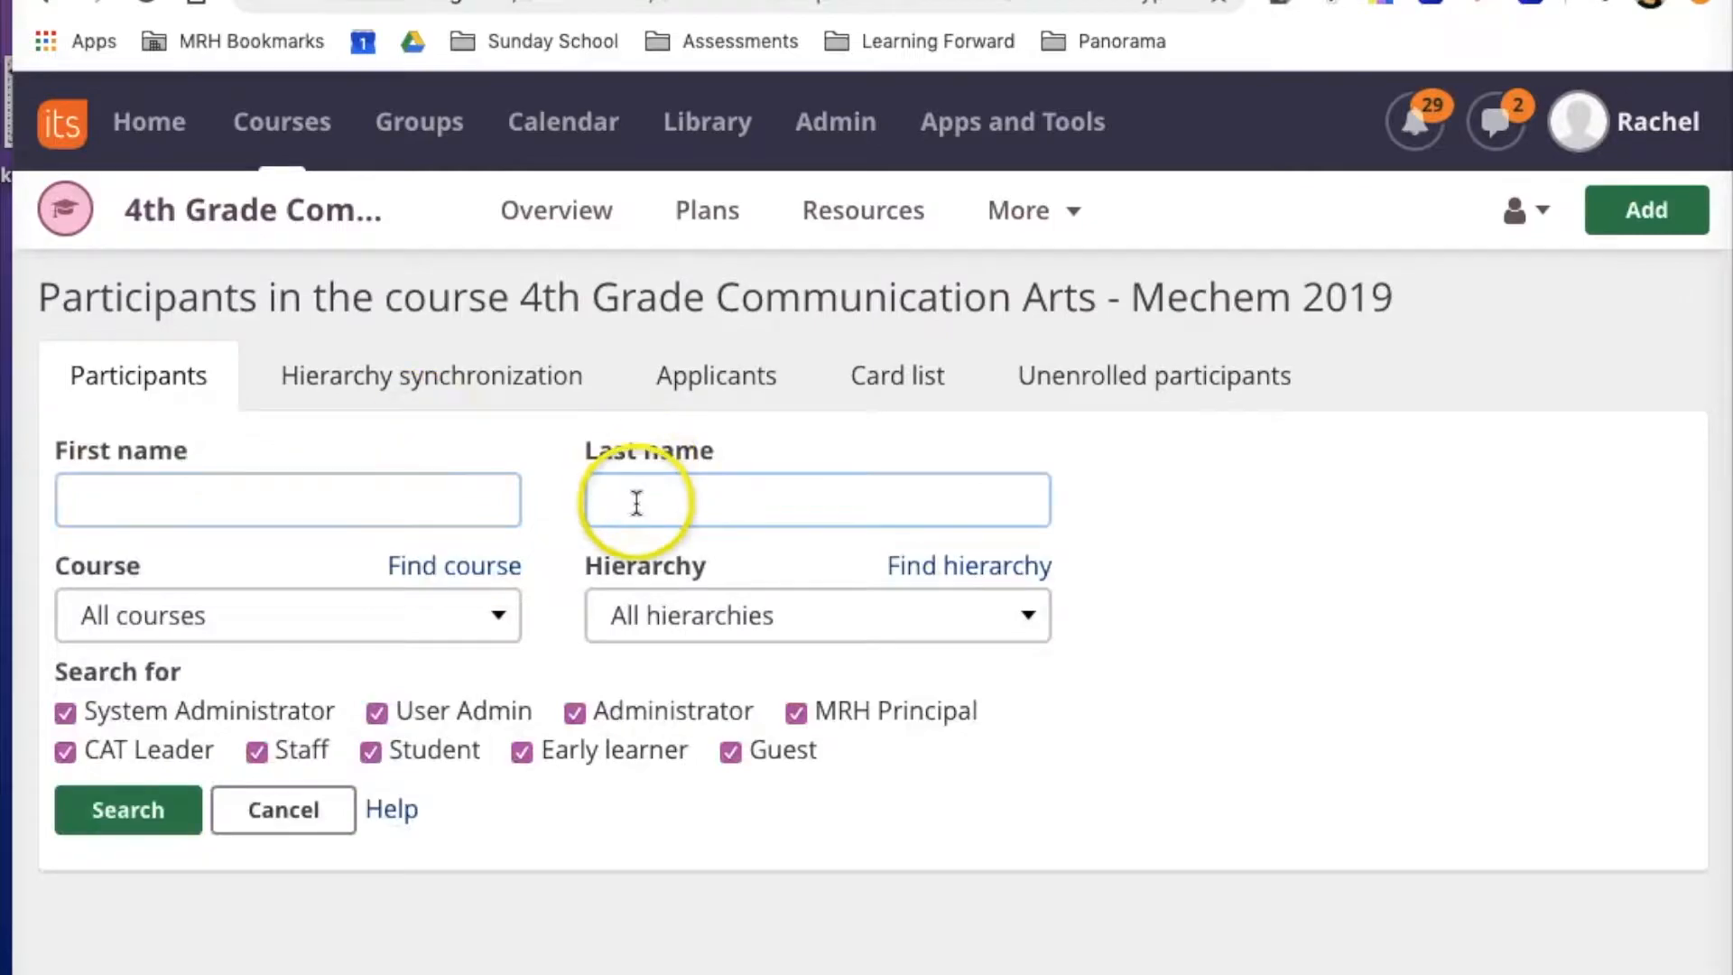
pyautogui.click(635, 496)
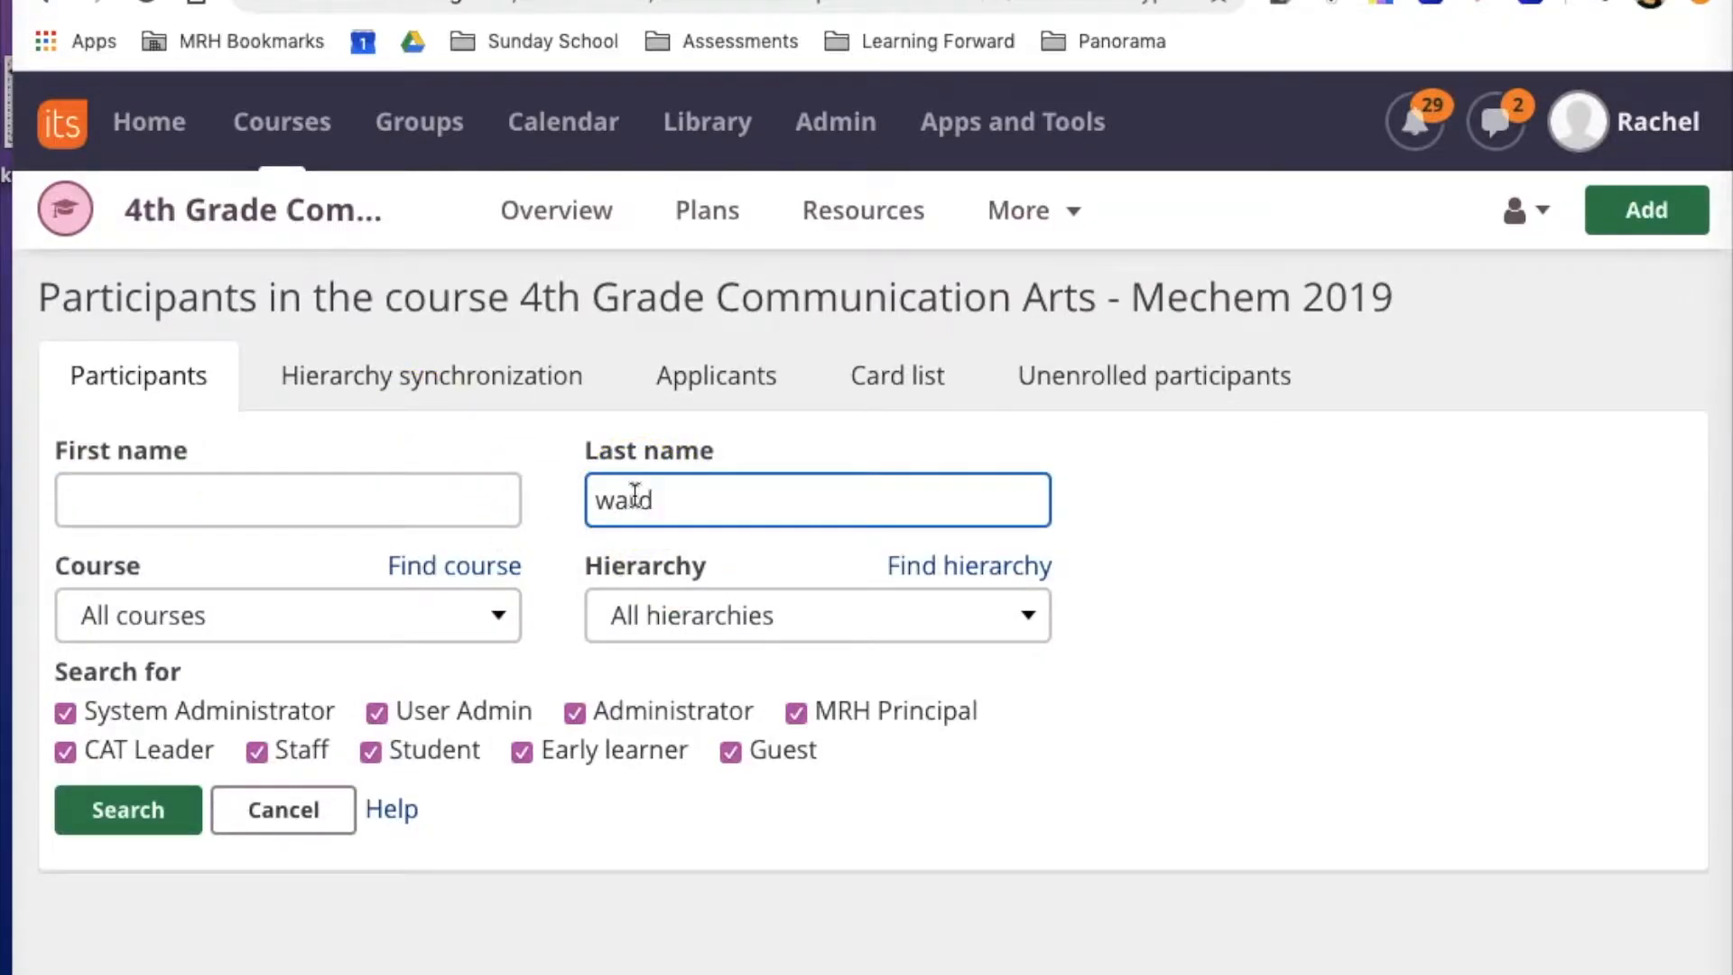
pyautogui.write('ward')
pyautogui.click(85, 811)
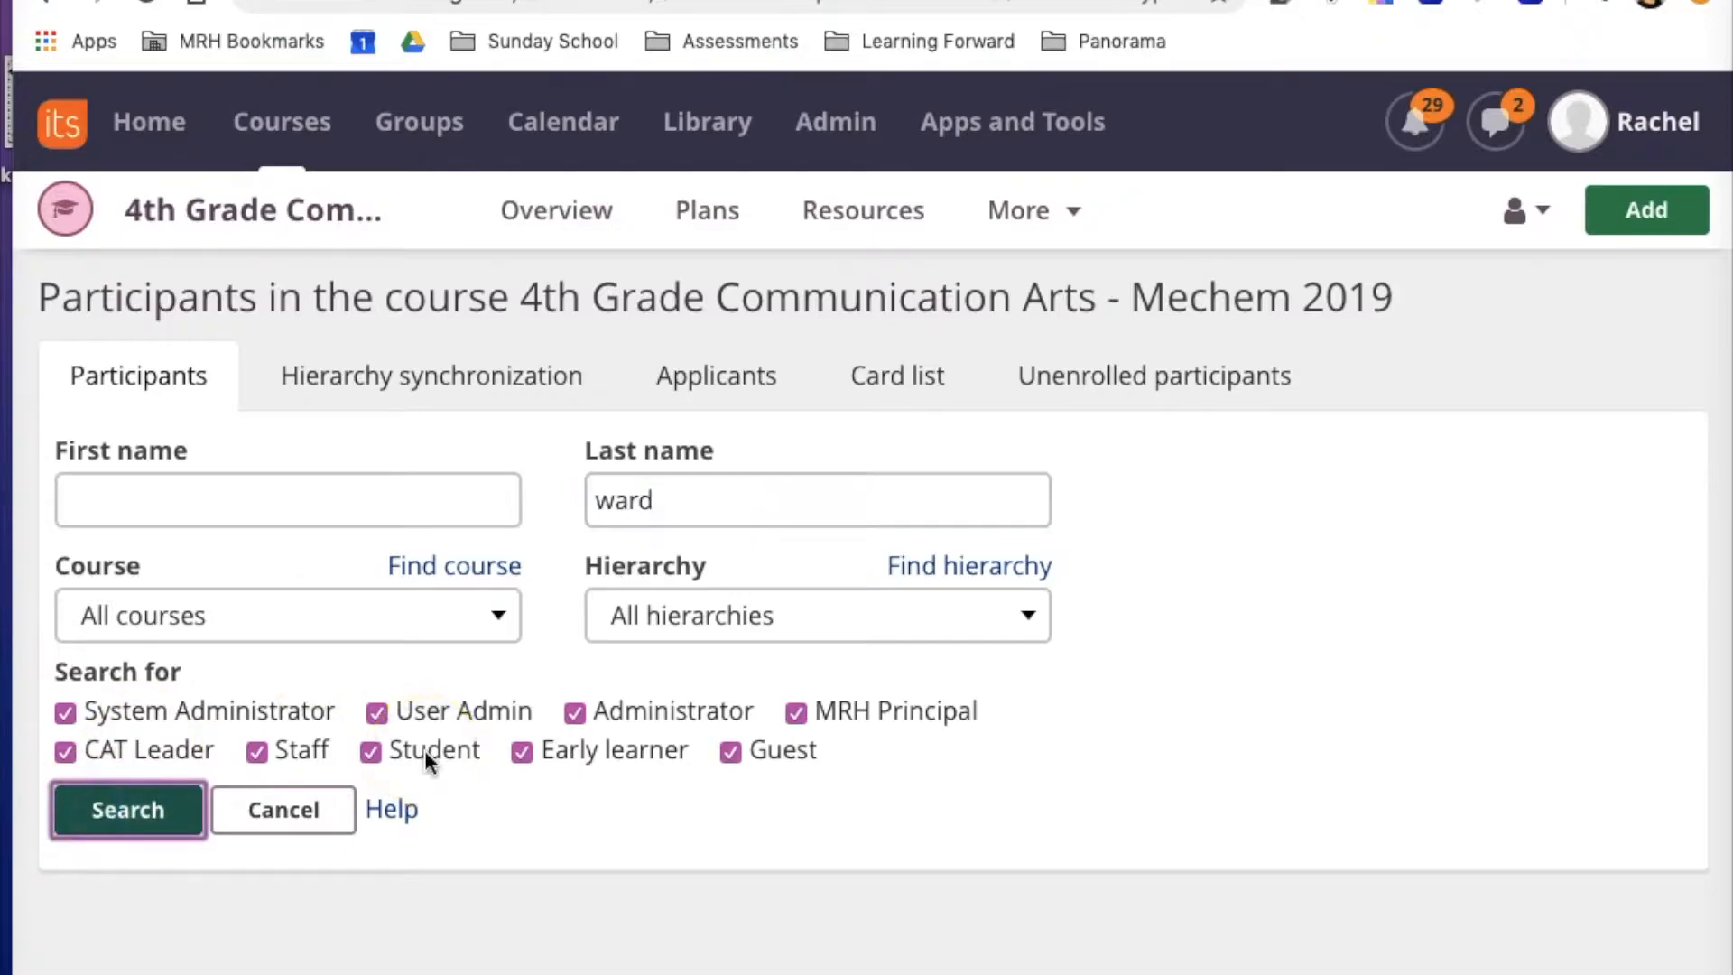
pyautogui.scroll(-5, 424, 750)
pyautogui.click(144, 808)
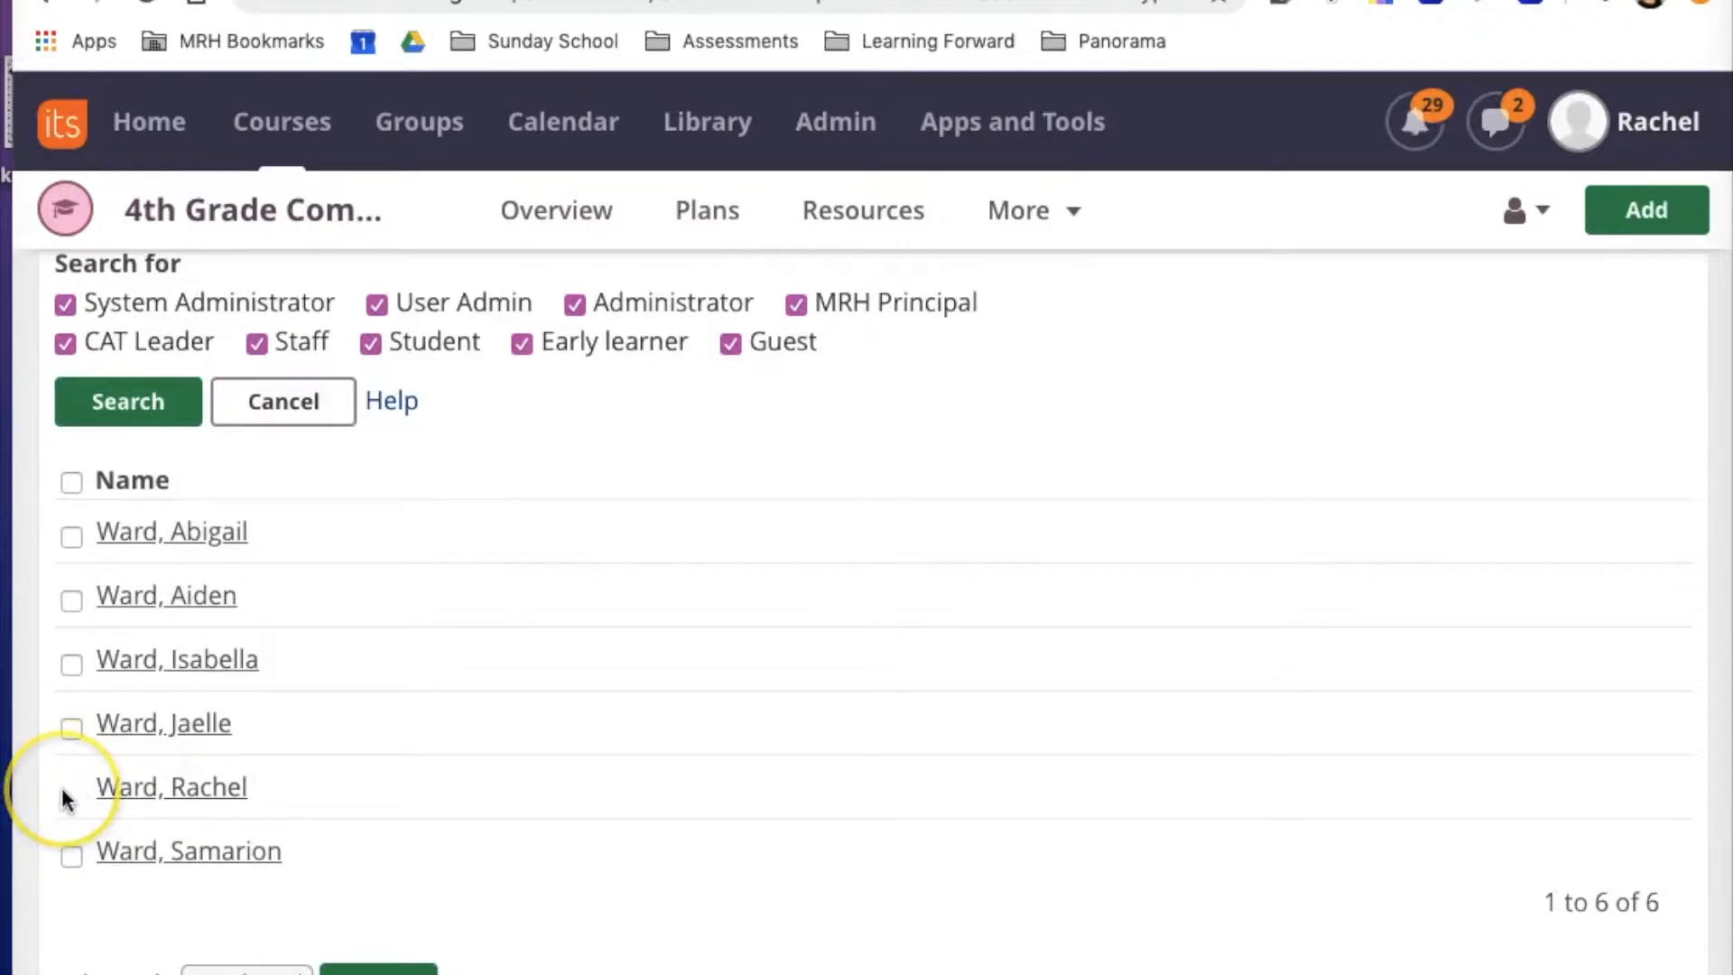
# - Select the third person found, check the available roles, clear the selection and cancel adding participants
pyautogui.click(72, 665)
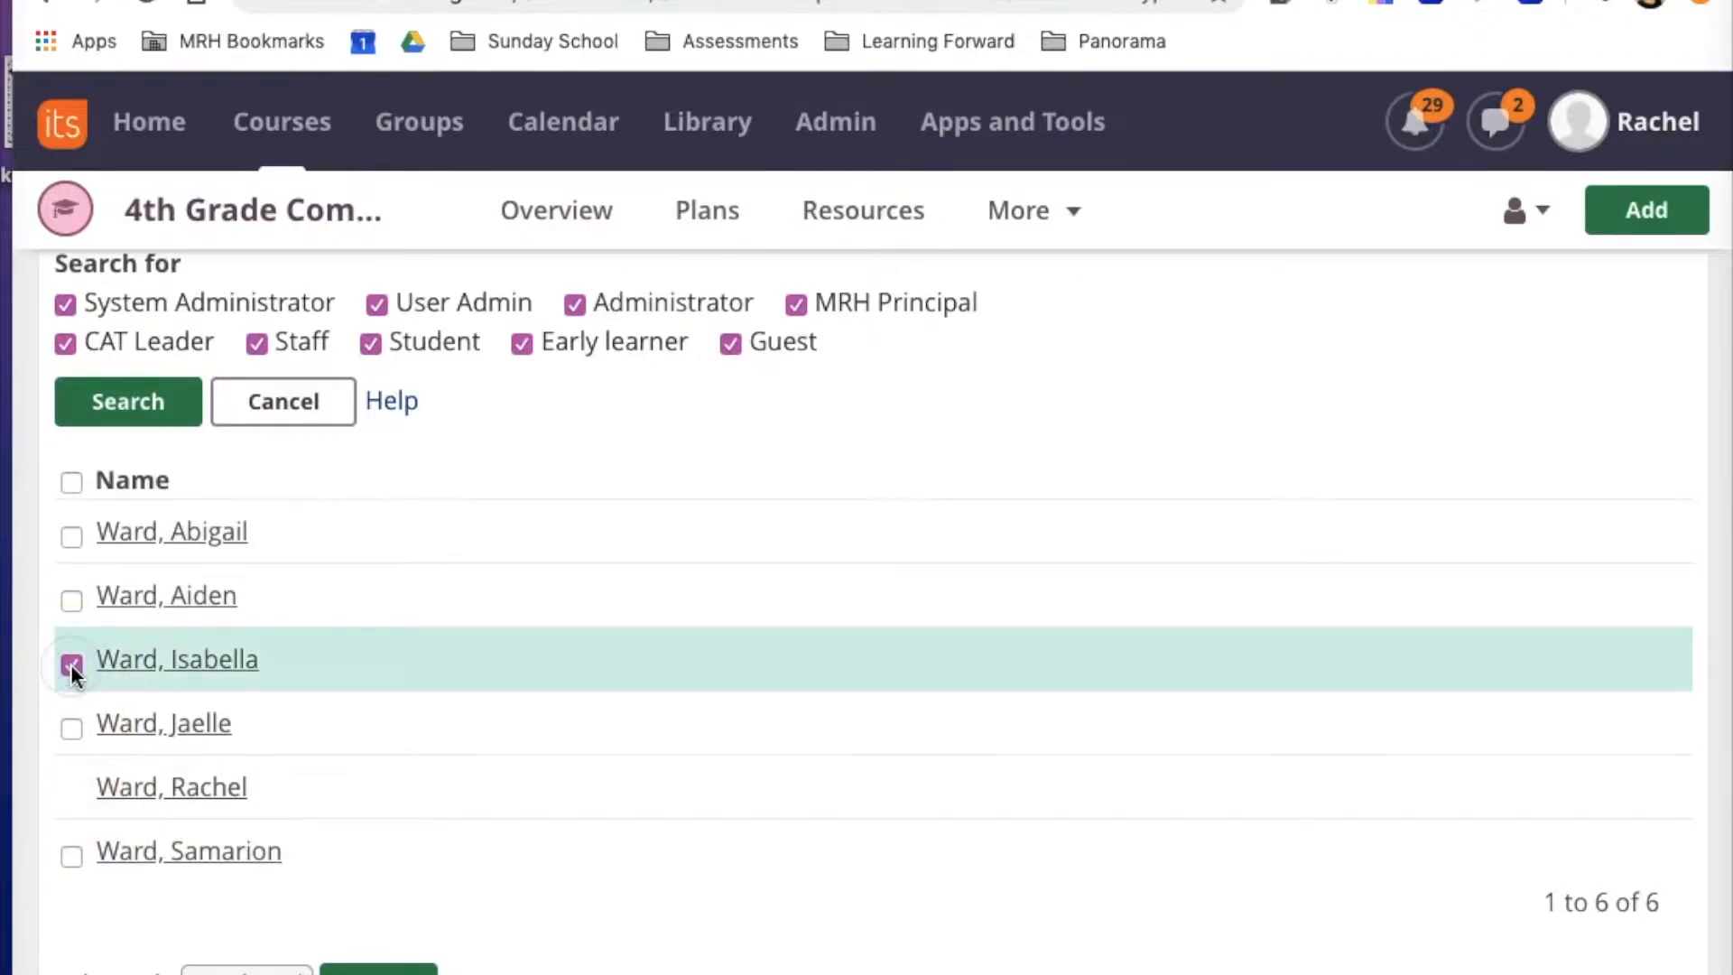
pyautogui.scroll(-1, 289, 820)
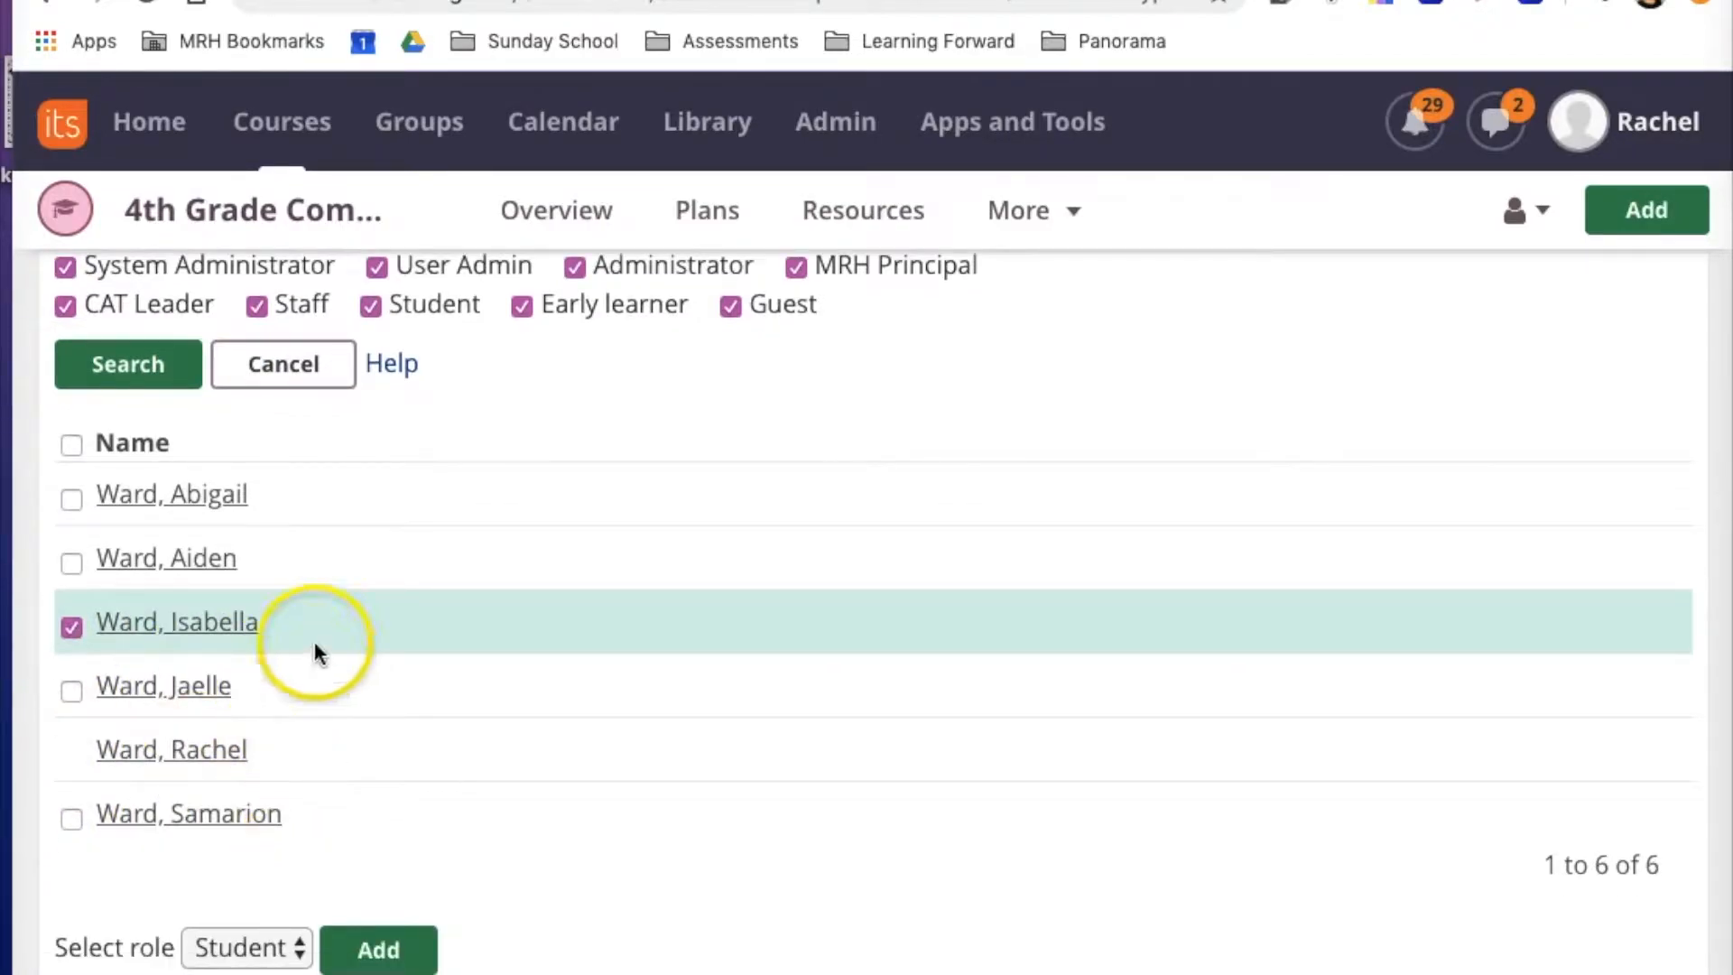
pyautogui.click(247, 948)
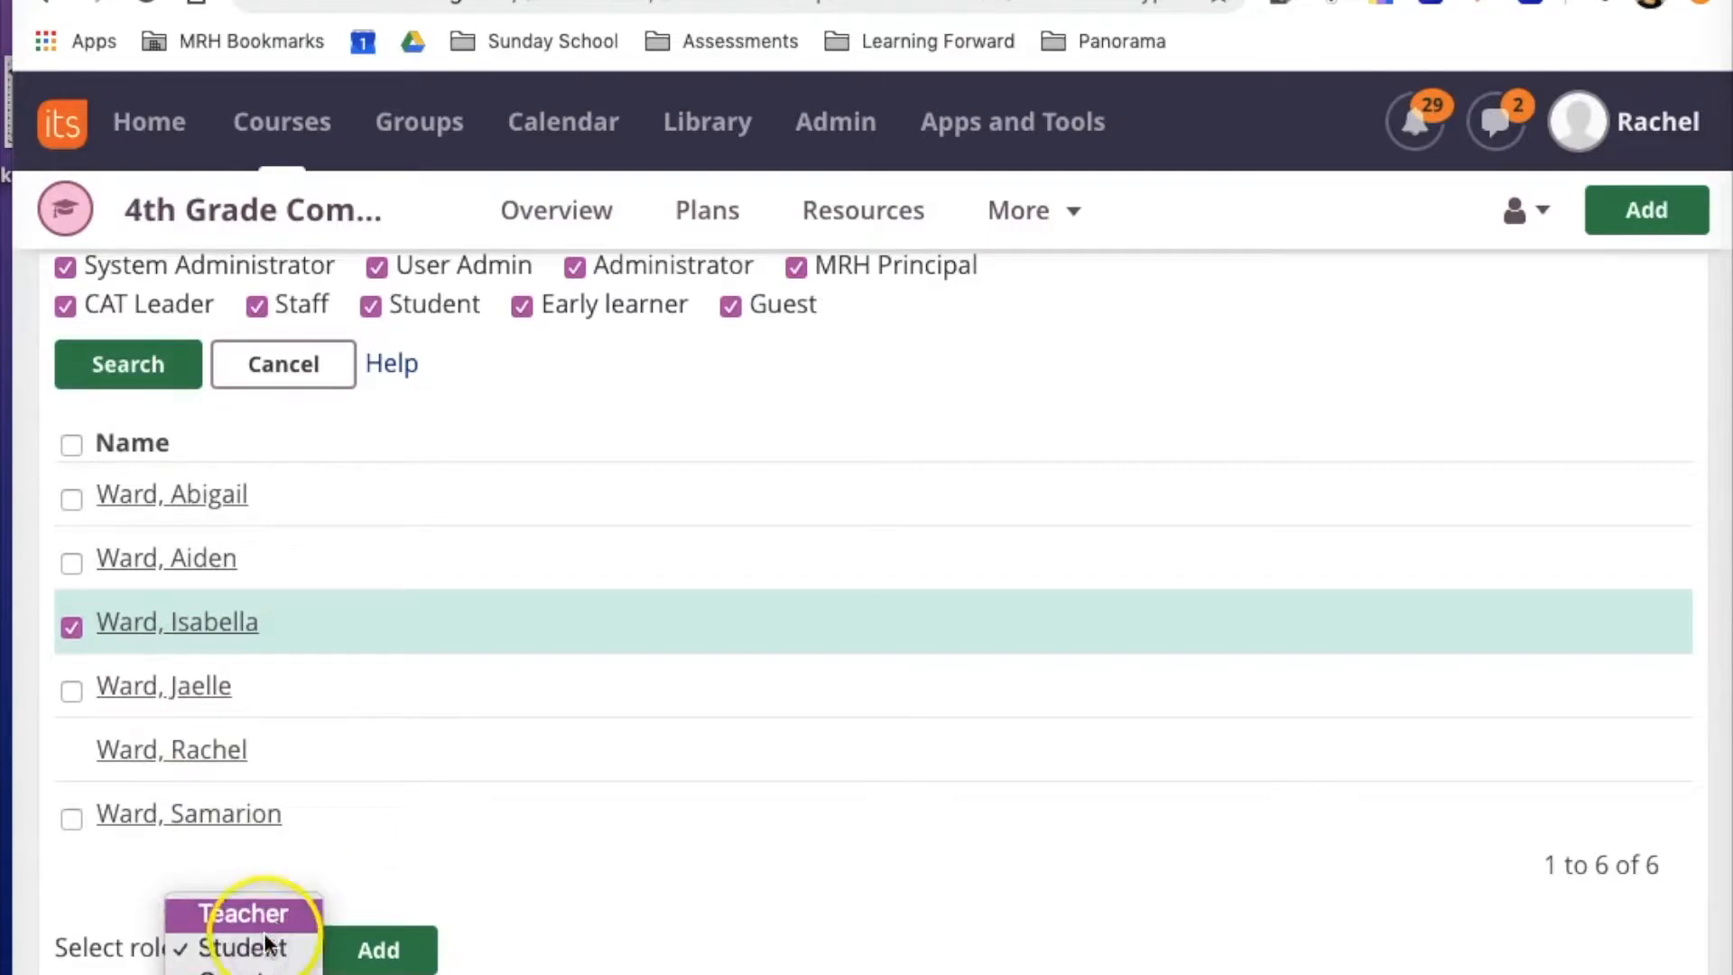
pyautogui.click(340, 858)
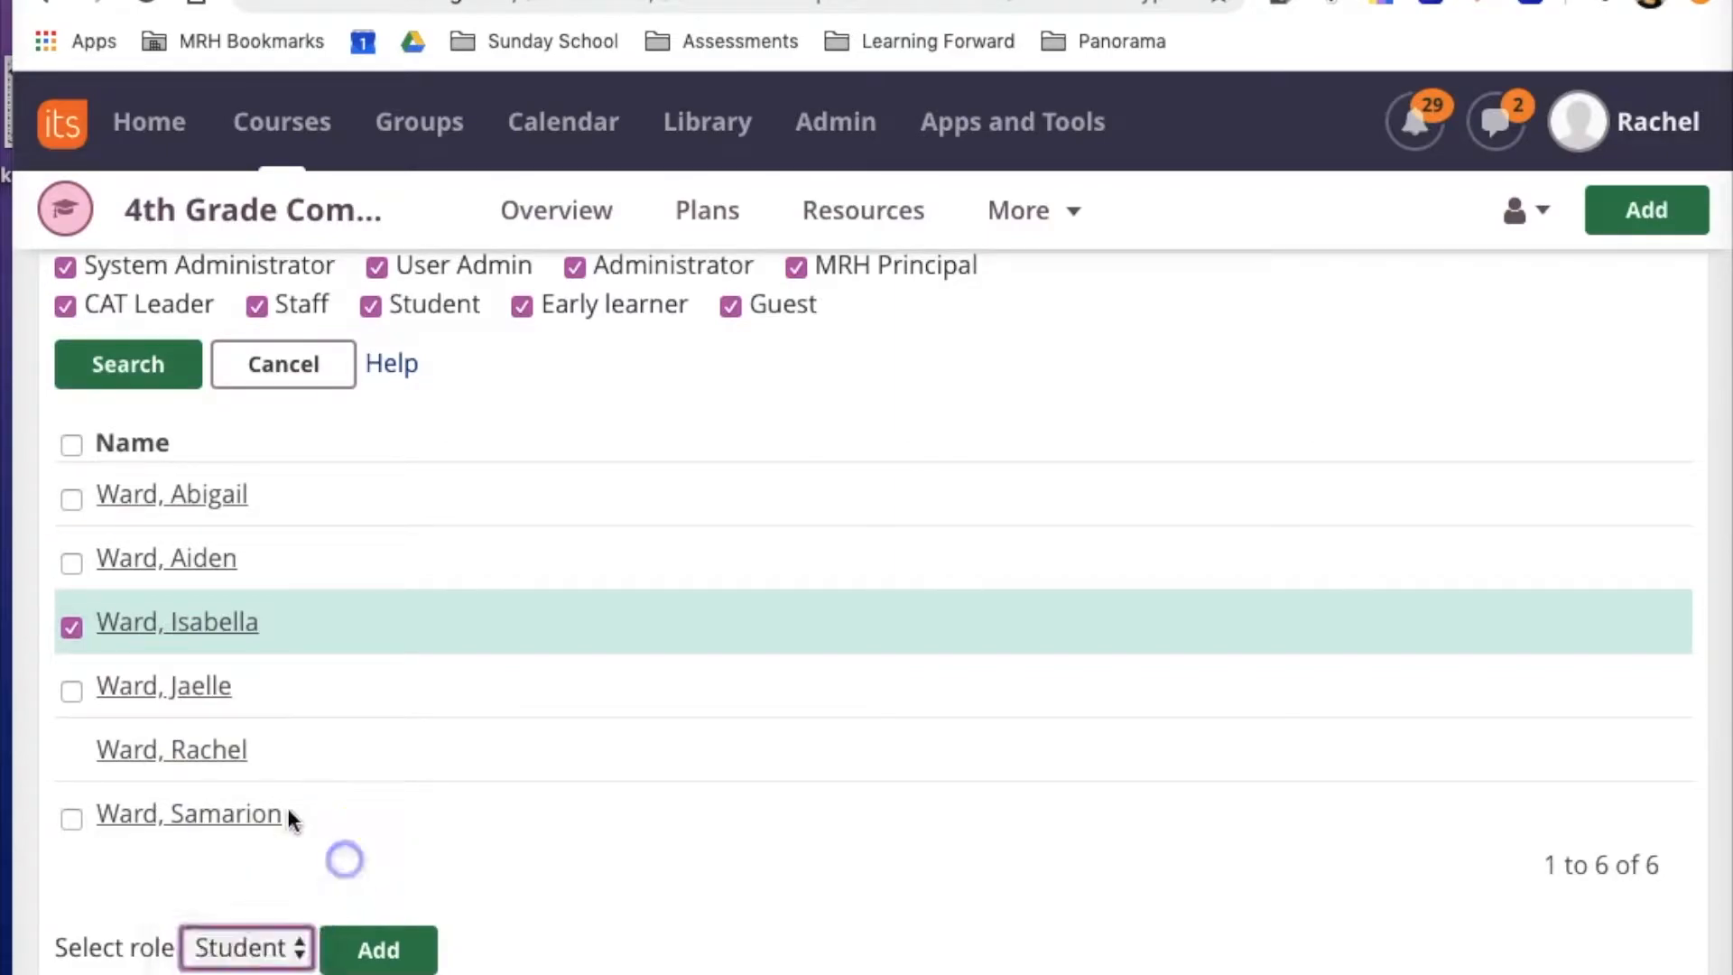
pyautogui.click(62, 625)
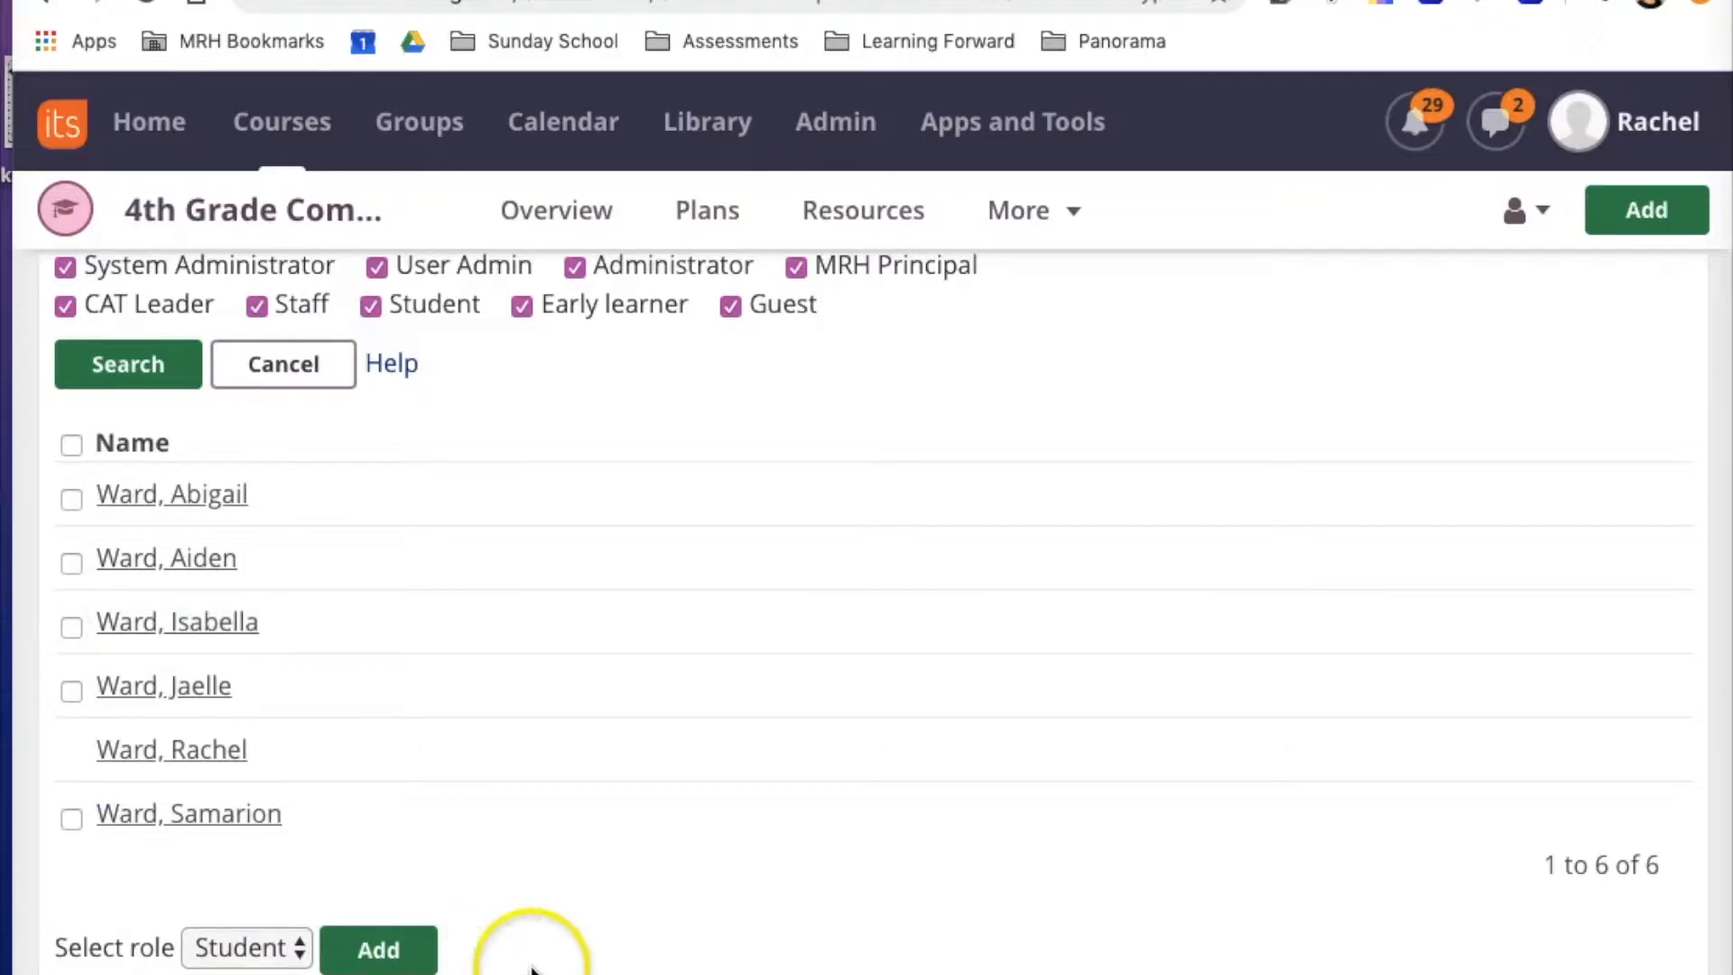
pyautogui.scroll(5, 530, 948)
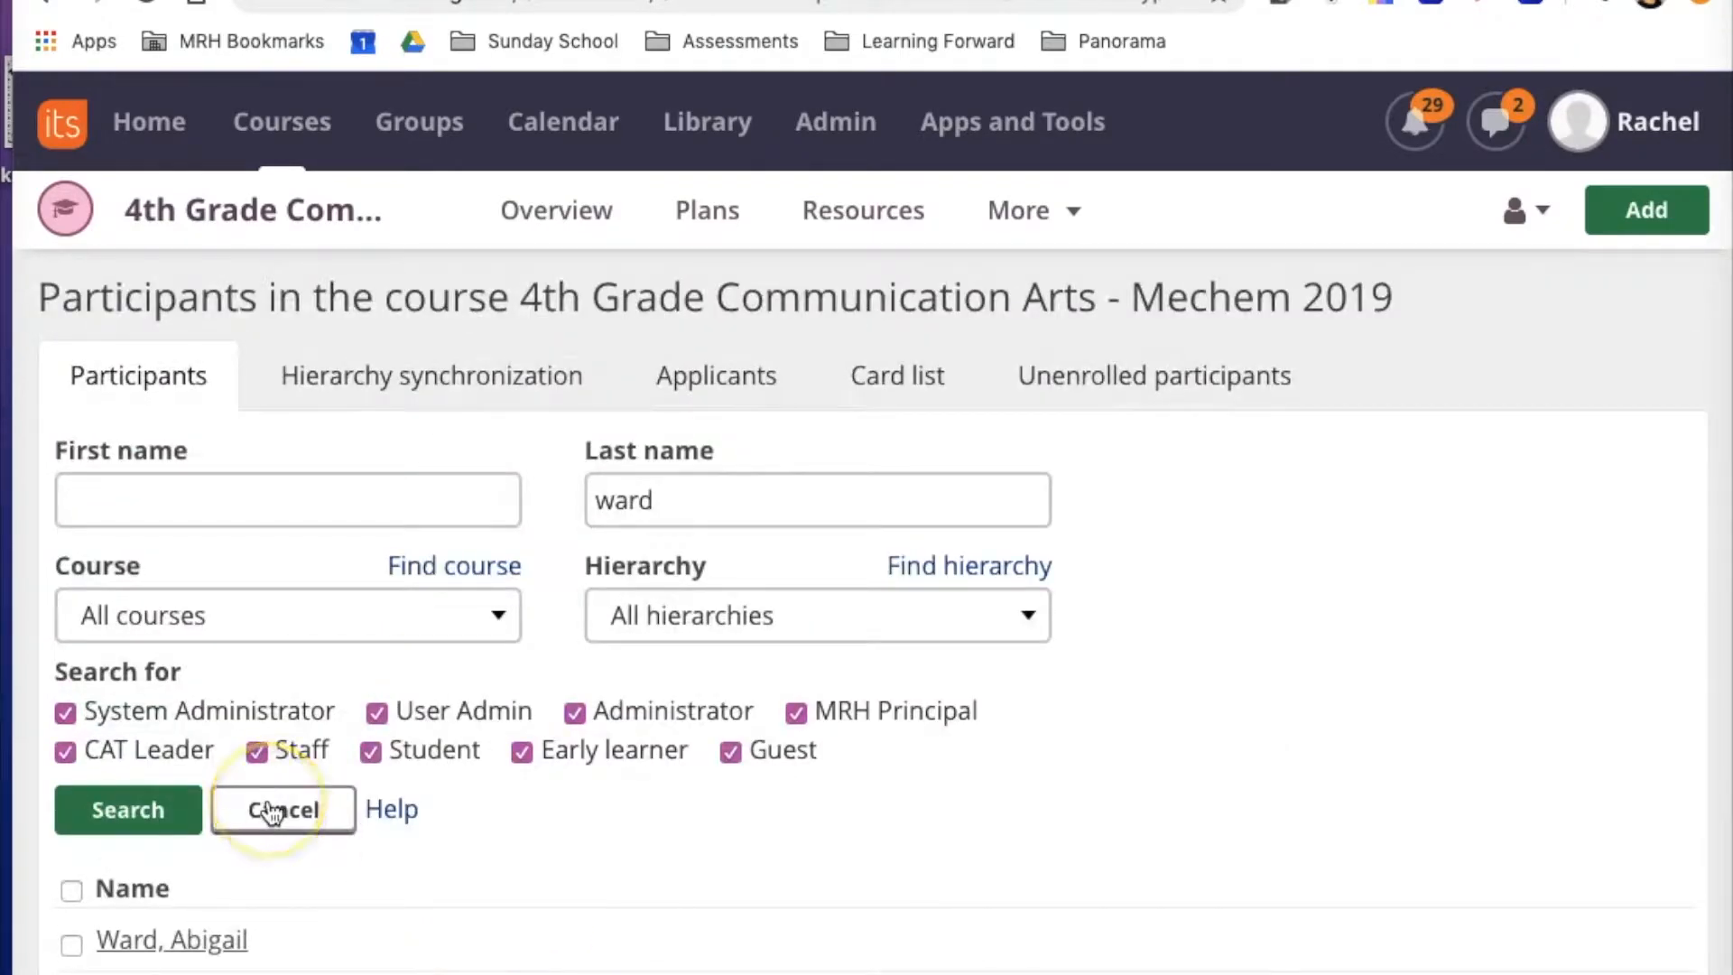
pyautogui.click(271, 813)
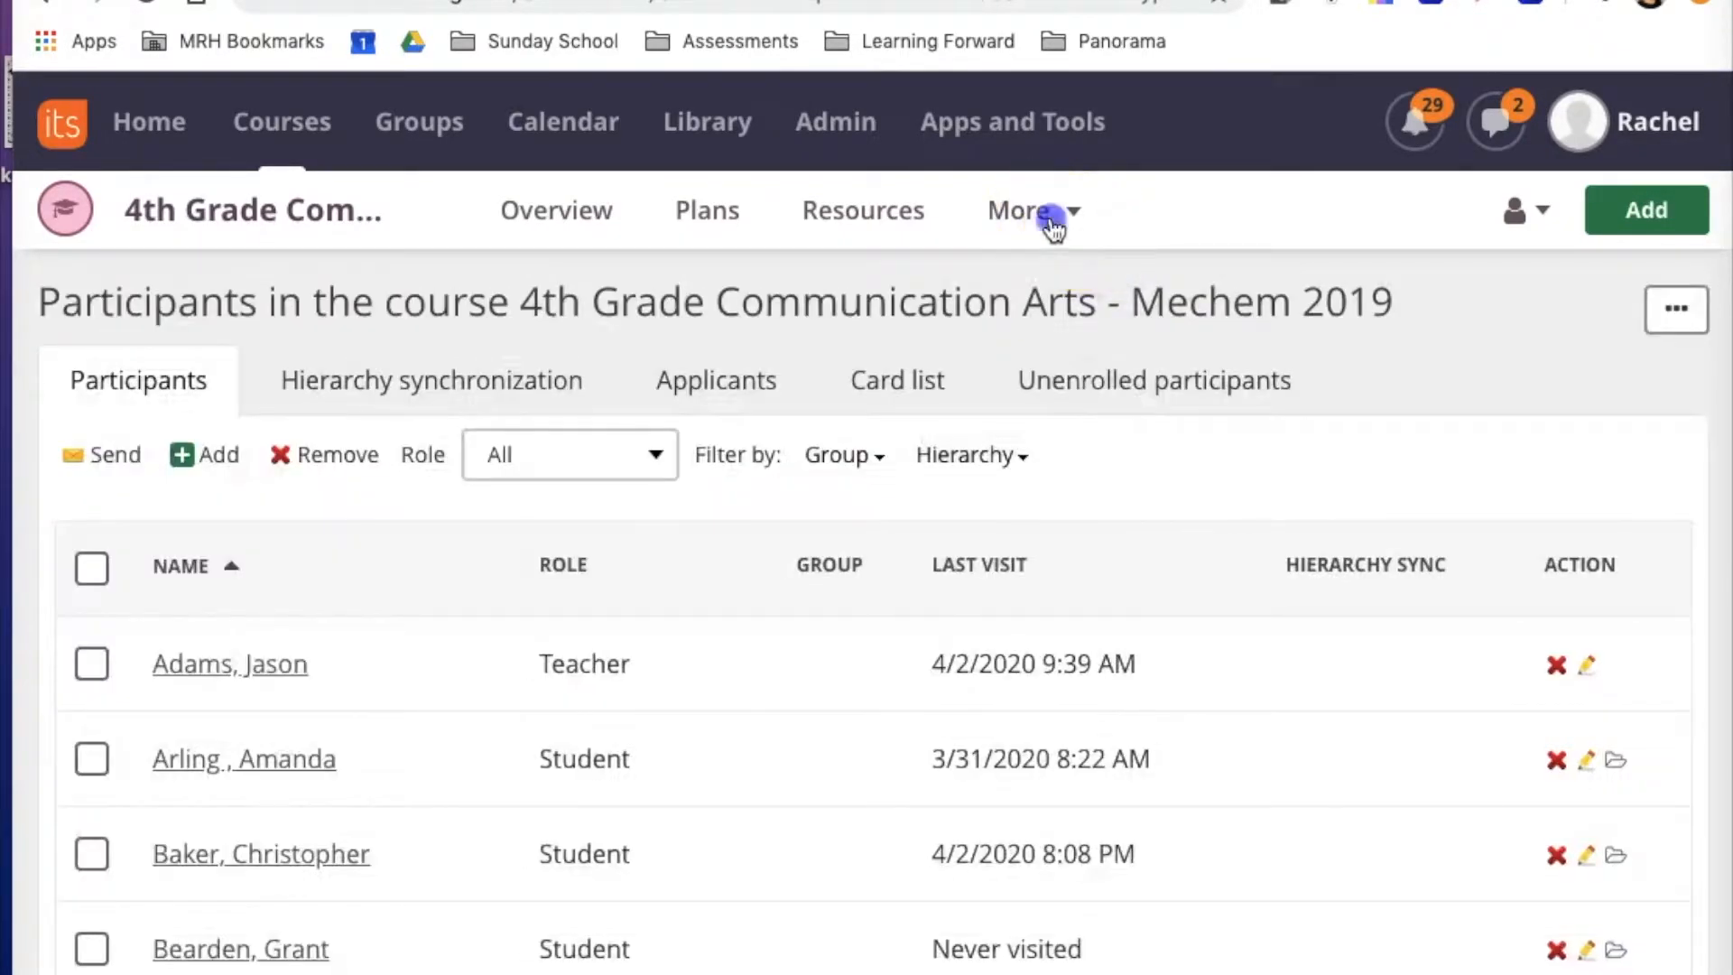
# - Start a new course group titled "Test Group" and proceed to choosing its members
pyautogui.click(1050, 218)
pyautogui.click(1062, 479)
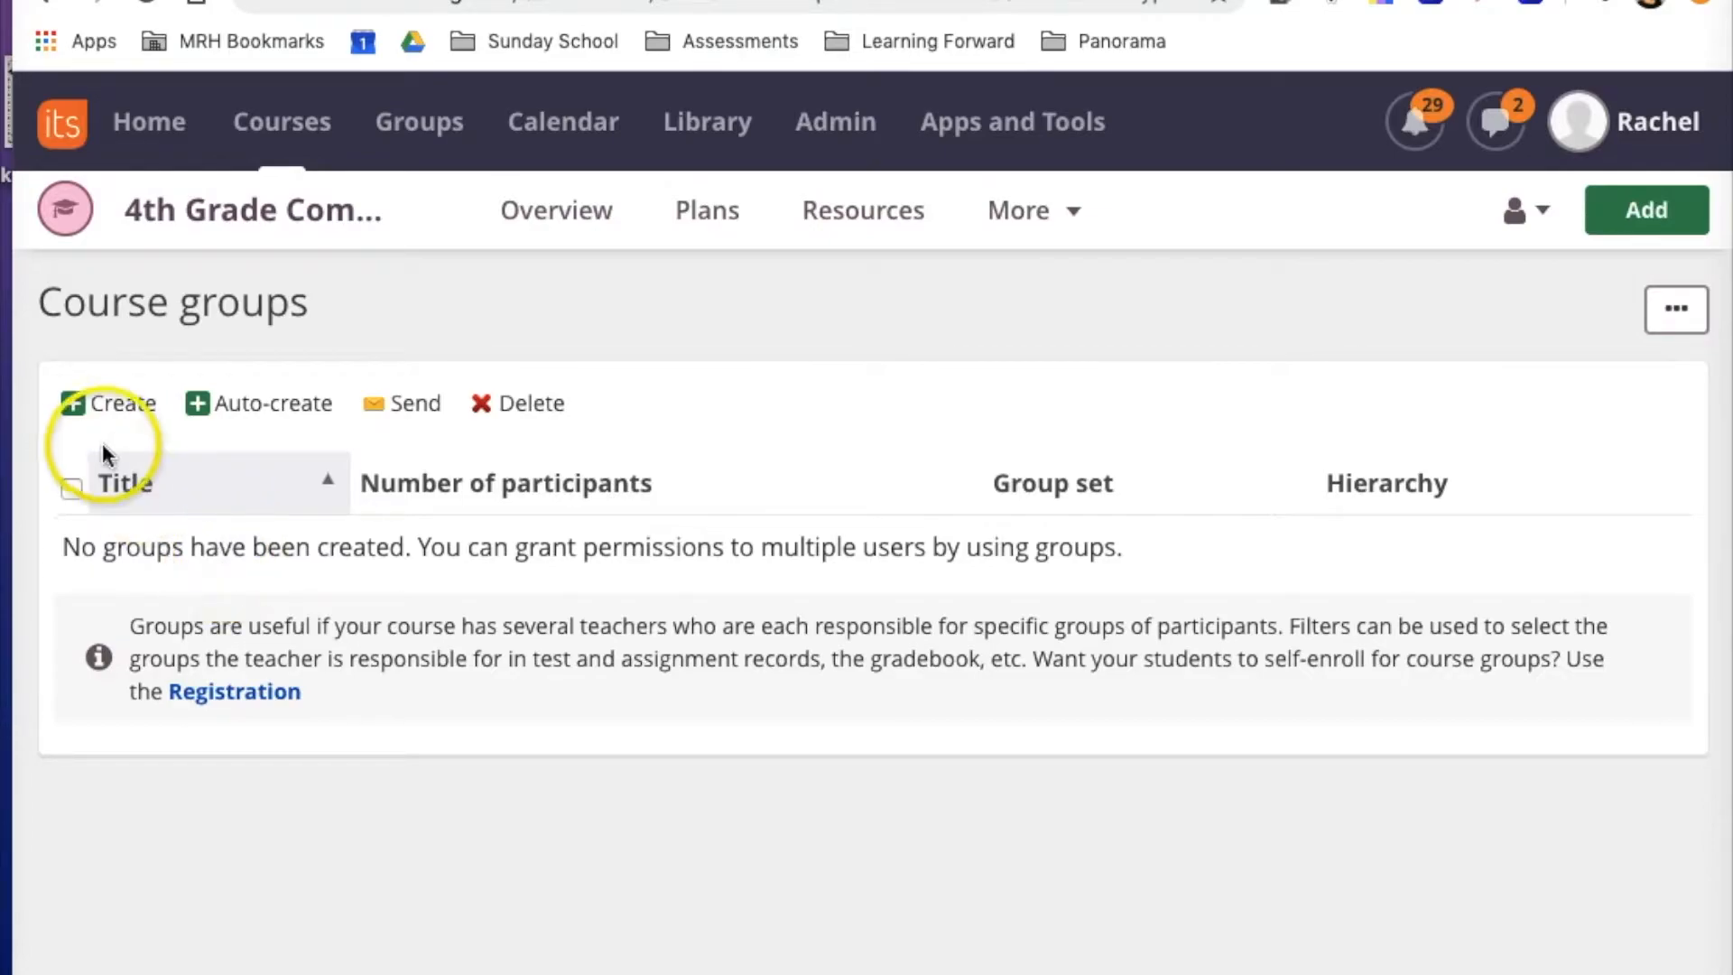
pyautogui.click(111, 408)
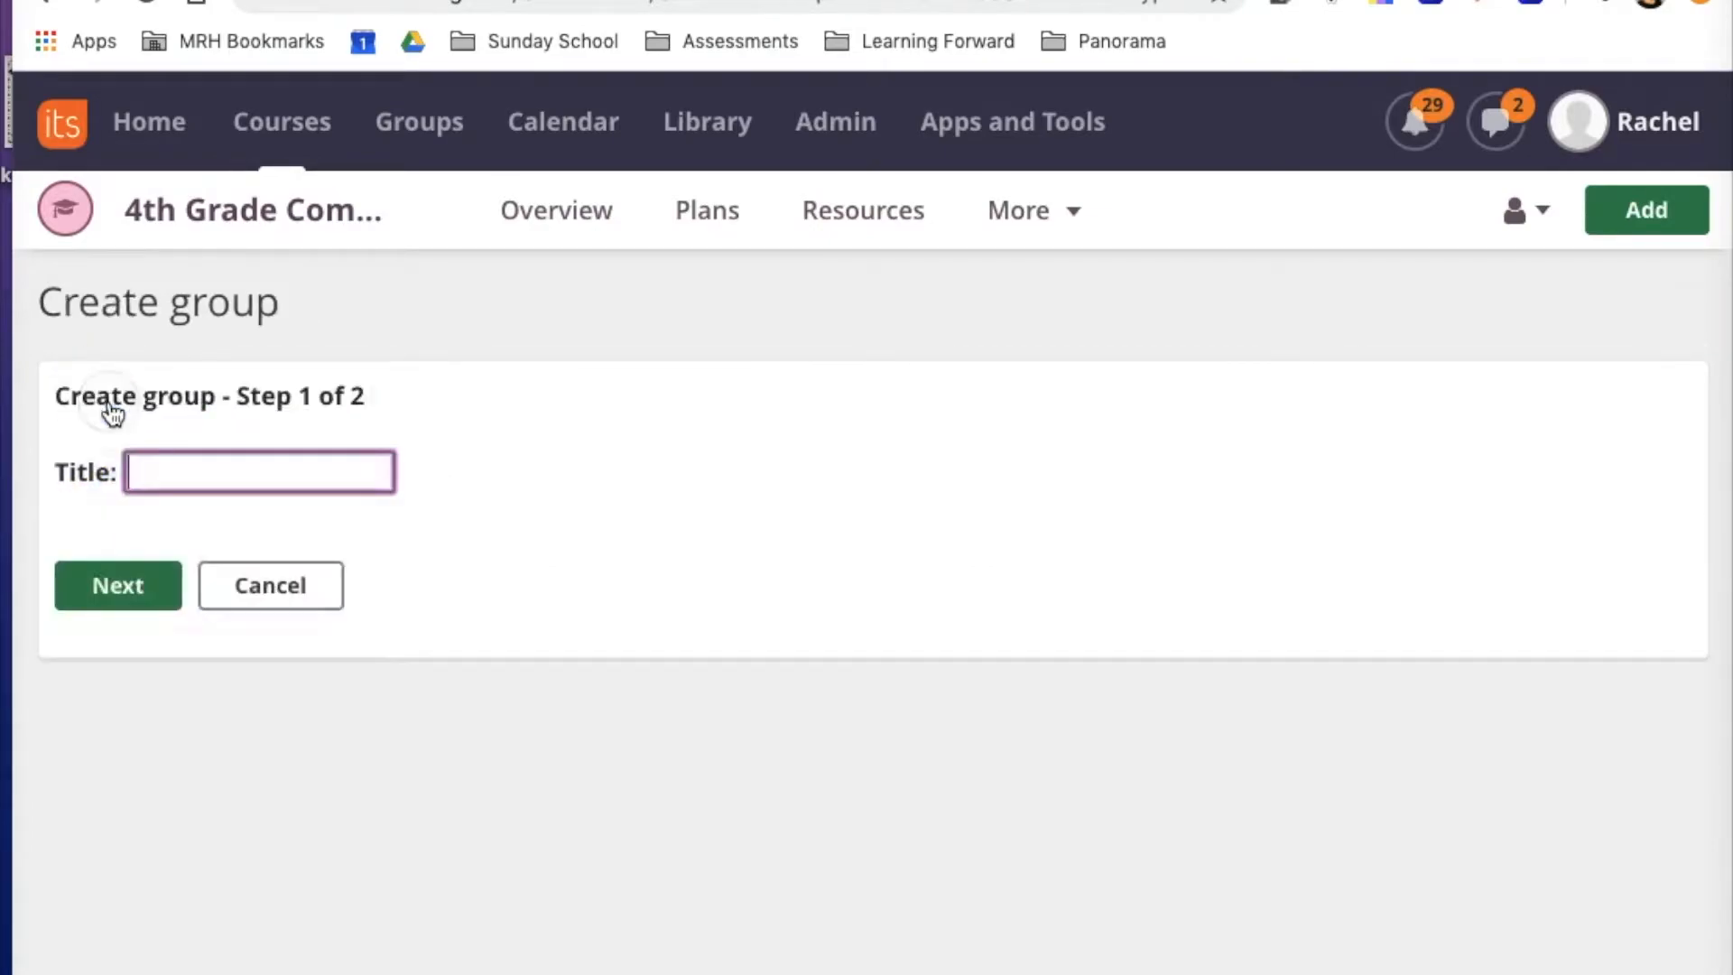
pyautogui.write('Test Group')
pyautogui.click(118, 598)
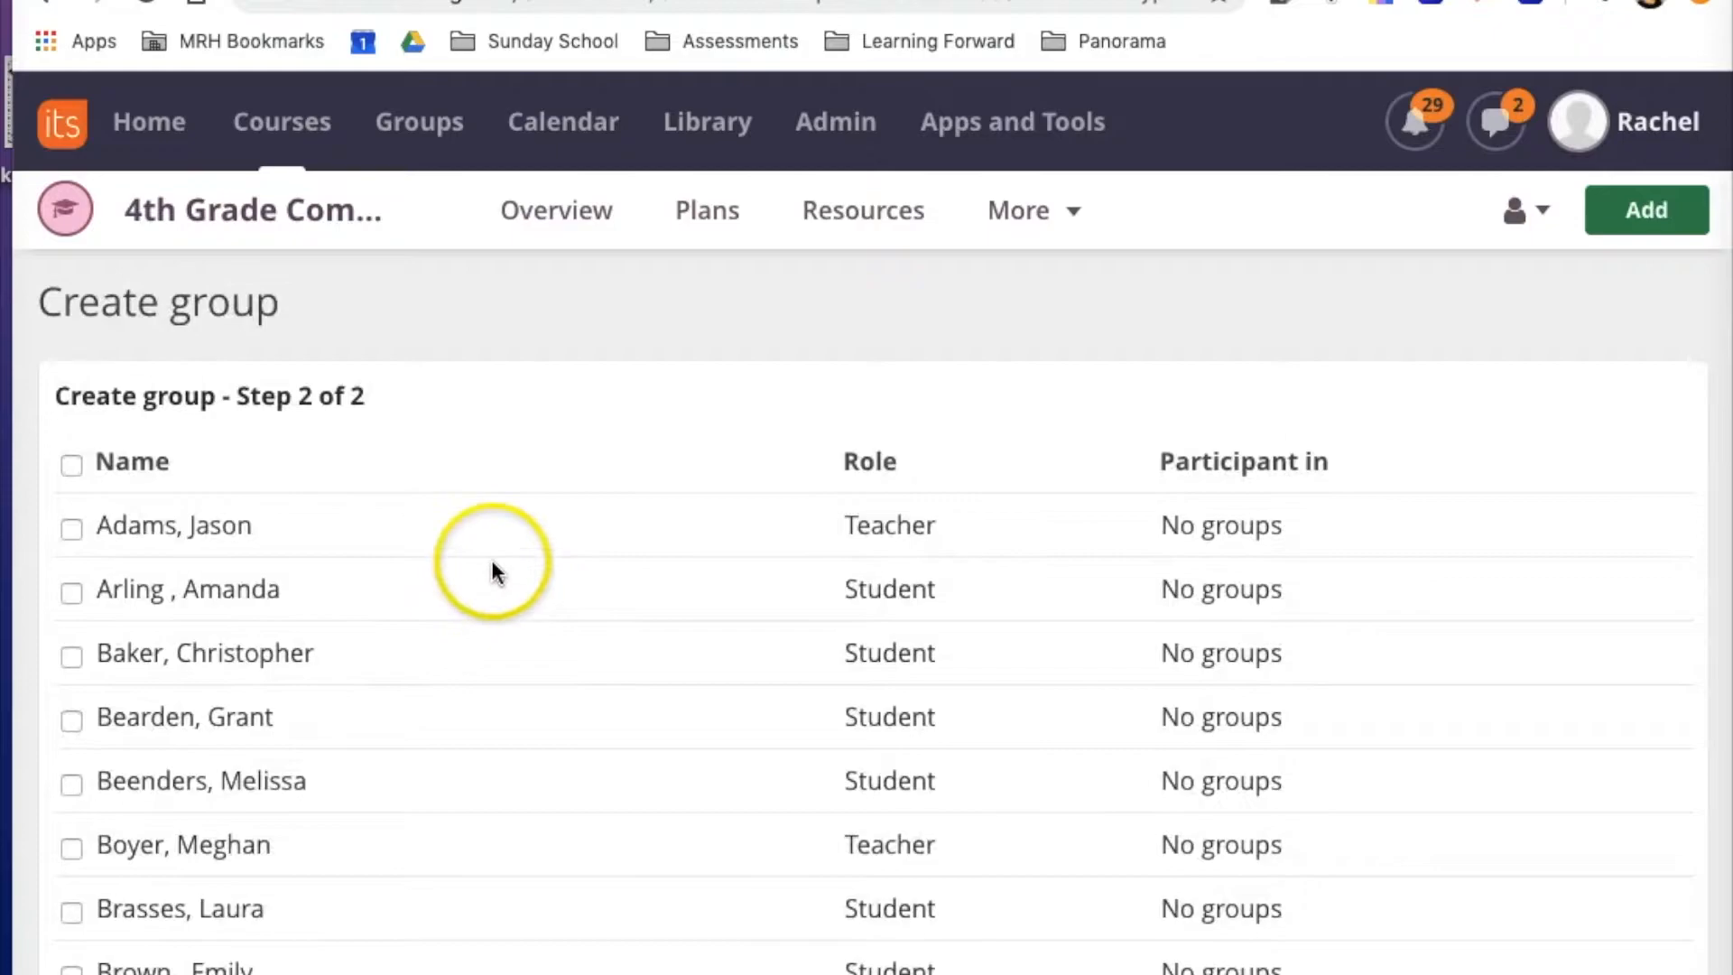
# - Select the second, fourth, fifth and sixth listed participants as group members and complete the group
pyautogui.click(70, 594)
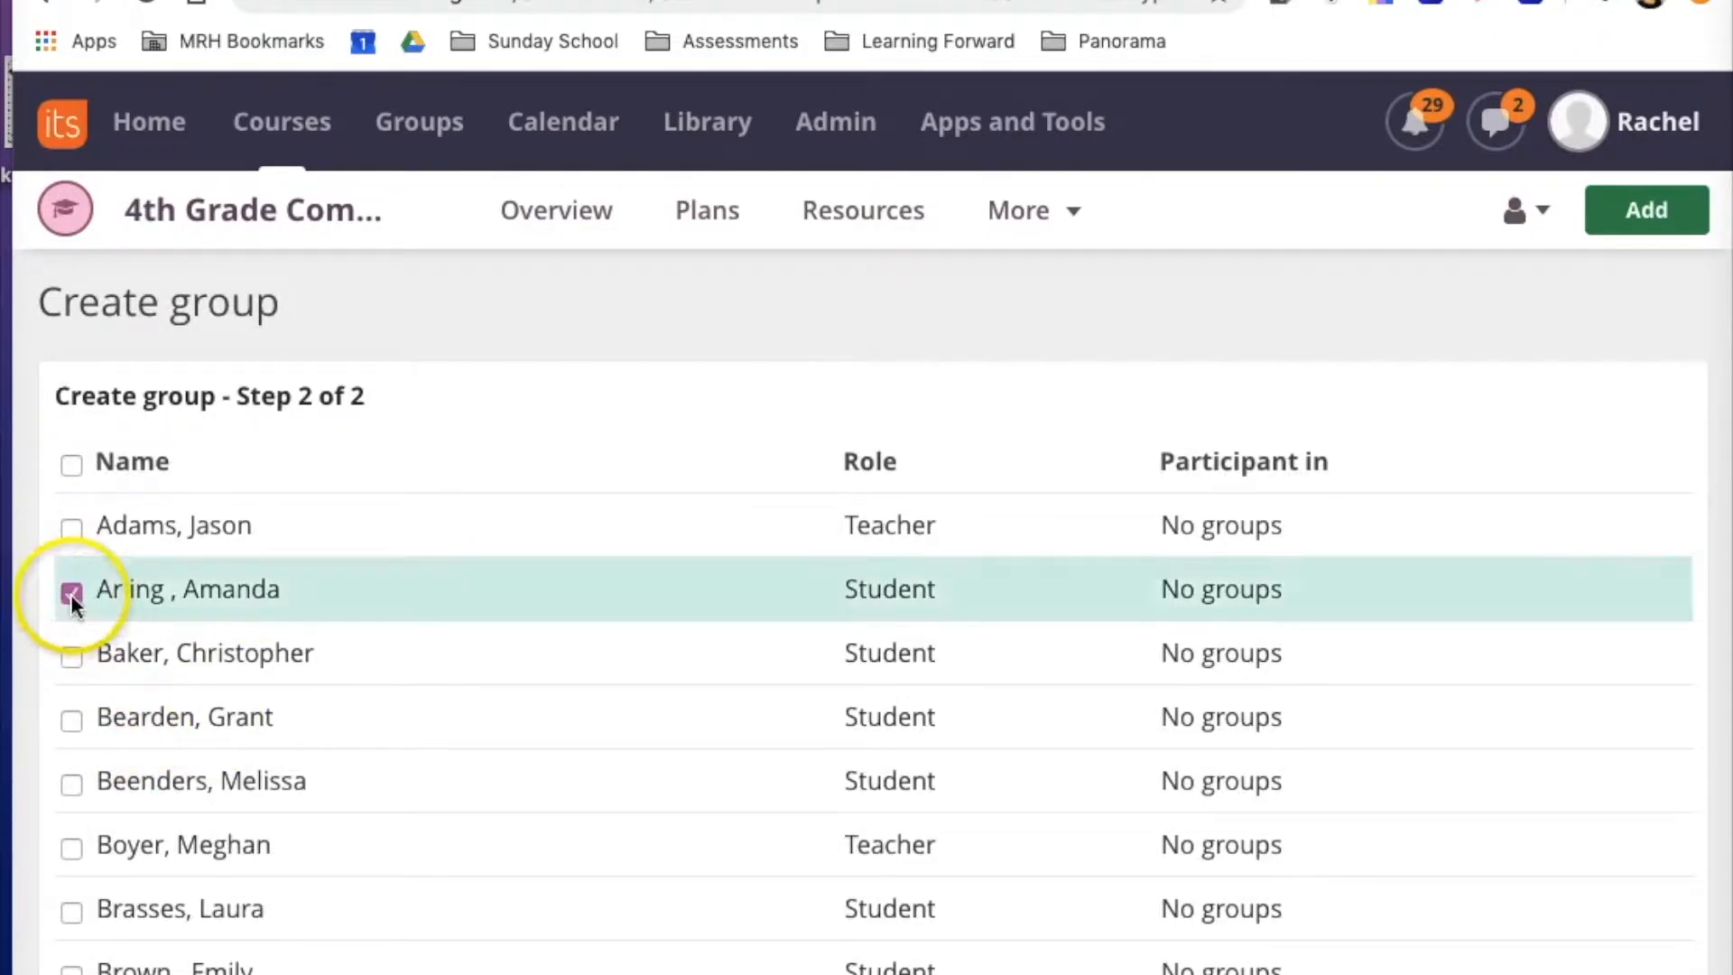
pyautogui.click(67, 720)
pyautogui.click(71, 783)
pyautogui.click(72, 849)
pyautogui.scroll(-1, 332, 794)
pyautogui.scroll(-10, 332, 787)
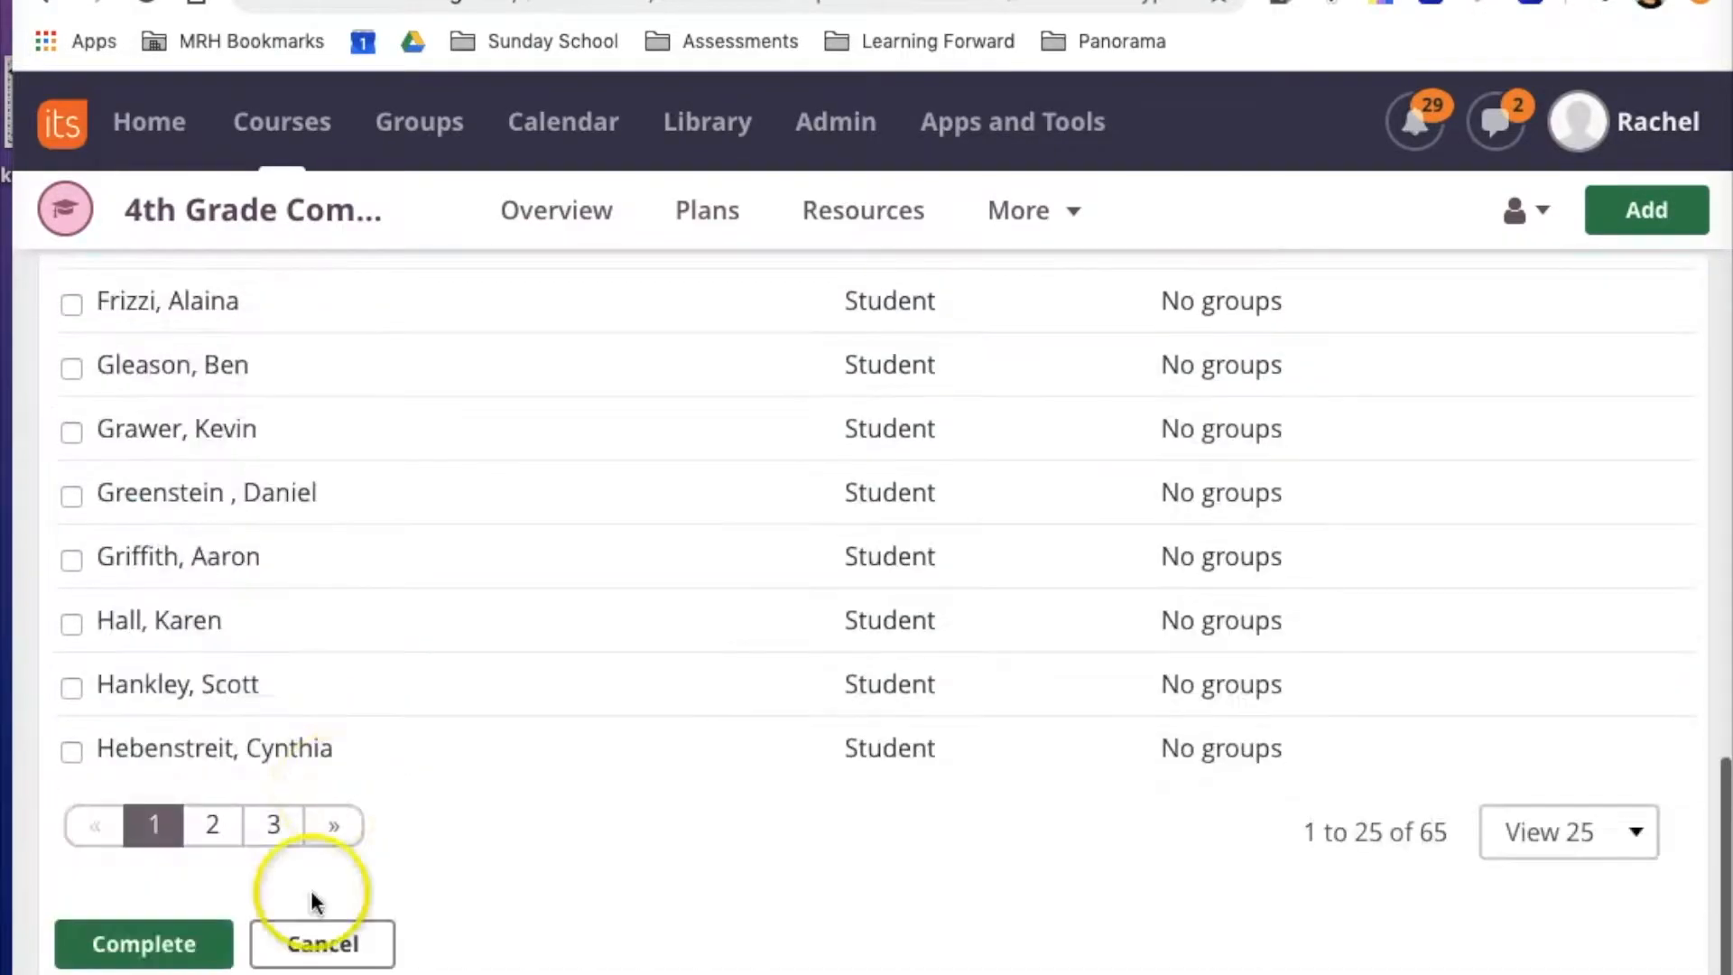
pyautogui.click(130, 959)
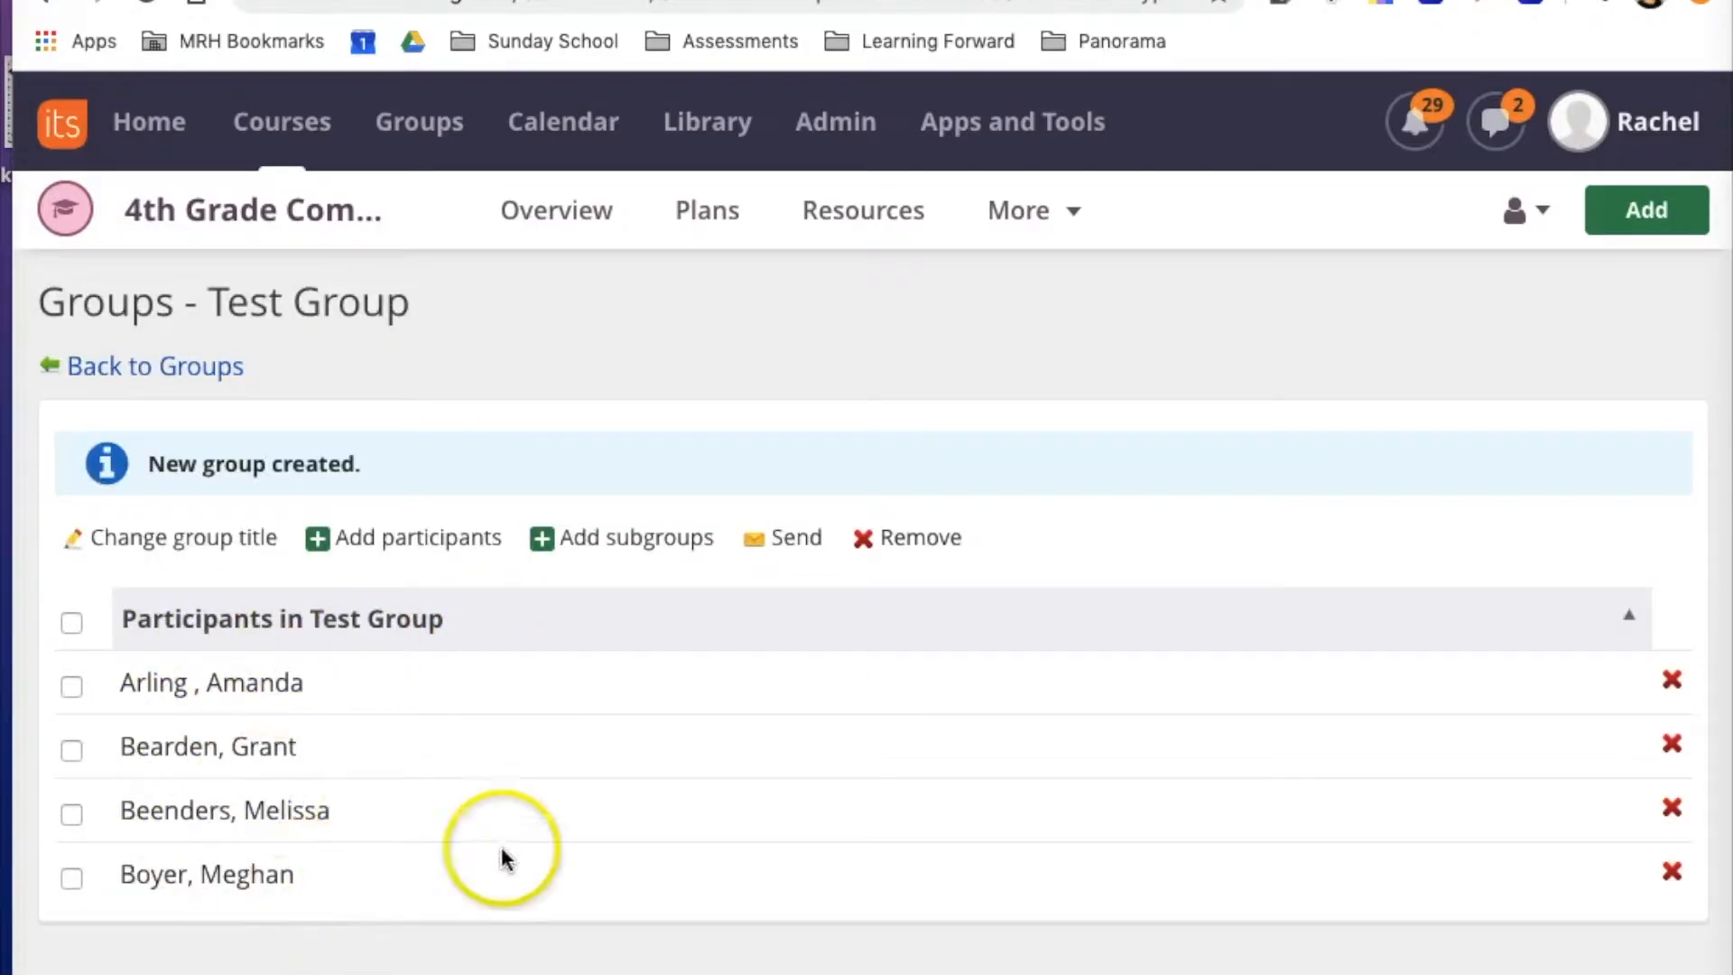
# - Return to the course groups overview to check the new Test Group
pyautogui.click(1044, 220)
pyautogui.click(1054, 477)
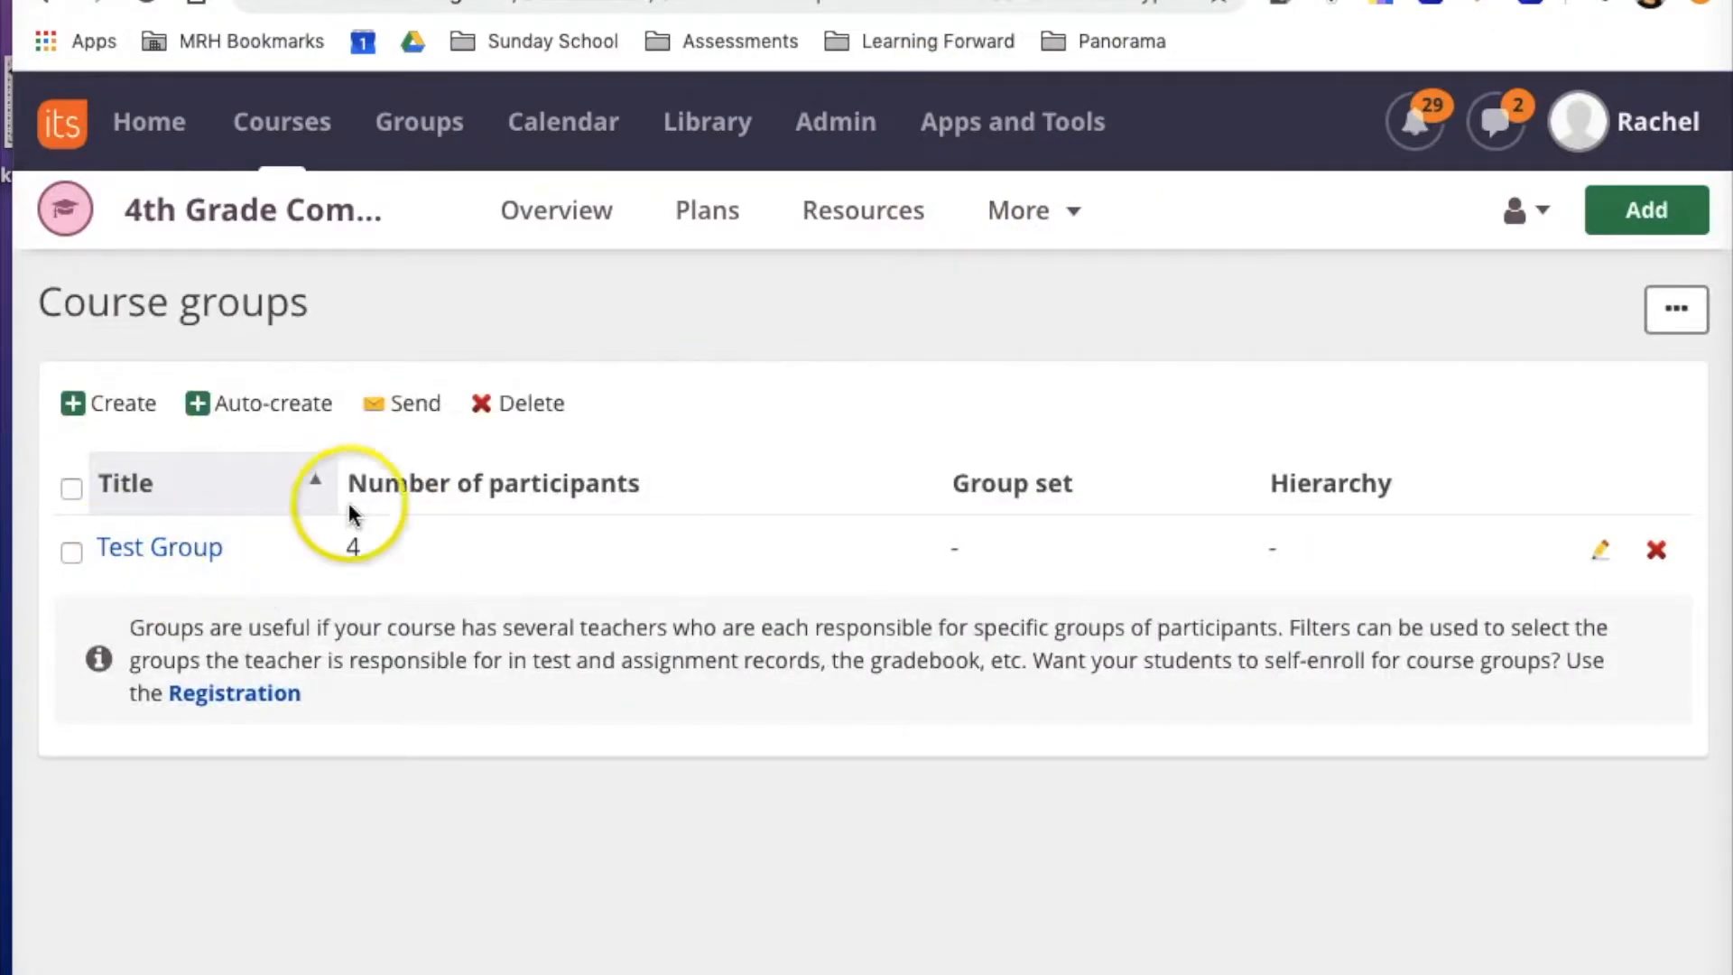
pyautogui.click(1066, 210)
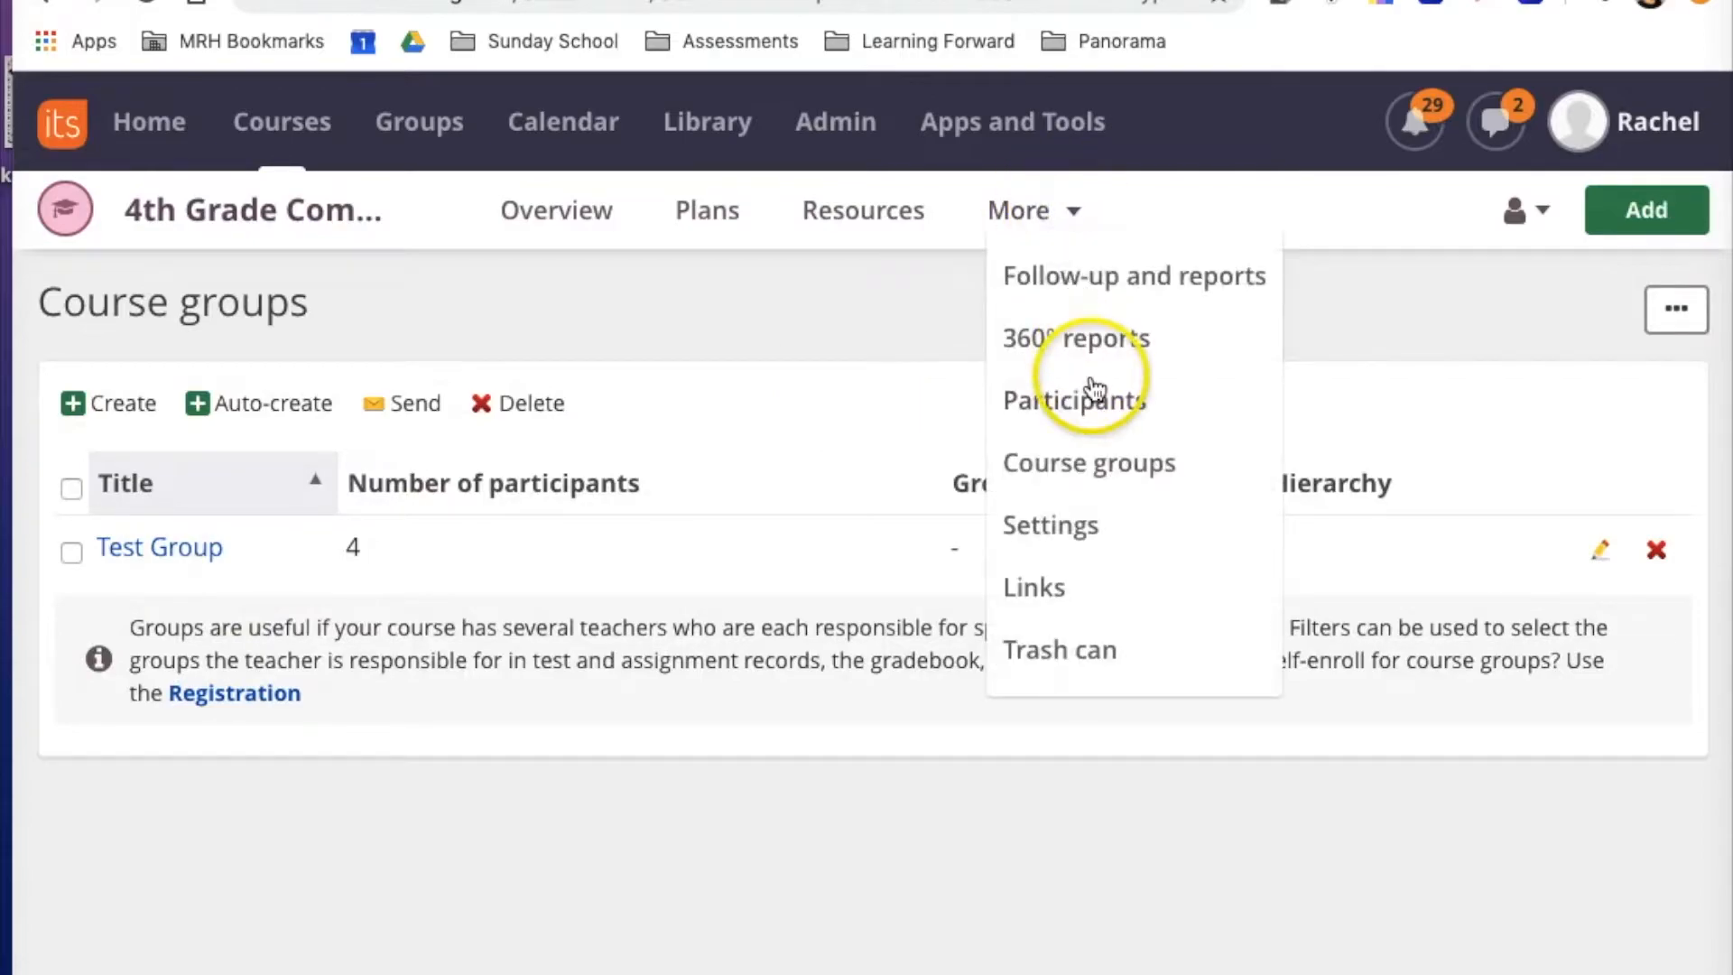
pyautogui.click(1073, 215)
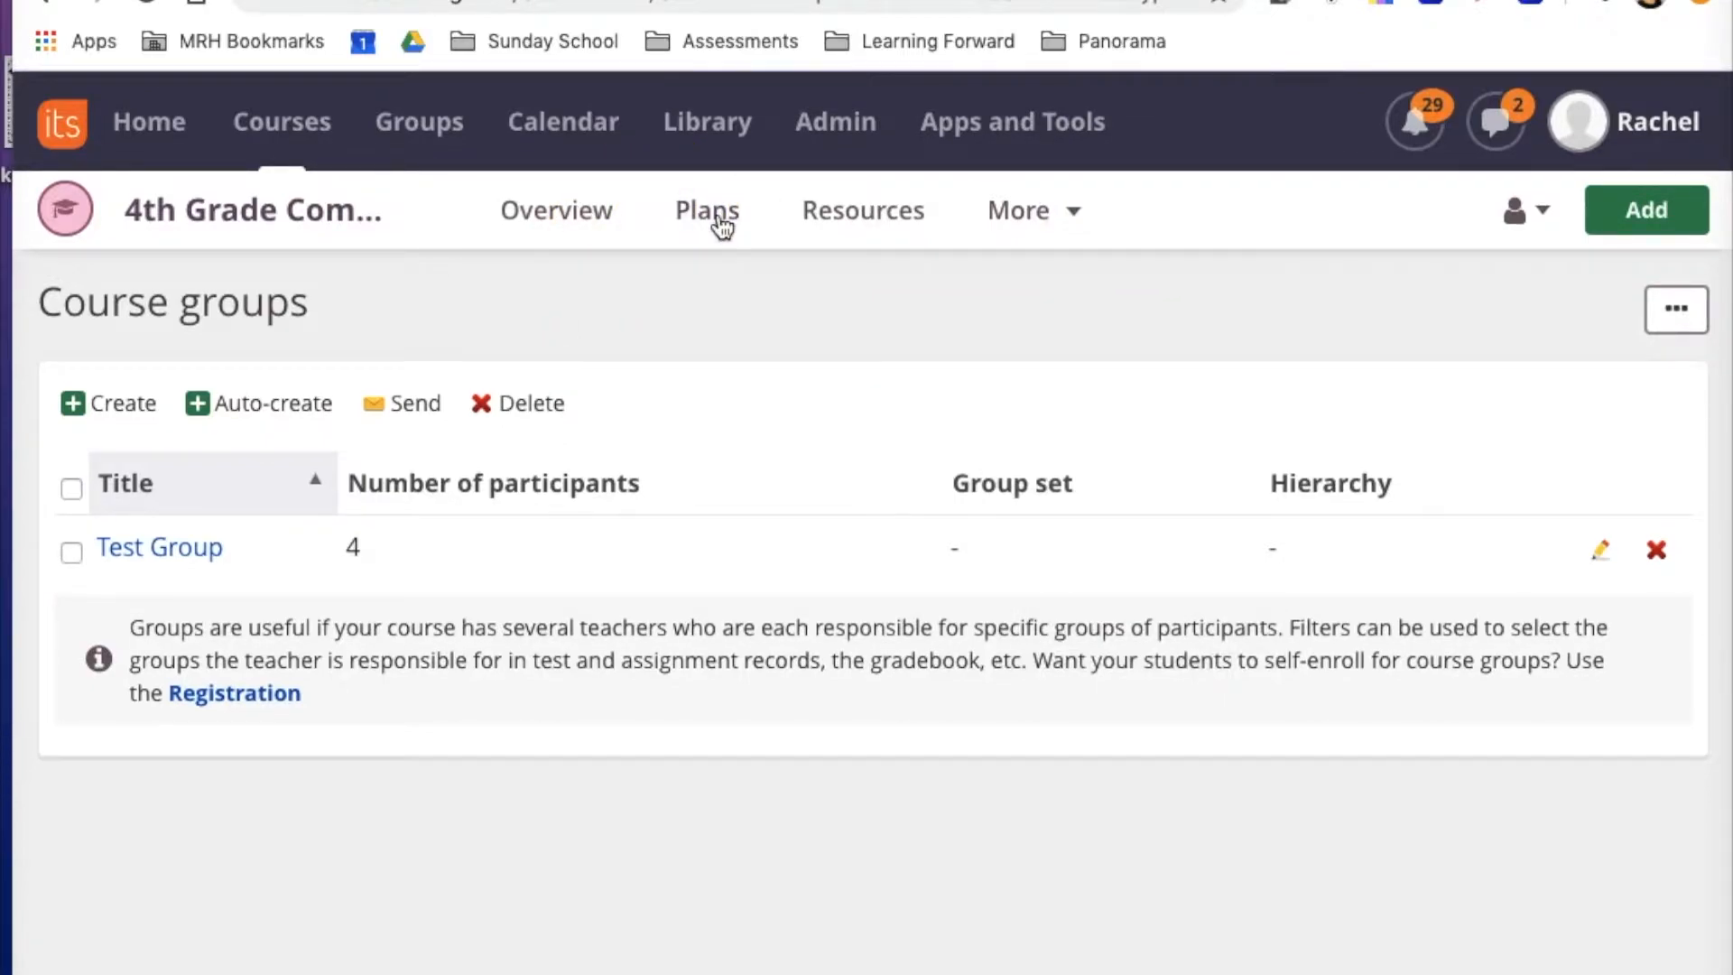
# - Open the course plans and review the fields of the Remote Learning 2020 unit and its Test Plan #1
pyautogui.click(712, 209)
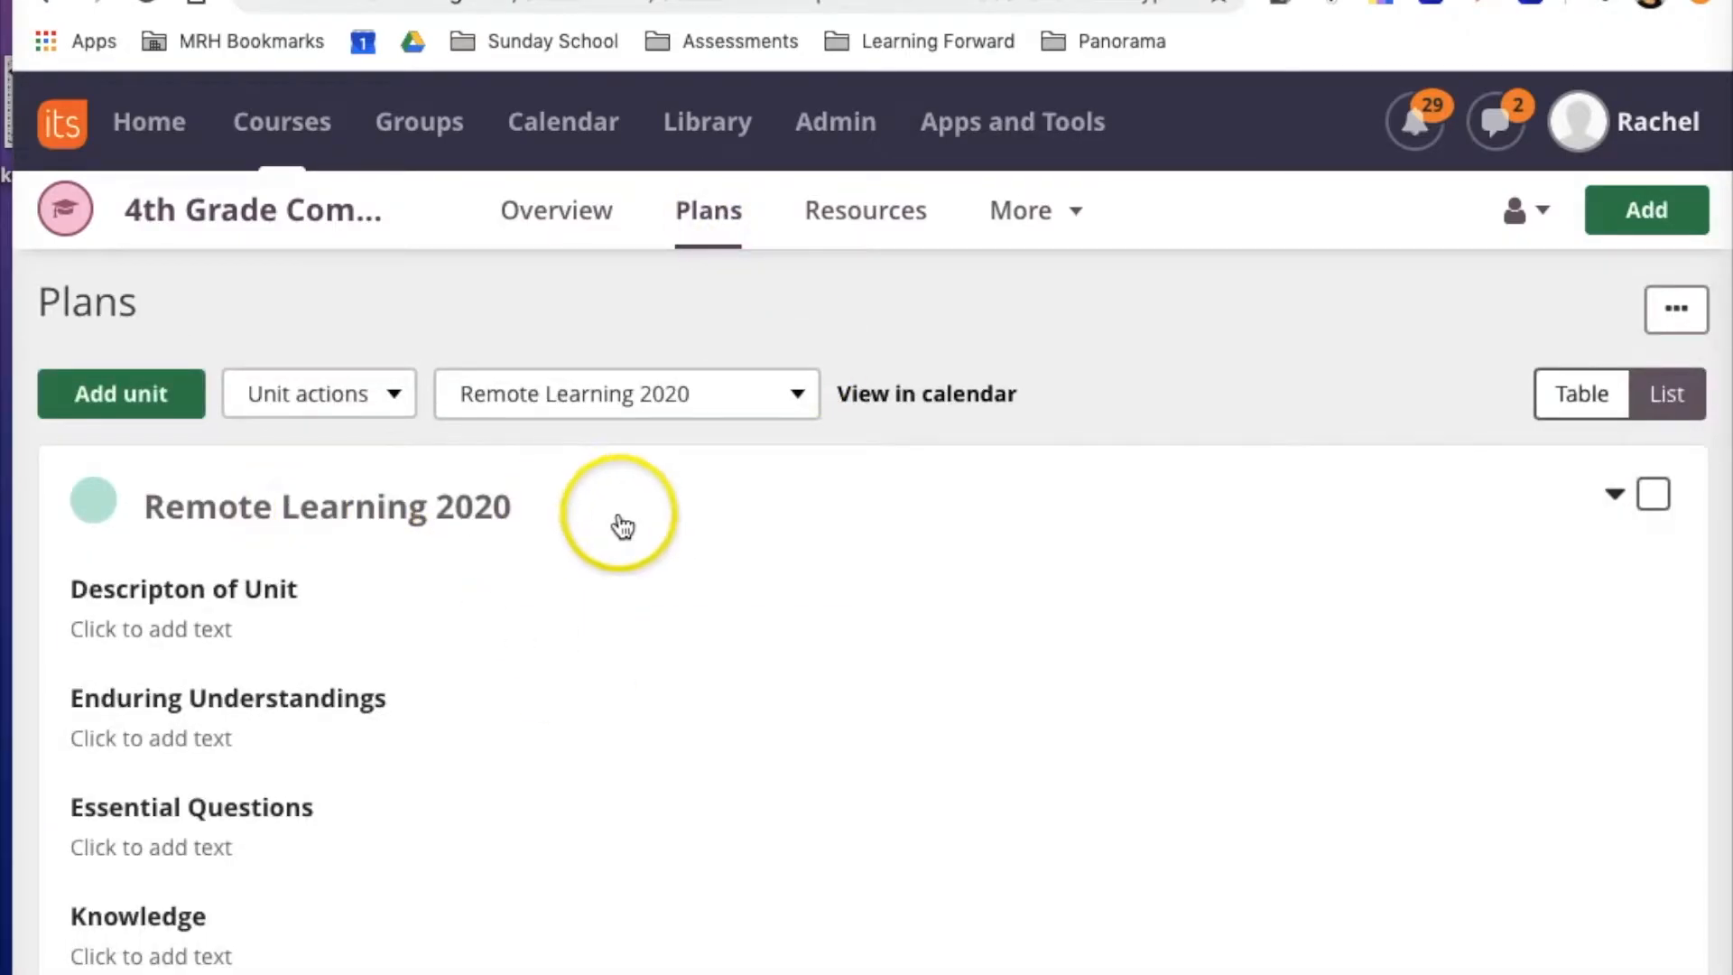
pyautogui.scroll(-5, 623, 526)
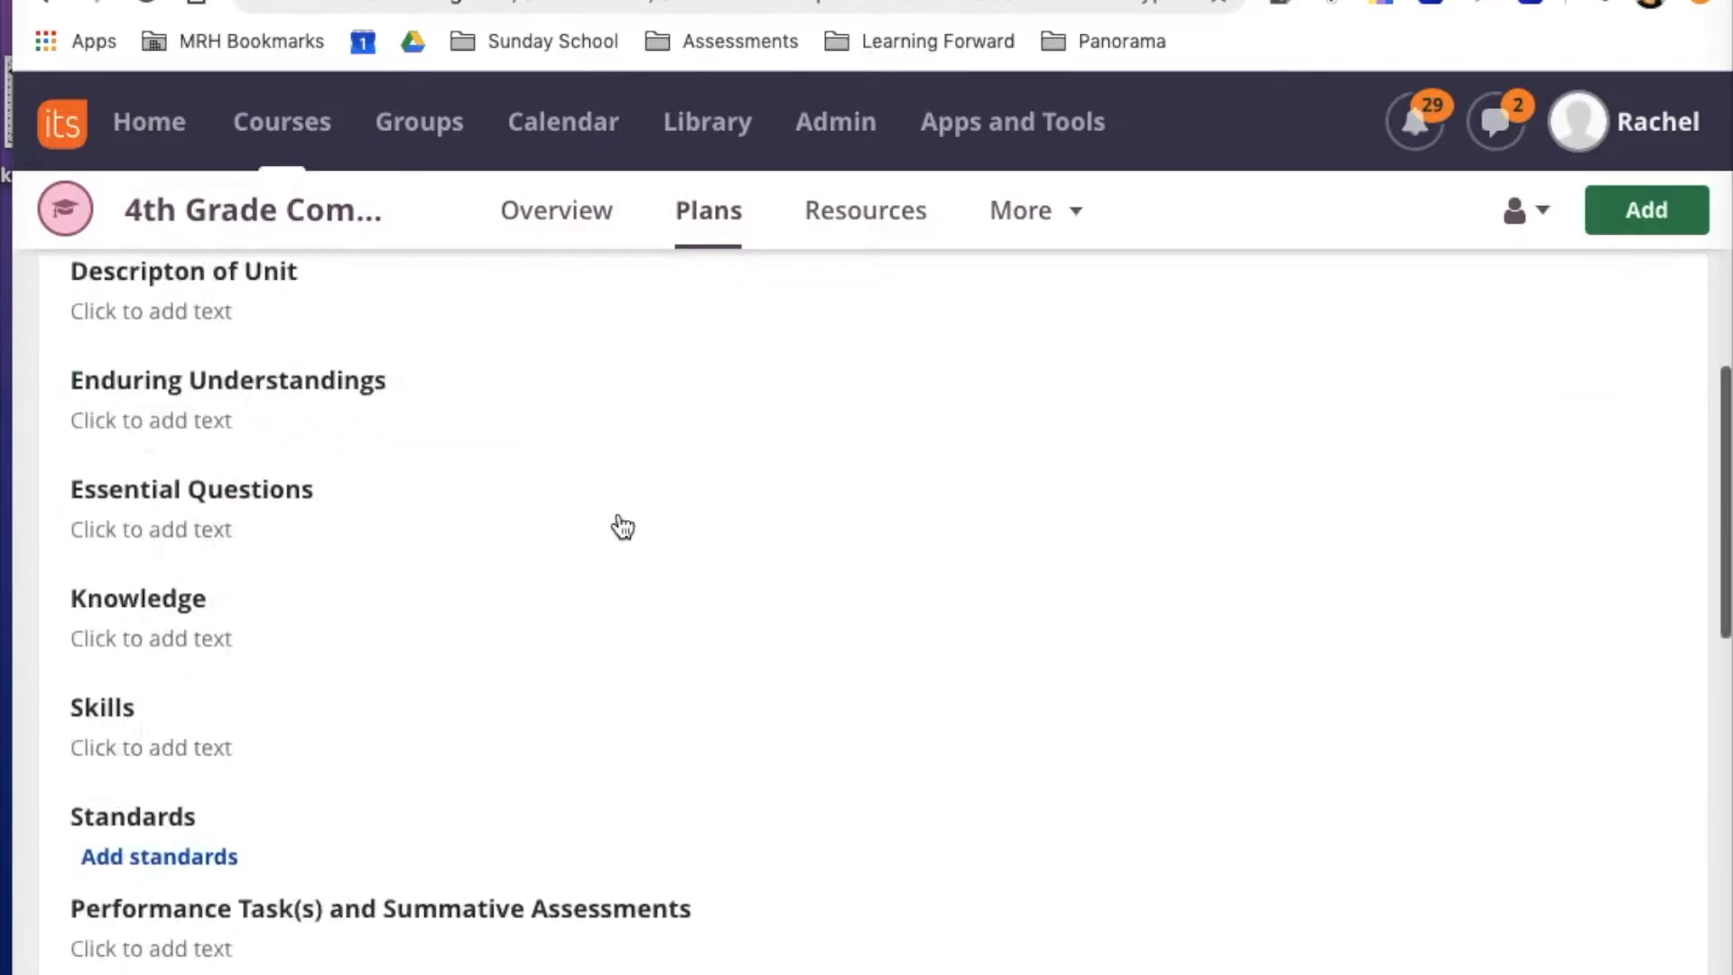
pyautogui.scroll(5, 623, 527)
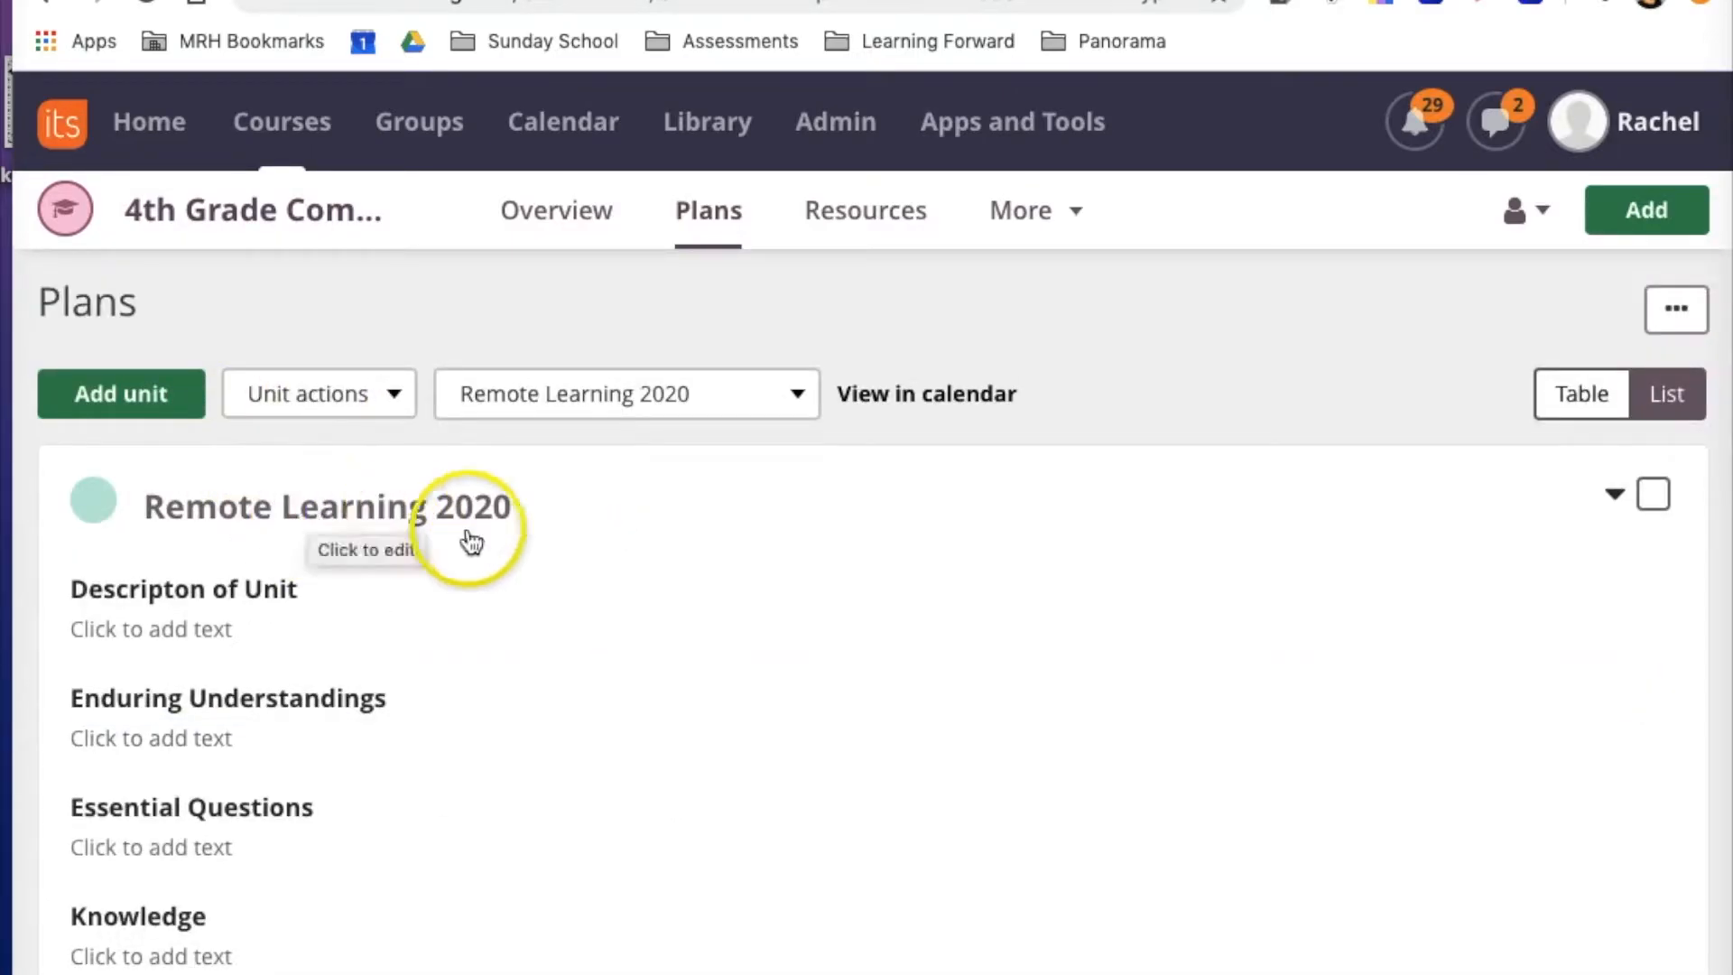
pyautogui.scroll(-10, 686, 511)
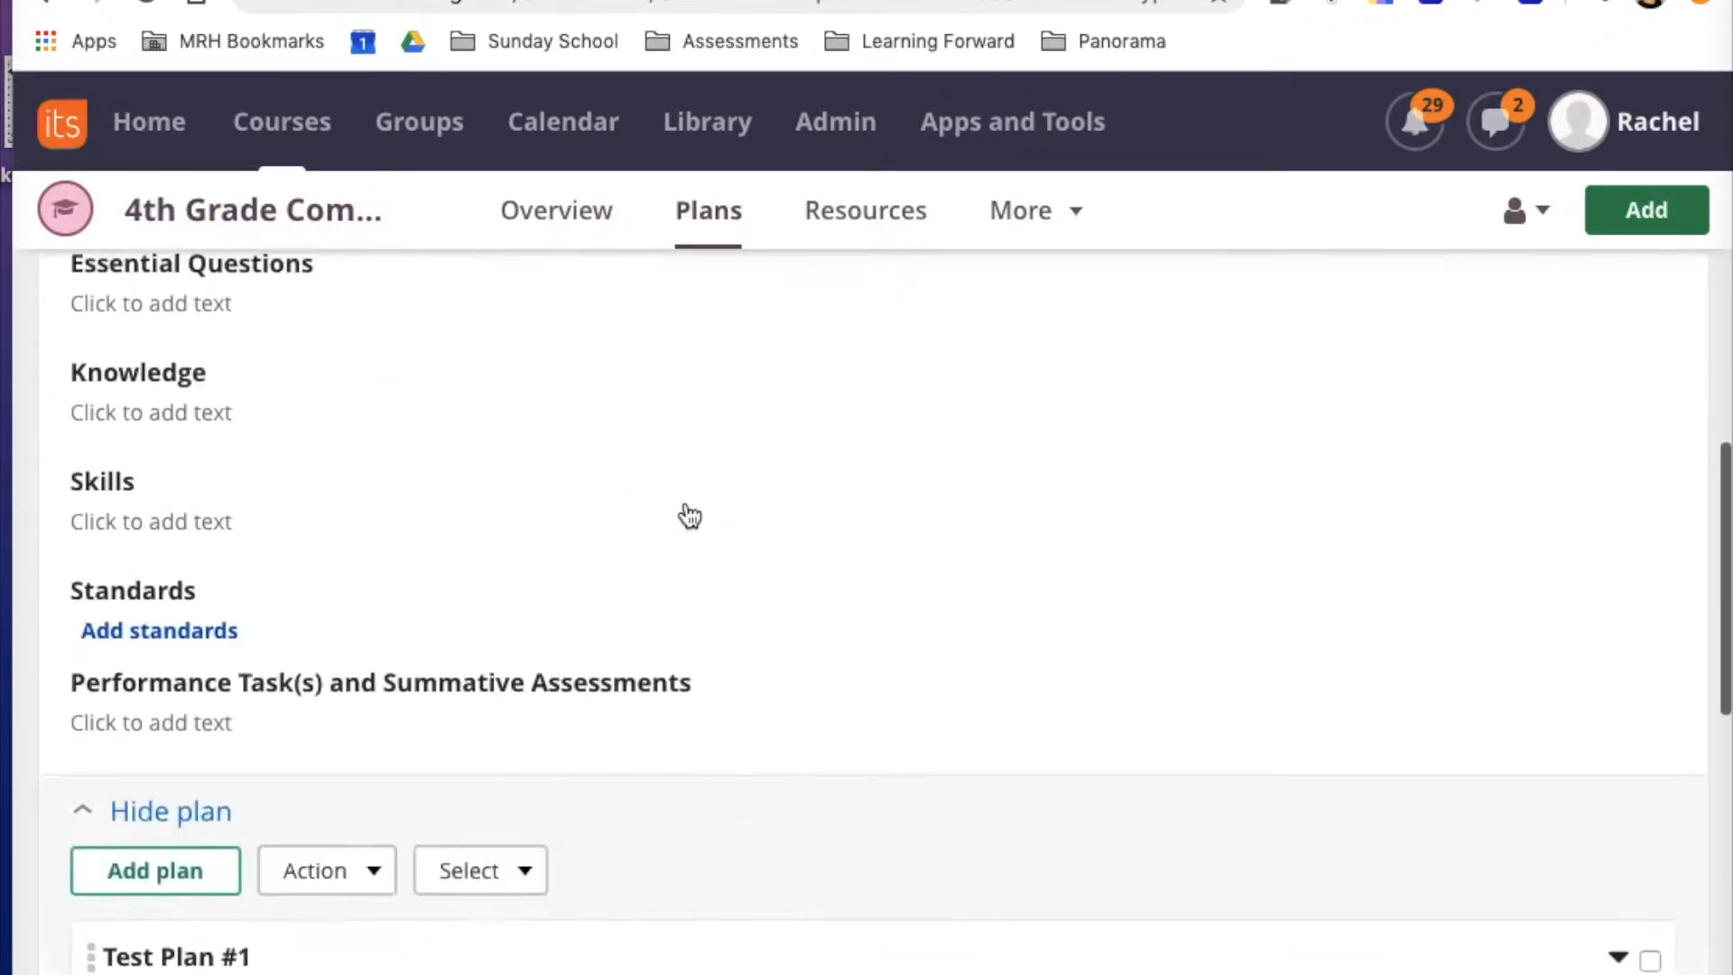
pyautogui.scroll(-1, 689, 515)
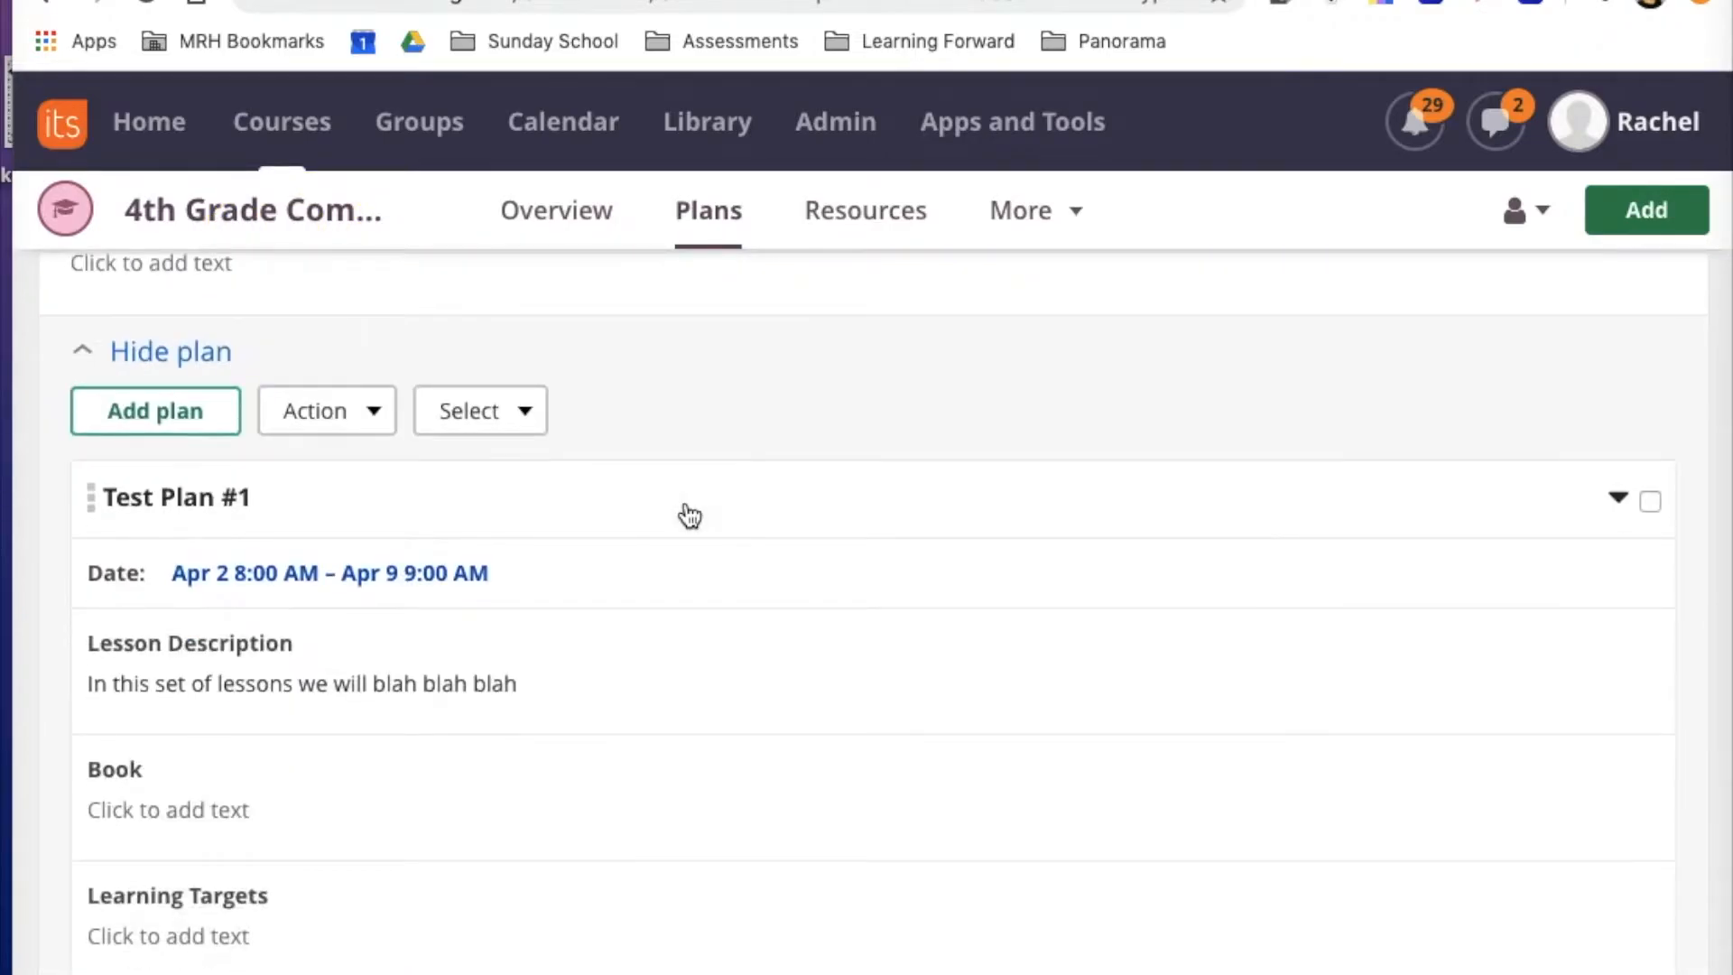
pyautogui.scroll(-1, 689, 515)
pyautogui.scroll(2, 690, 515)
pyautogui.scroll(10, 689, 515)
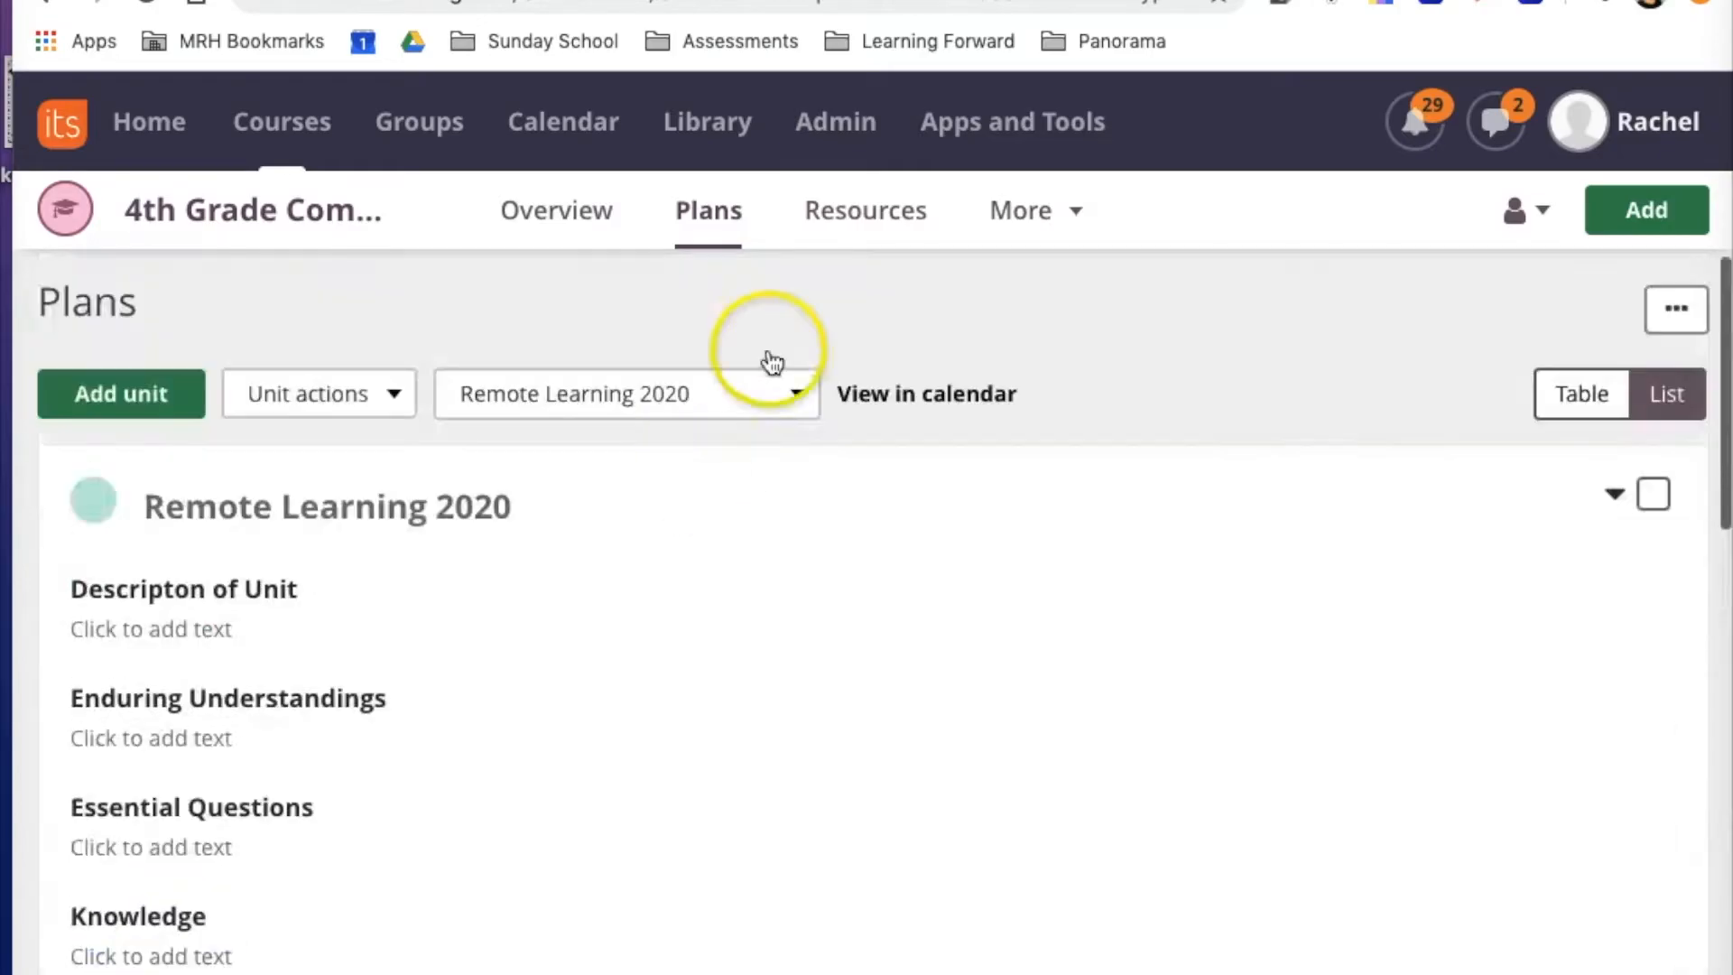
pyautogui.scroll(-10, 375, 692)
pyautogui.scroll(-2, 375, 692)
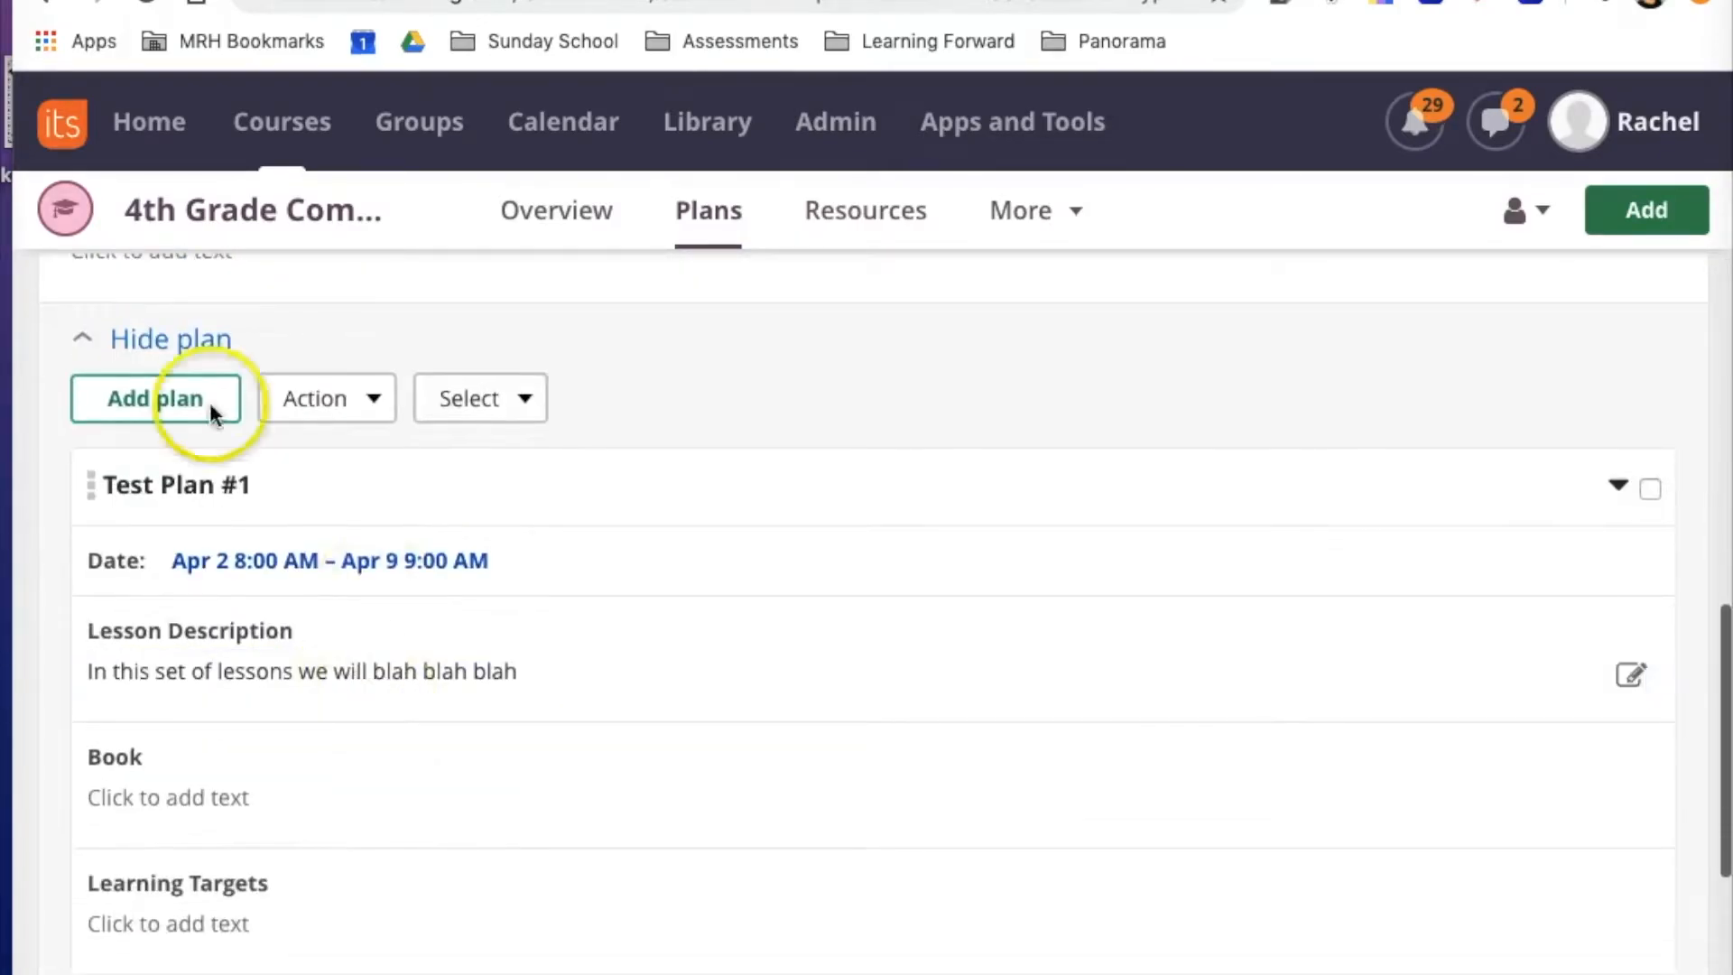
pyautogui.scroll(-5, 375, 532)
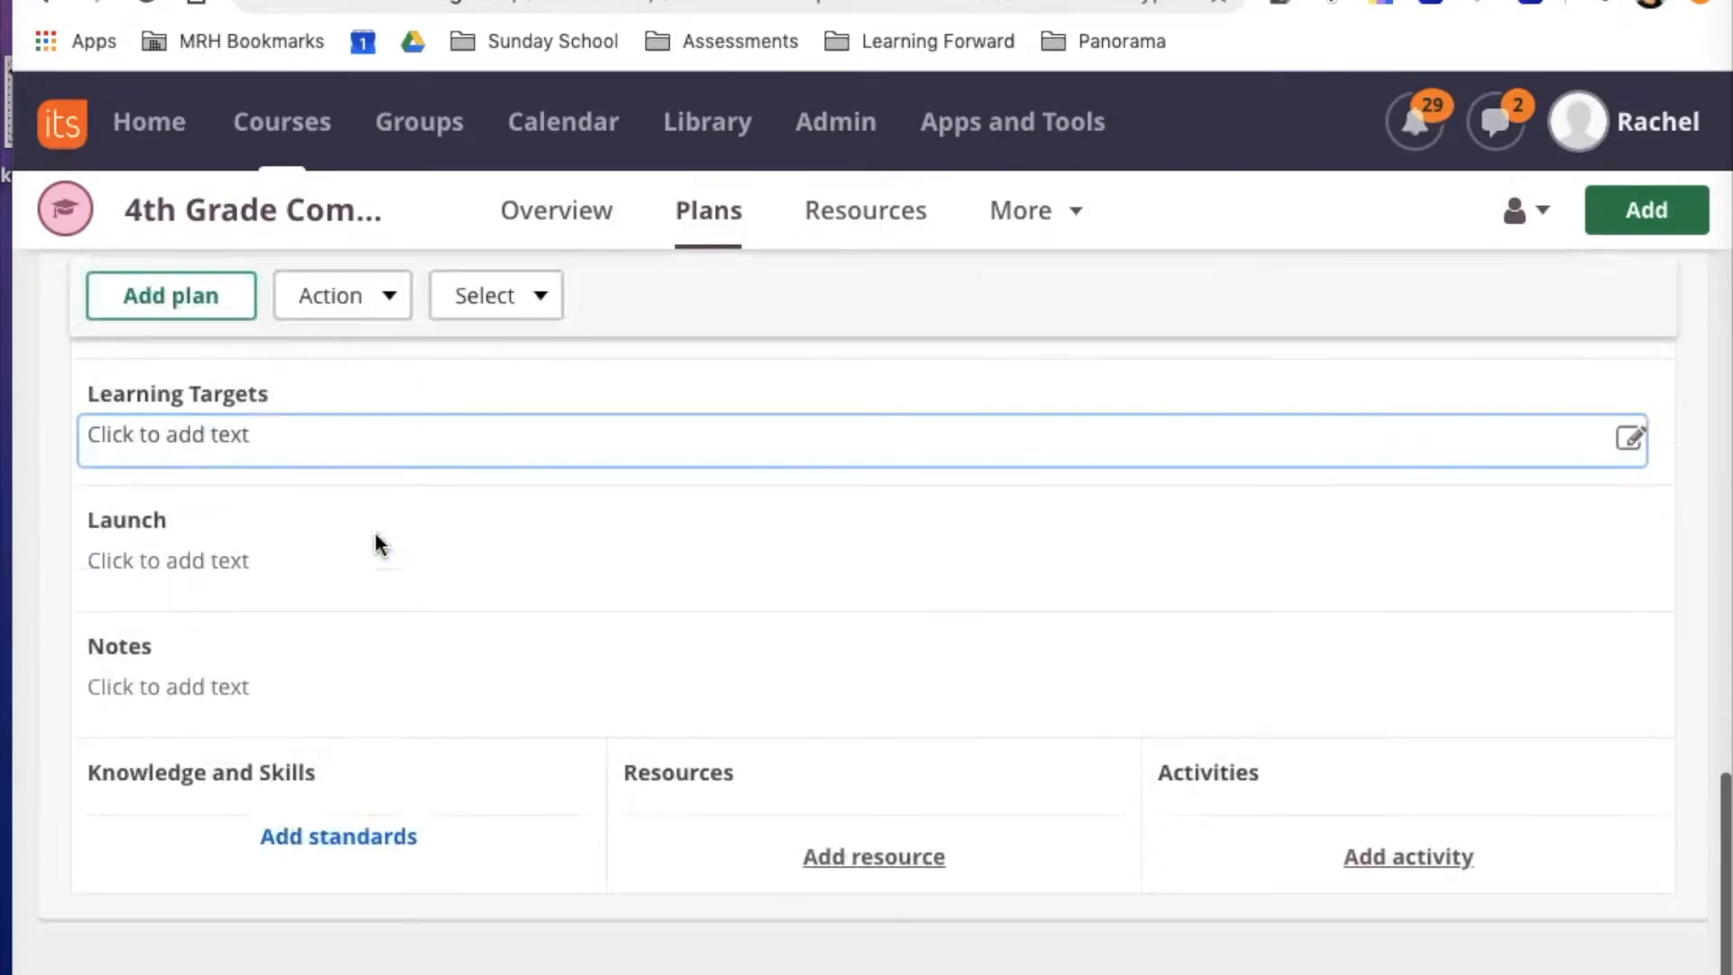
pyautogui.scroll(4, 375, 533)
pyautogui.scroll(1, 170, 375)
# - Add a new plan to the Remote Learning 2020 unit and title it "Test Plan #2"
pyautogui.click(171, 383)
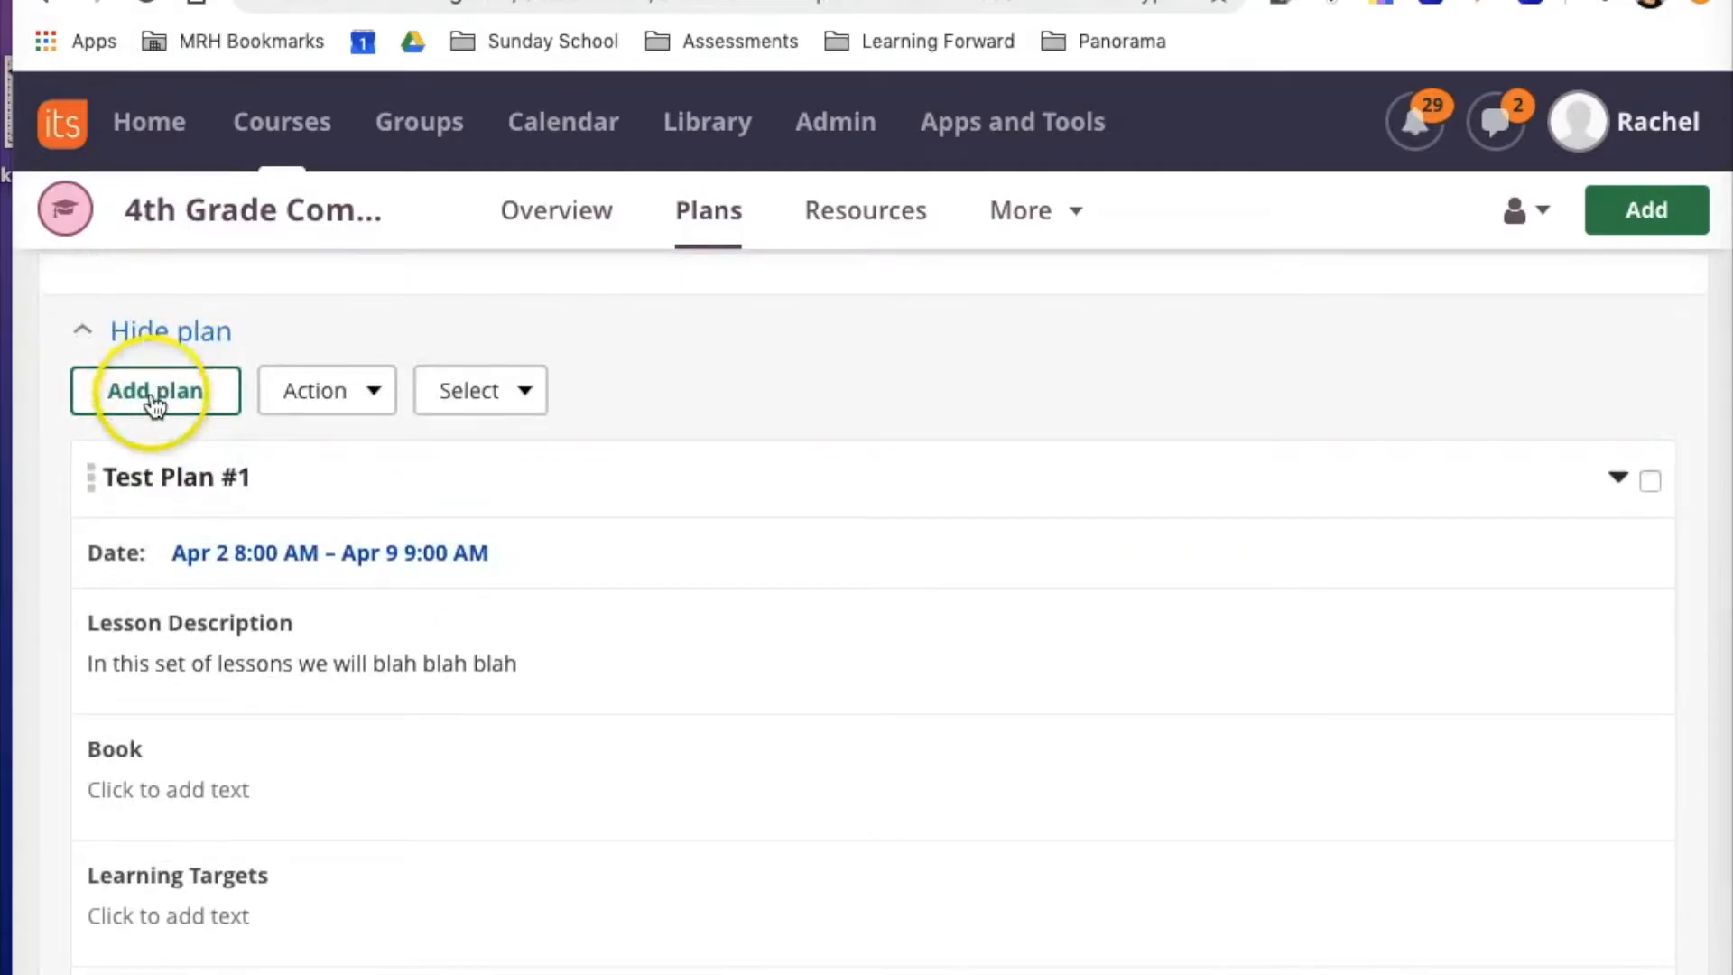
pyautogui.scroll(-1, 642, 502)
pyautogui.scroll(1, 372, 423)
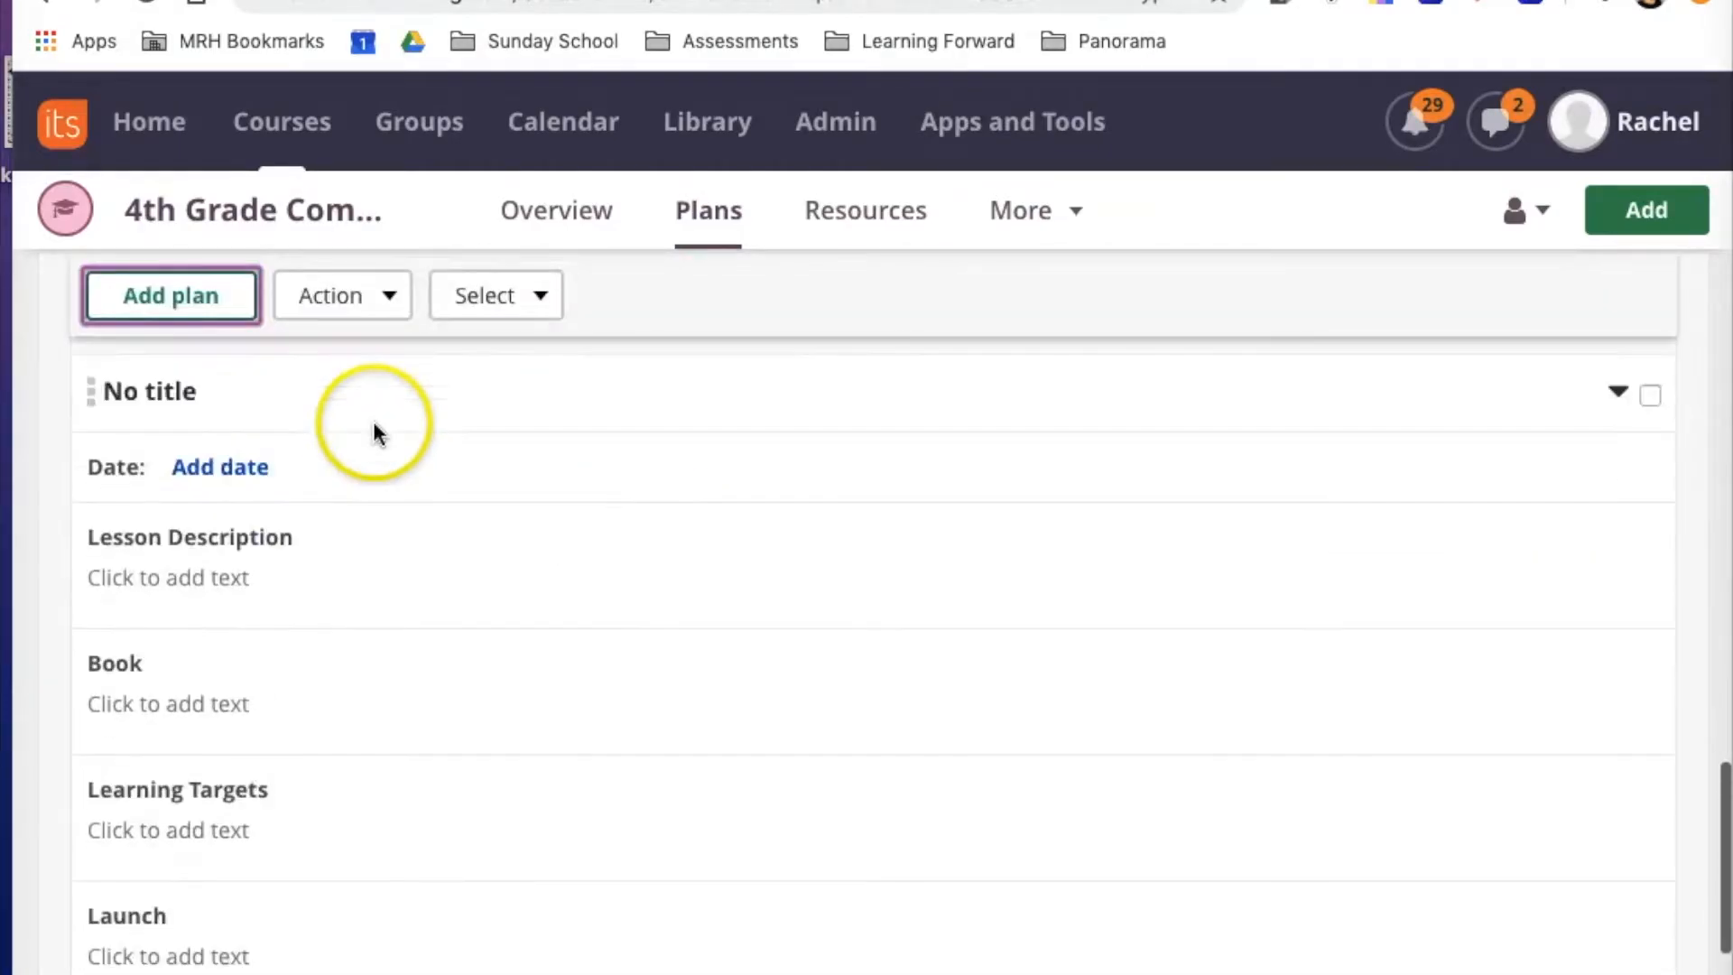
pyautogui.click(162, 397)
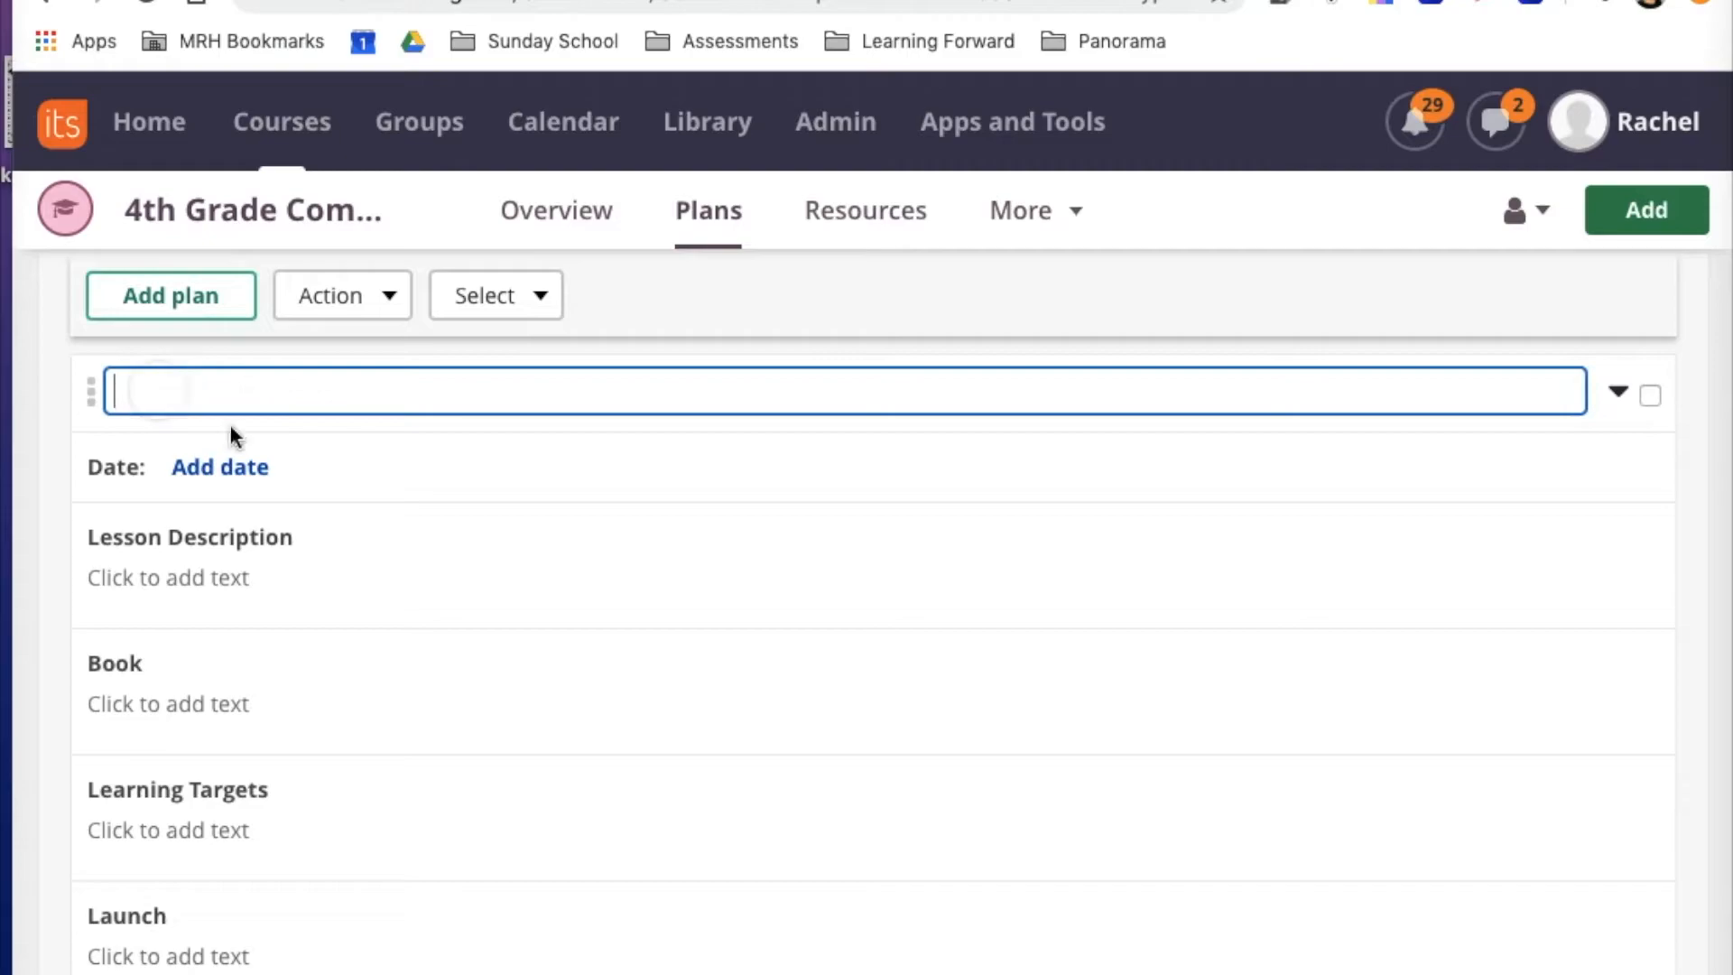
pyautogui.write('Test Plan #2')
# - Set Test Plan #2's date range from 4/2/2020 at 08:00 AM to 4/9/2020 at 09:00 AM
pyautogui.click(282, 469)
pyautogui.click(493, 578)
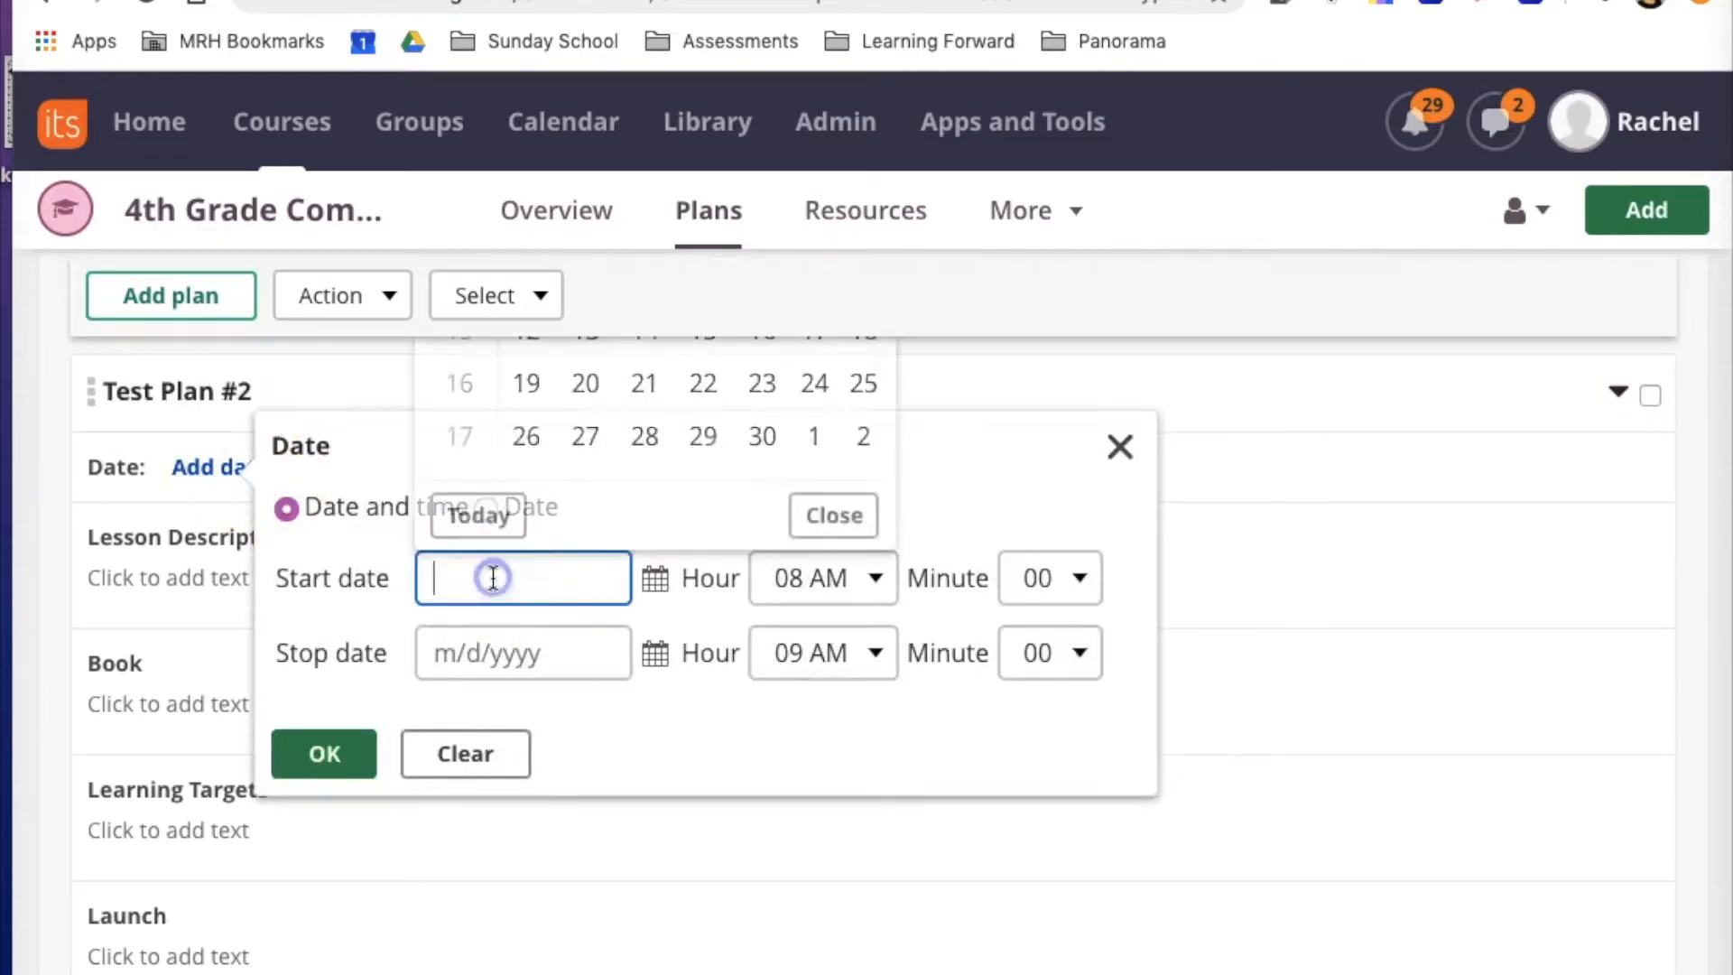
pyautogui.scroll(5, 700, 484)
pyautogui.click(759, 658)
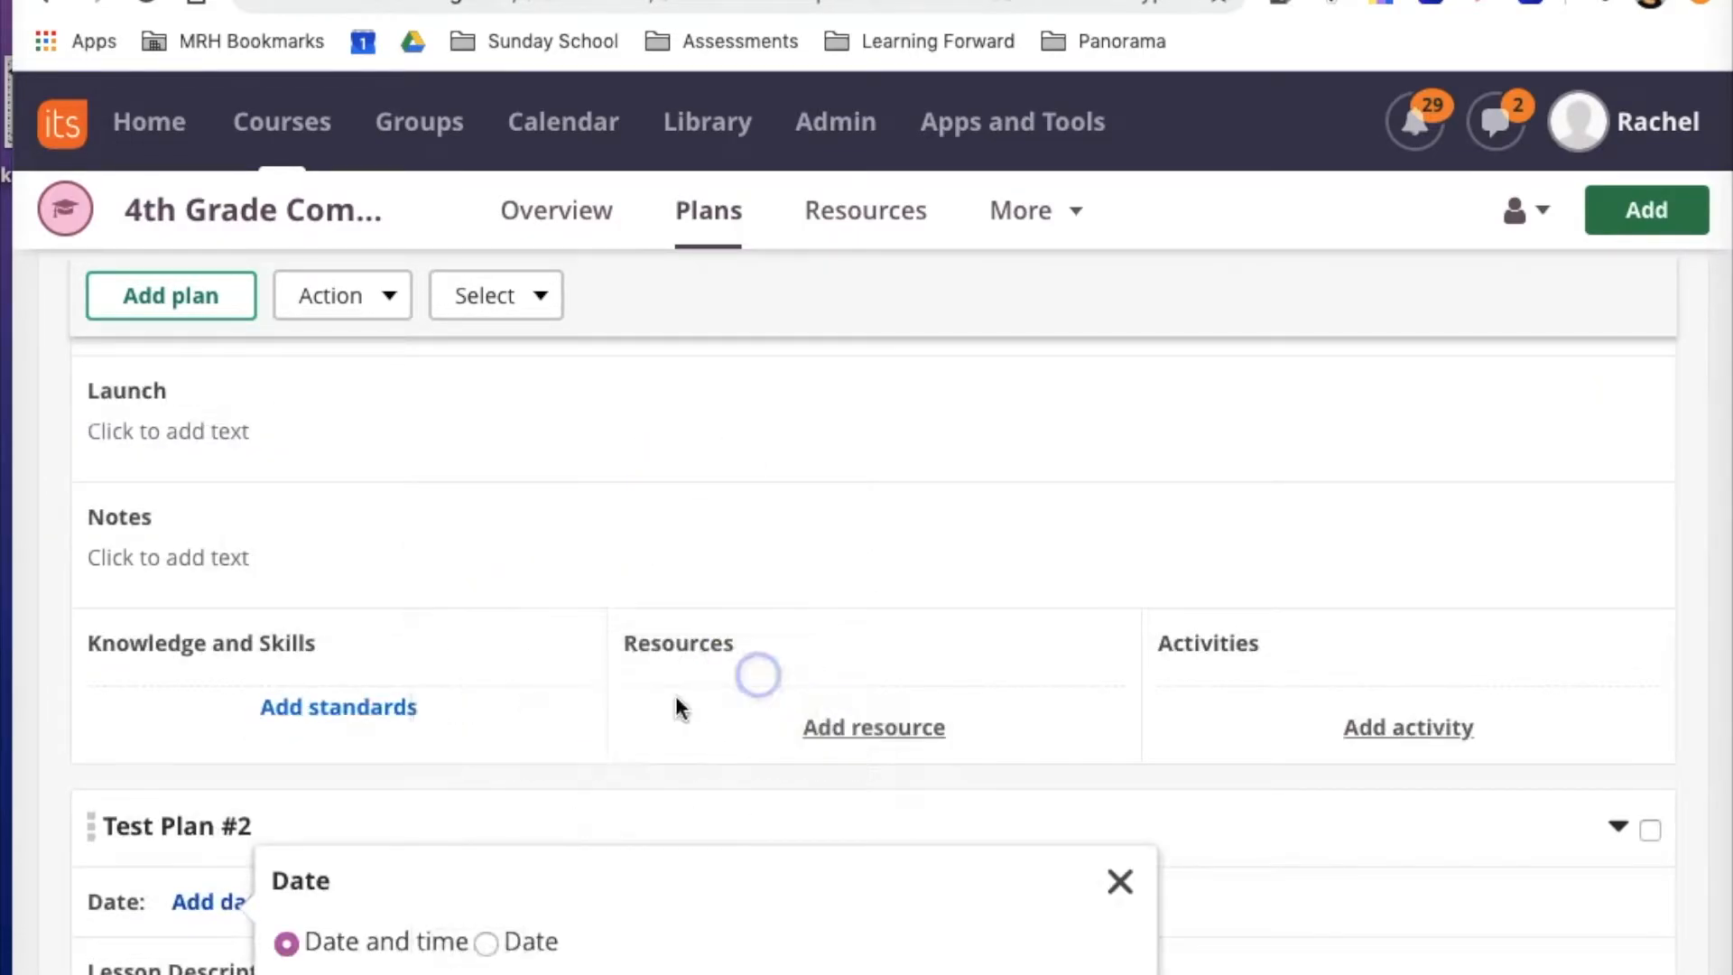
pyautogui.scroll(-3, 599, 824)
pyautogui.click(472, 847)
pyautogui.click(760, 553)
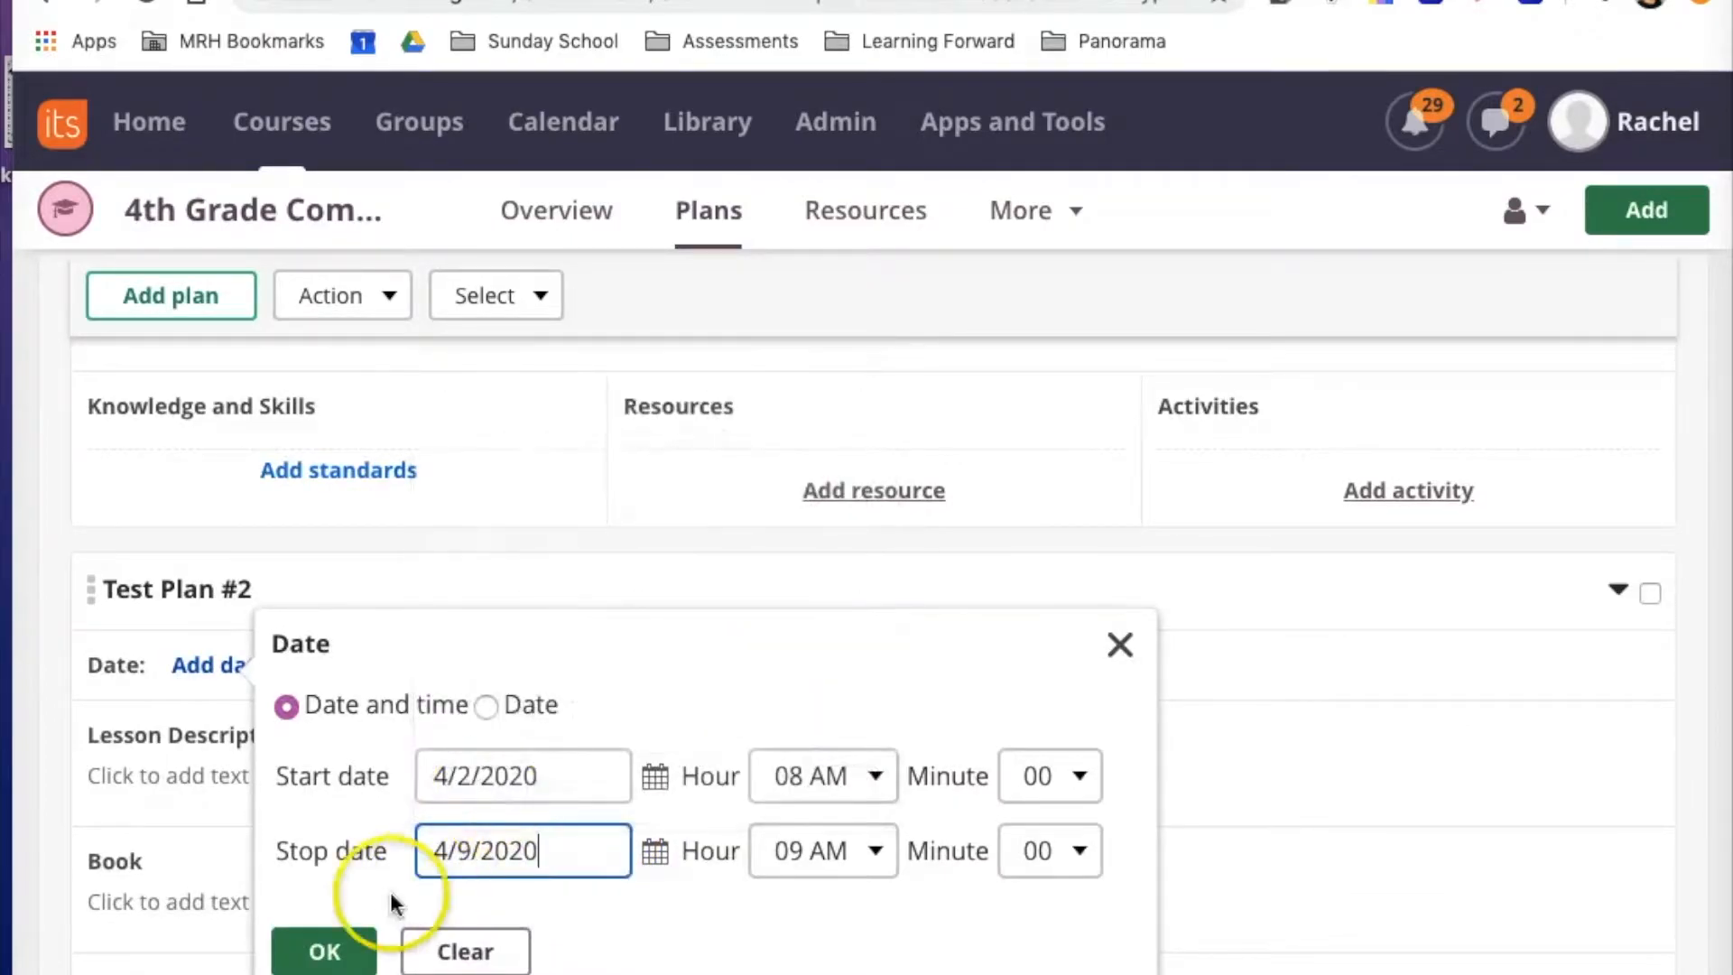
pyautogui.click(335, 945)
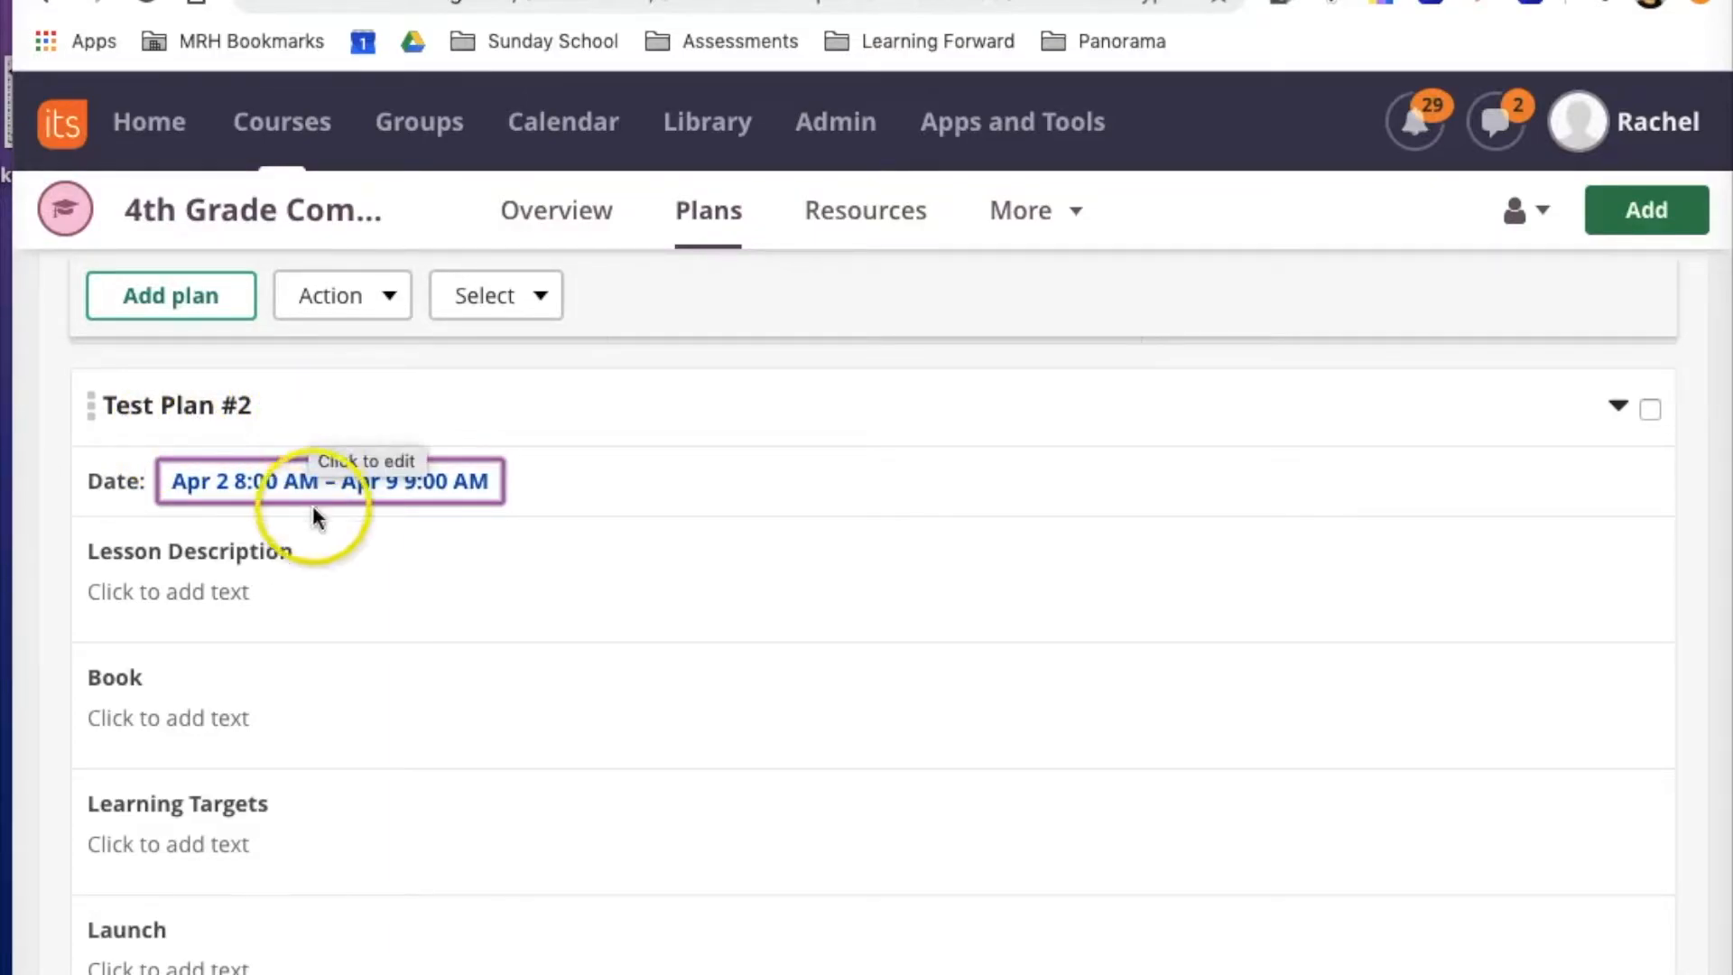
# - Enter "In this lesson we will blah blah blah" as the Lesson Description of Test Plan #2
pyautogui.click(309, 596)
pyautogui.scroll(-1, 308, 623)
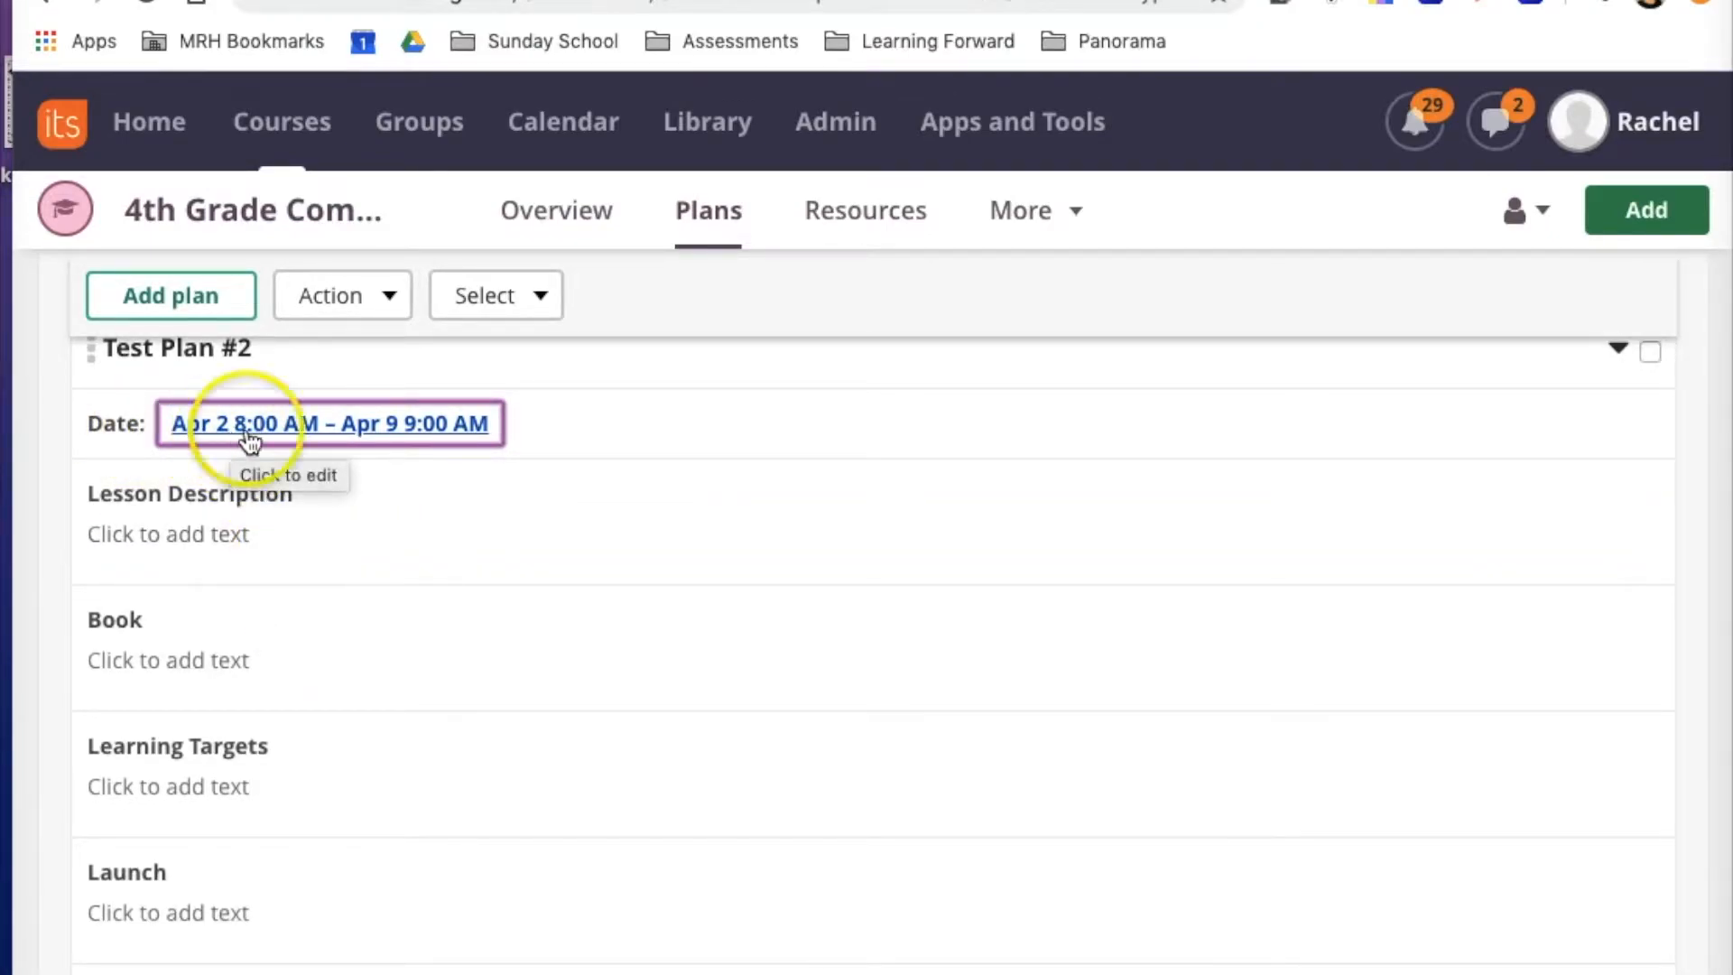
pyautogui.click(143, 533)
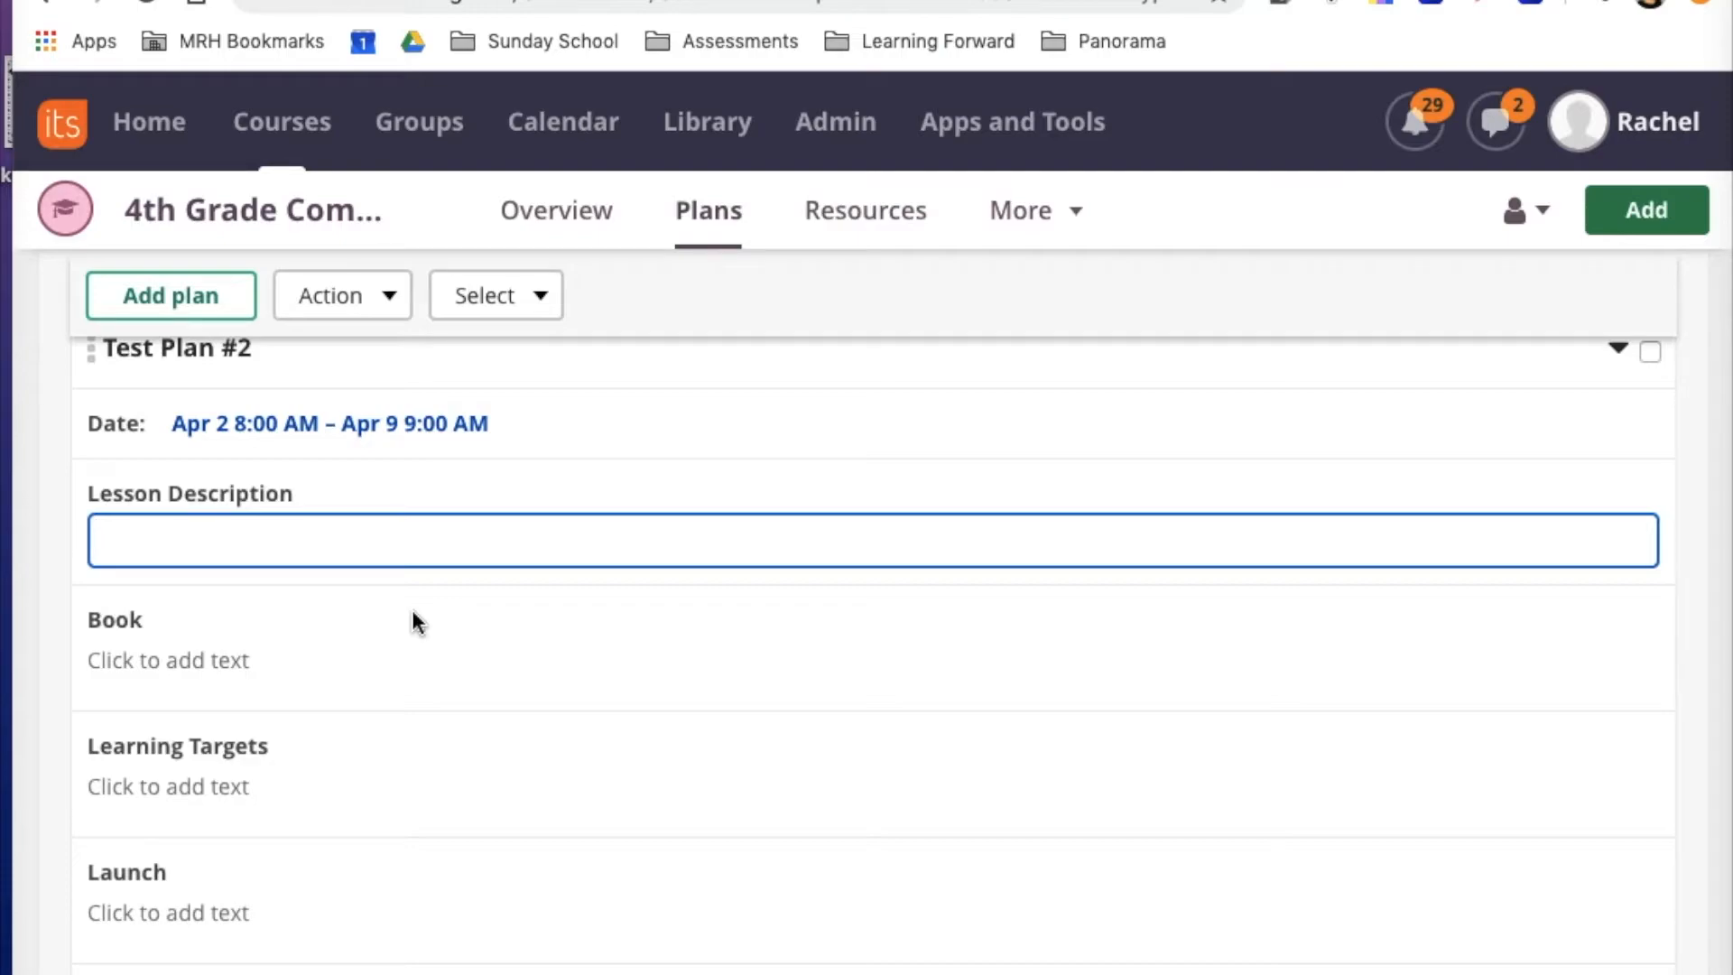
pyautogui.write('In this lesson we wil')
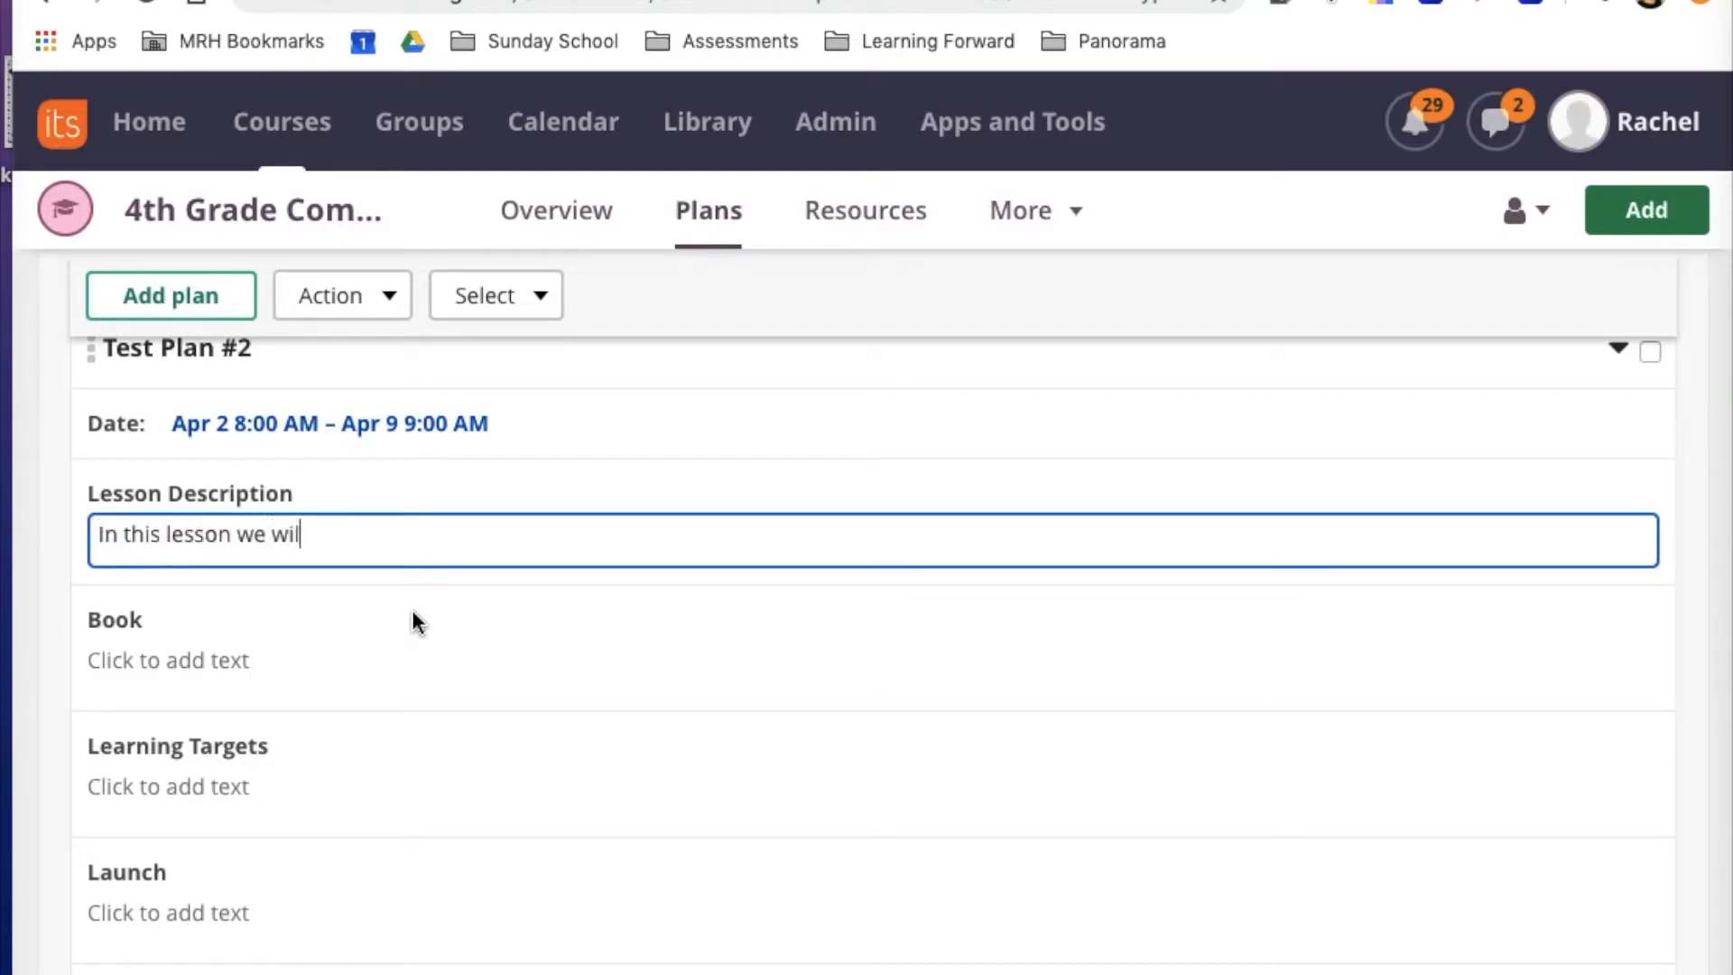
pyautogui.write('l blah blah blah')
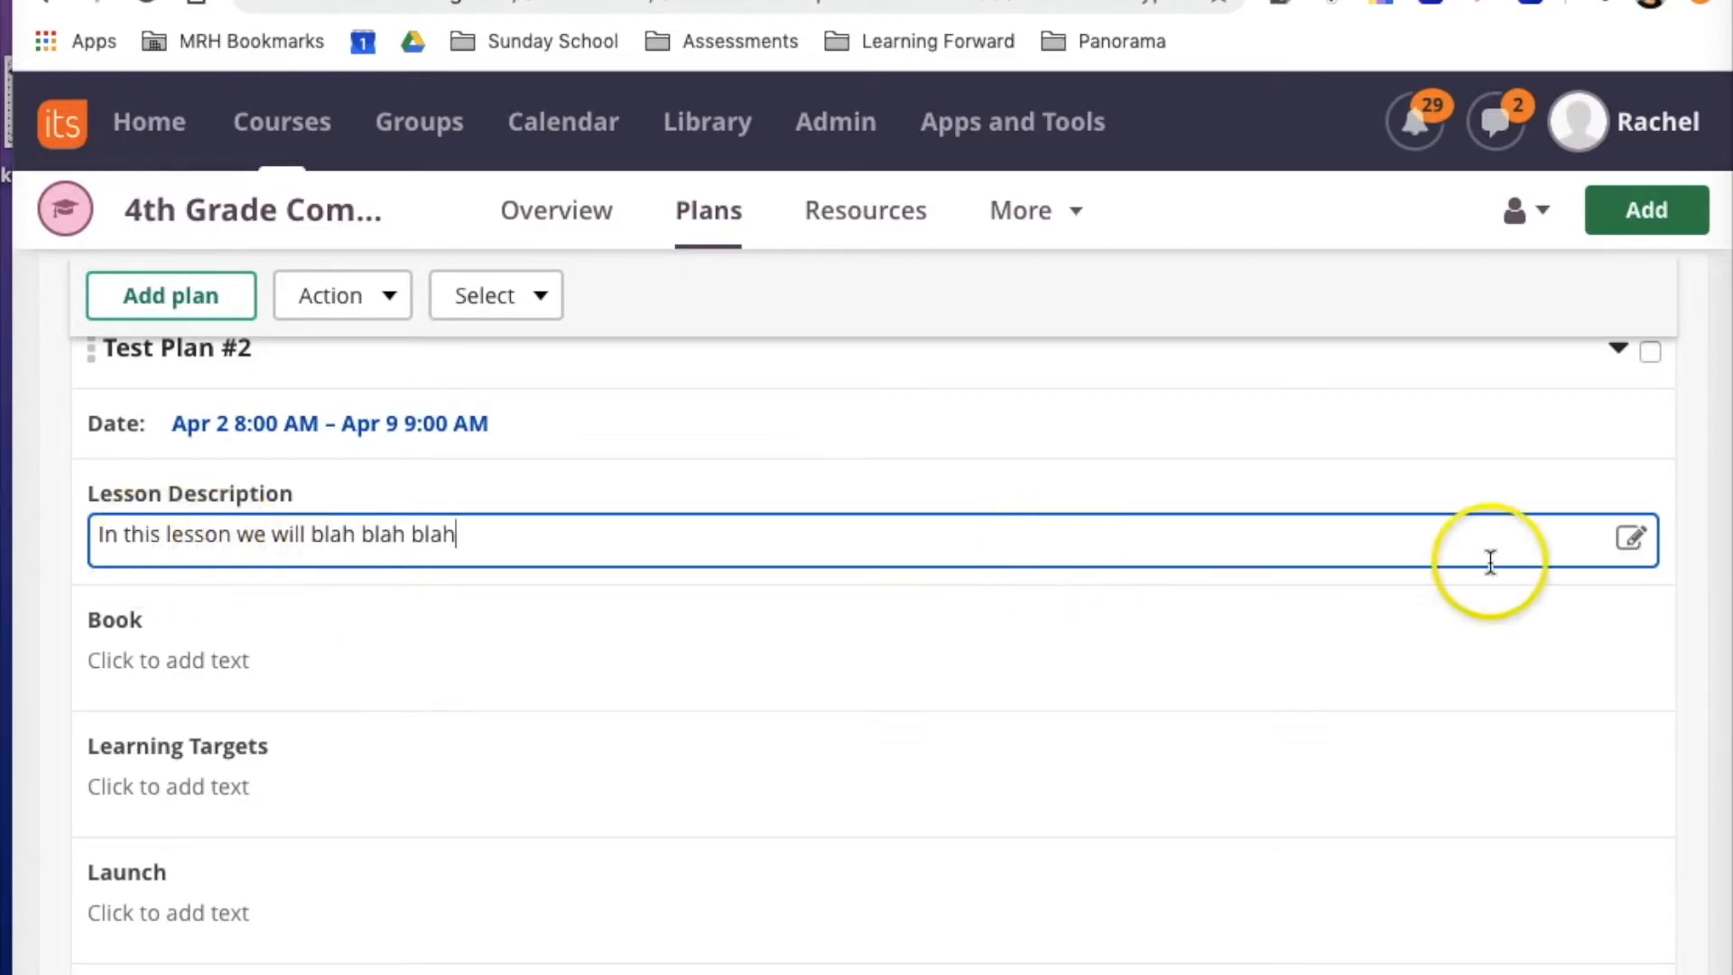
# - Open the Lesson Description in the full text editor and record an audio clip of about 16 seconds
pyautogui.click(1635, 543)
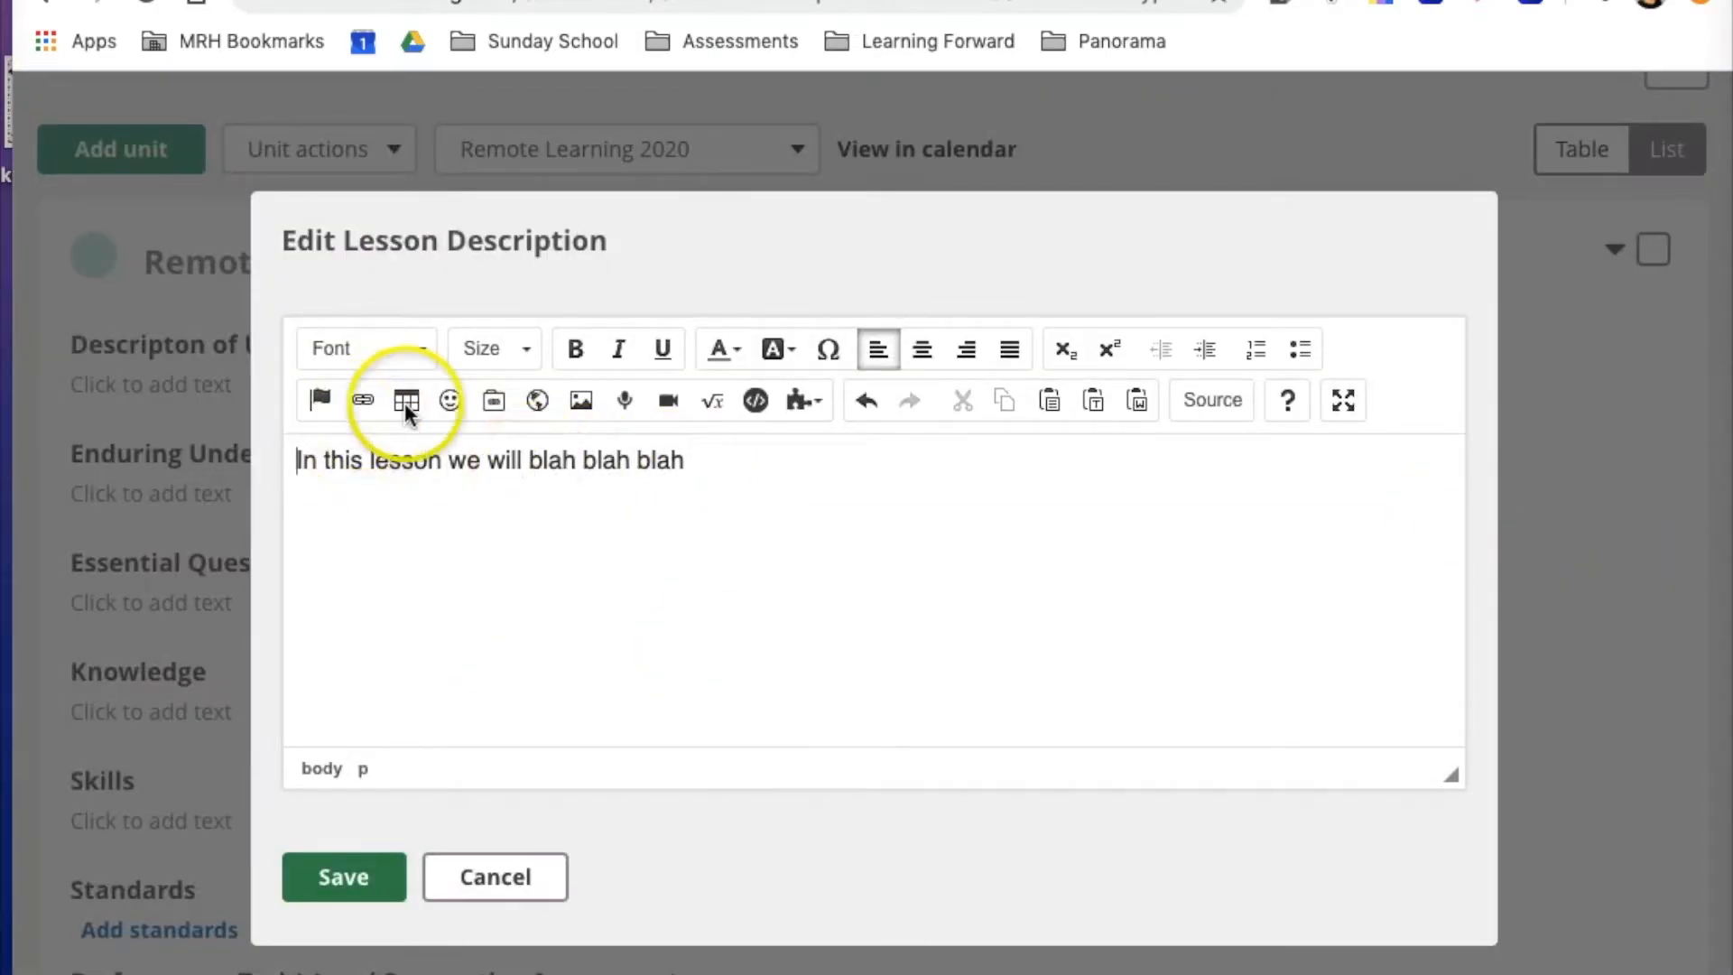
pyautogui.click(667, 408)
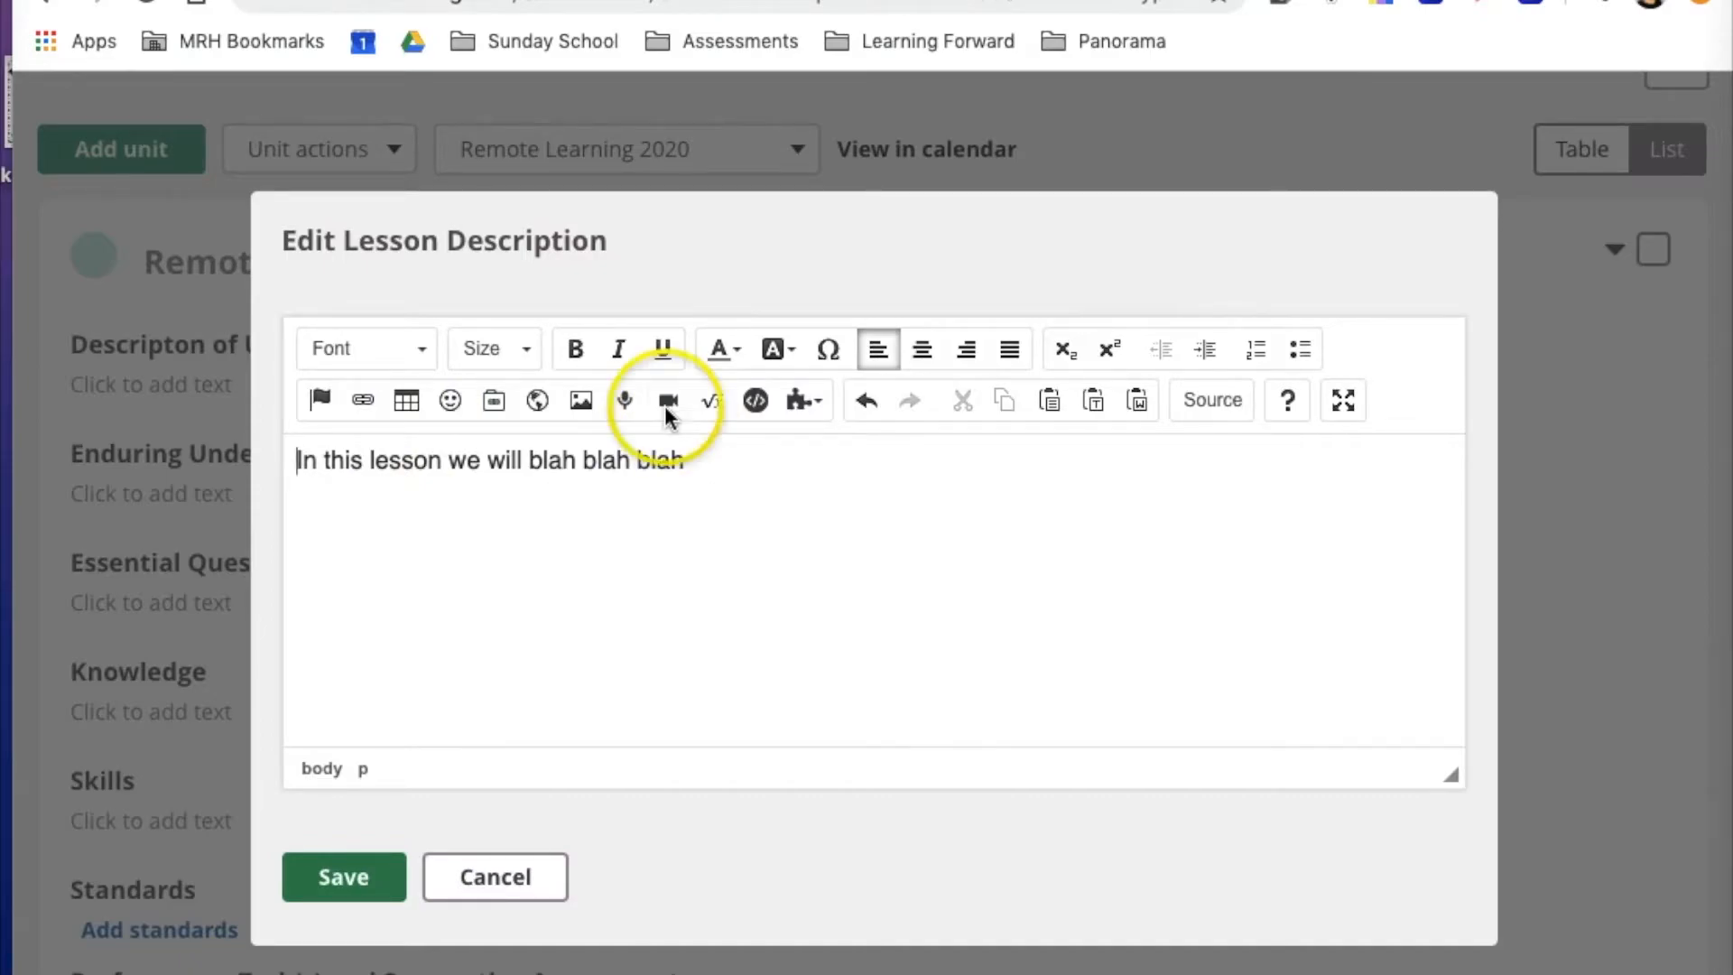
pyautogui.click(619, 408)
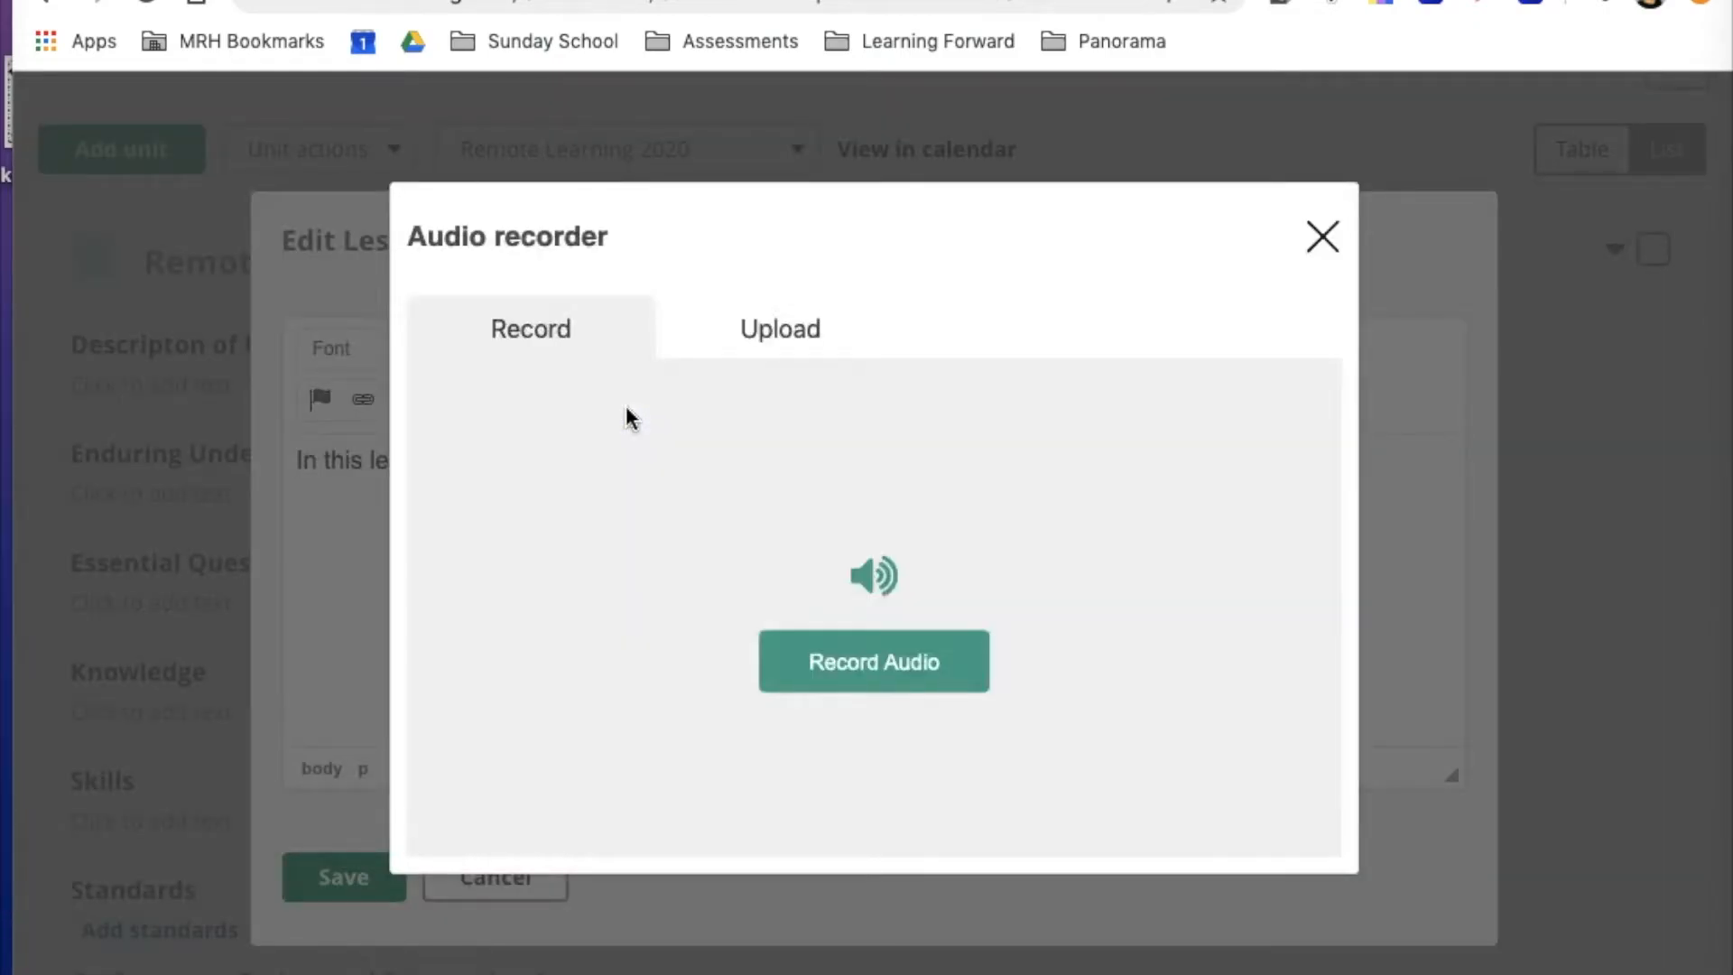
pyautogui.click(872, 668)
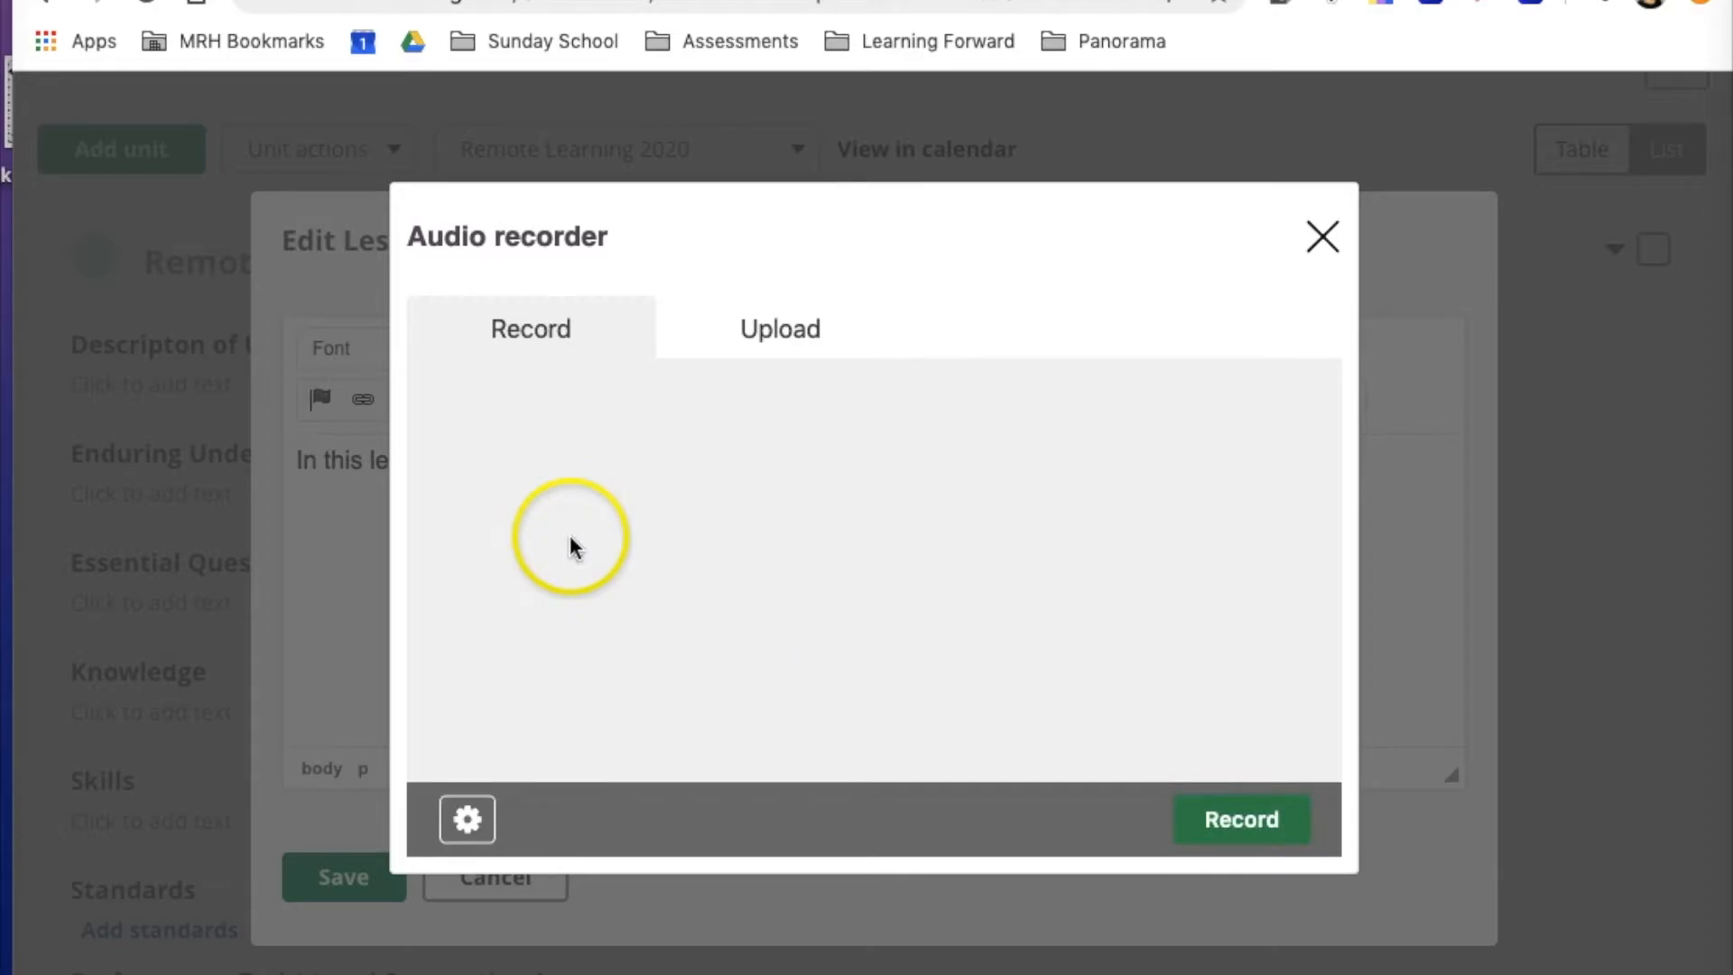
pyautogui.click(1264, 823)
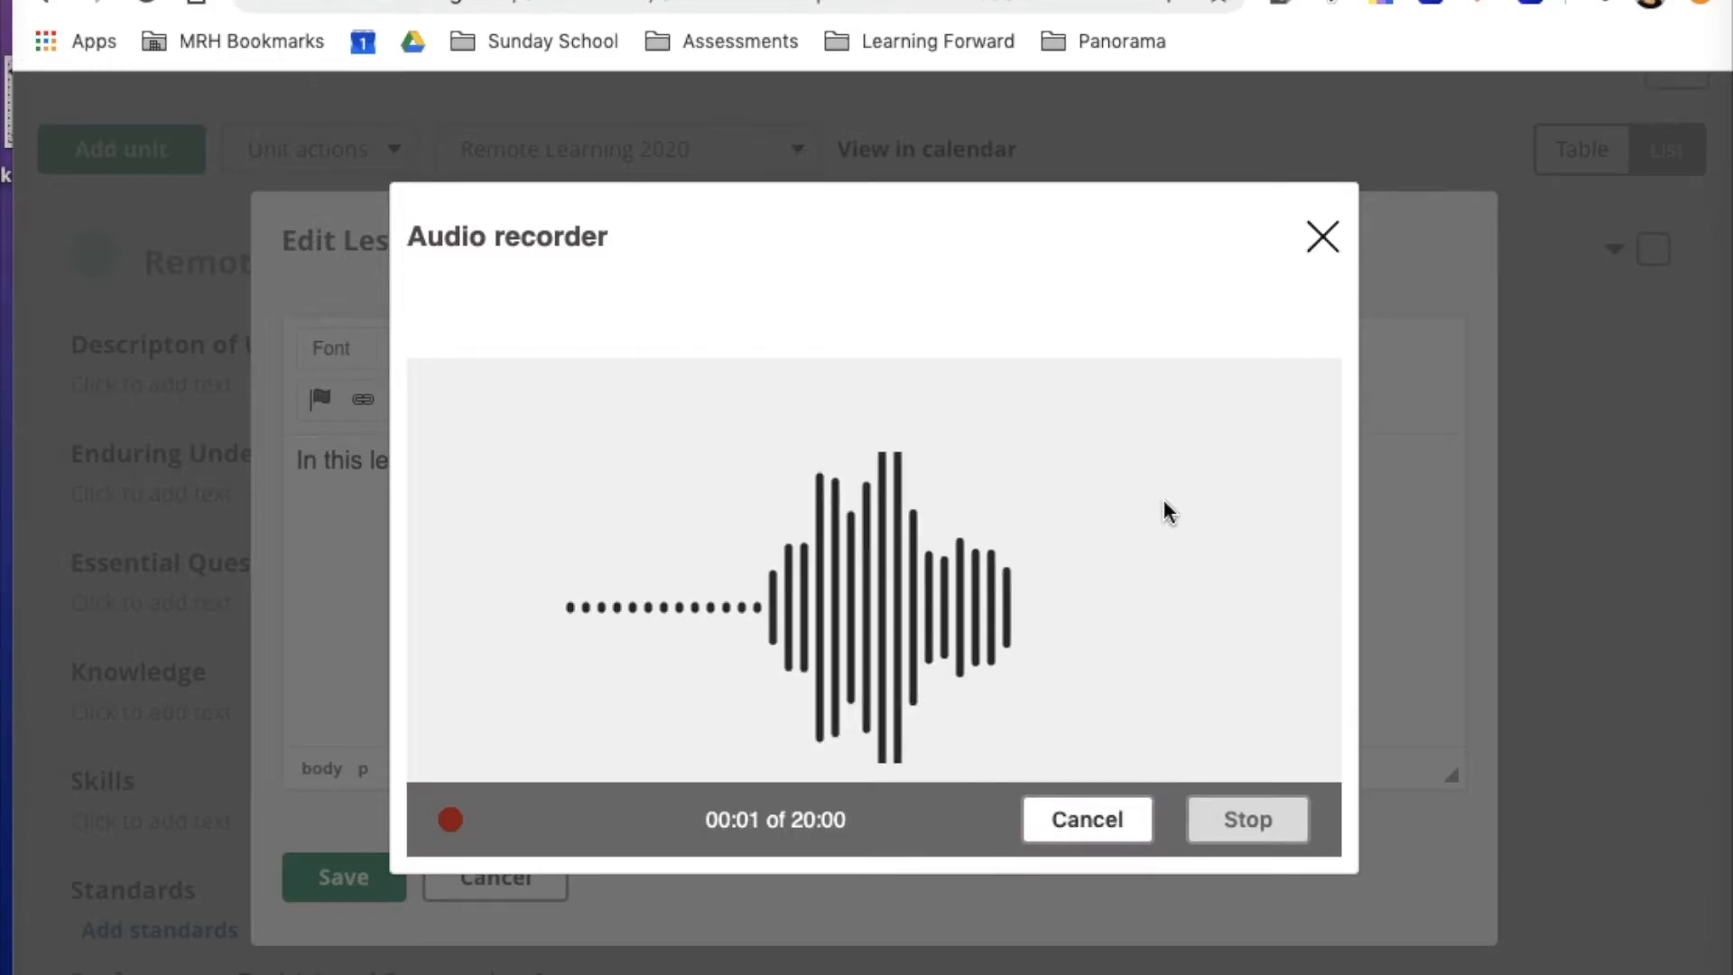
pyautogui.click(1081, 377)
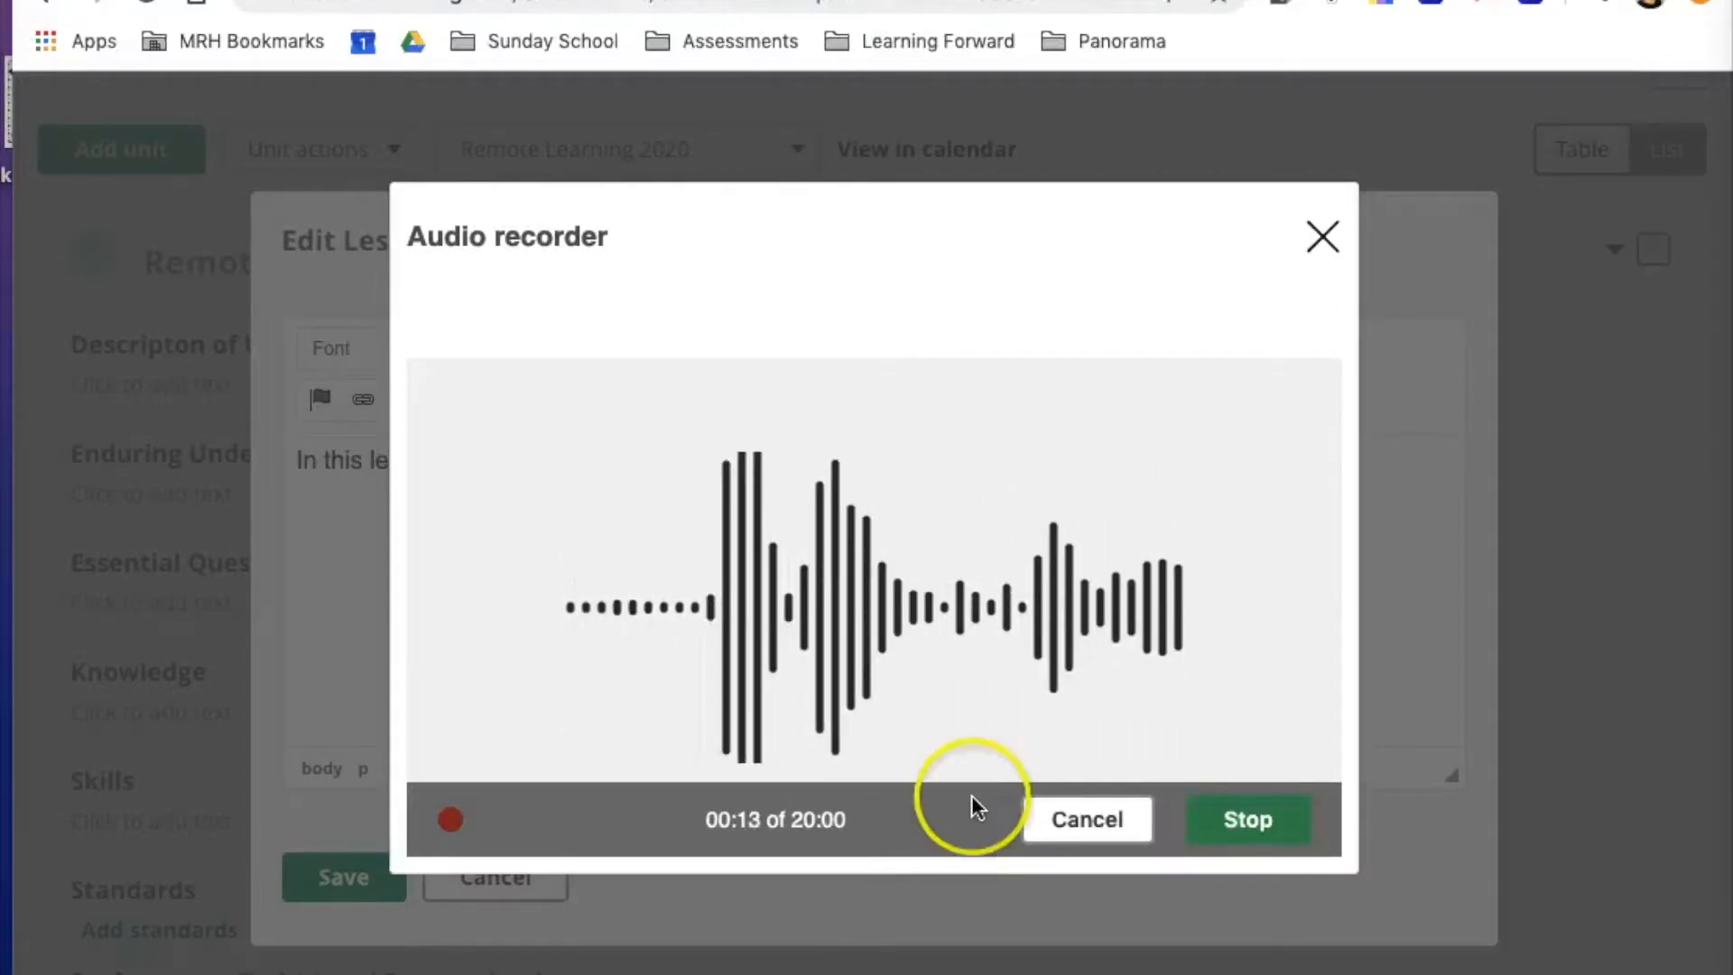
pyautogui.click(1265, 831)
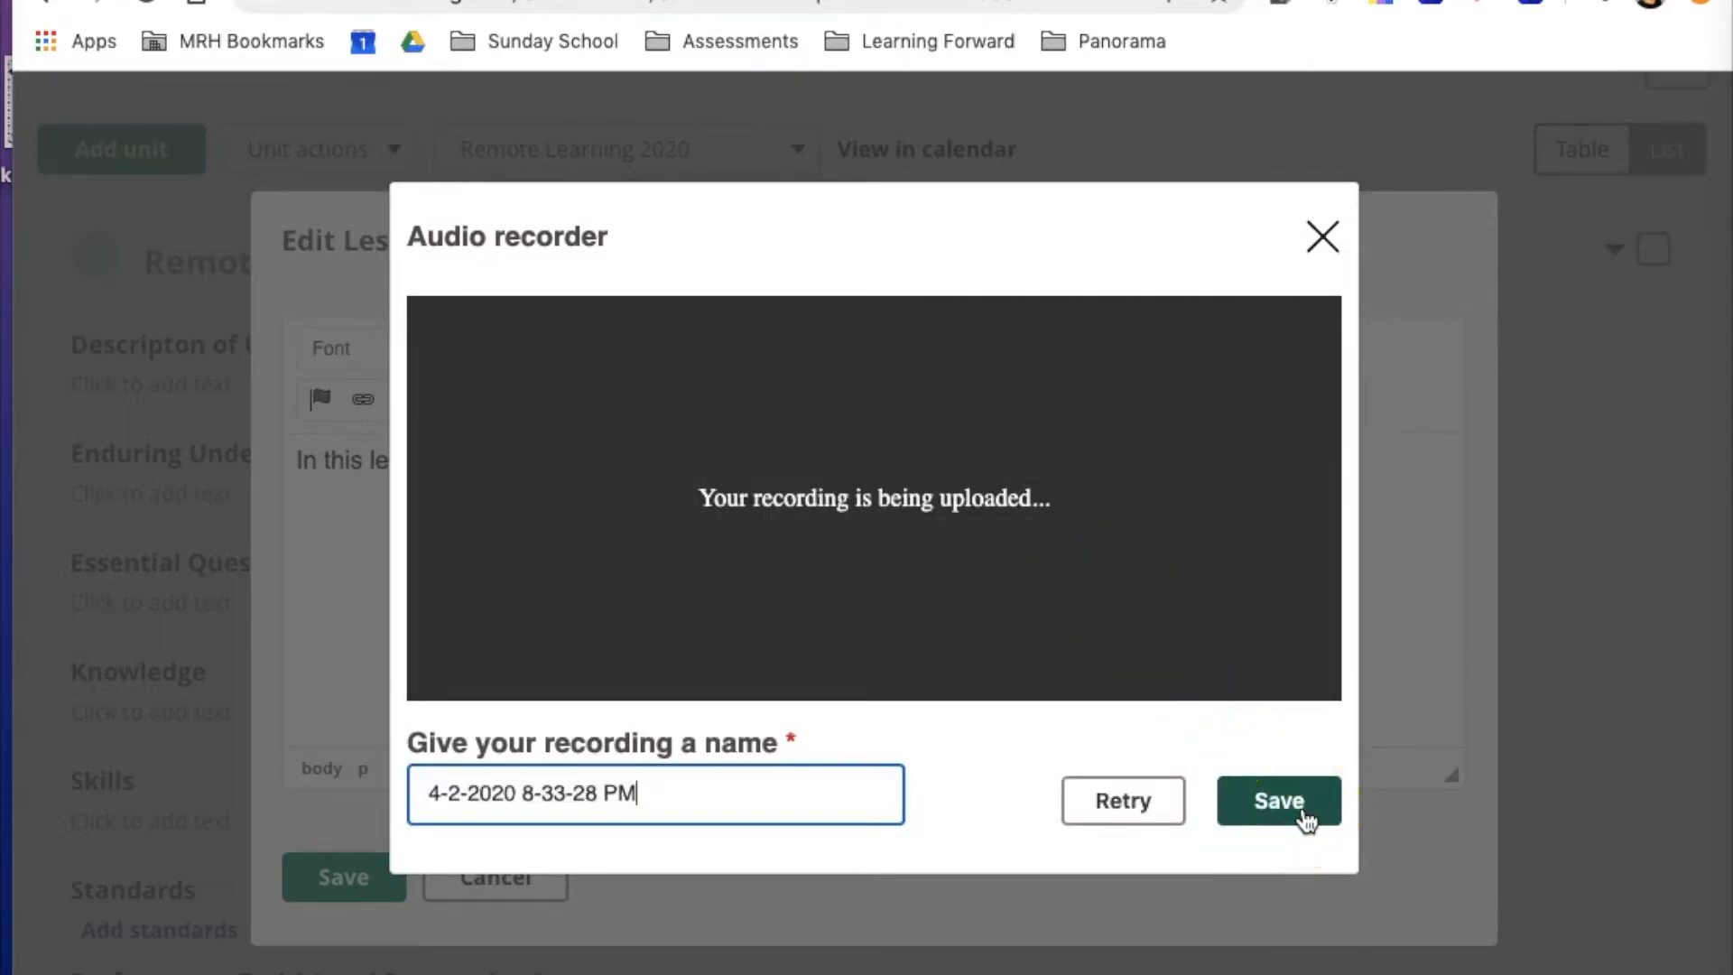
# - Save the audio recording under its default name into the Lesson Description and save the description
pyautogui.click(1306, 819)
pyautogui.click(1123, 637)
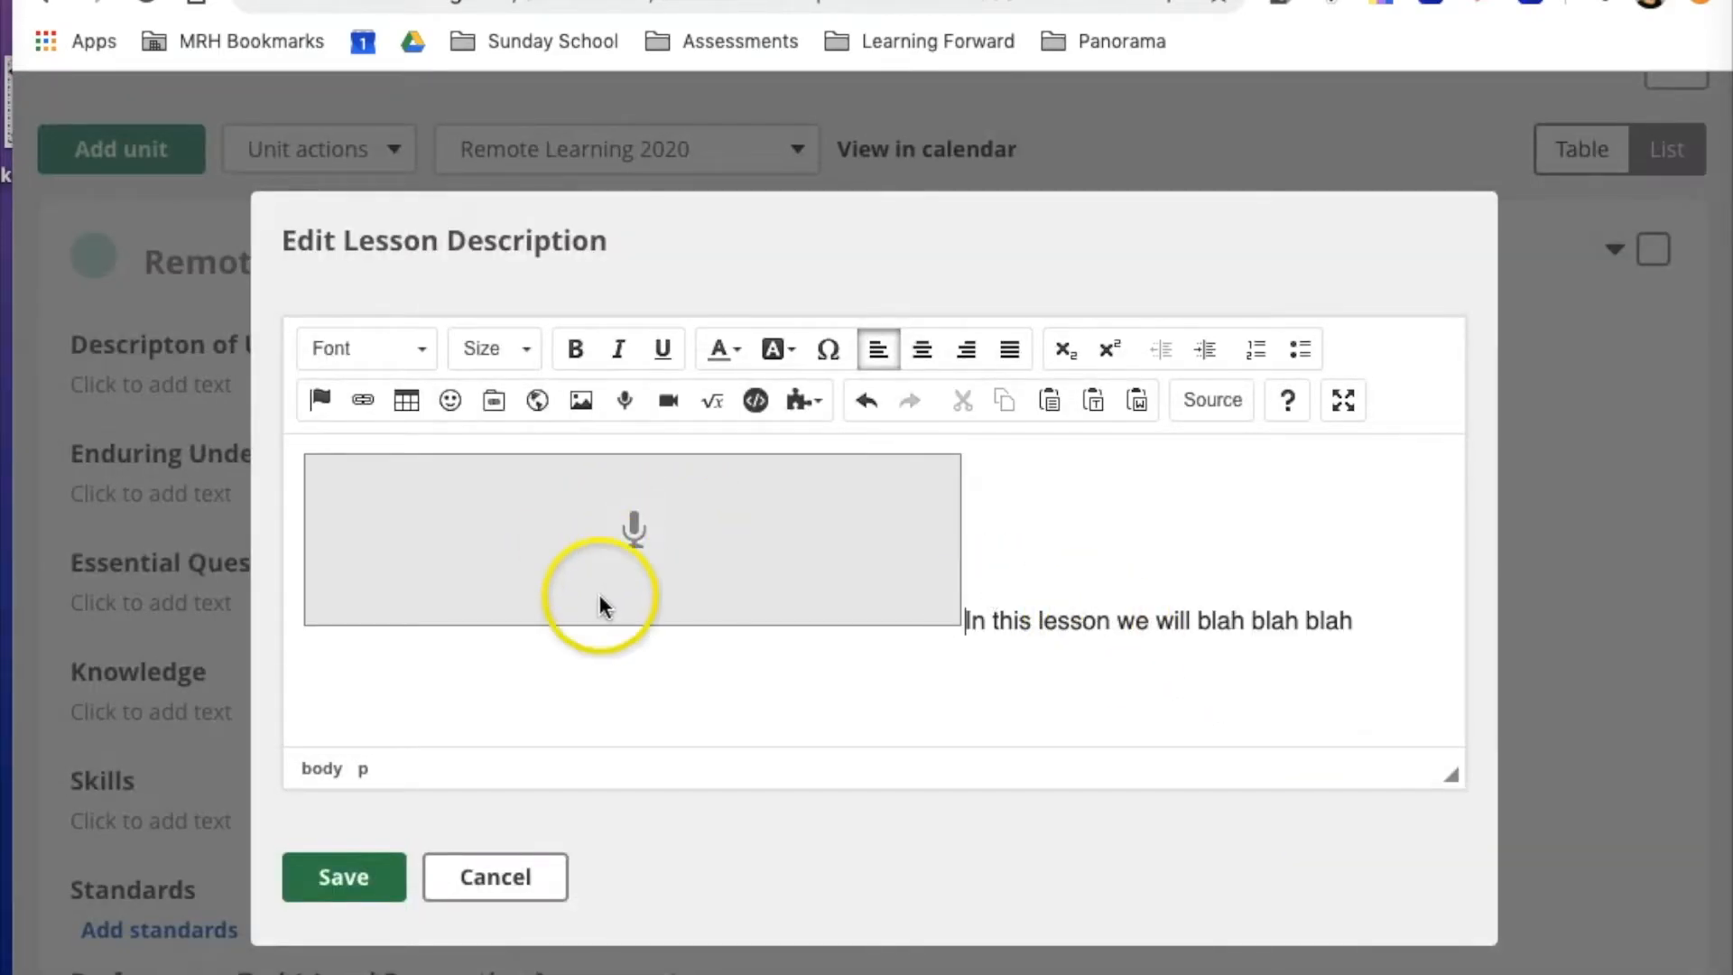
pyautogui.click(340, 889)
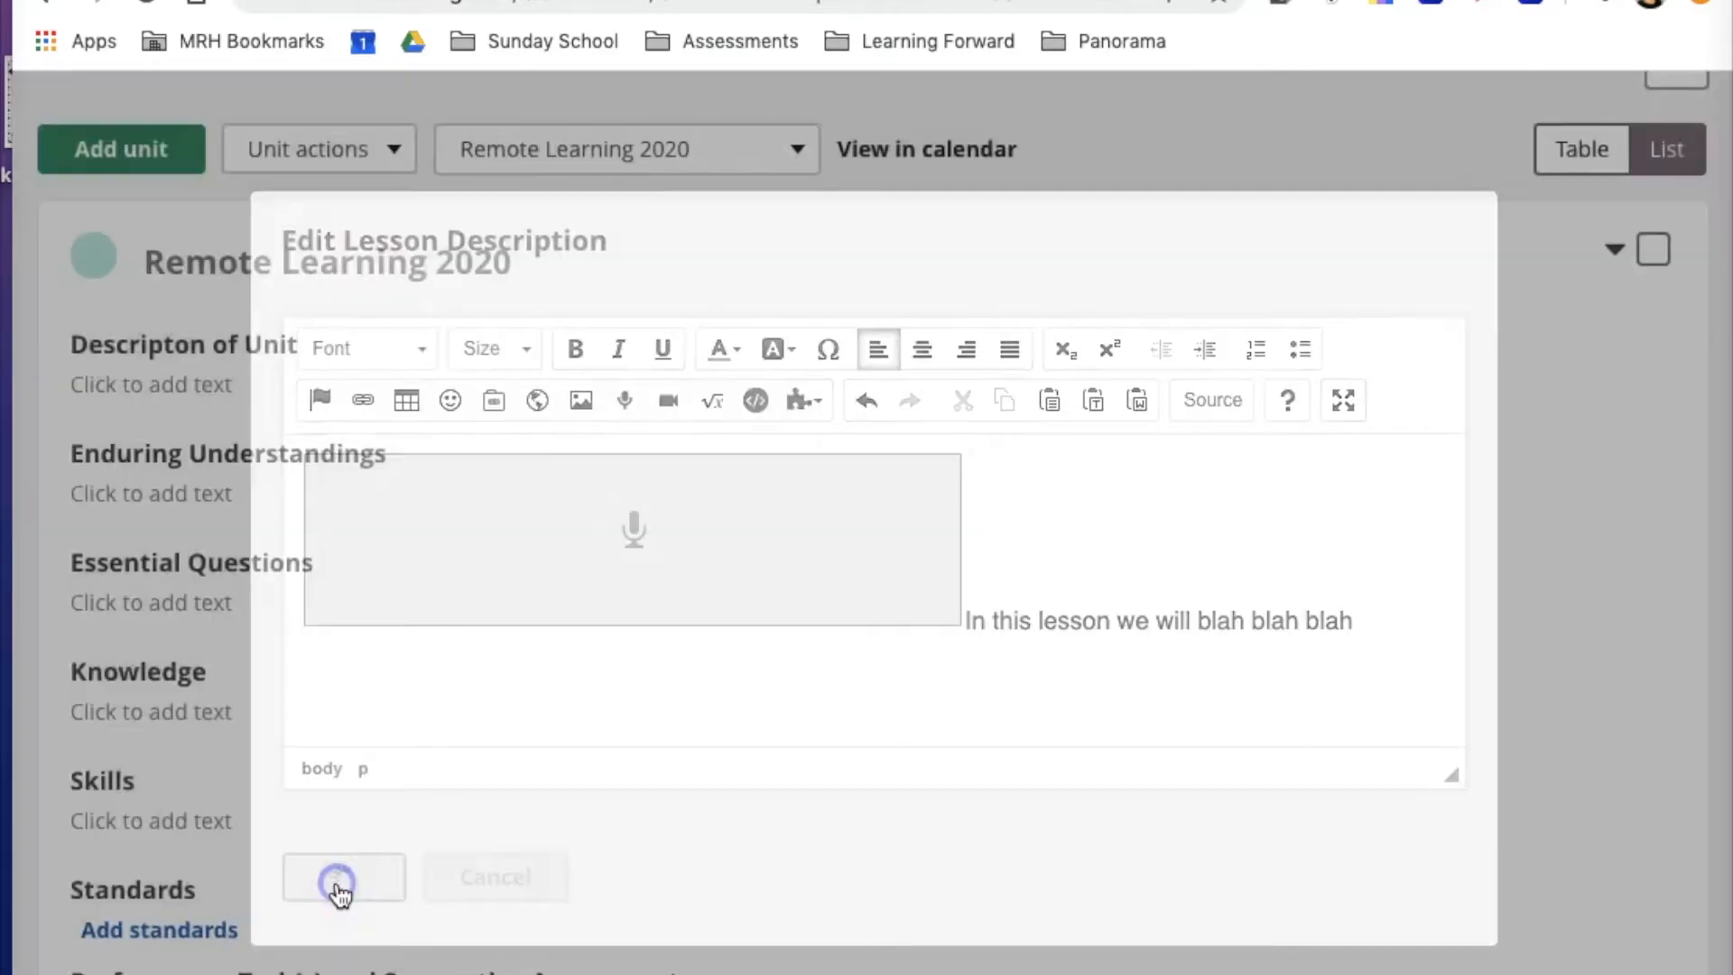
pyautogui.scroll(2, 278, 668)
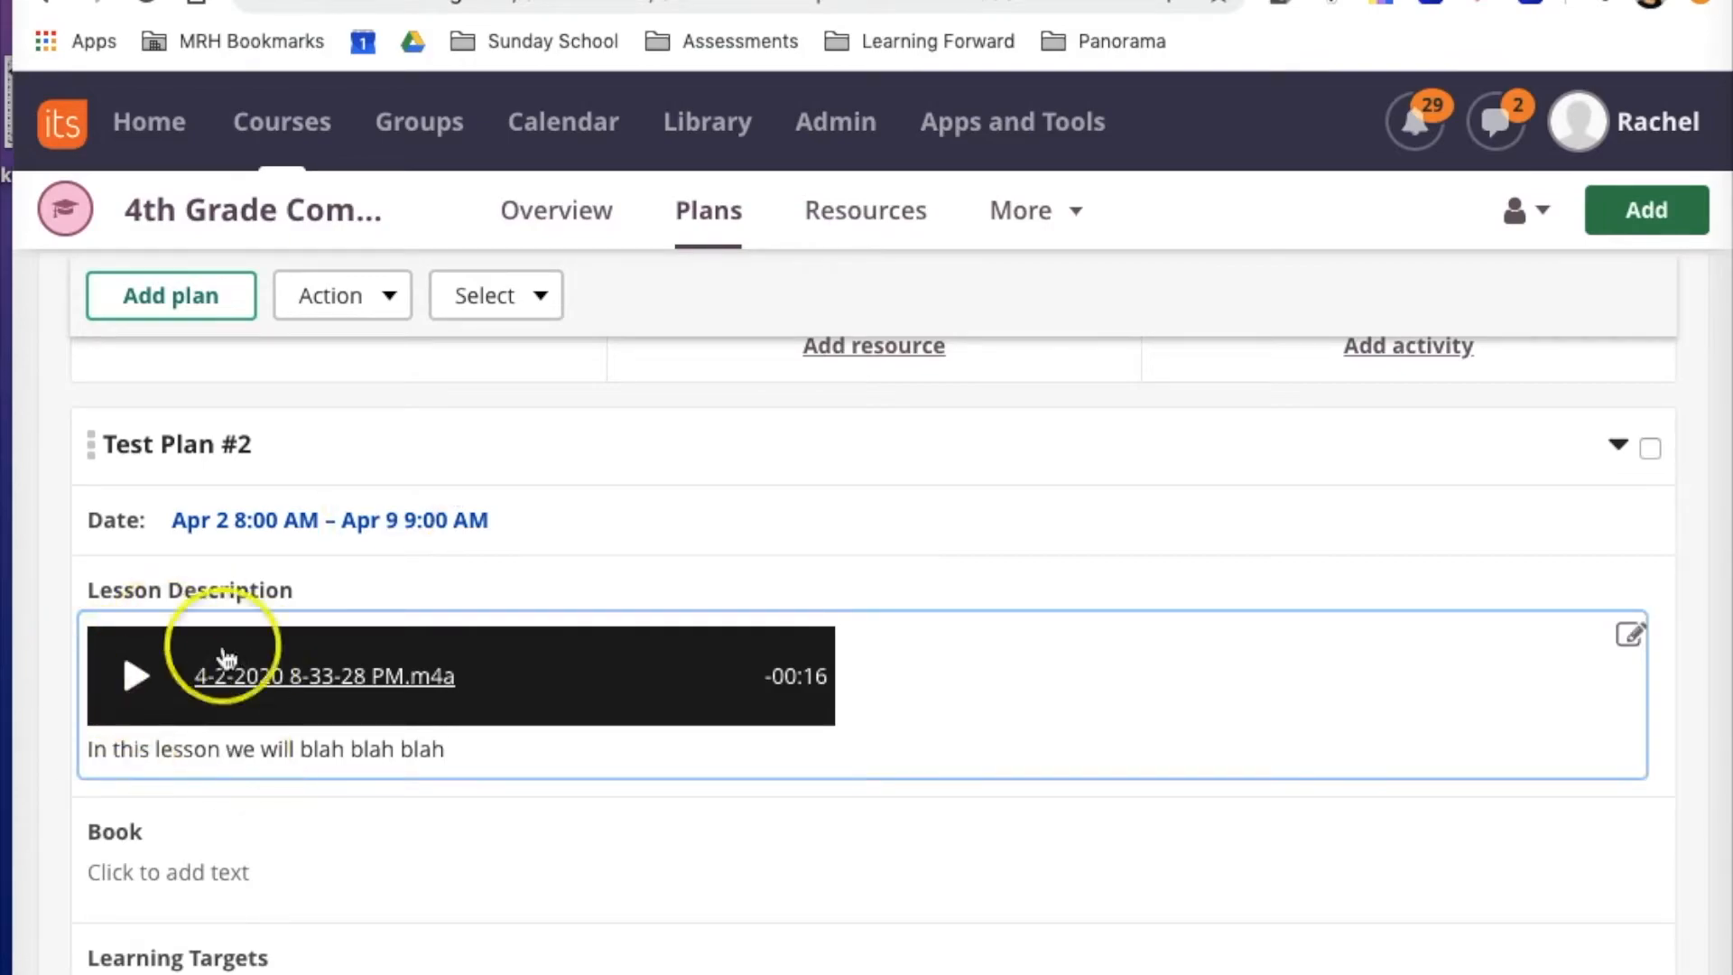
# - Reopen the Lesson Description editor to check the video recorder's record and upload options, and return to the plan without adding a video
pyautogui.scroll(-2, 476, 844)
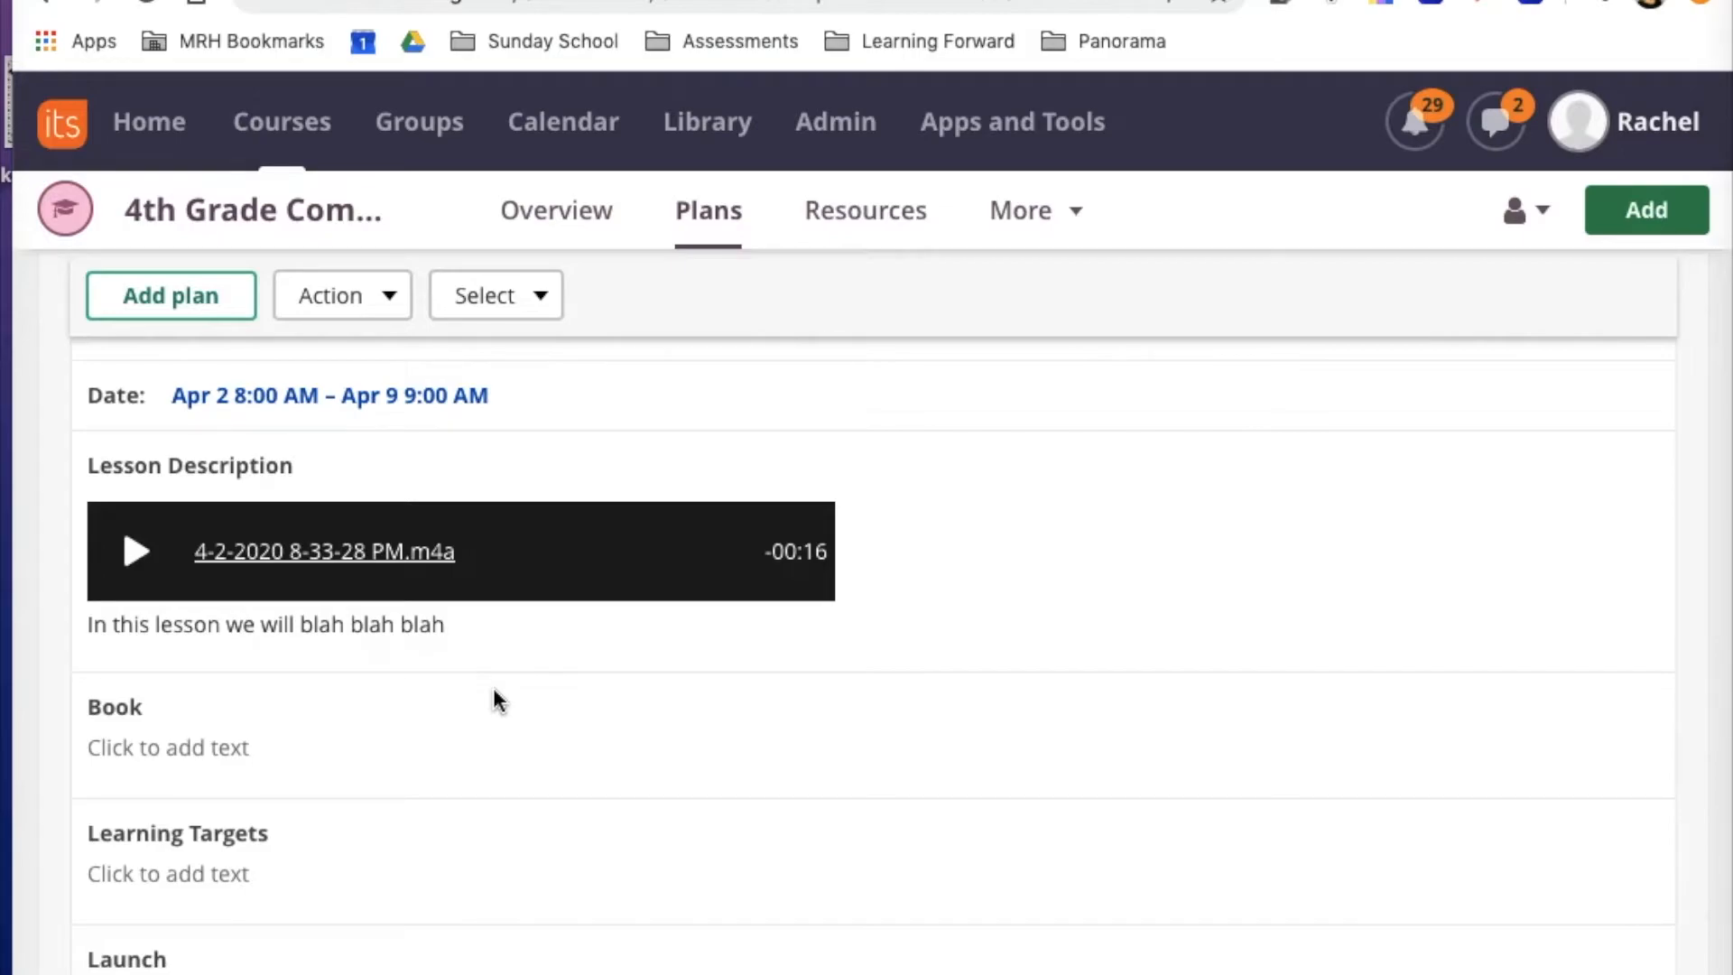
pyautogui.scroll(-1, 498, 700)
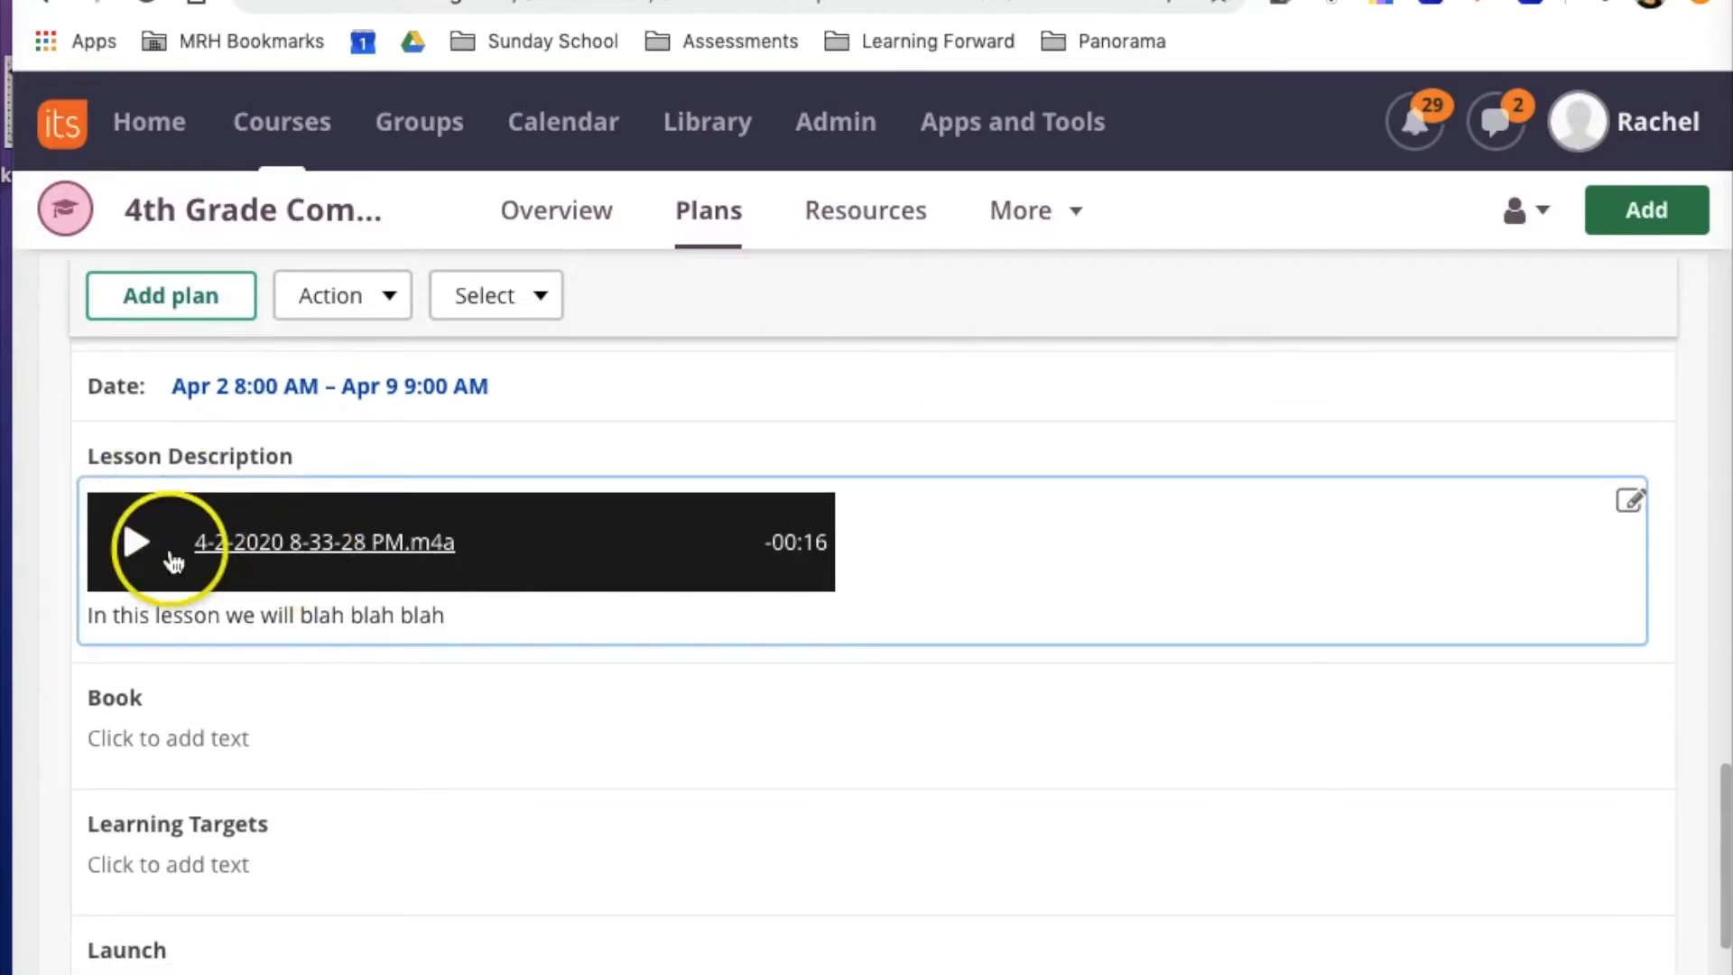
pyautogui.click(1628, 505)
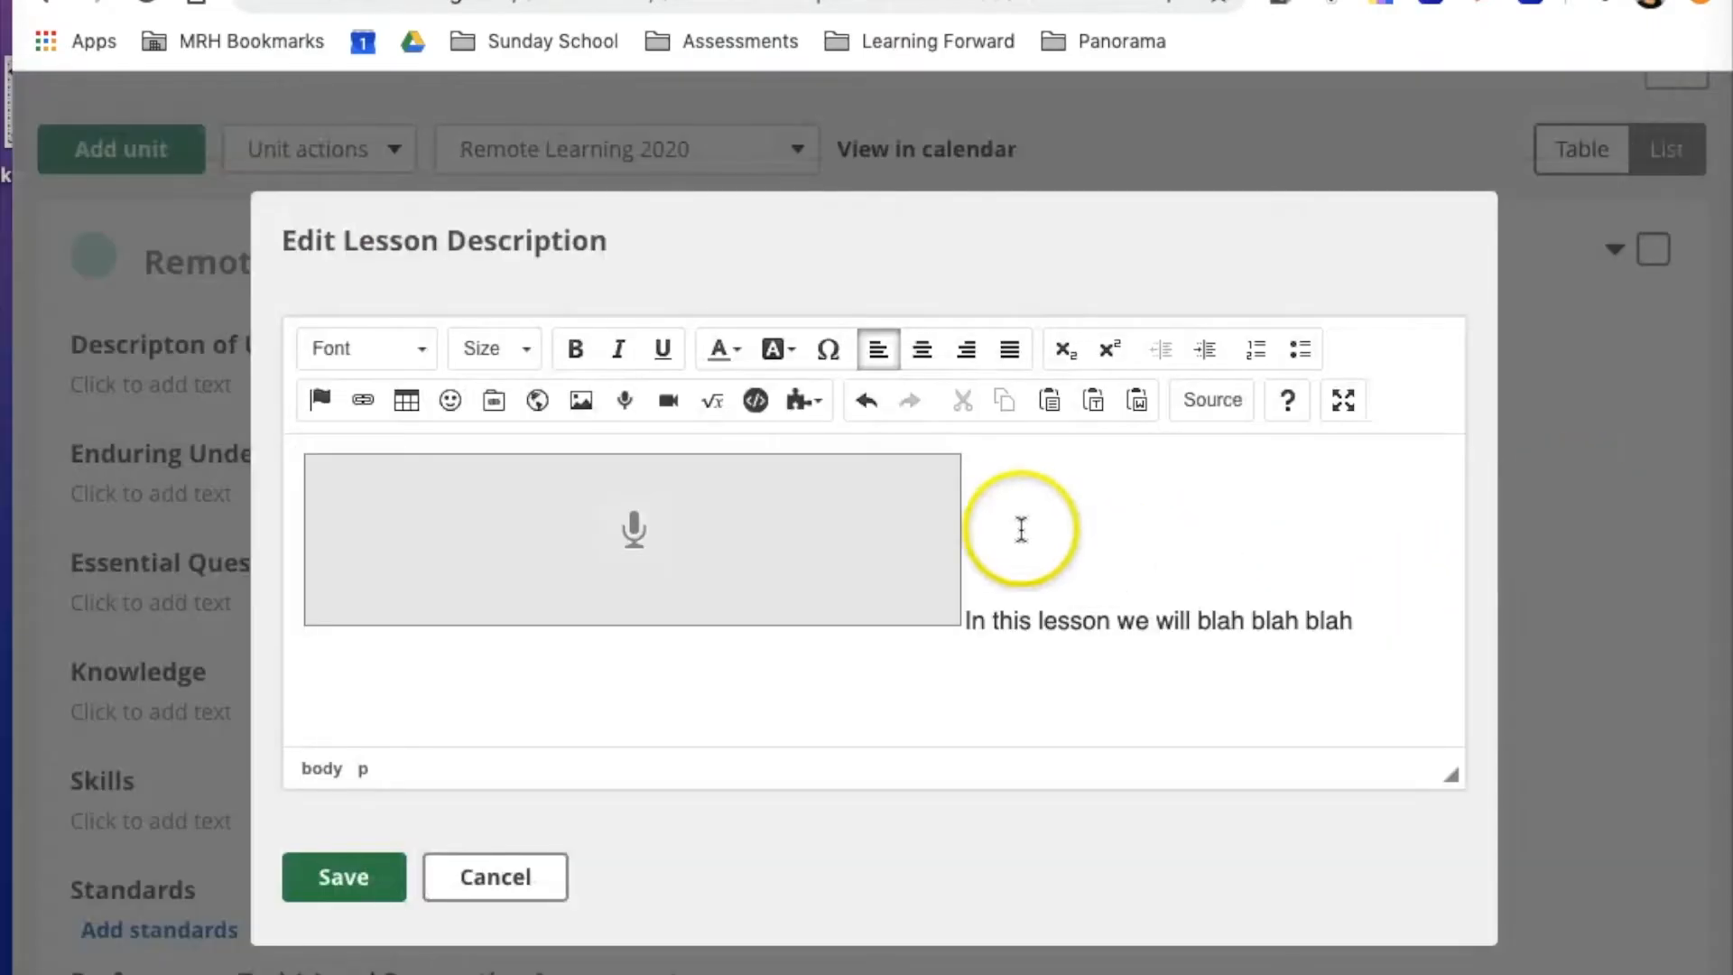
pyautogui.click(668, 403)
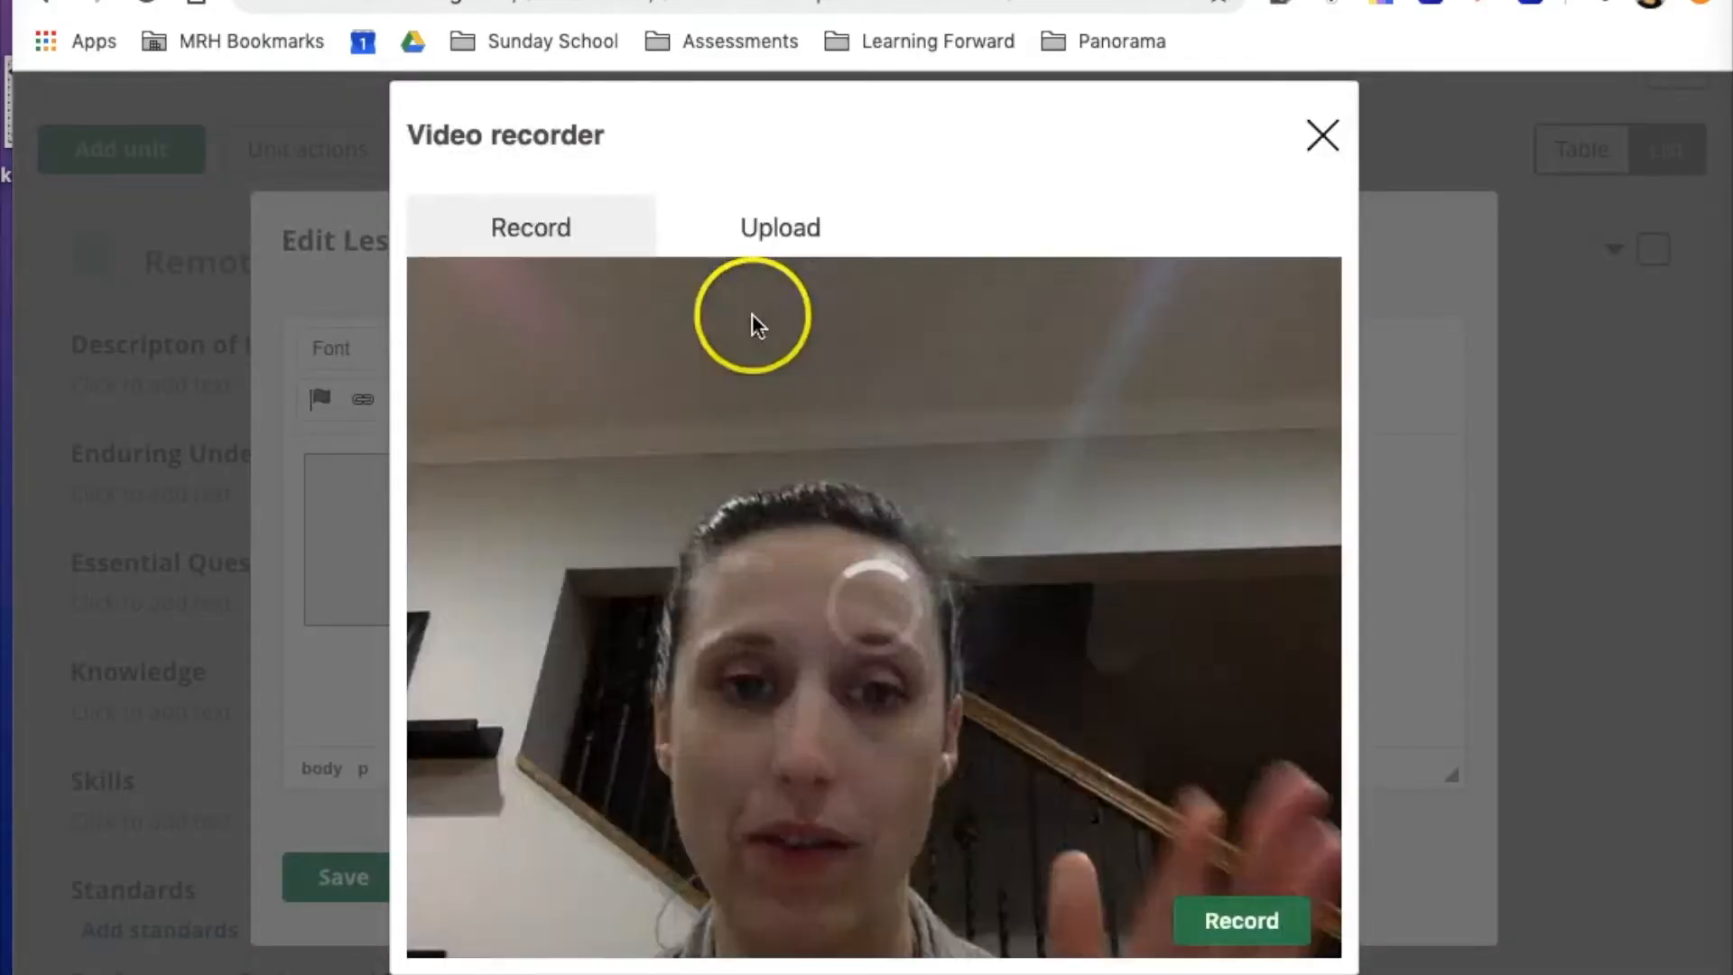
pyautogui.click(772, 235)
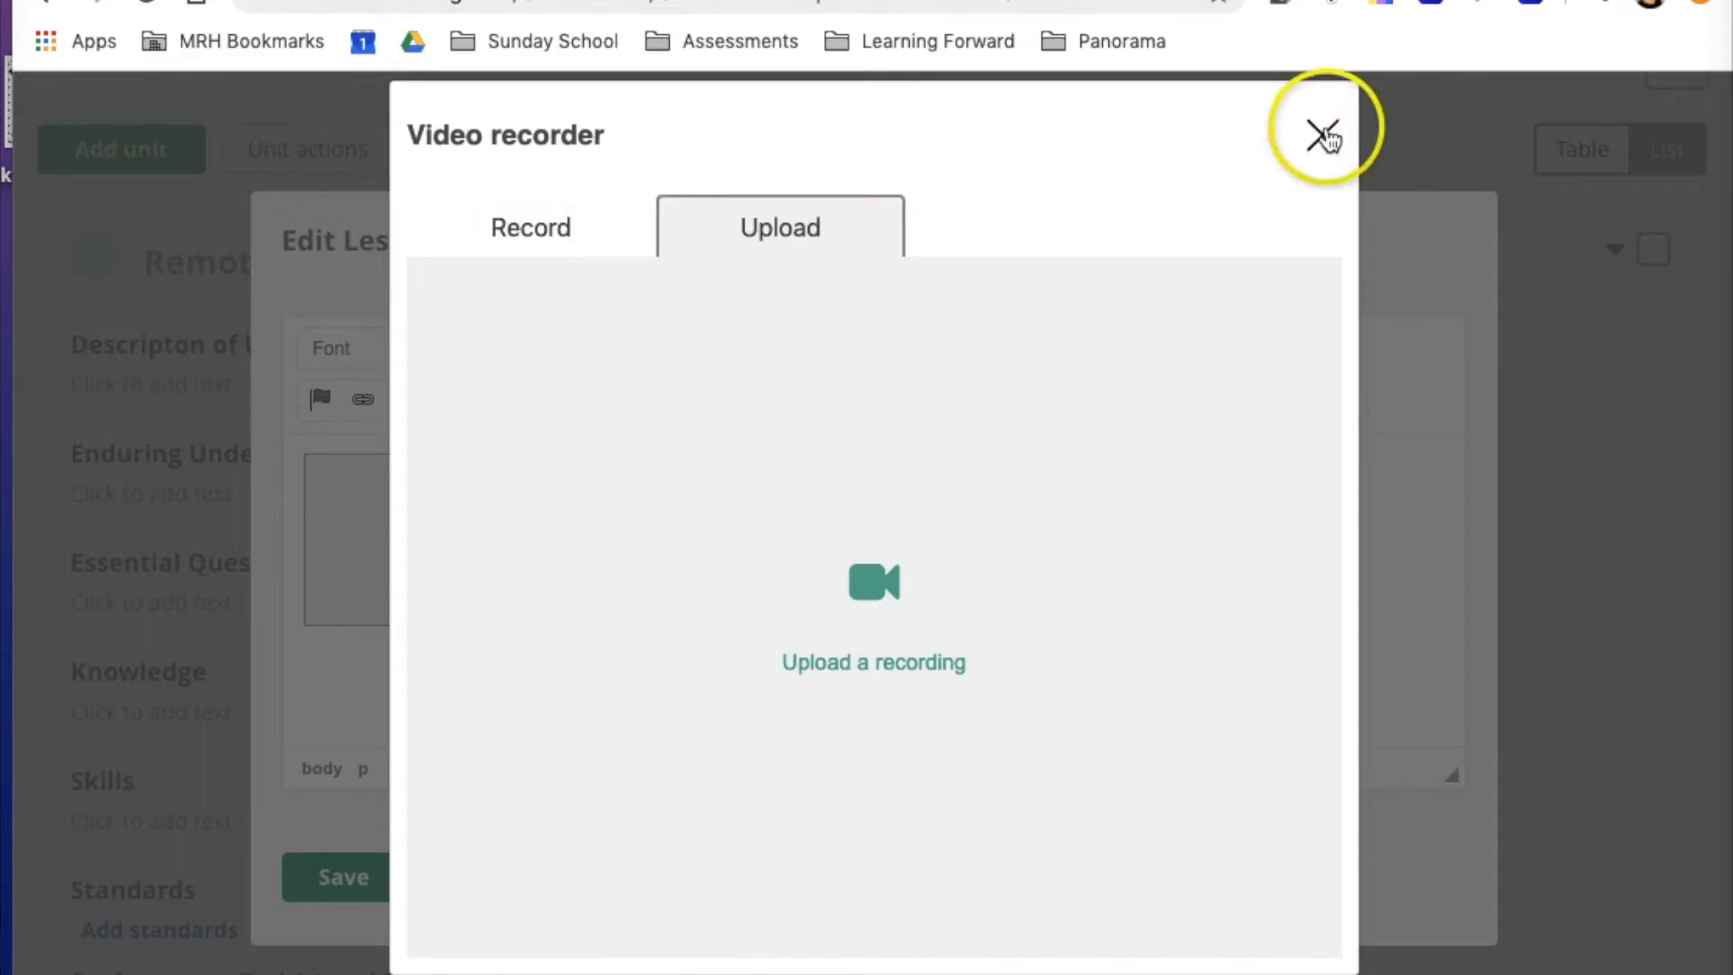
pyautogui.click(1323, 136)
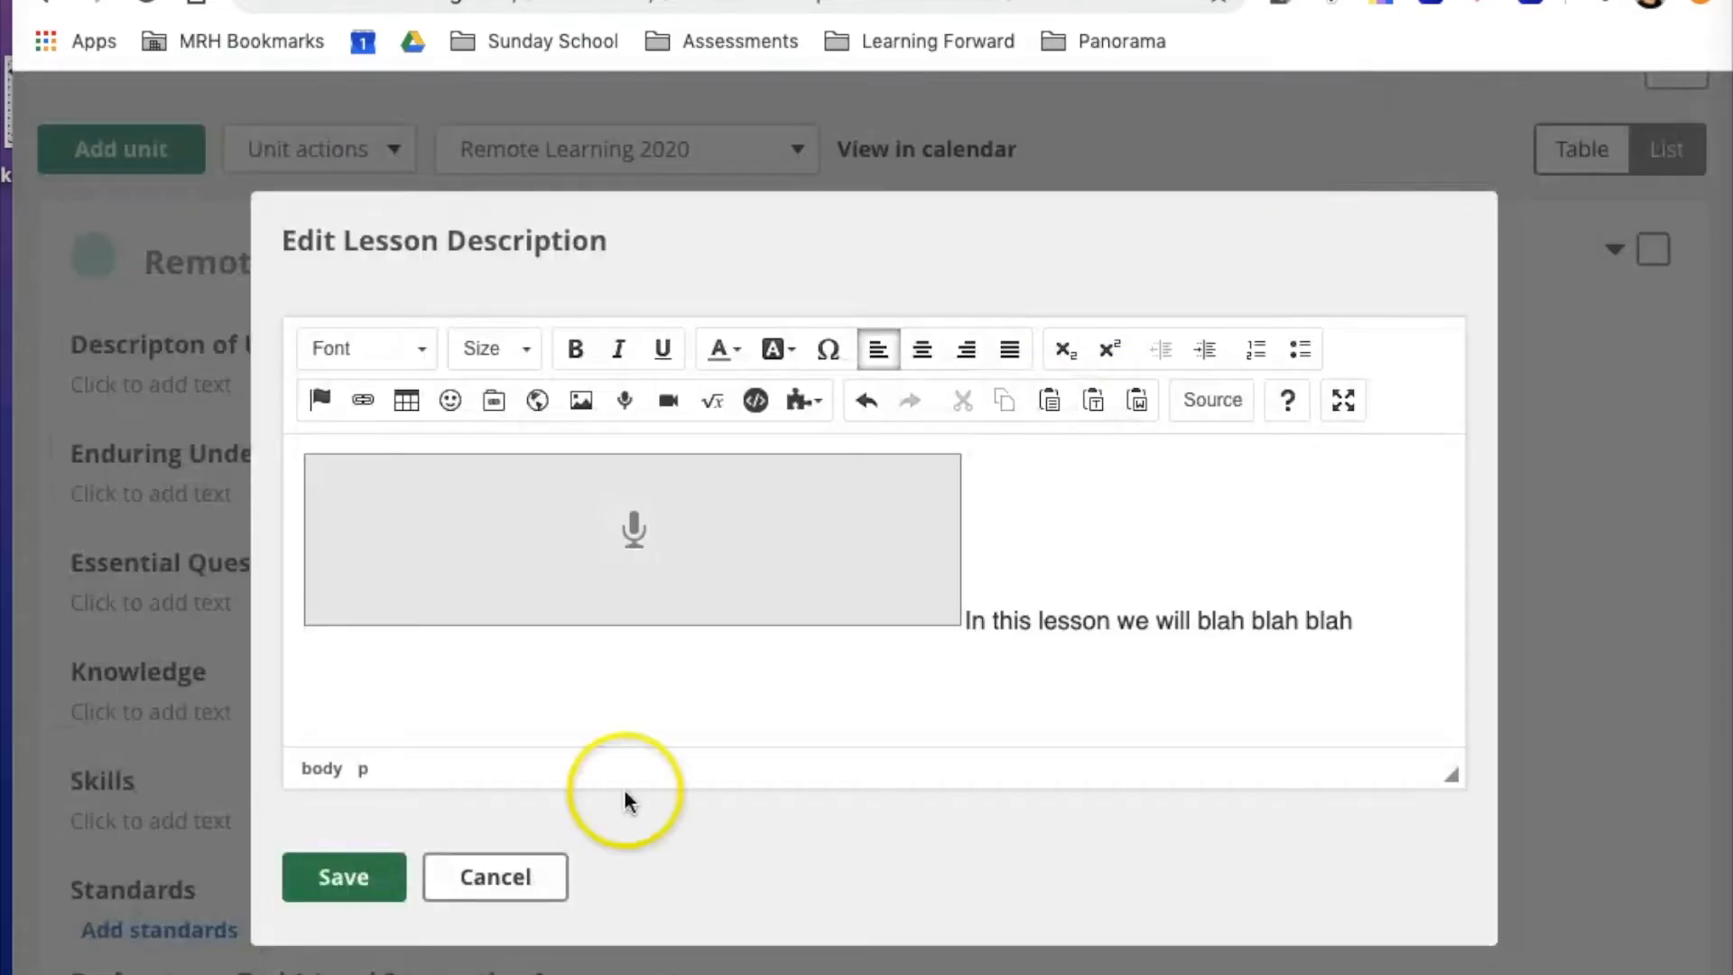
pyautogui.click(323, 894)
pyautogui.scroll(1, 379, 708)
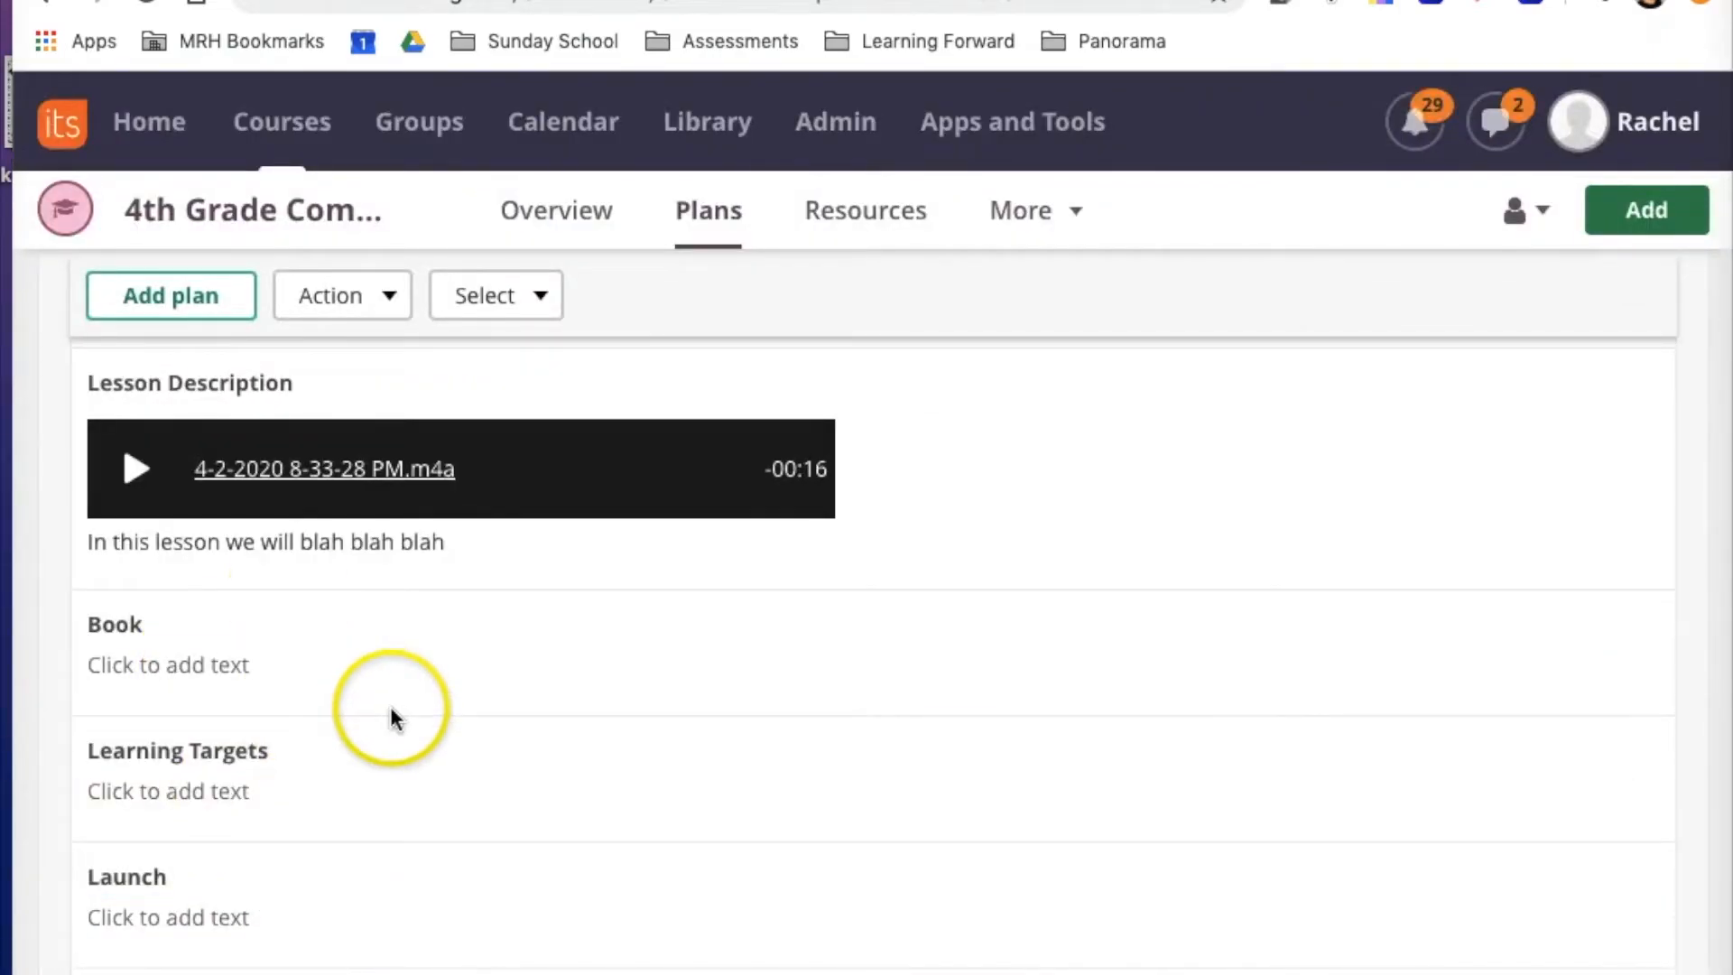
# - Start adding standards to Test Plan #2 and browse English Language Arts - 2016 down to Grade 4
pyautogui.scroll(-4, 271, 600)
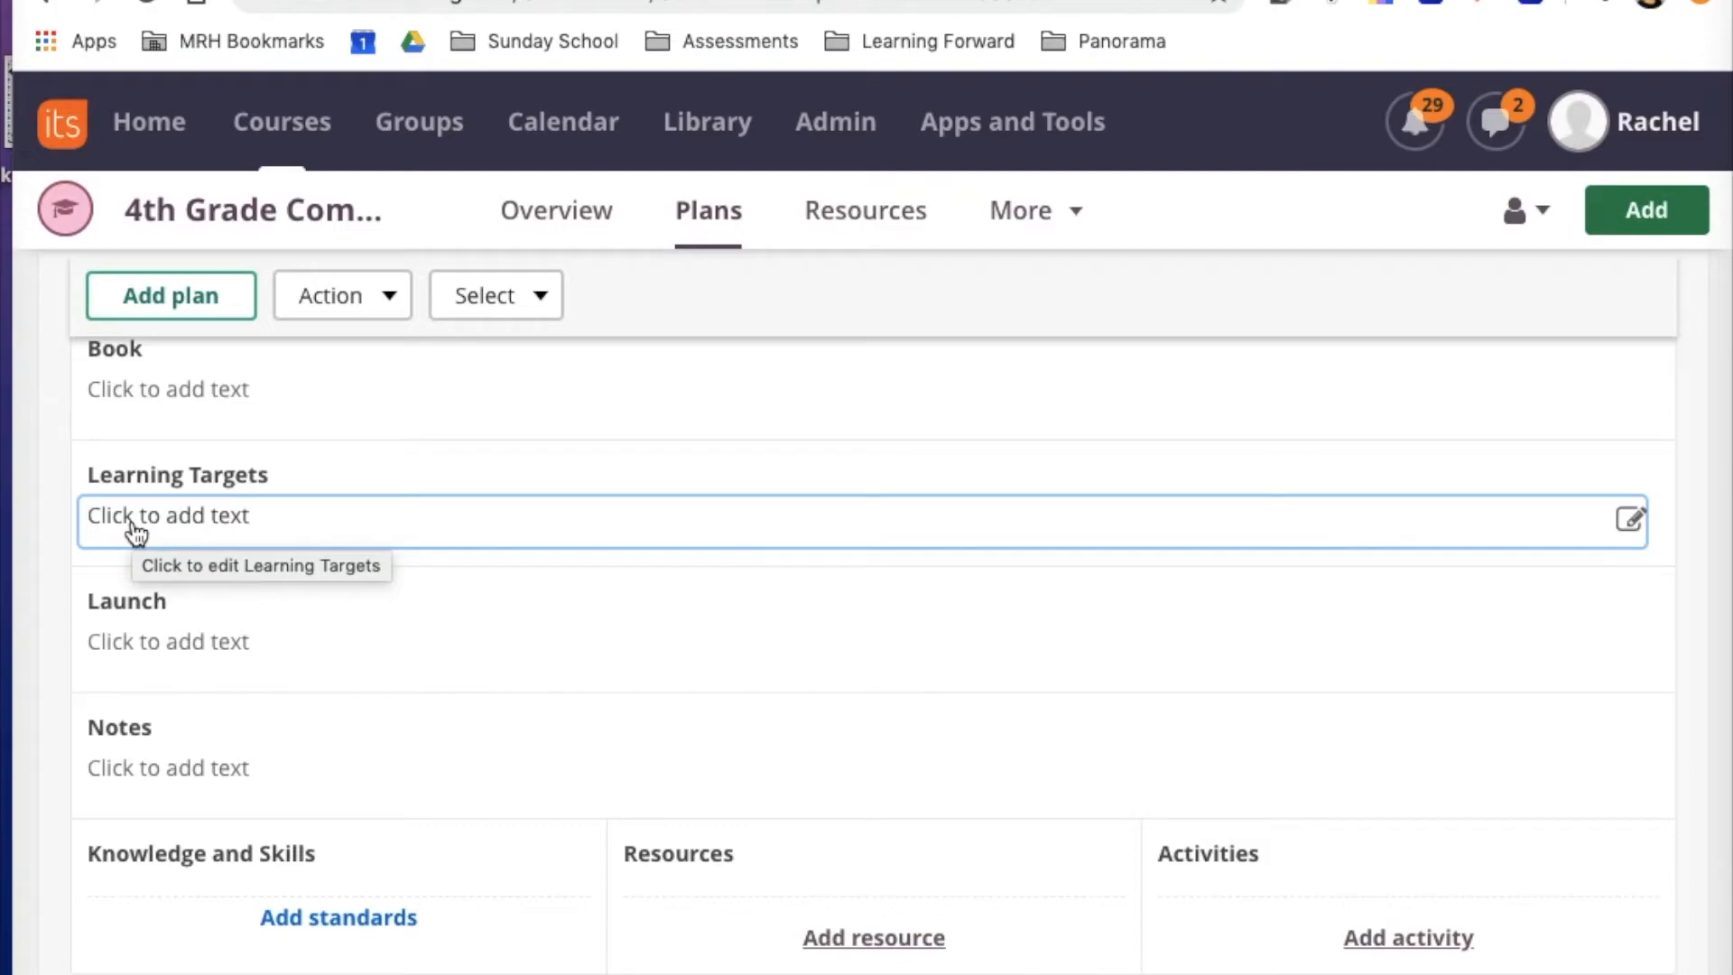
pyautogui.scroll(-2, 193, 541)
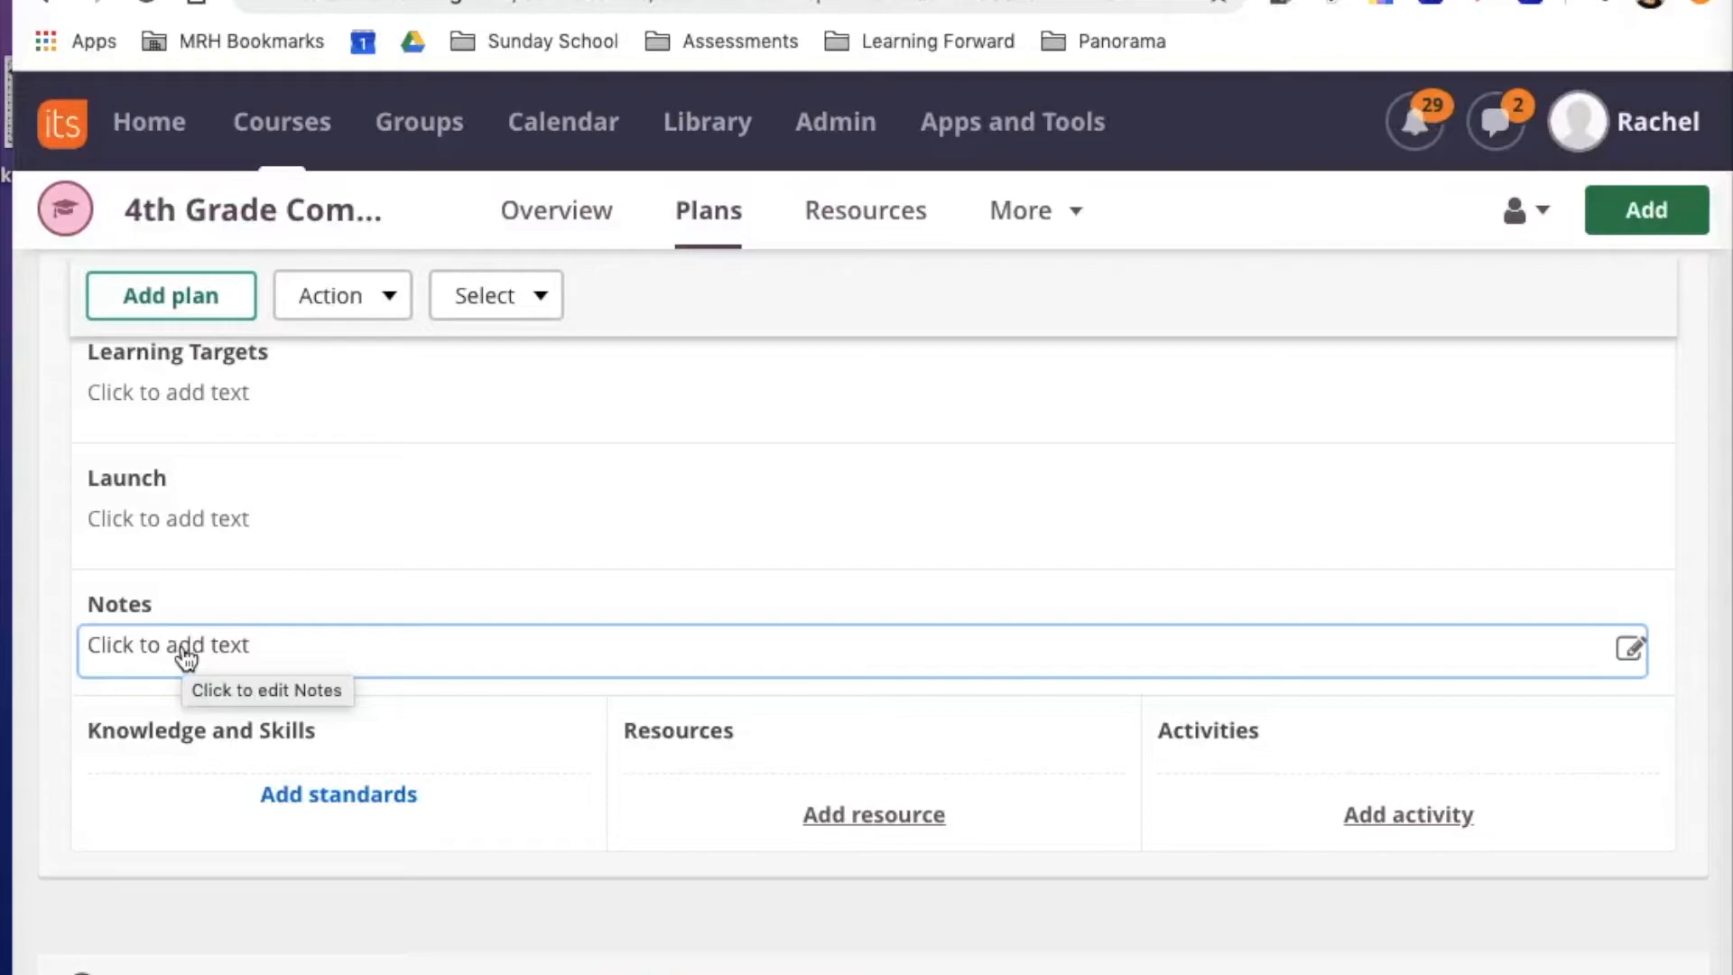
pyautogui.click(240, 666)
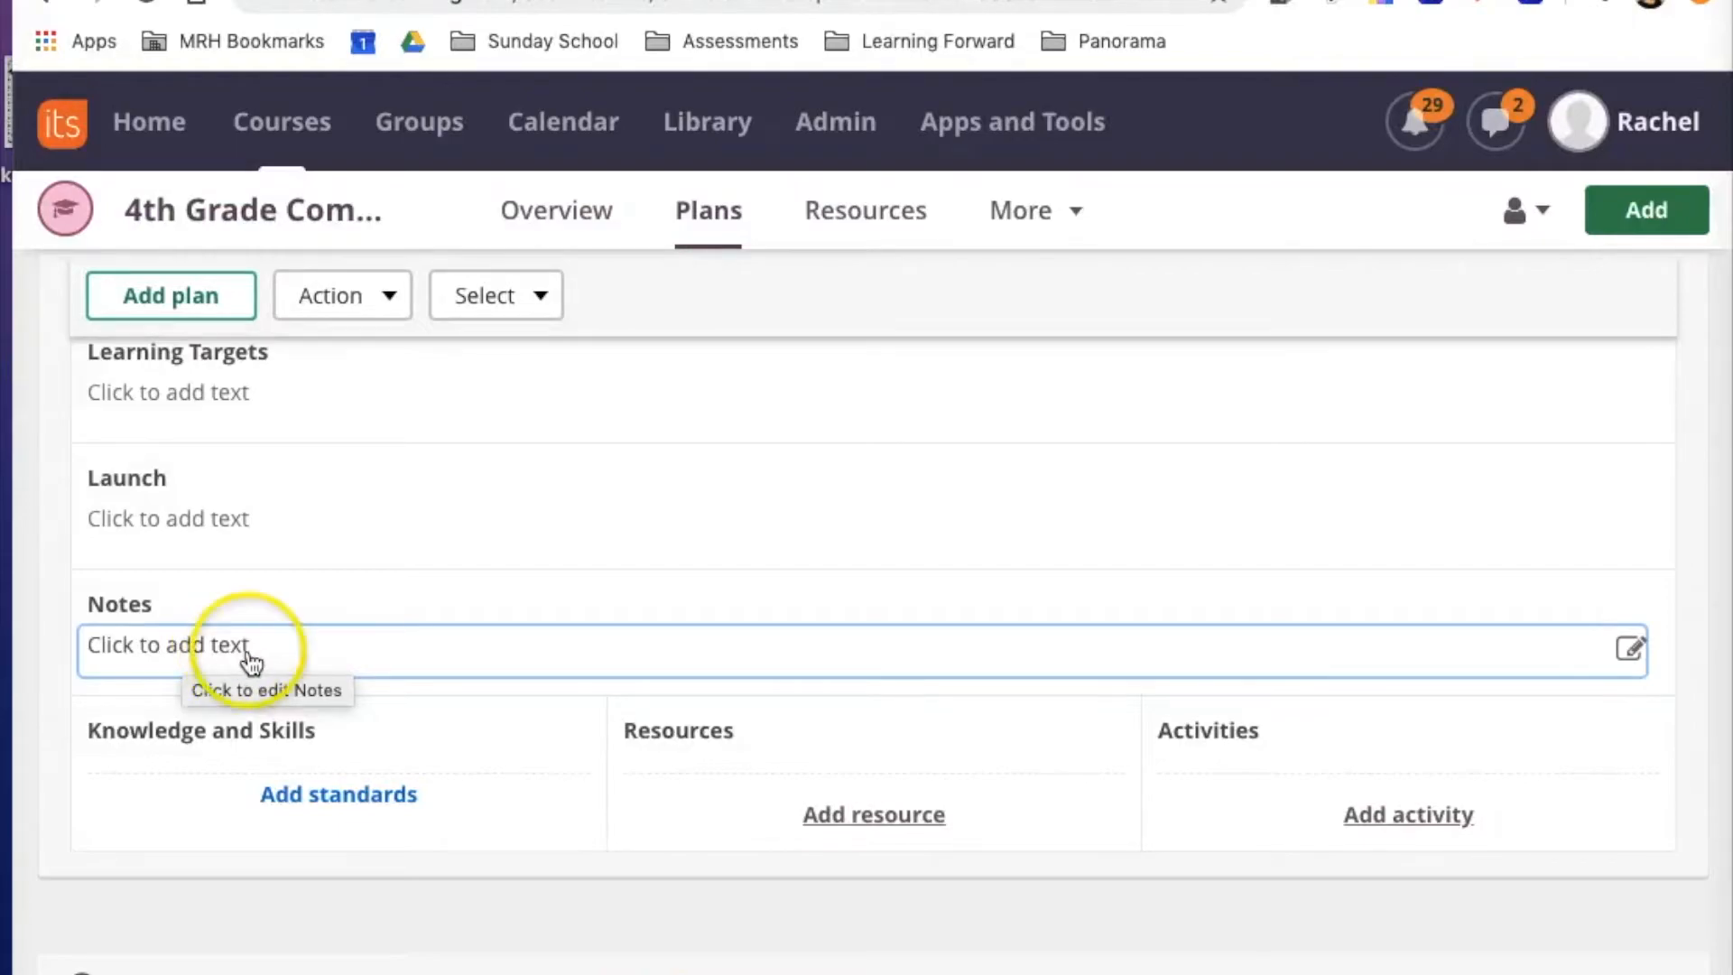
pyautogui.click(302, 806)
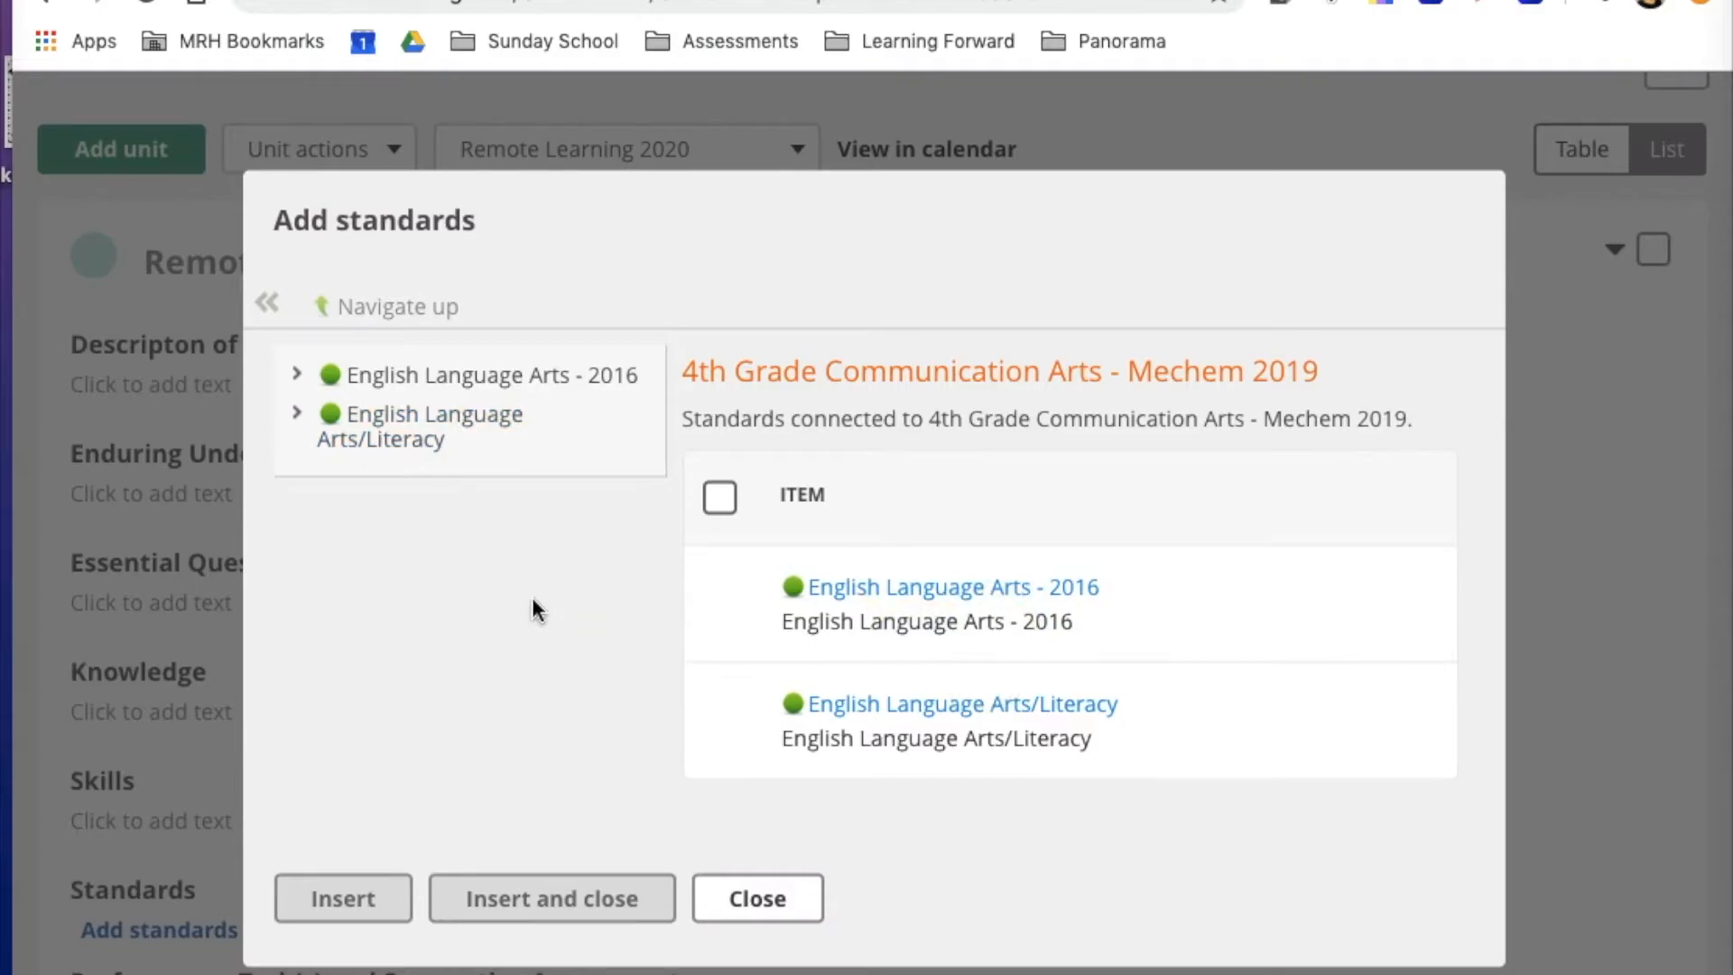
pyautogui.click(576, 749)
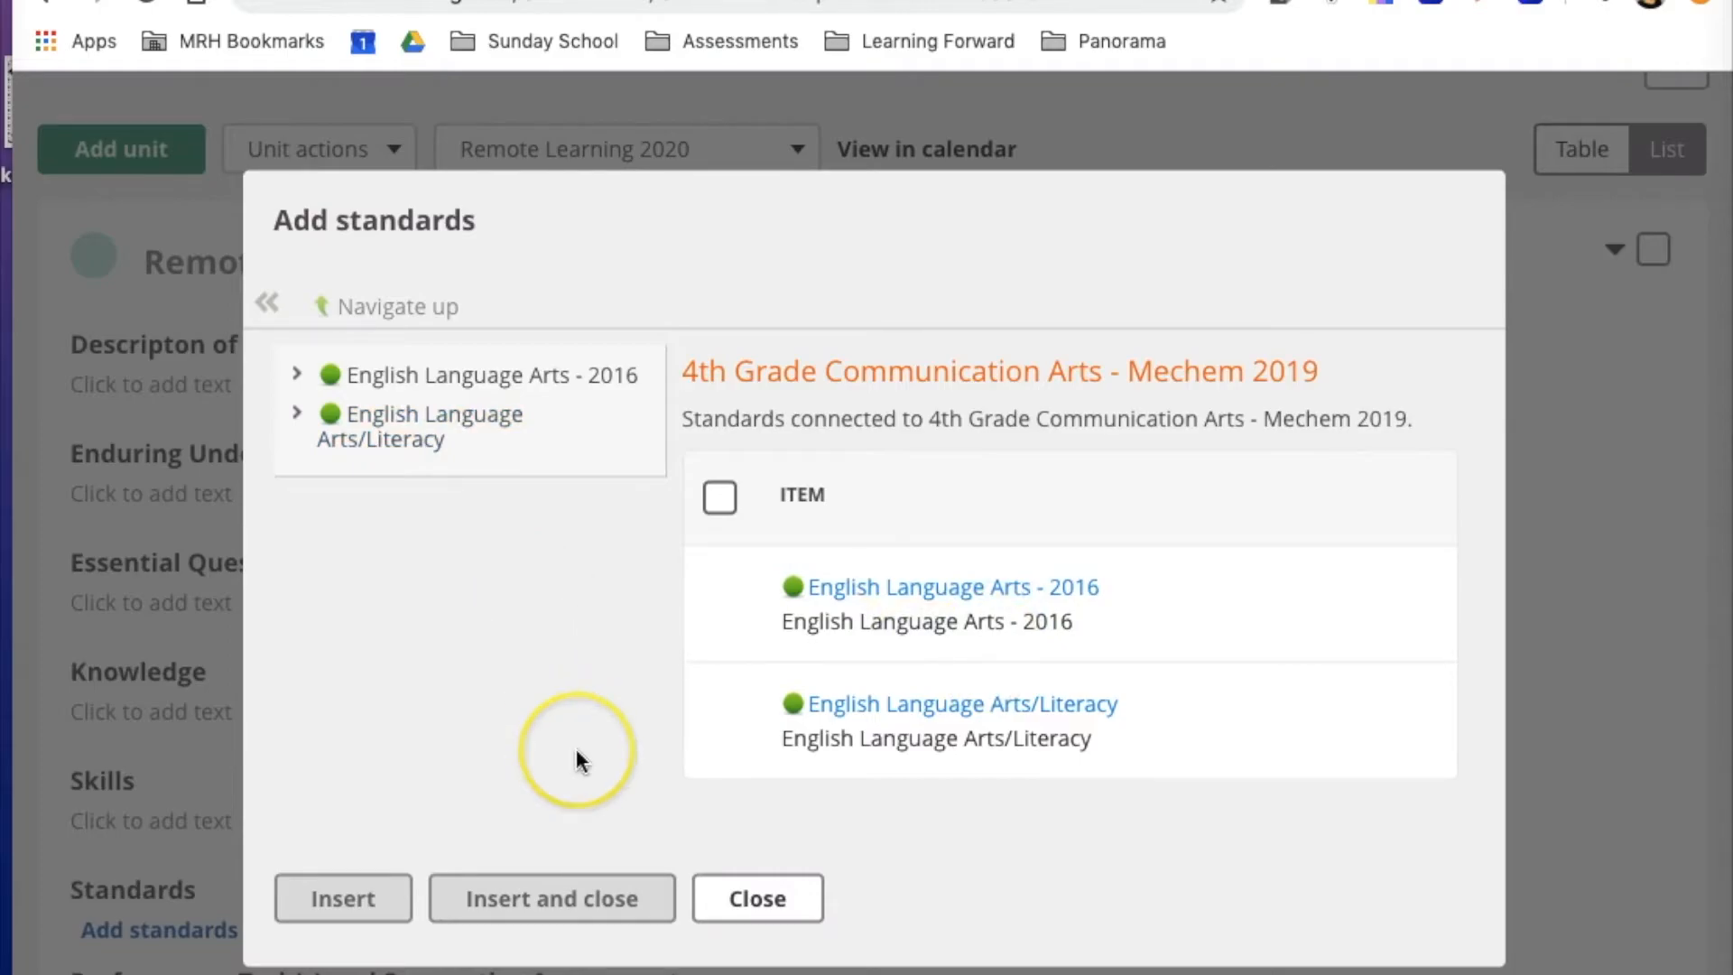
pyautogui.click(593, 720)
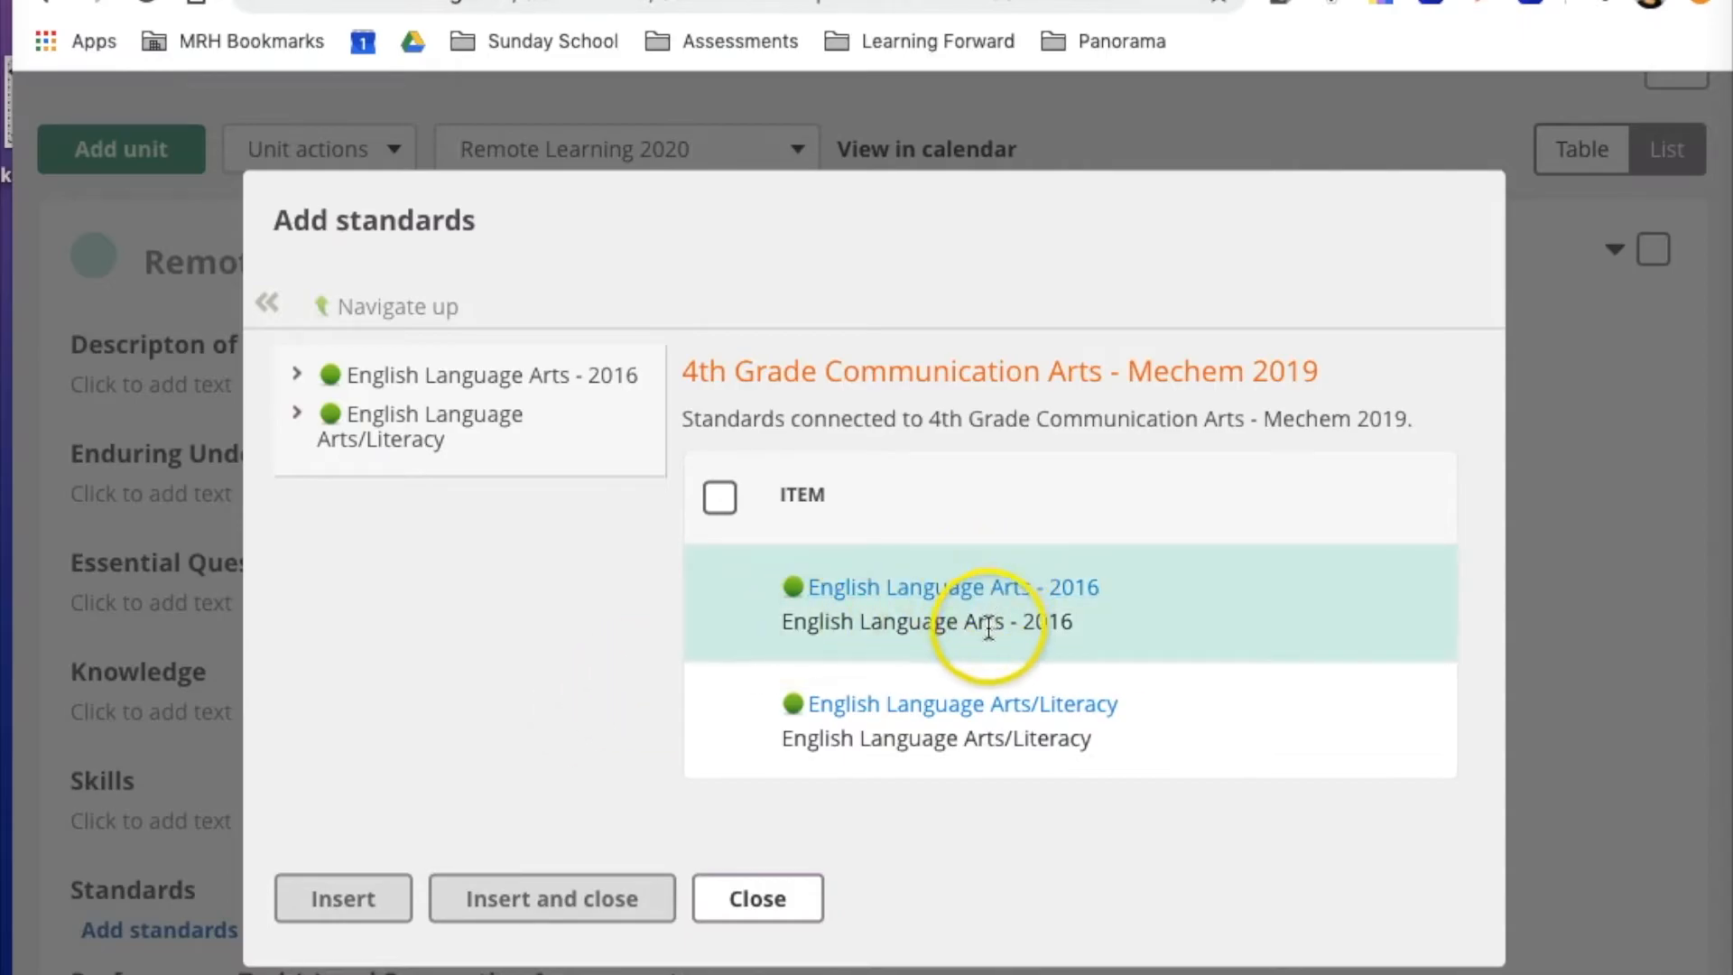
pyautogui.click(976, 595)
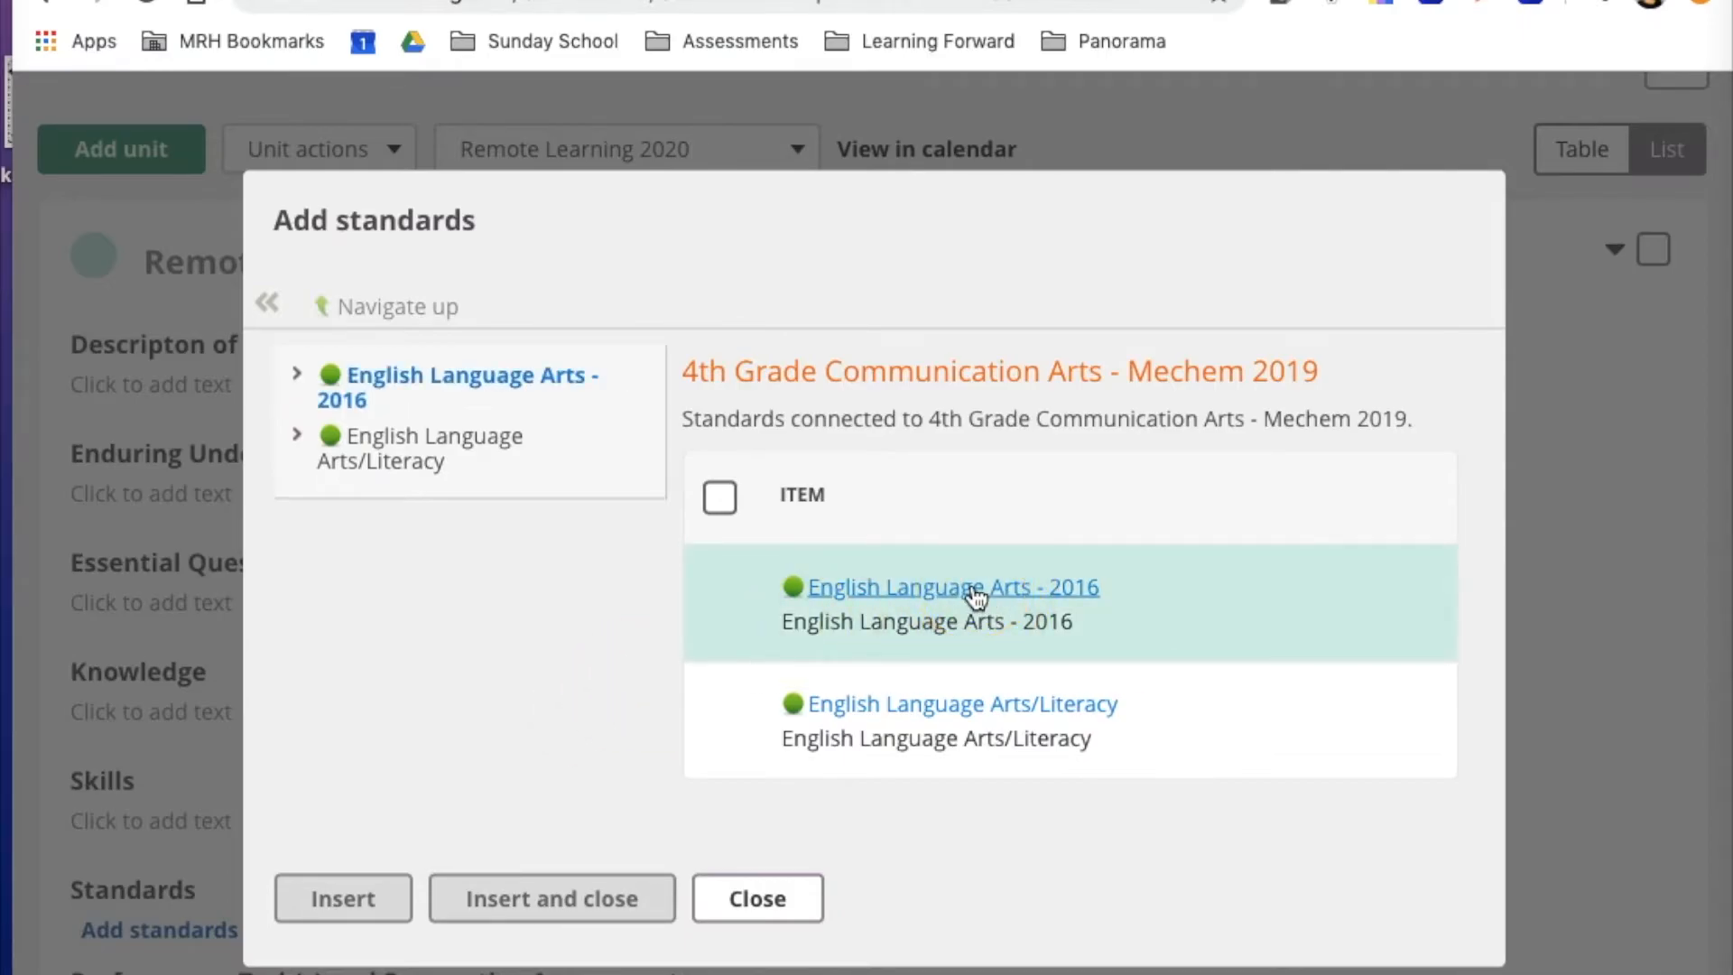
pyautogui.click(841, 719)
pyautogui.scroll(-3, 831, 742)
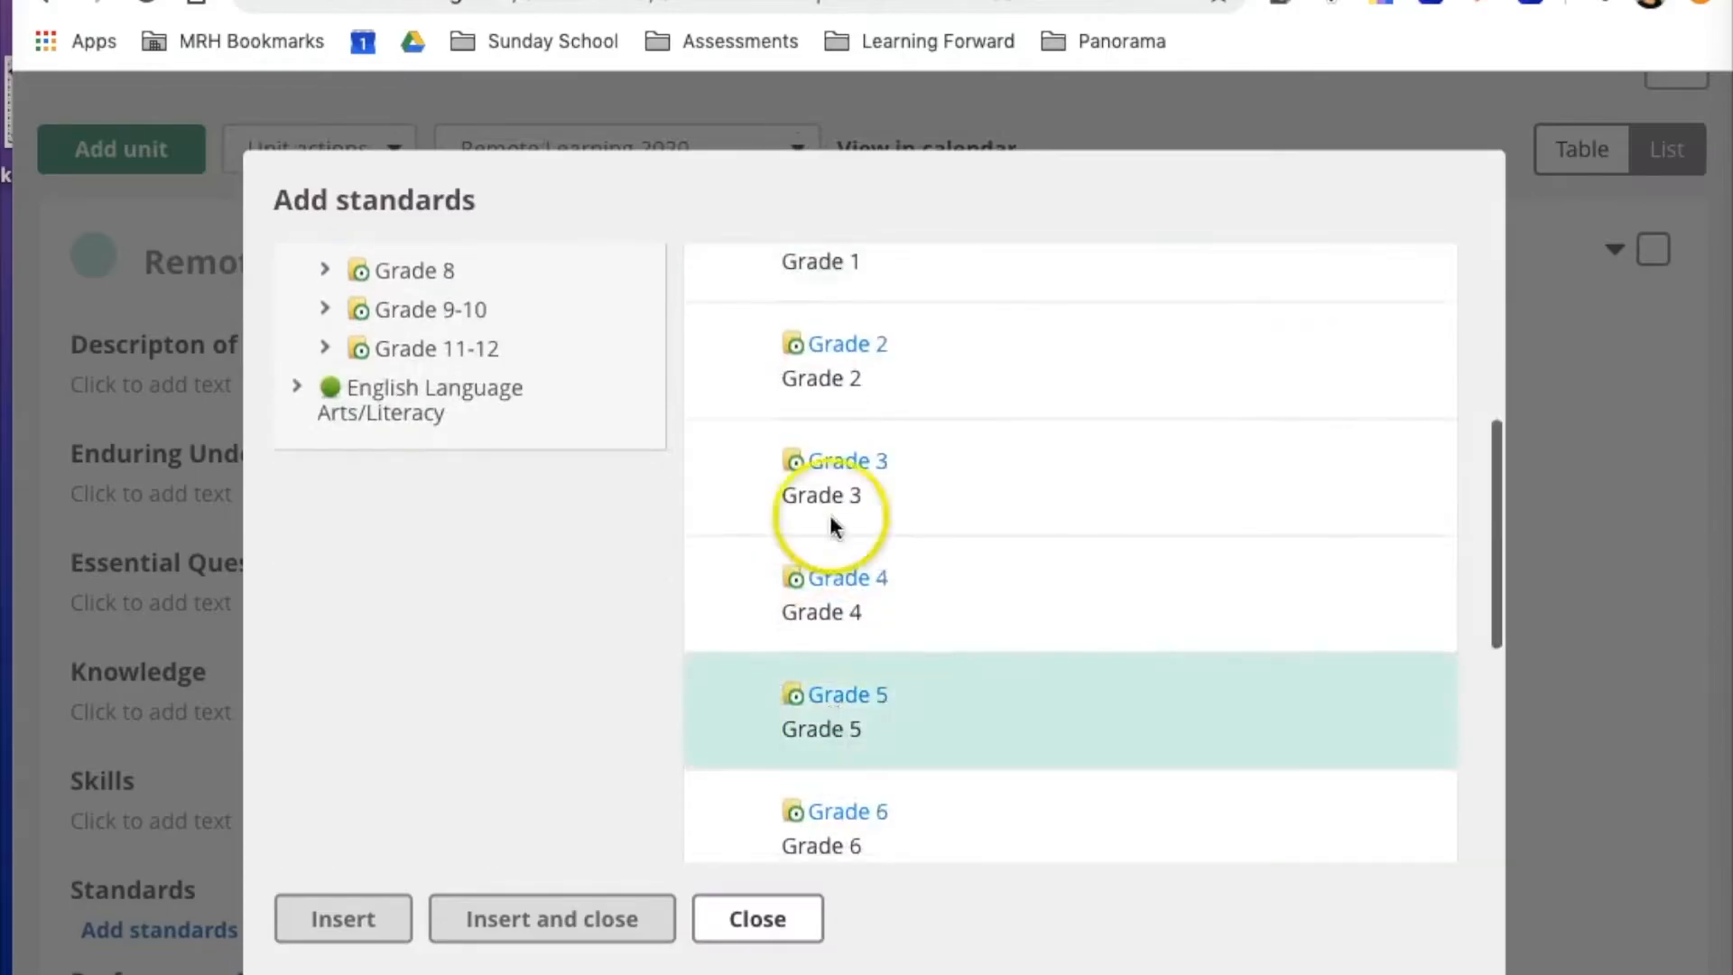
pyautogui.click(823, 585)
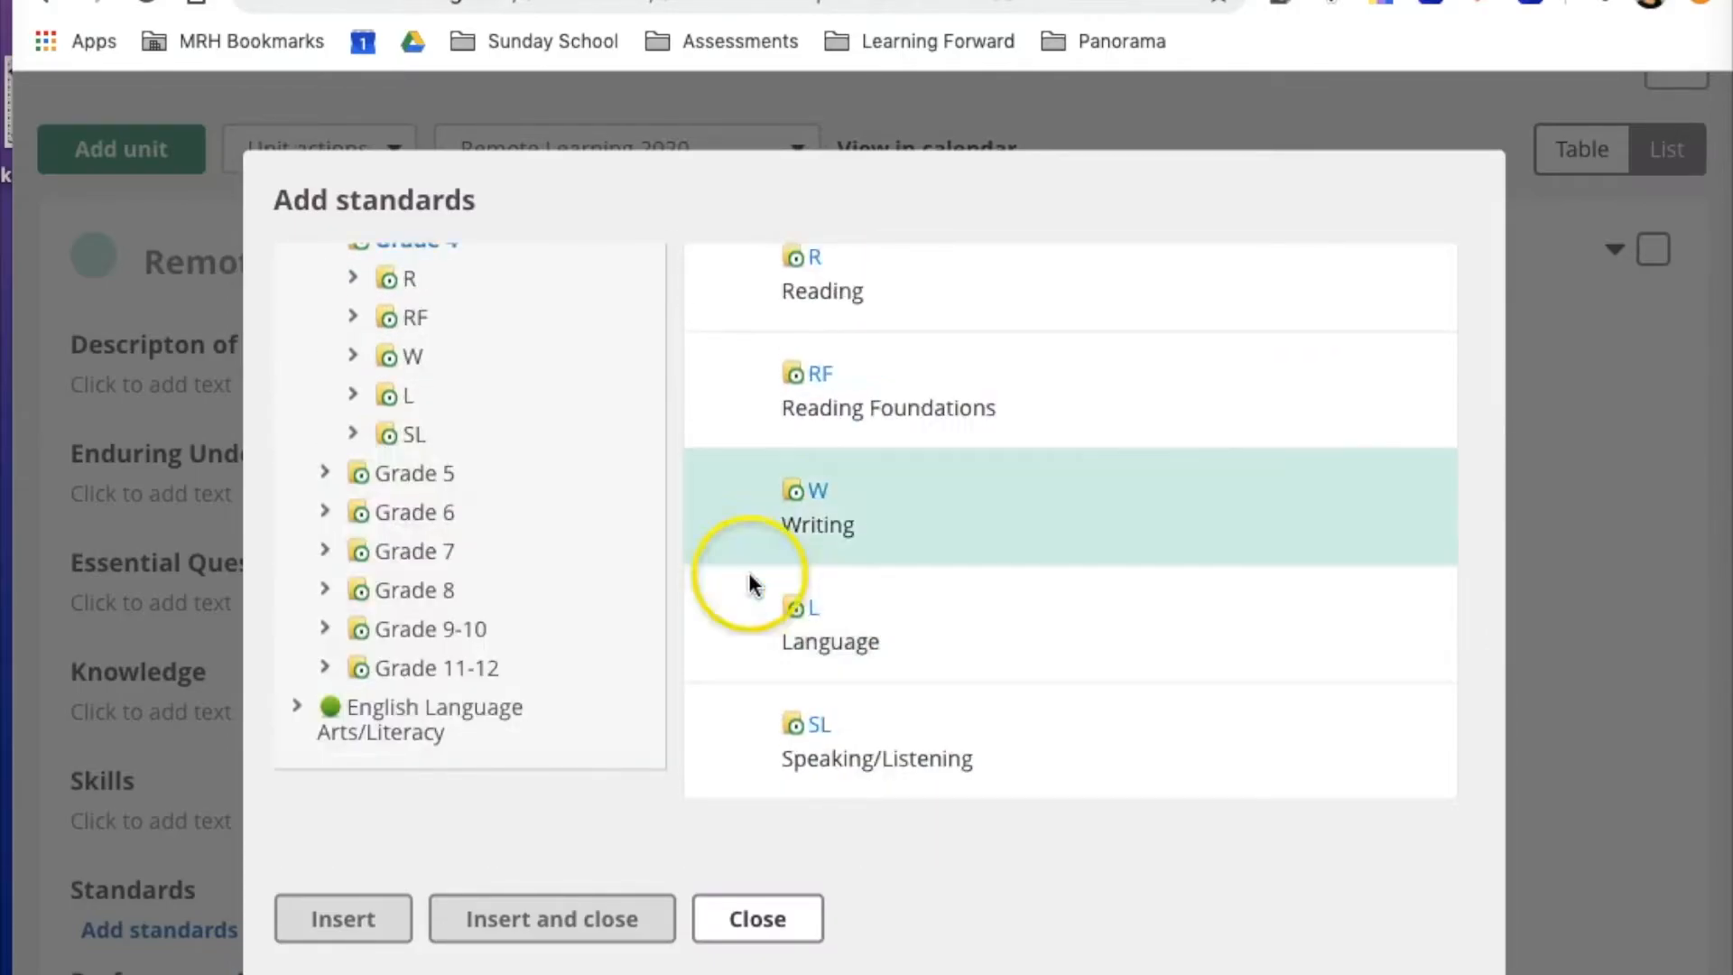
# - Insert standard RF.4.A.a from the Grade 4 Reading Foundations group, under RF.4 Fluency, keeping the standards picker open
pyautogui.click(819, 380)
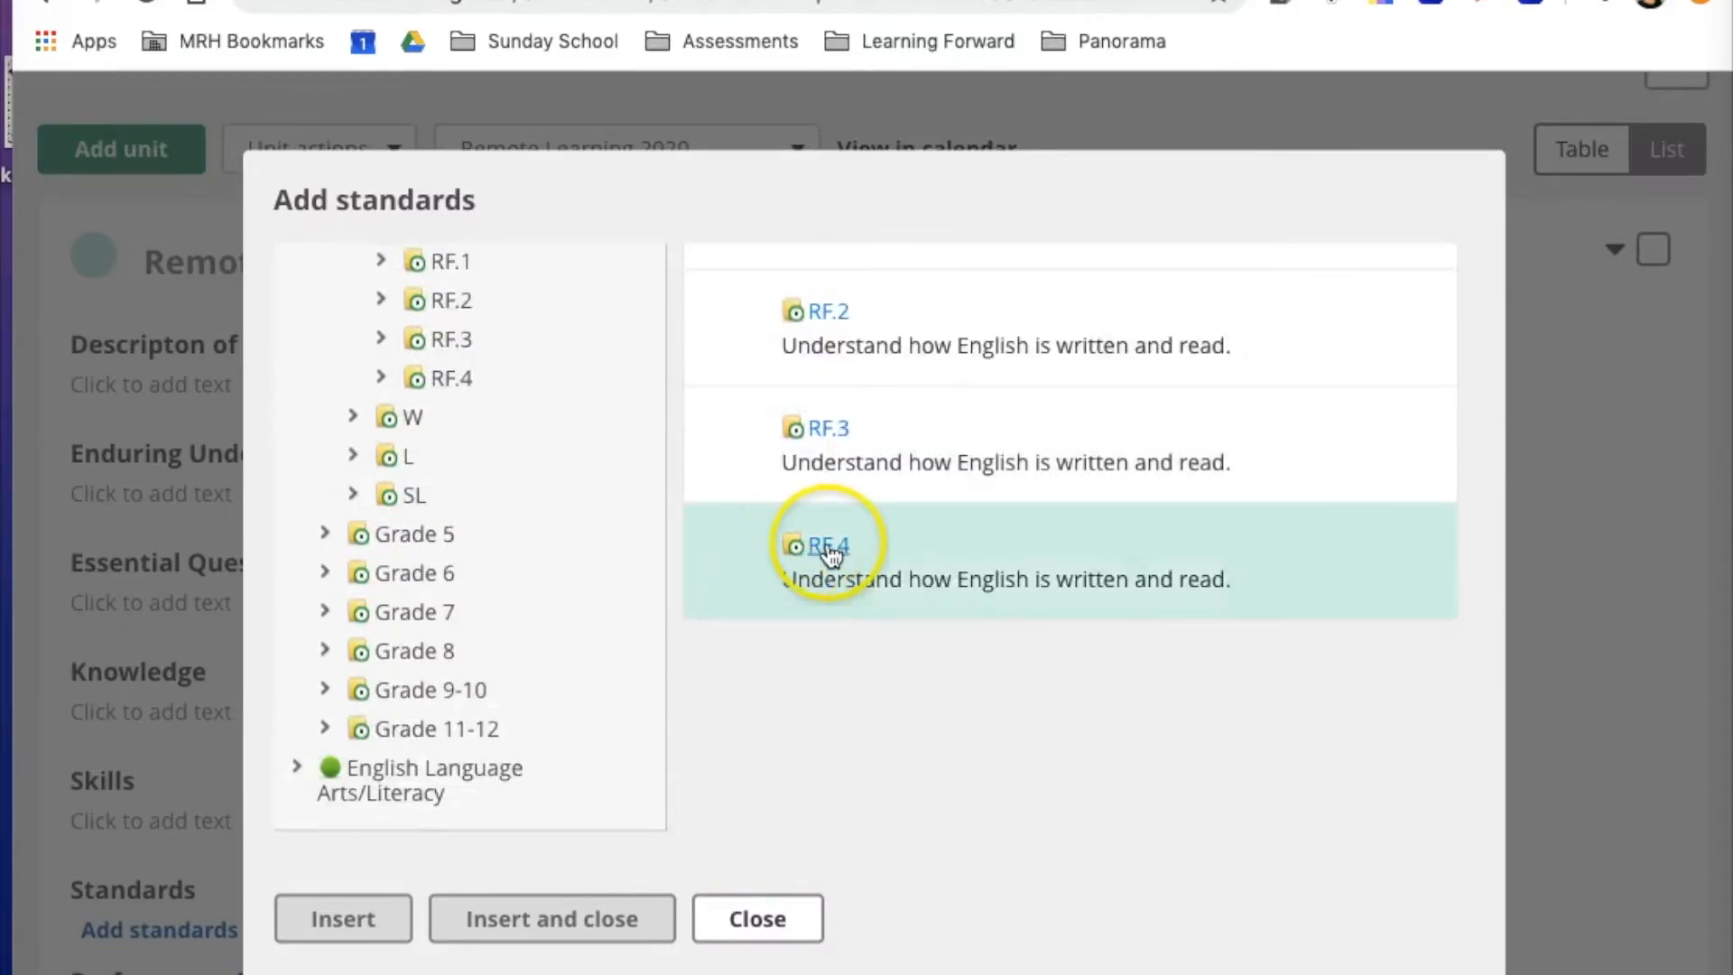
pyautogui.click(829, 547)
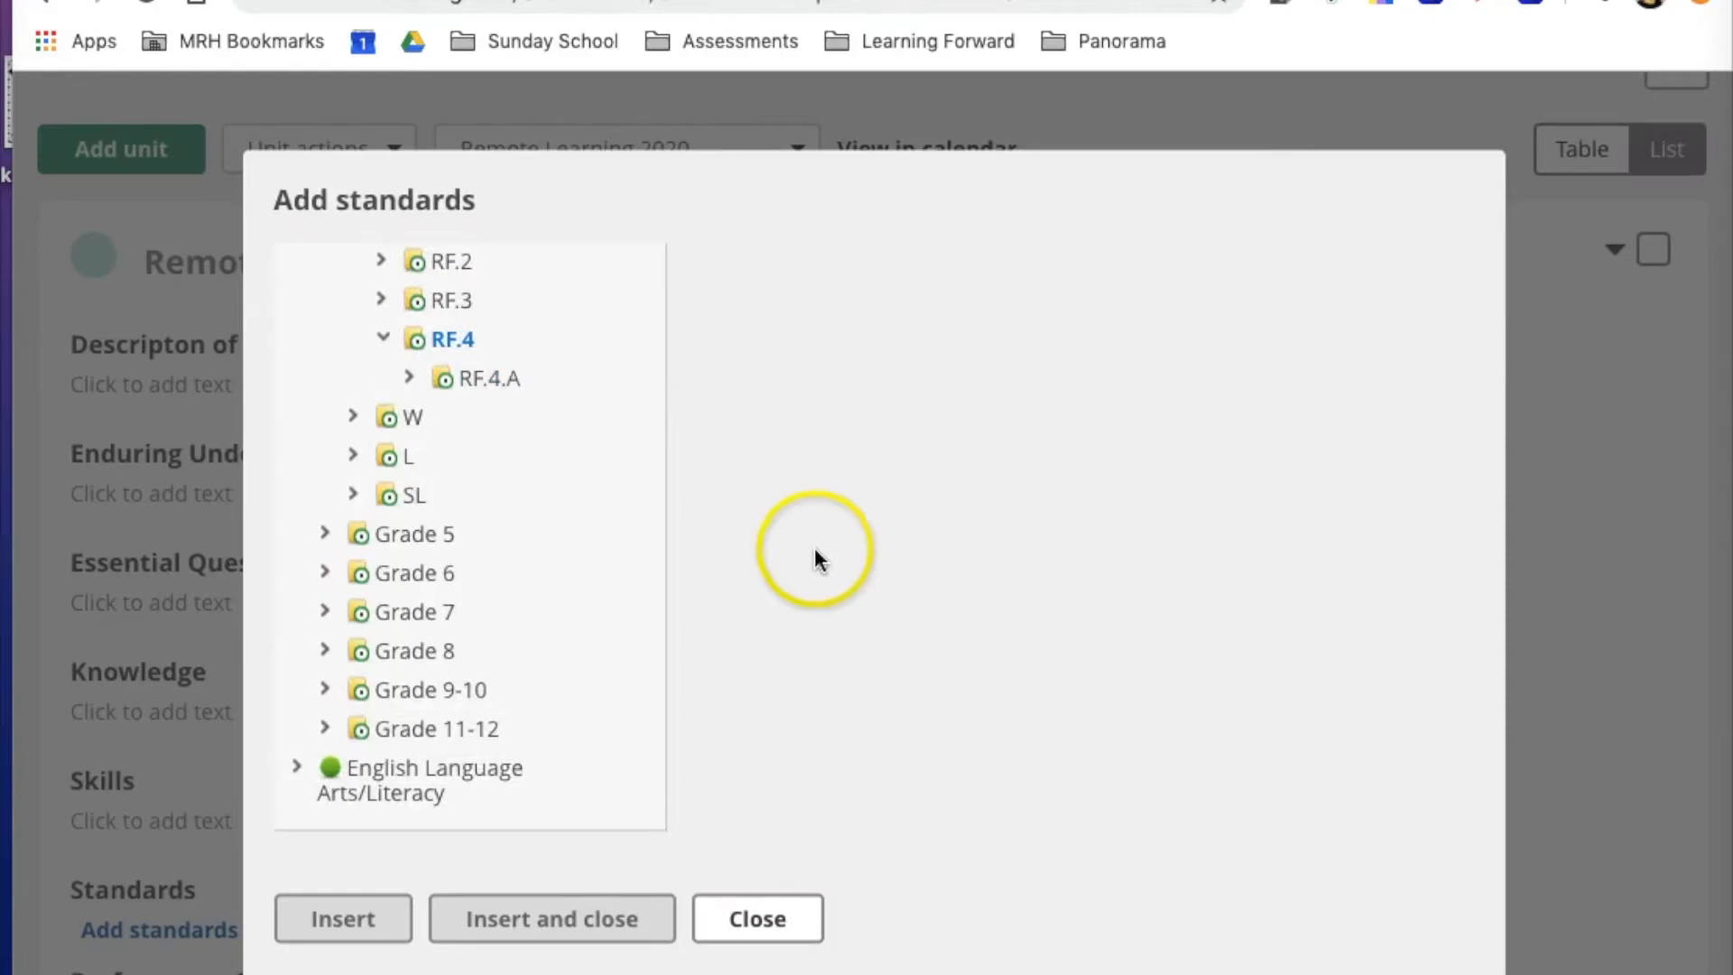
pyautogui.click(721, 446)
pyautogui.click(838, 518)
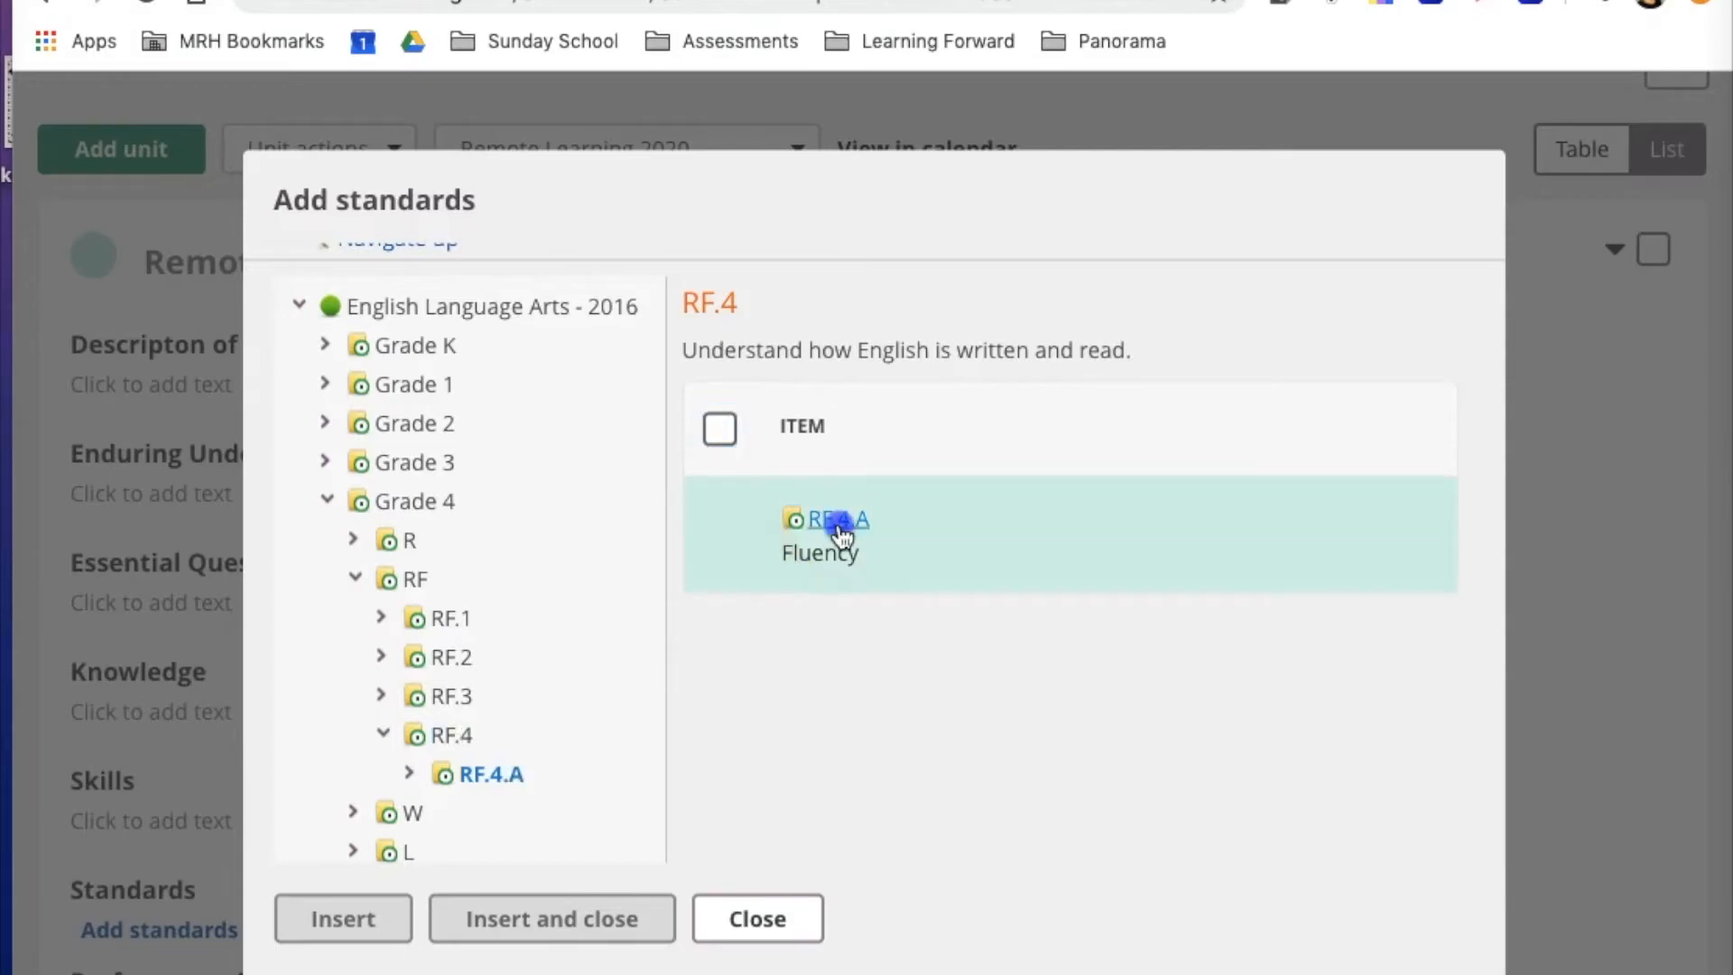
pyautogui.click(713, 527)
pyautogui.click(314, 939)
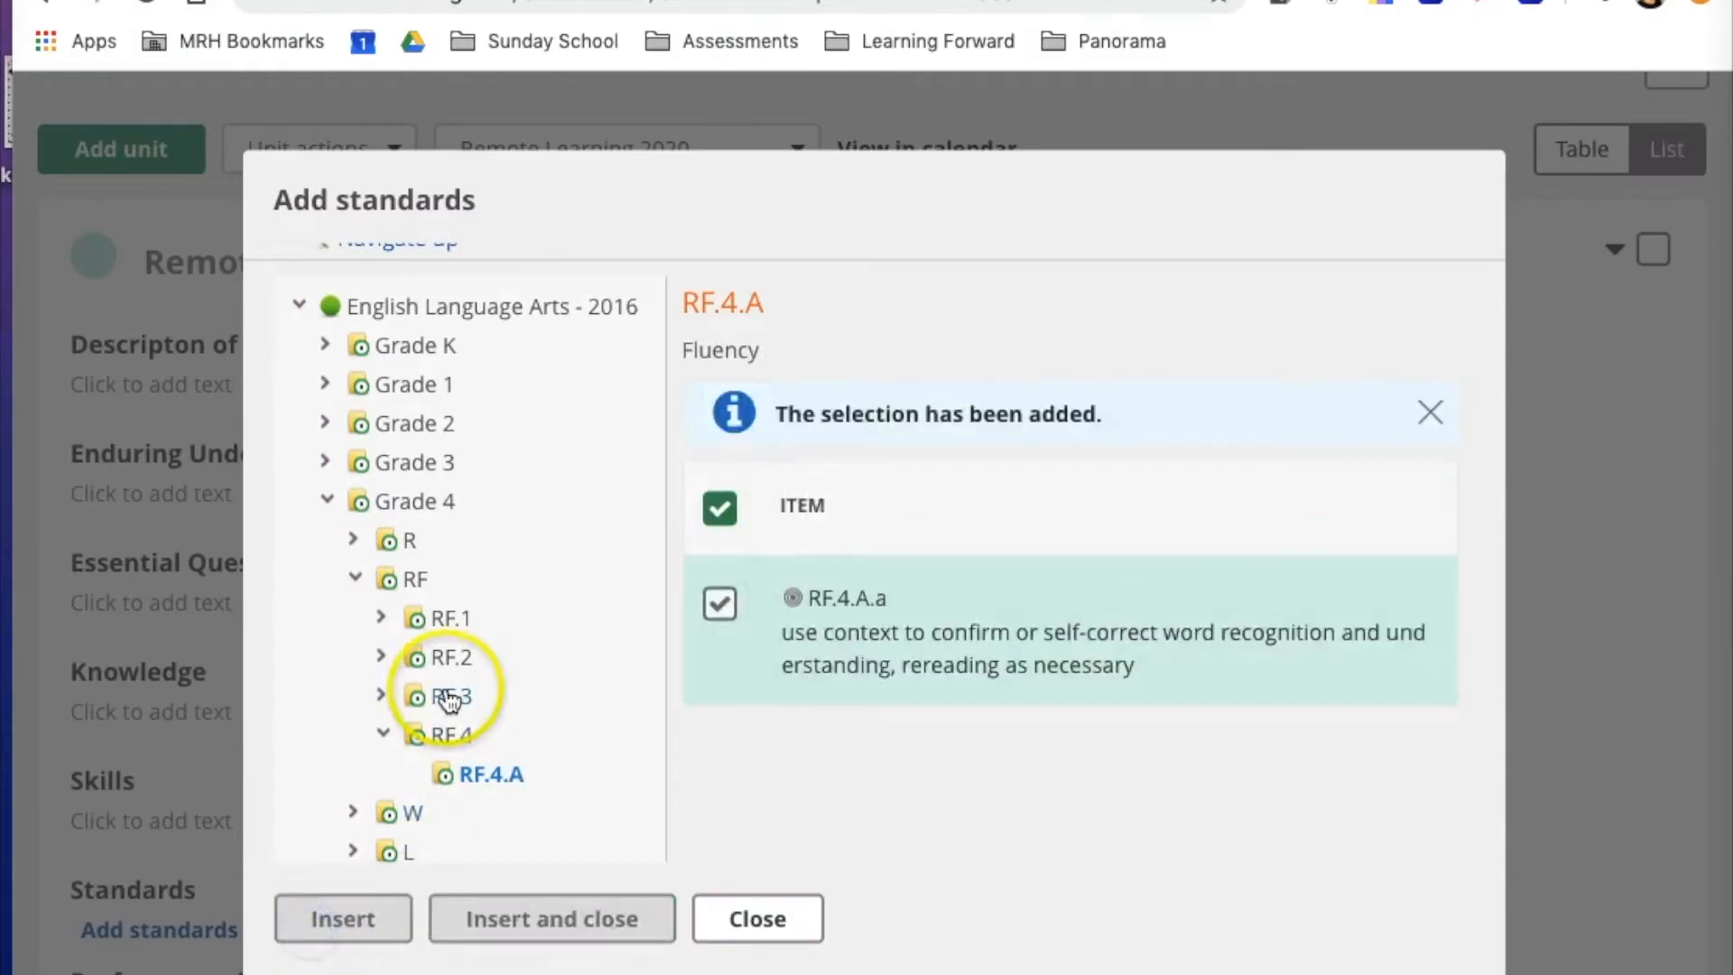
pyautogui.click(454, 657)
pyautogui.click(823, 516)
pyautogui.click(721, 524)
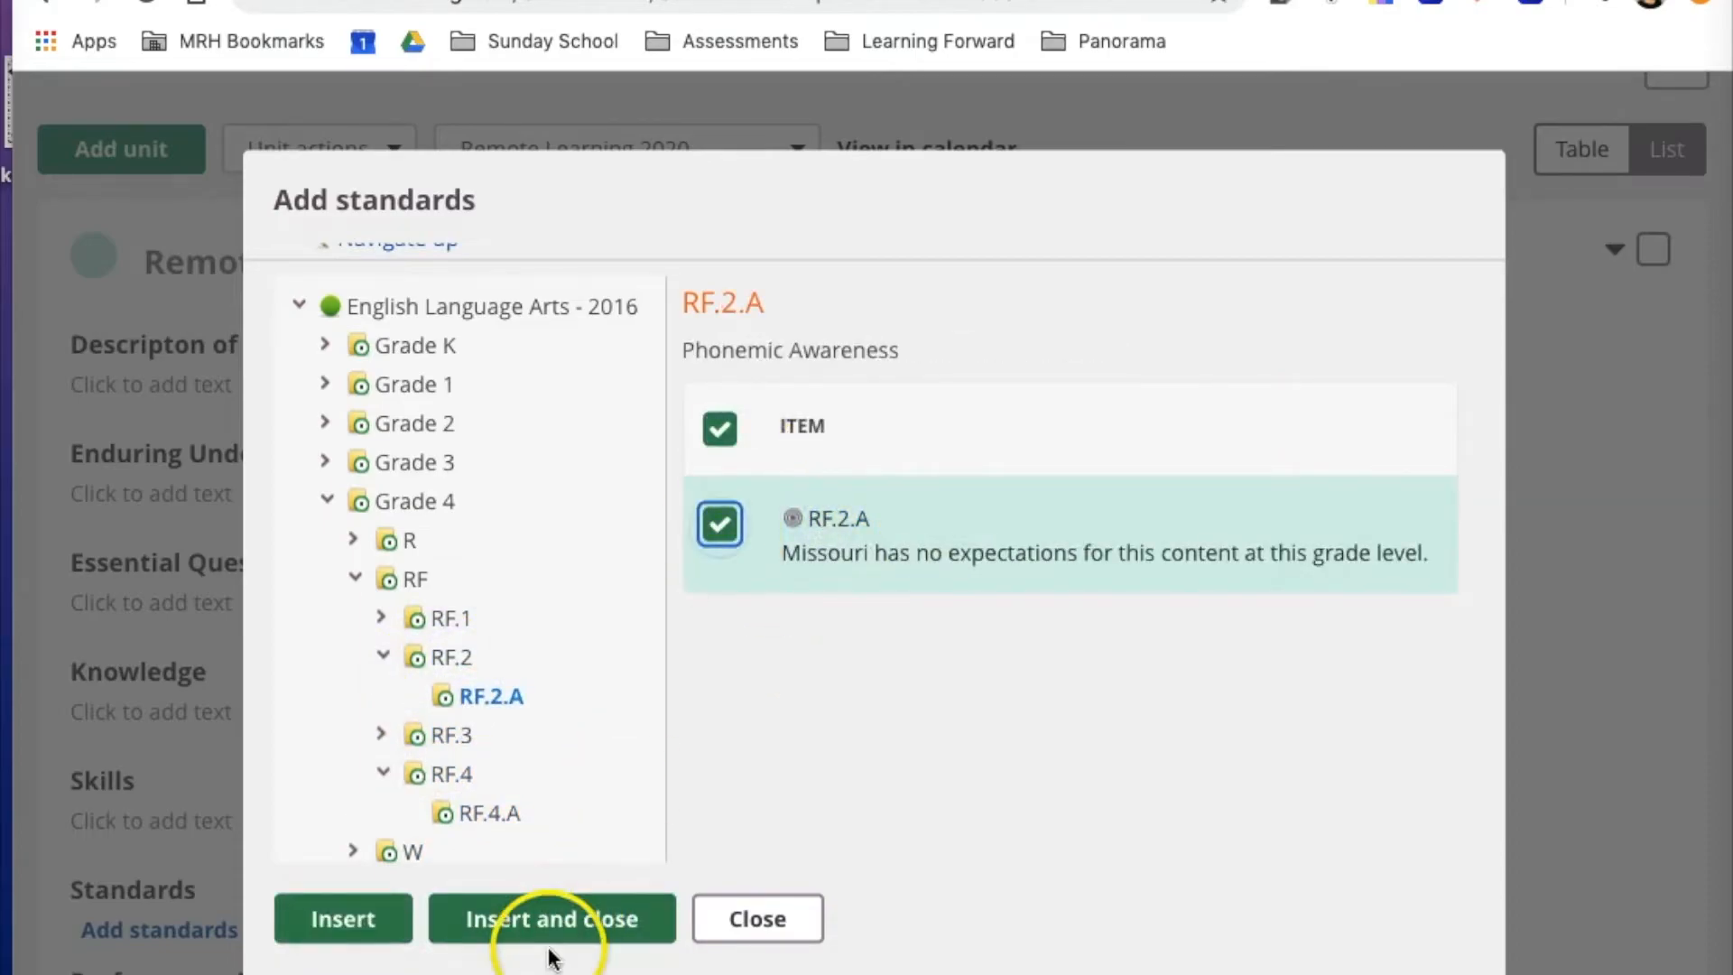
pyautogui.click(720, 528)
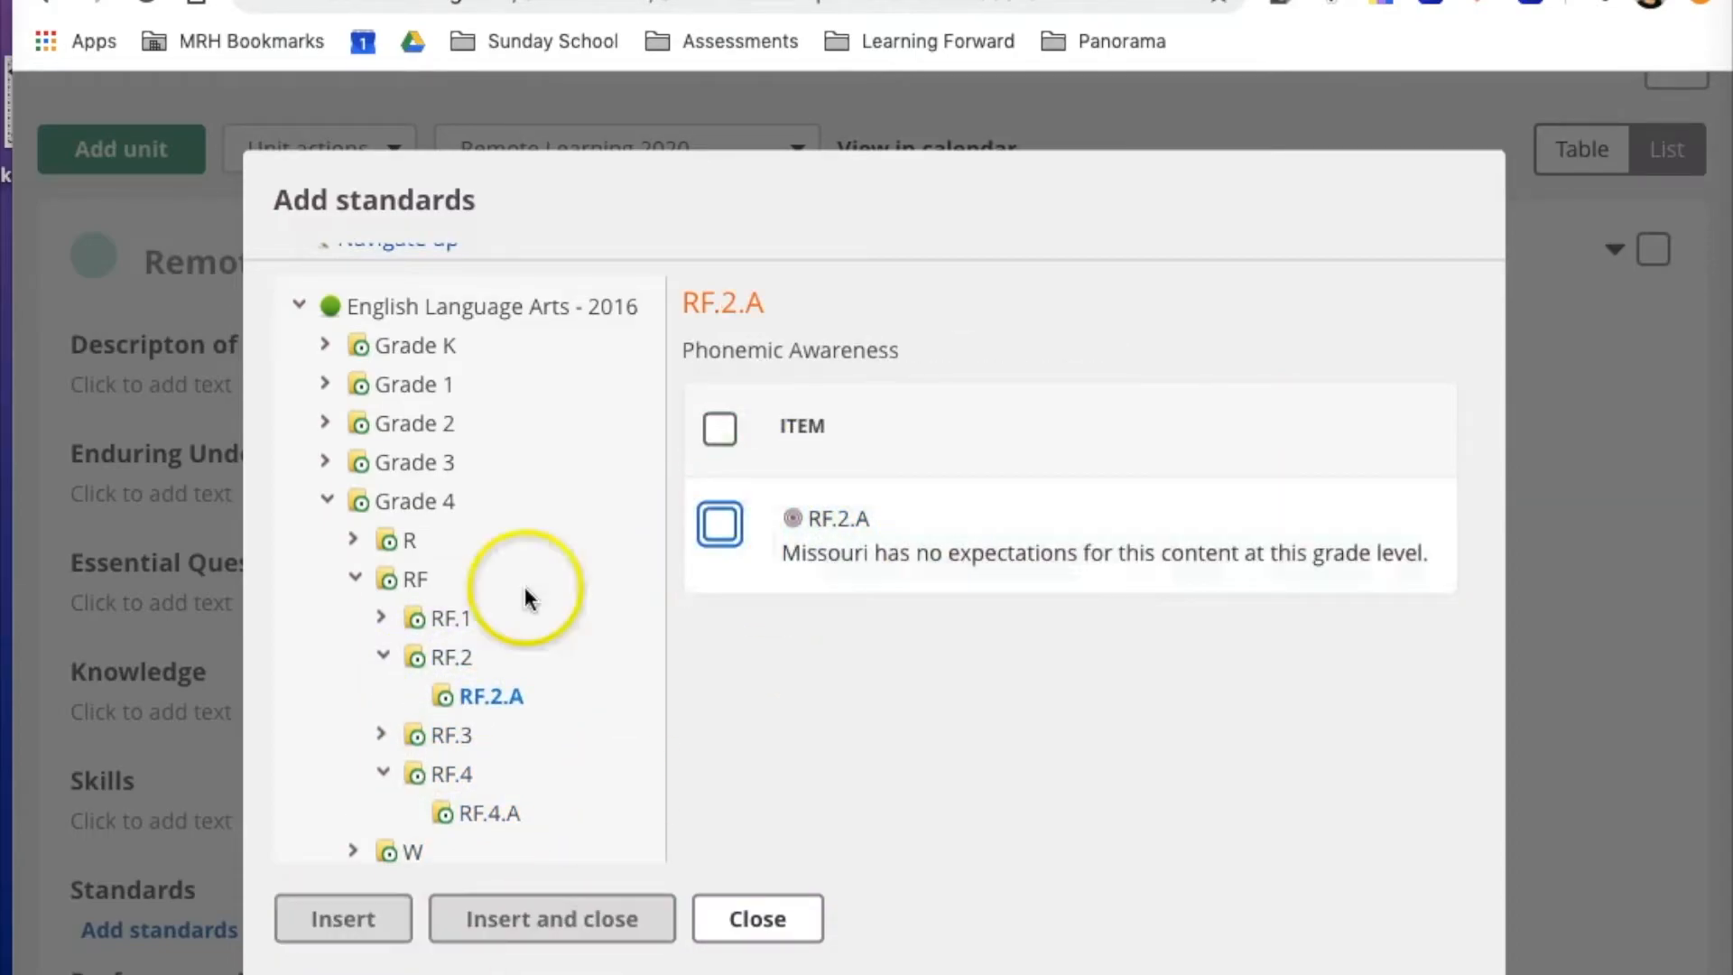
# - Insert the Grade 4 Reading comprehension standard R.1.A.a into the plan and close the standards picker
pyautogui.click(403, 540)
pyautogui.click(819, 518)
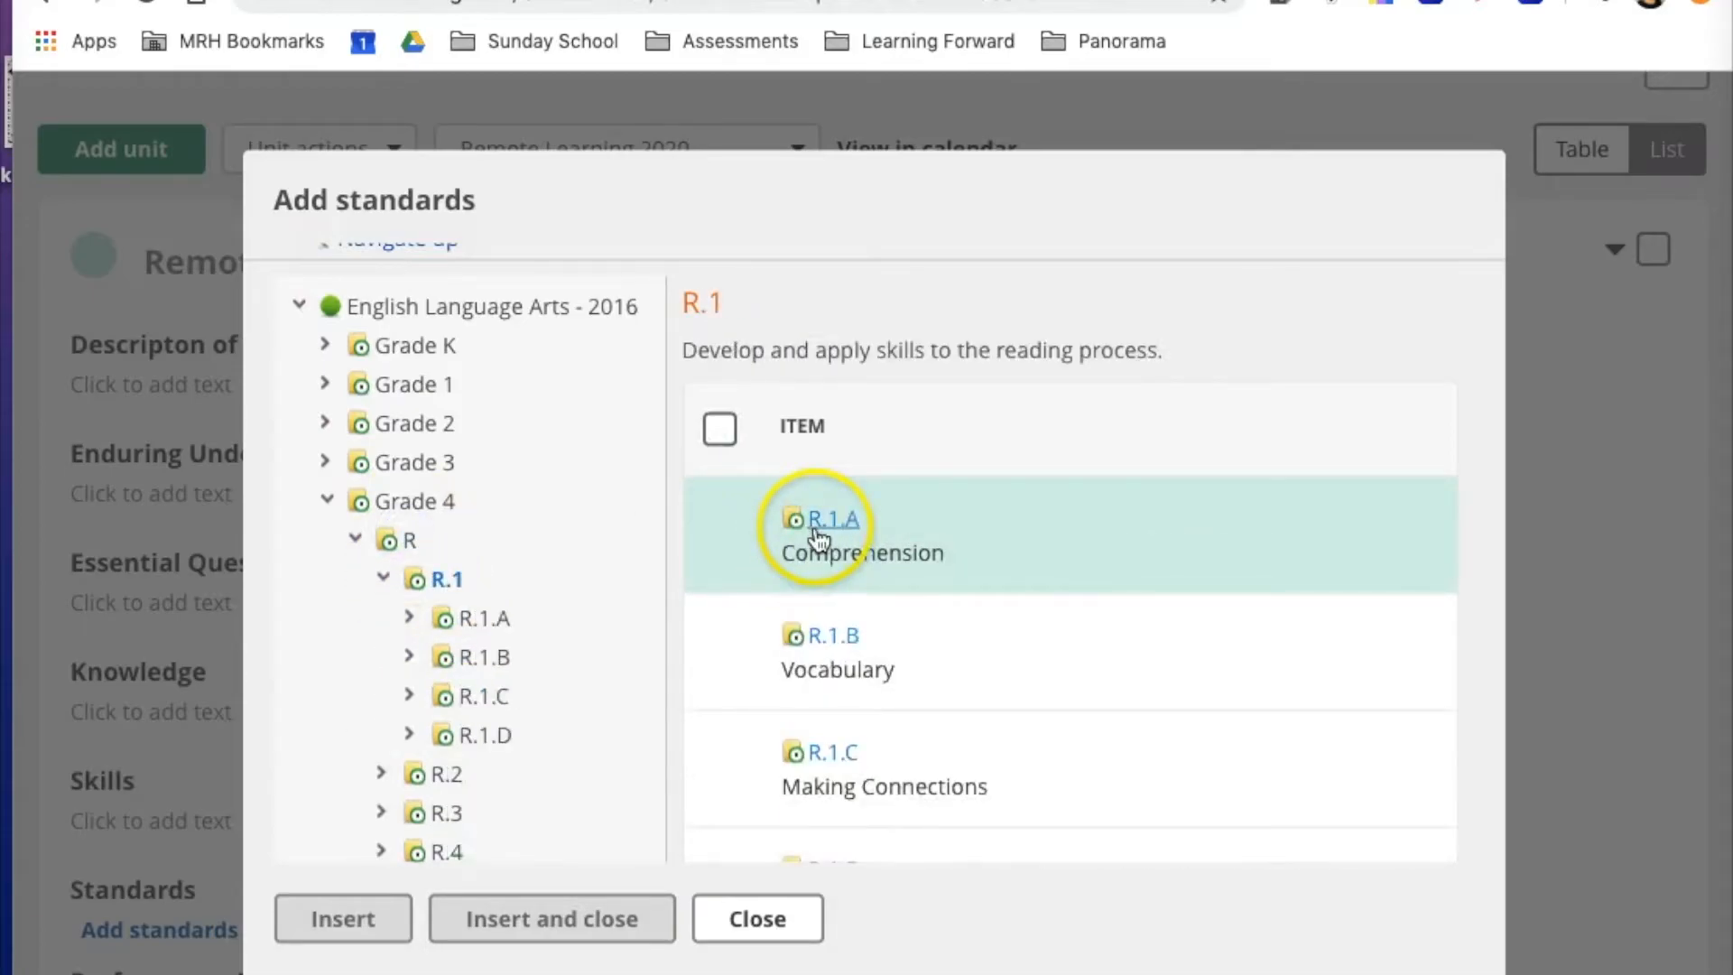
pyautogui.click(719, 526)
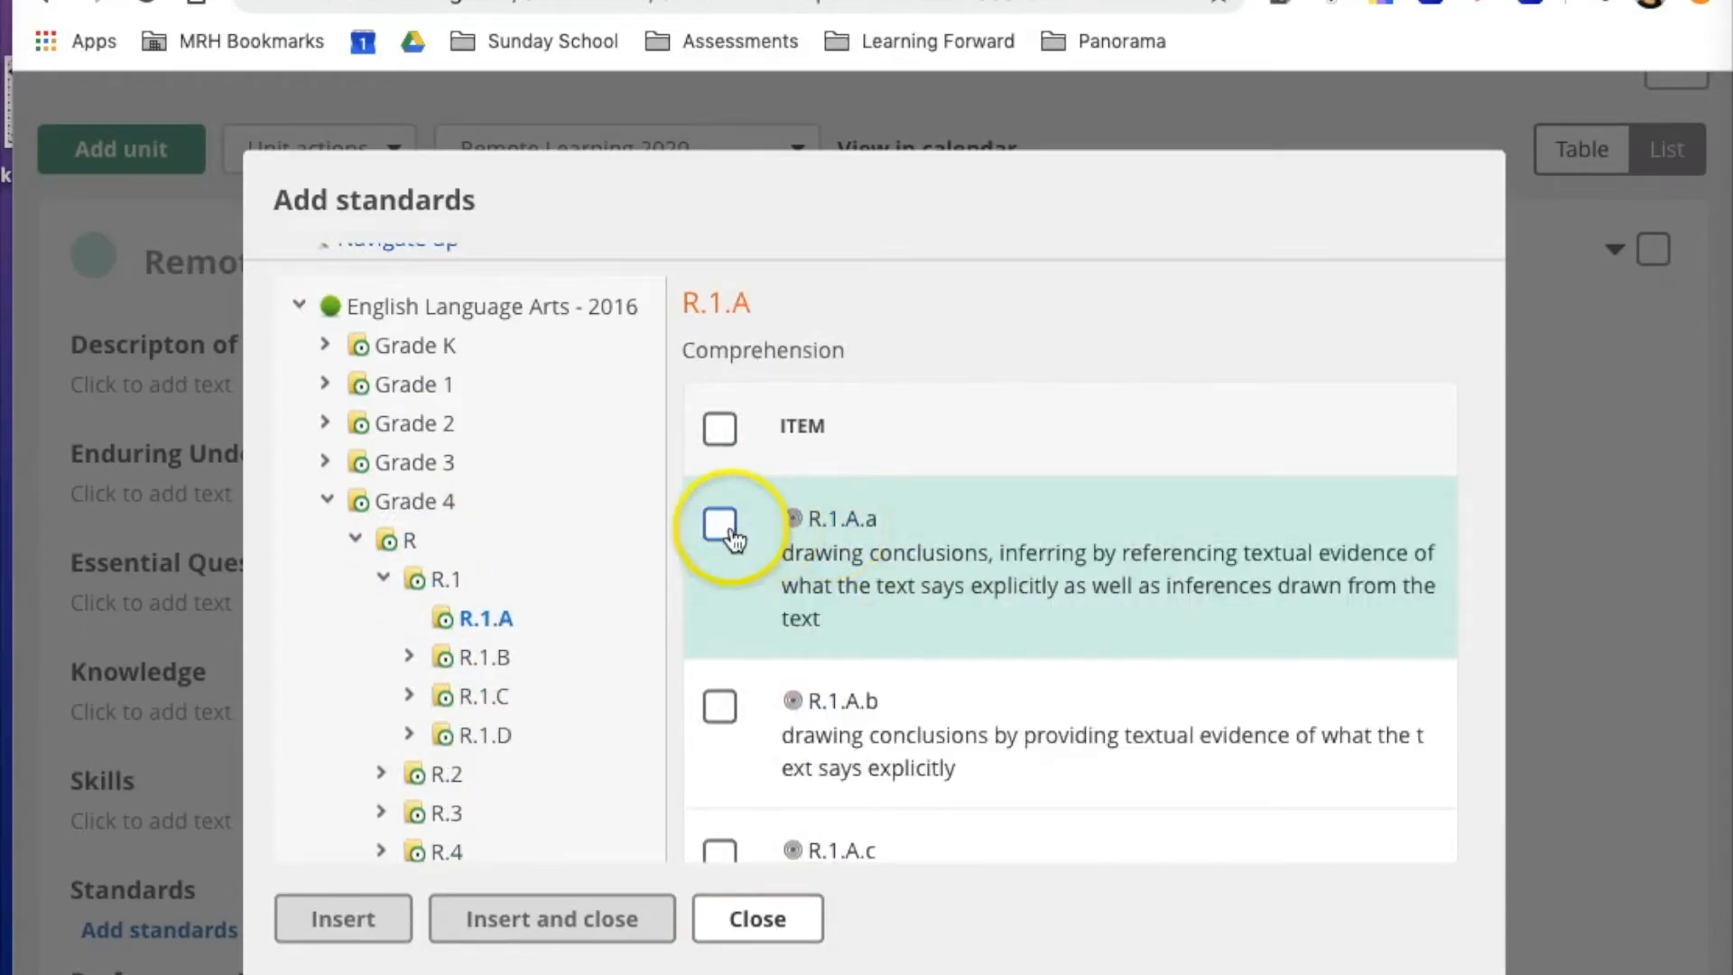
pyautogui.click(560, 939)
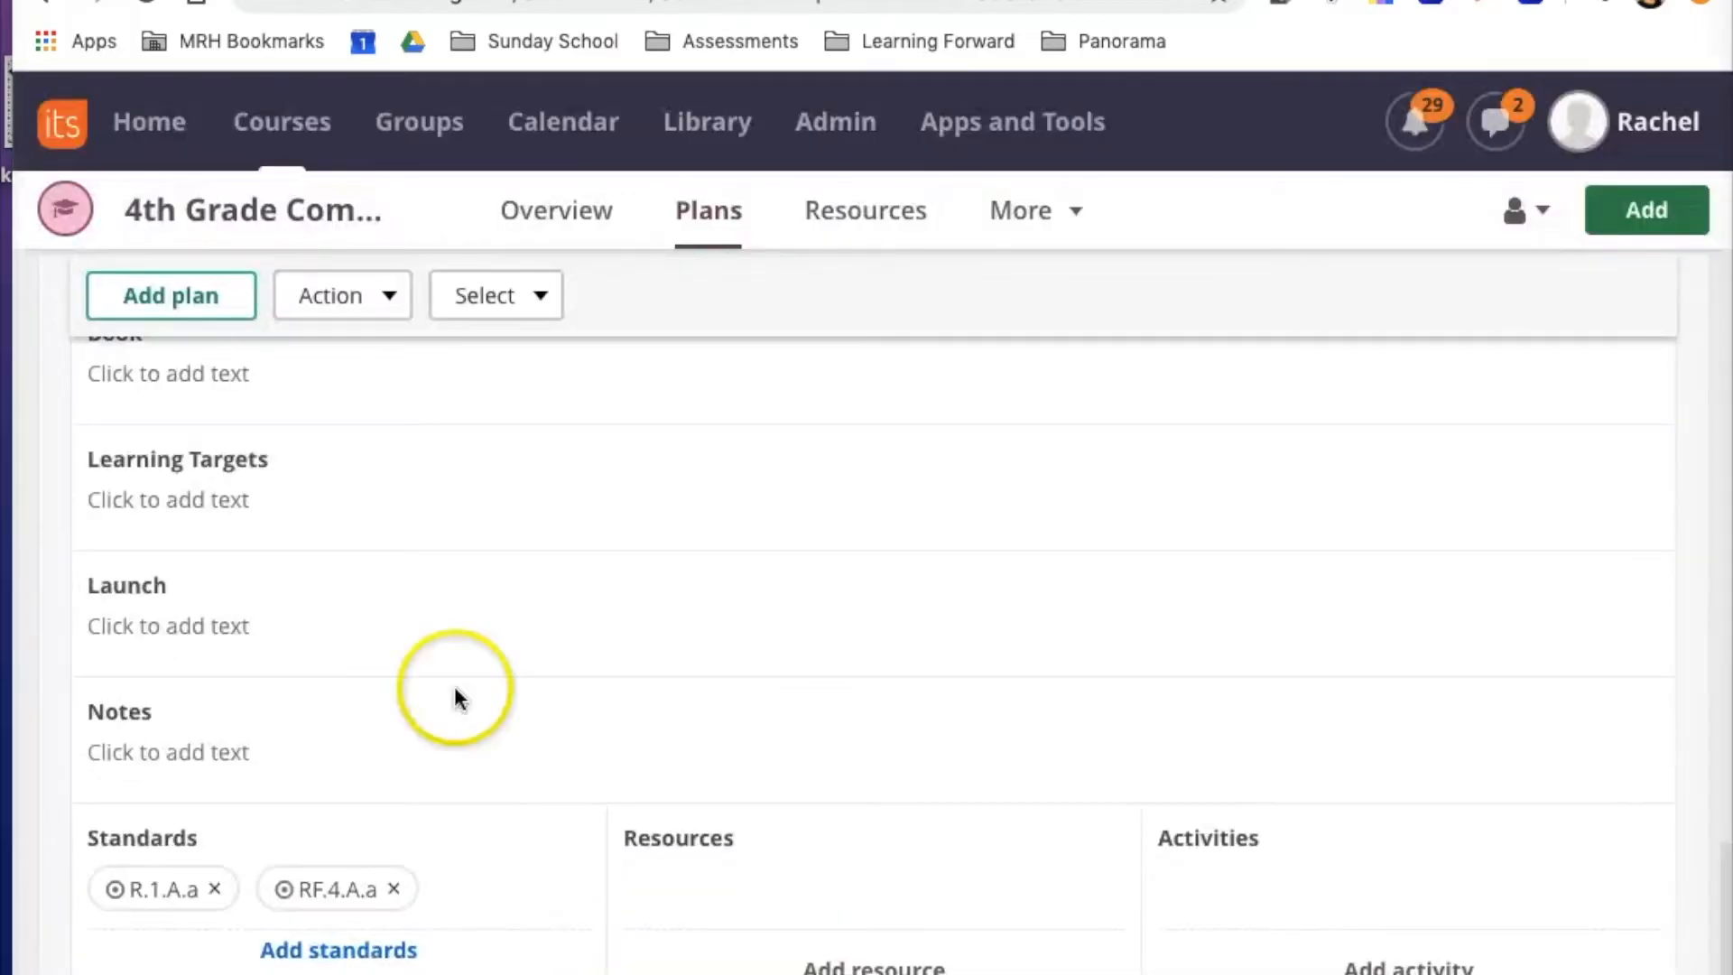
# - Create a new page as a resource of Test Plan #2
pyautogui.scroll(-2, 453, 701)
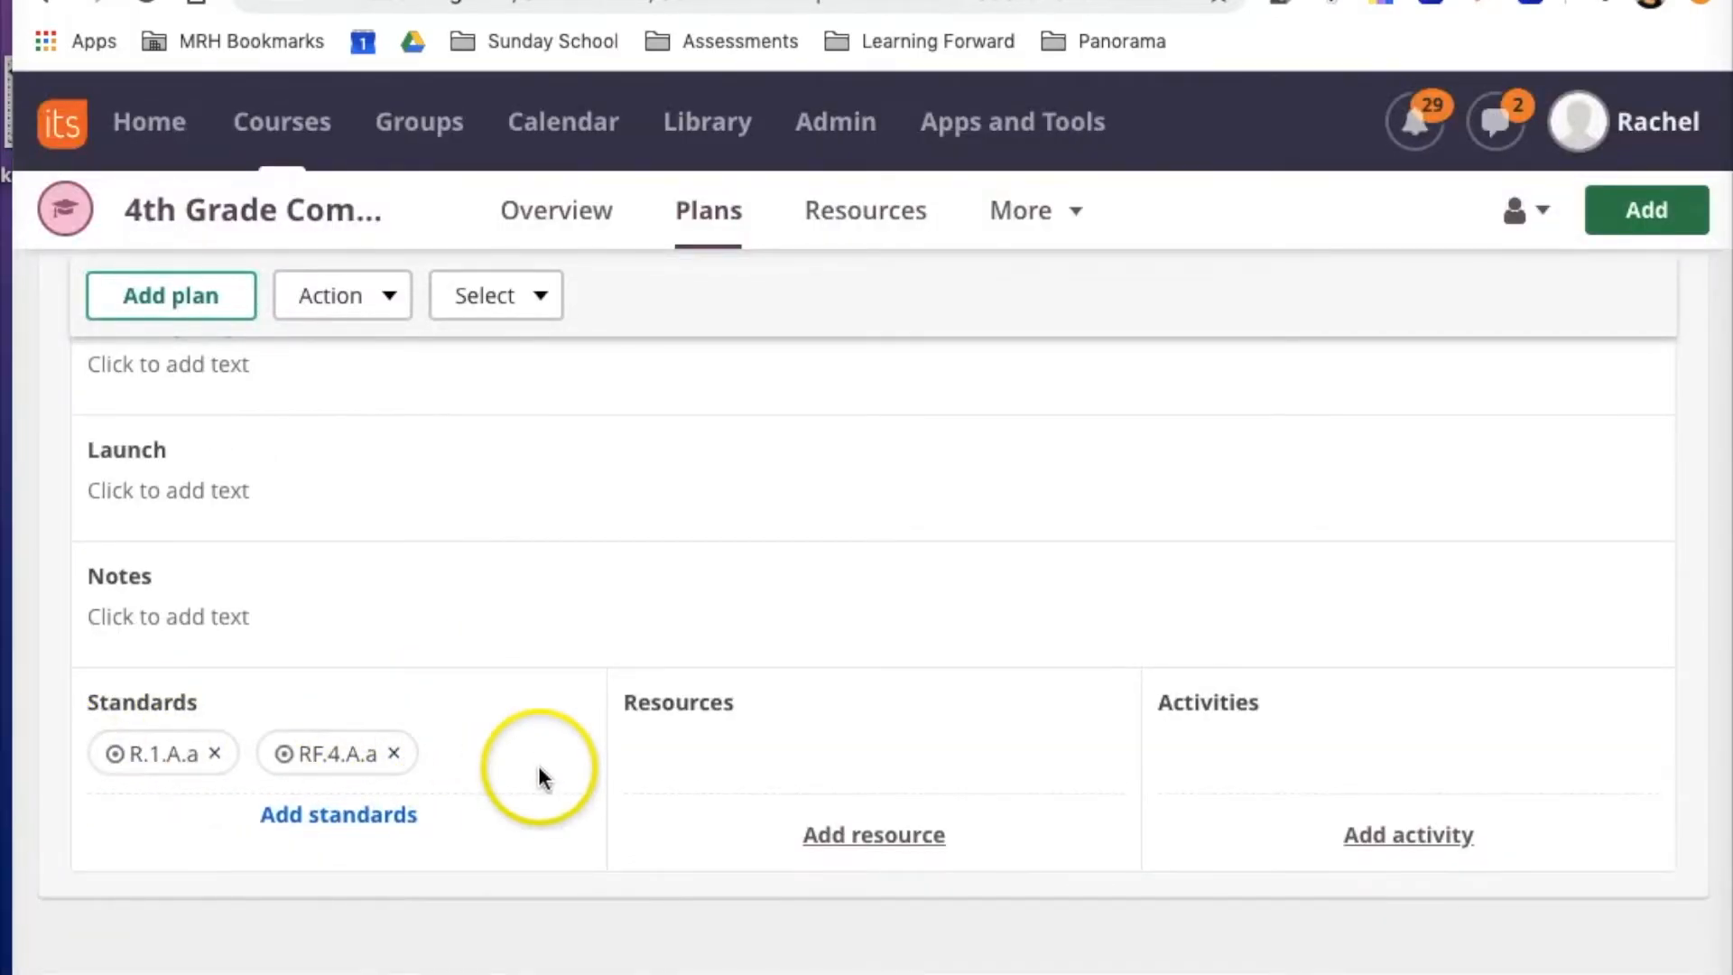
pyautogui.scroll(-1, 533, 774)
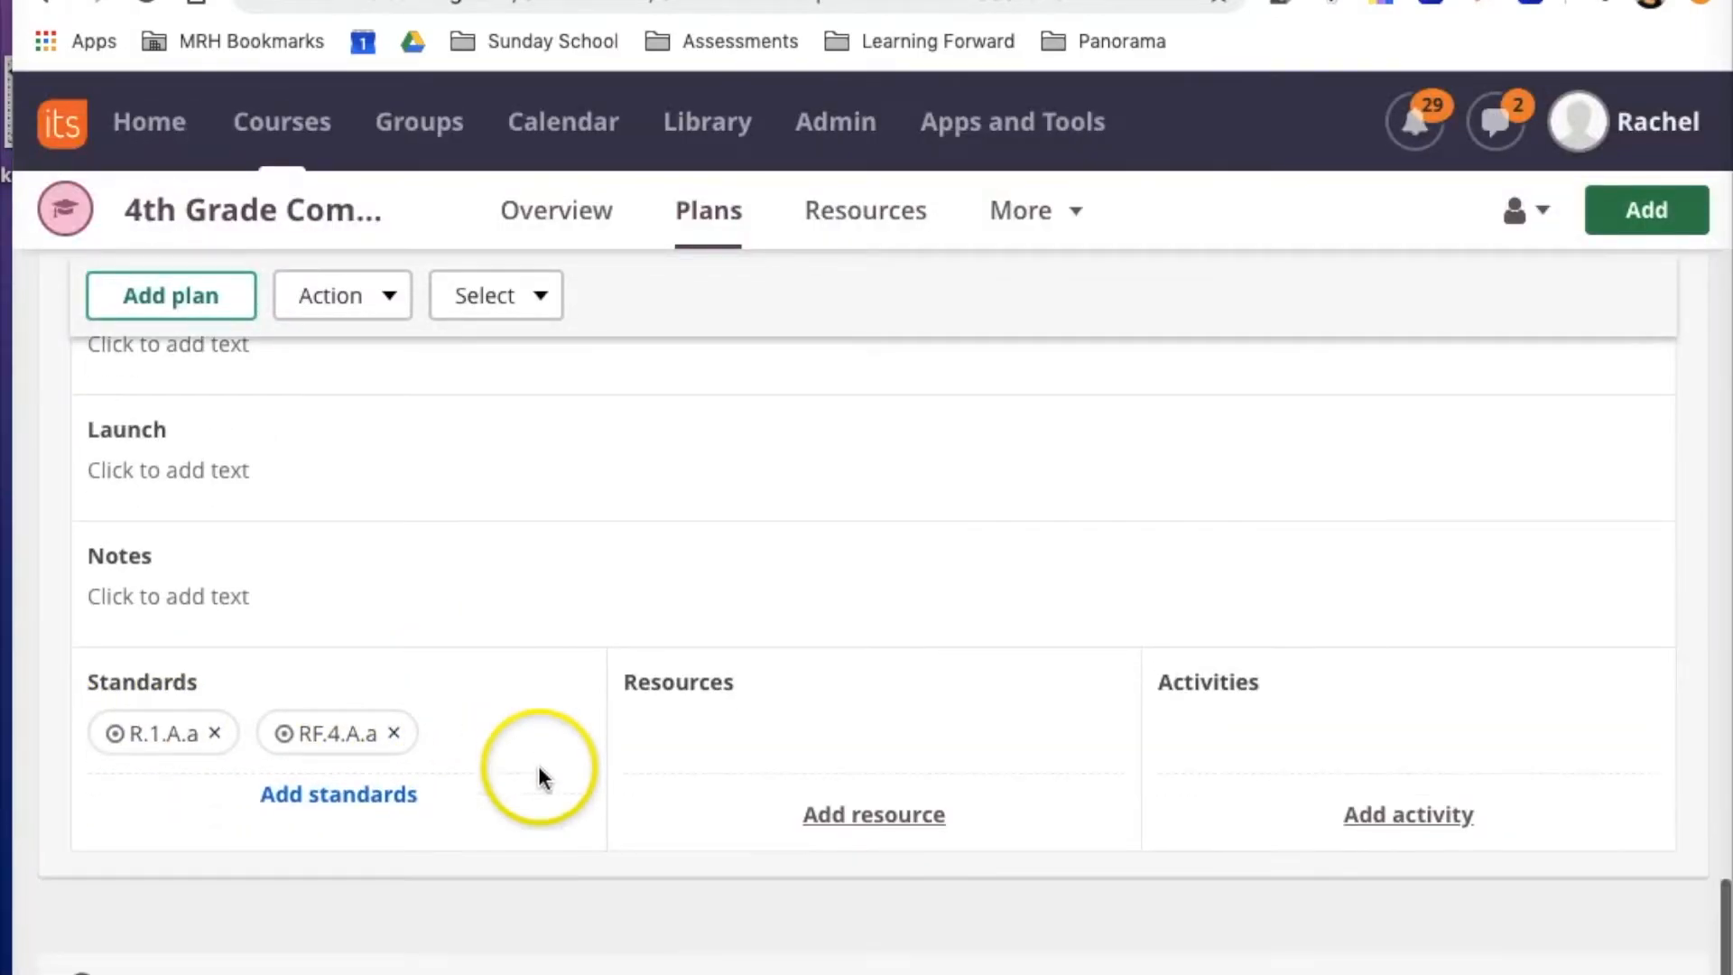
pyautogui.click(850, 817)
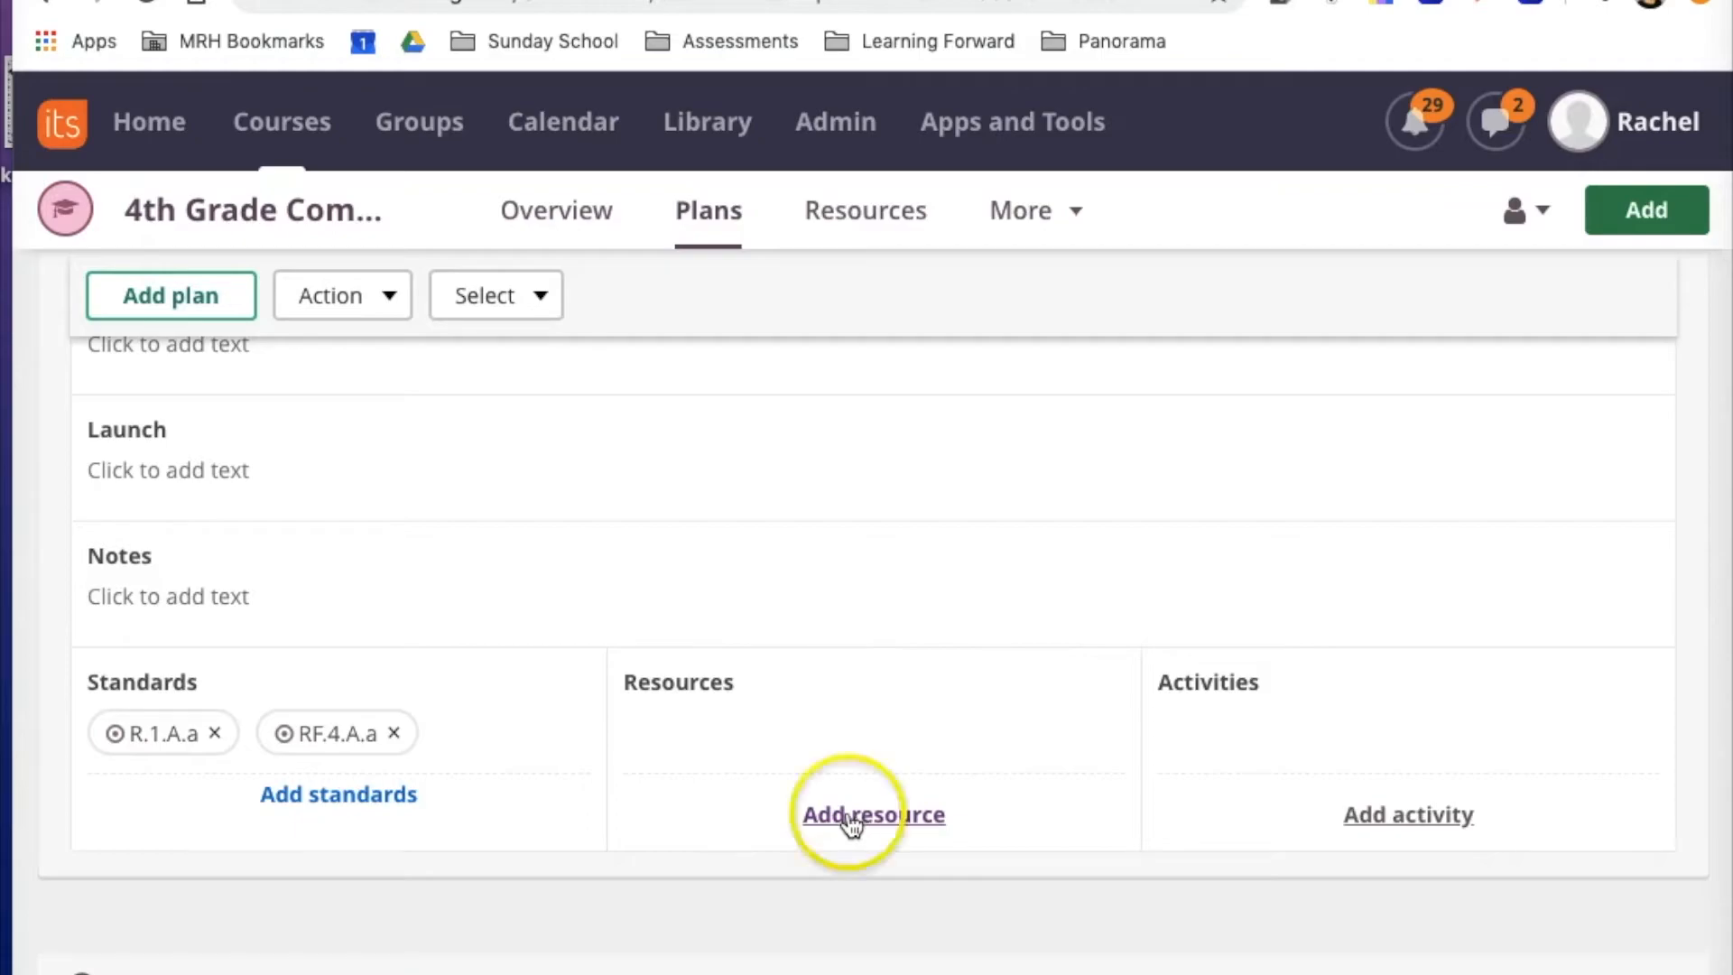
pyautogui.click(850, 816)
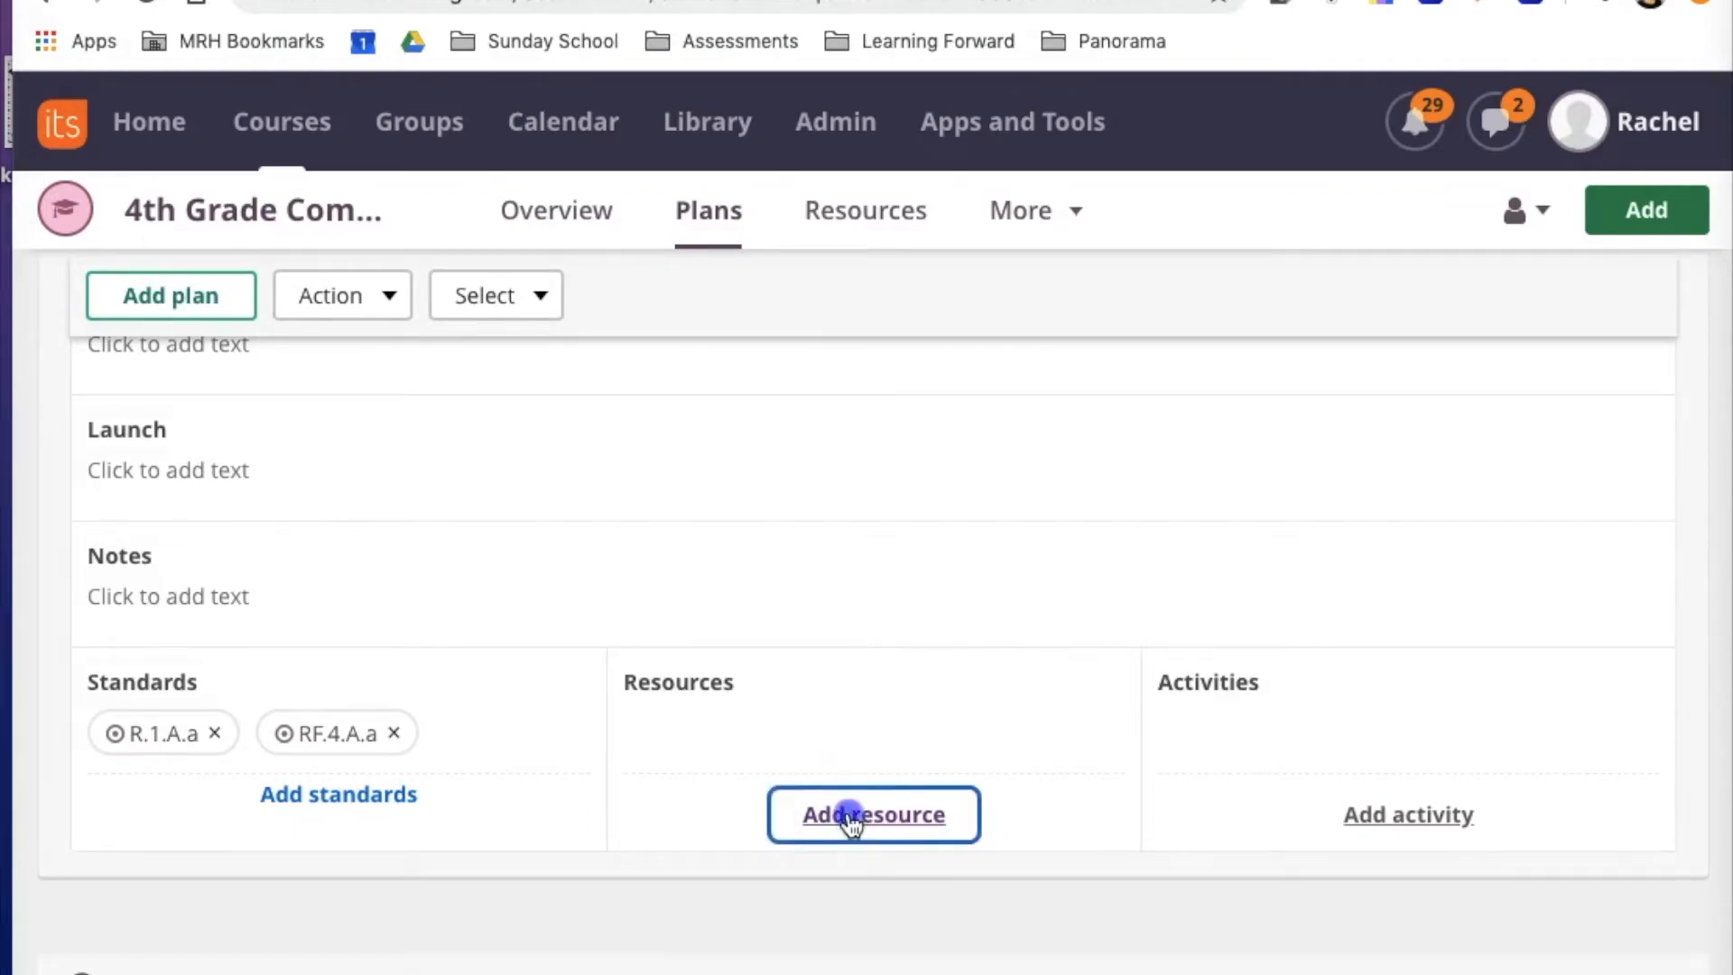
pyautogui.click(812, 479)
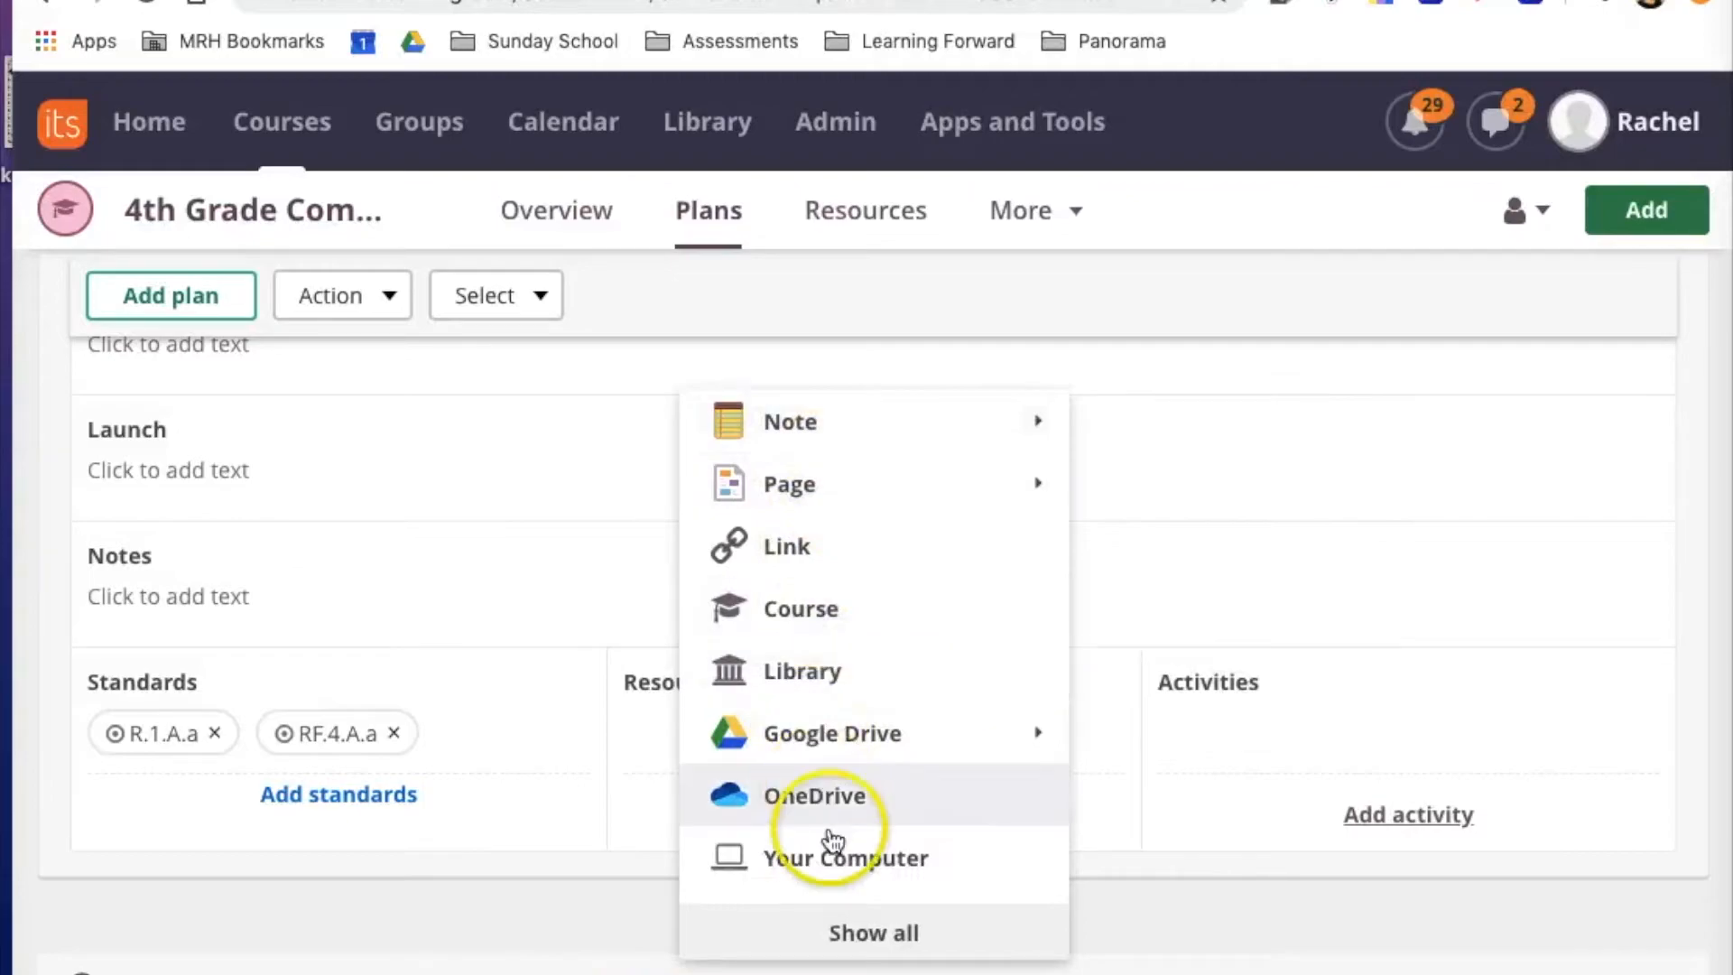
pyautogui.moveTo(838, 426)
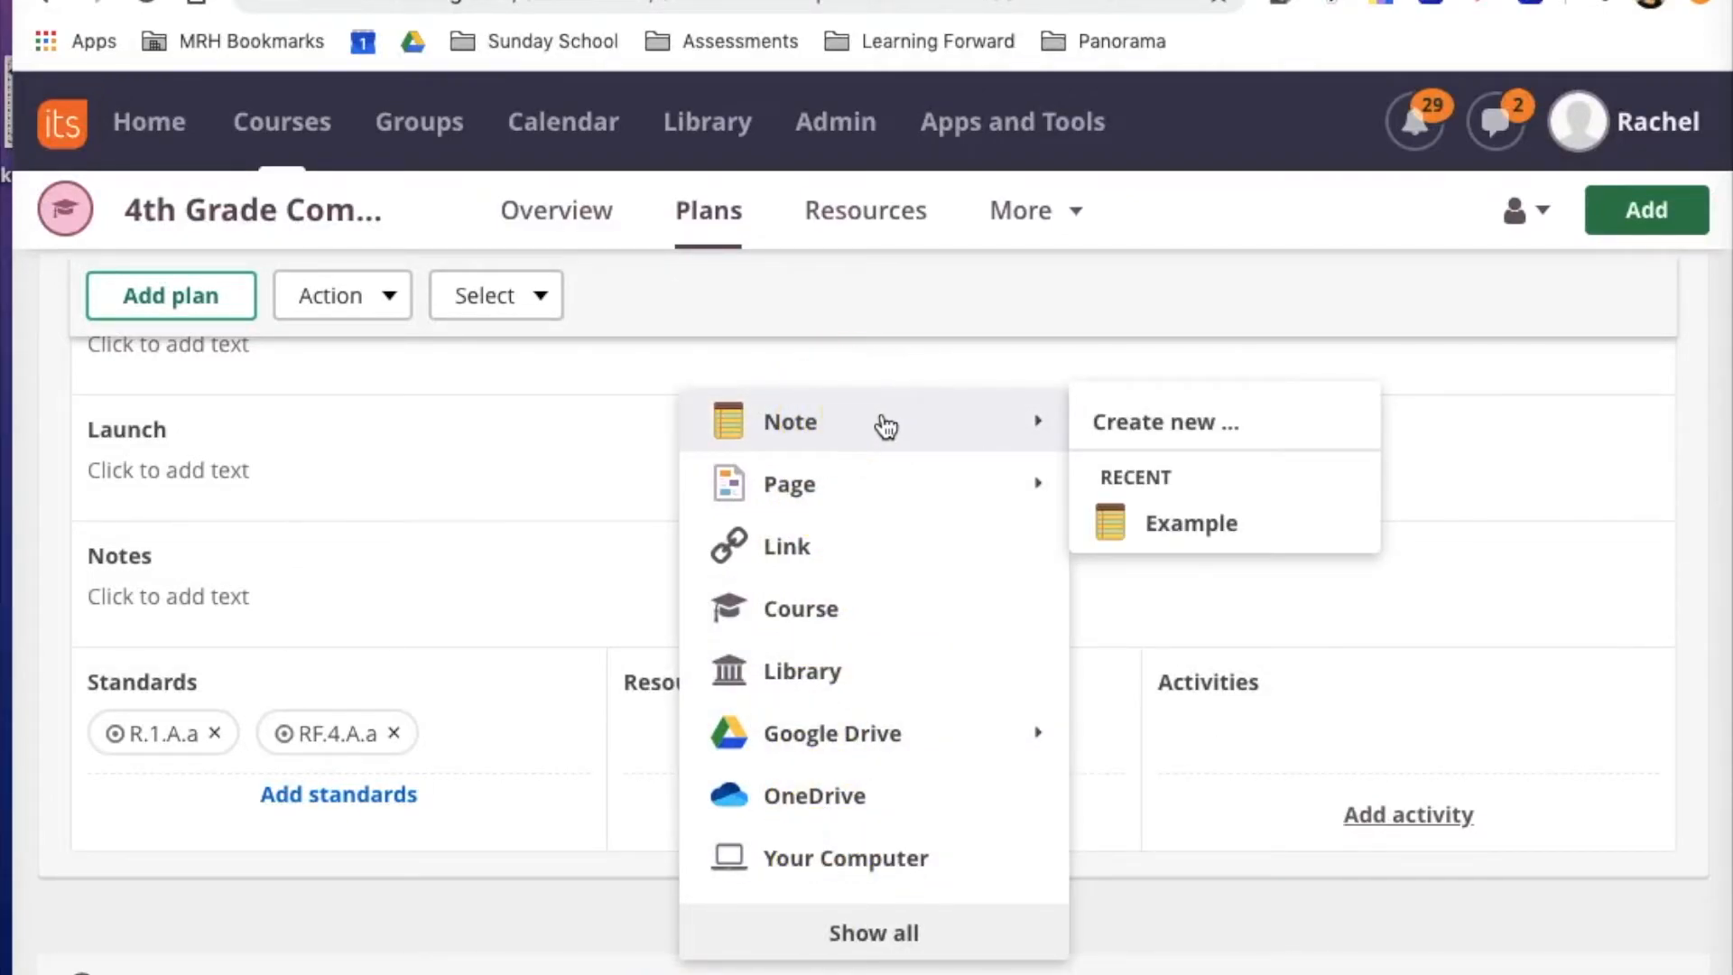
pyautogui.click(872, 492)
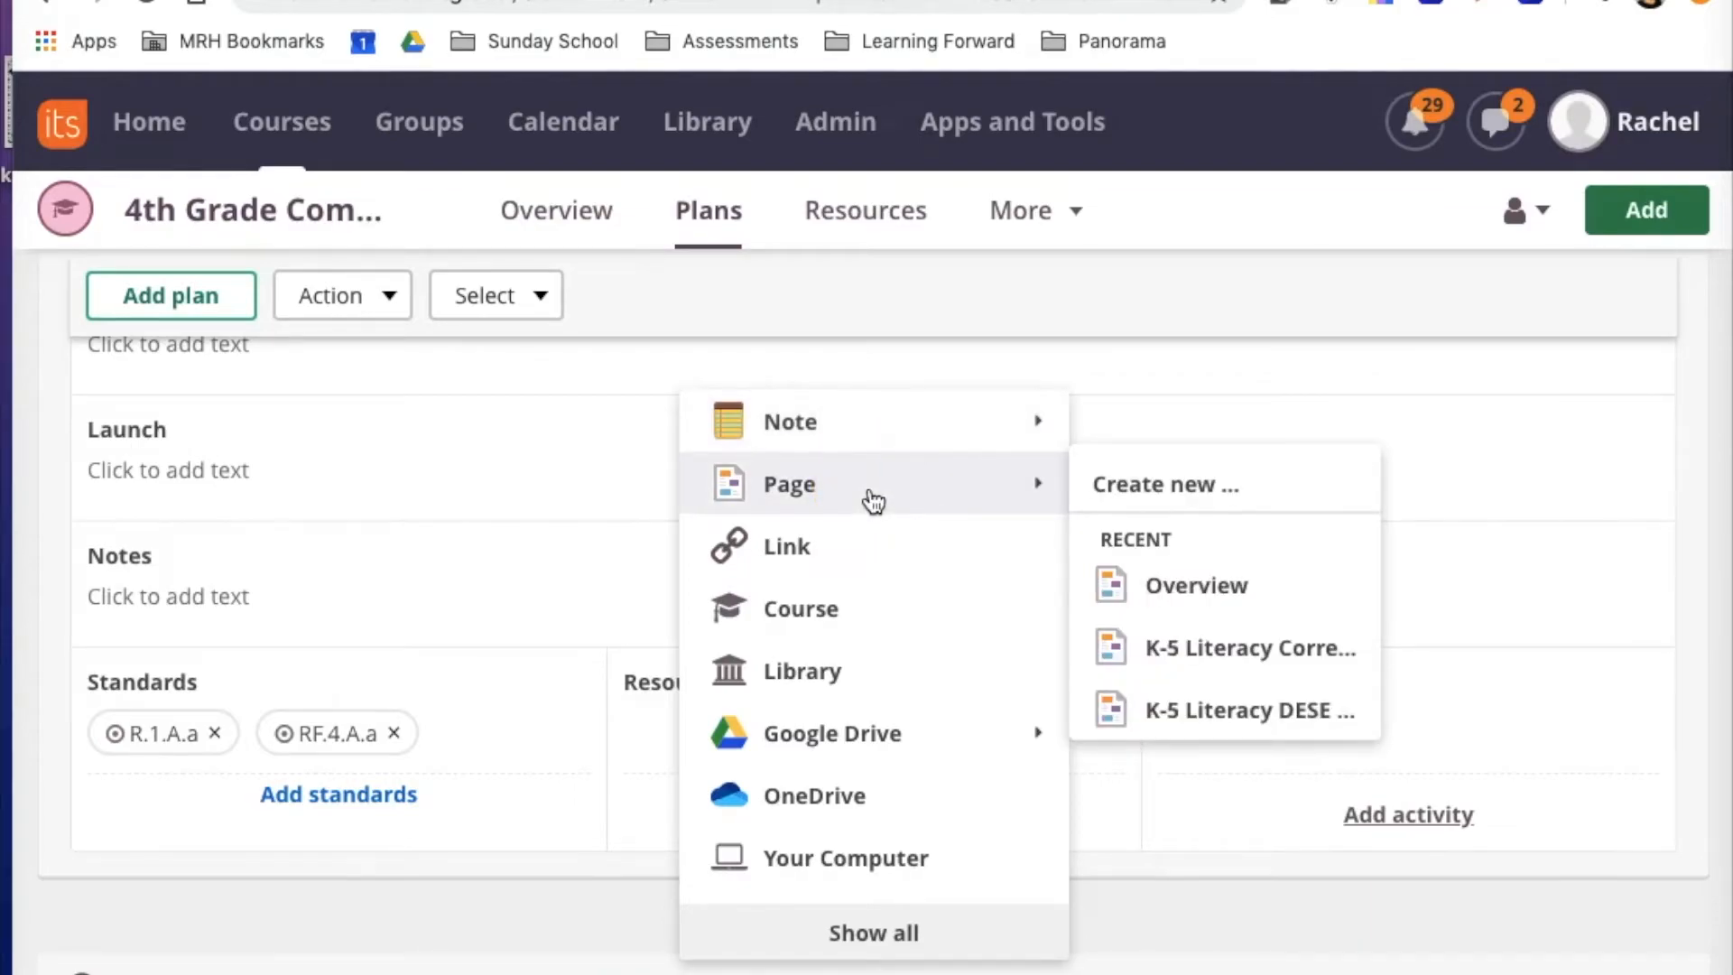
pyautogui.click(873, 502)
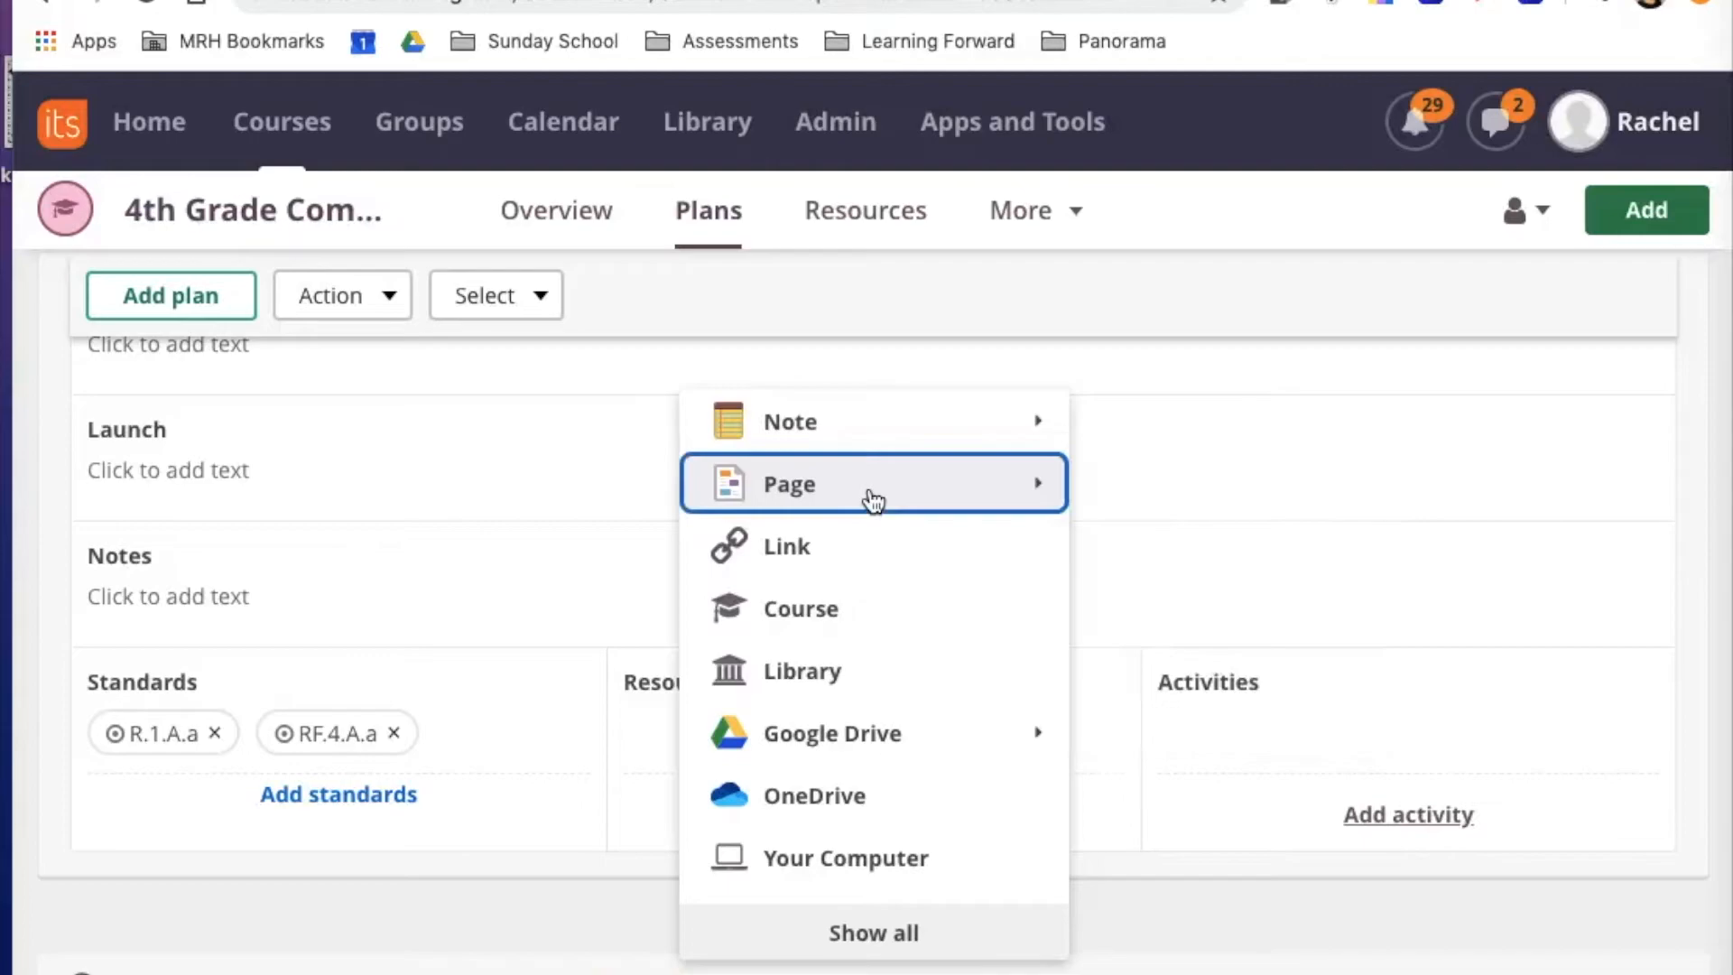
pyautogui.click(766, 495)
pyautogui.click(1164, 486)
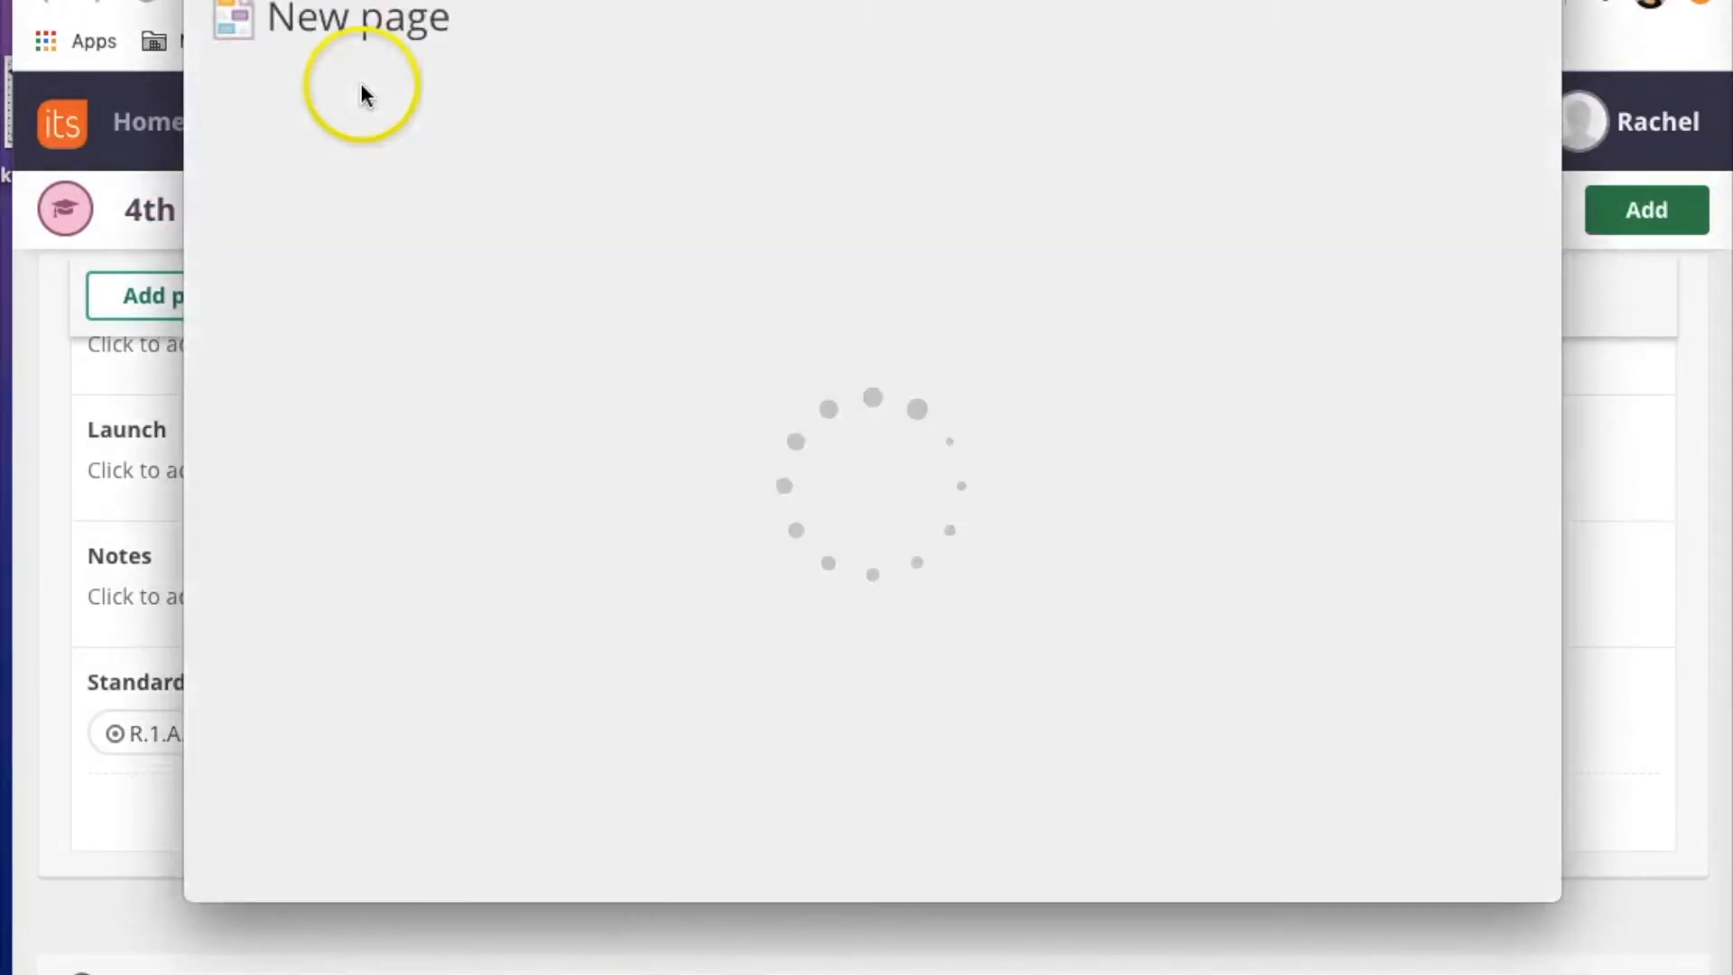
# - Check the content block types available for the new page and close the page without adding a block
pyautogui.click(318, 112)
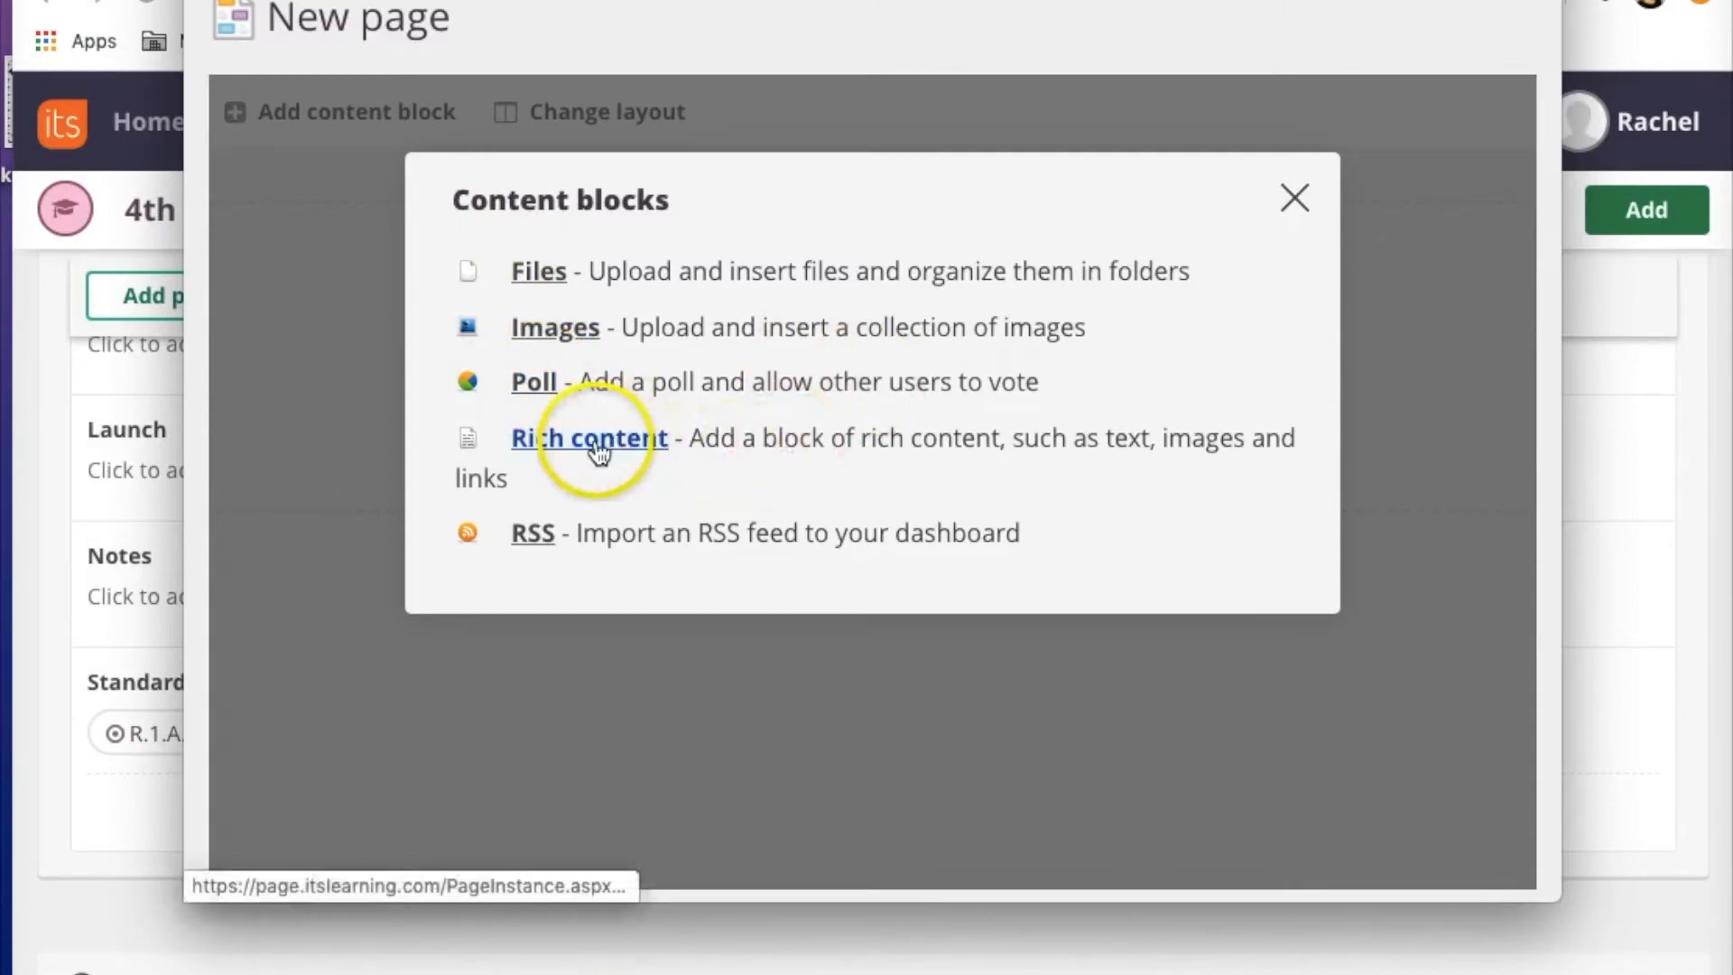
pyautogui.click(1295, 198)
pyautogui.click(206, 2)
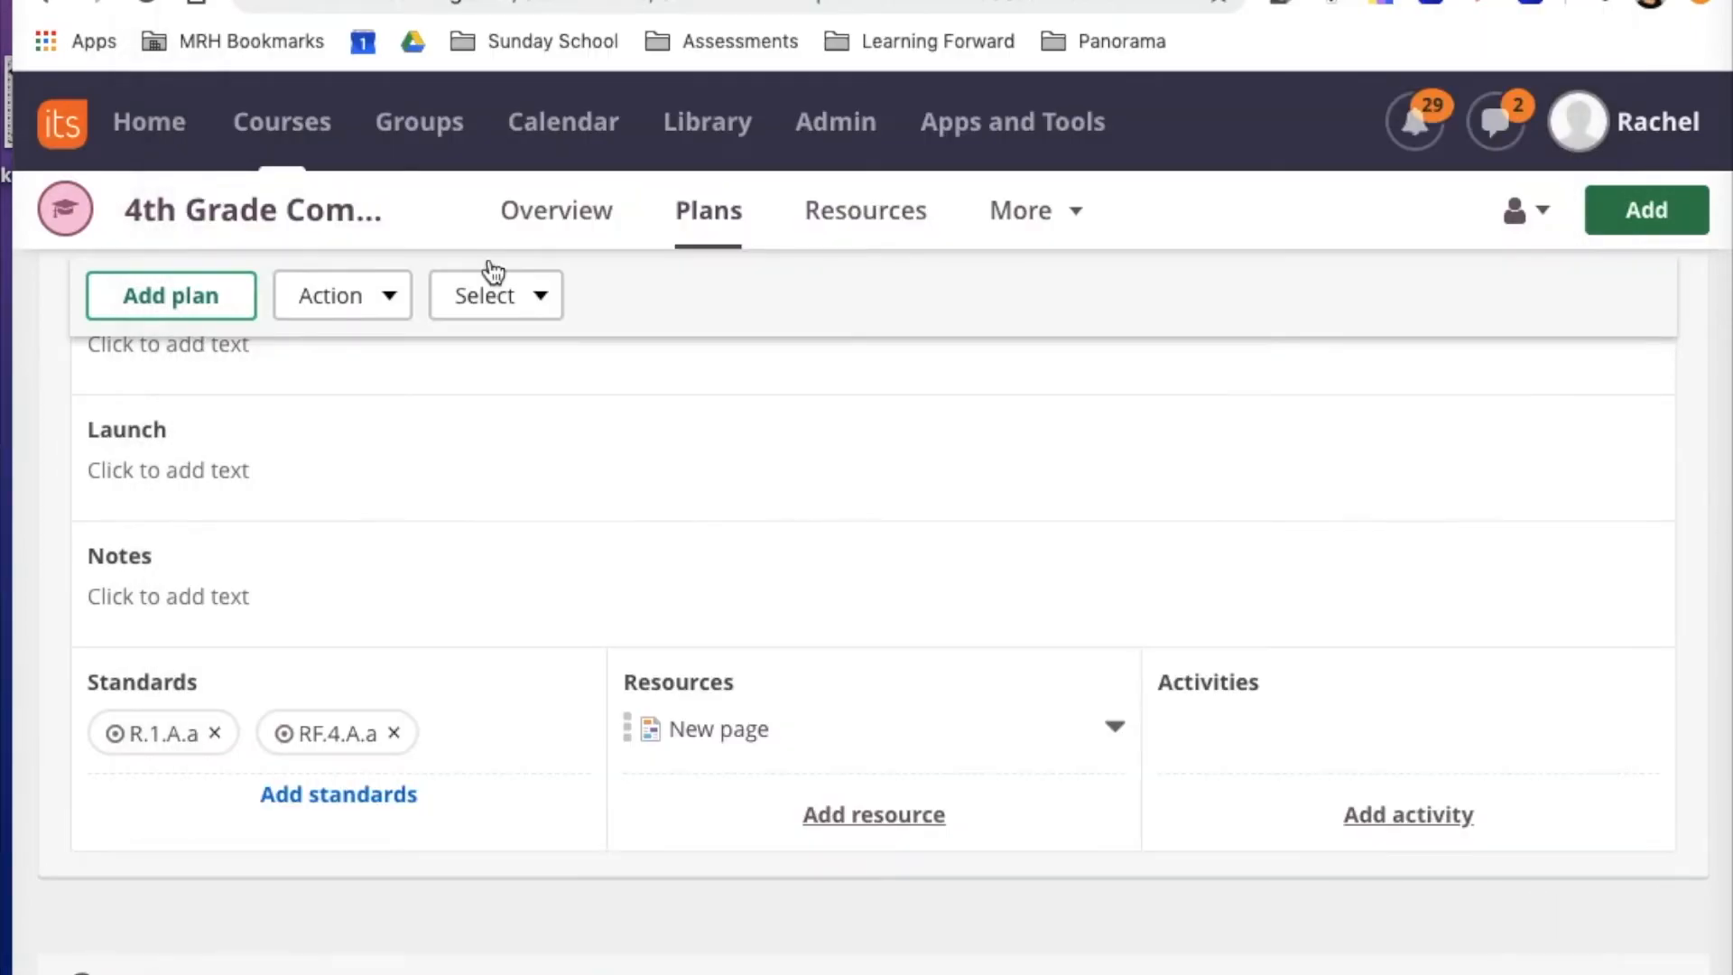
# - Add a link resource to Test Plan #2
pyautogui.click(864, 815)
pyautogui.click(842, 742)
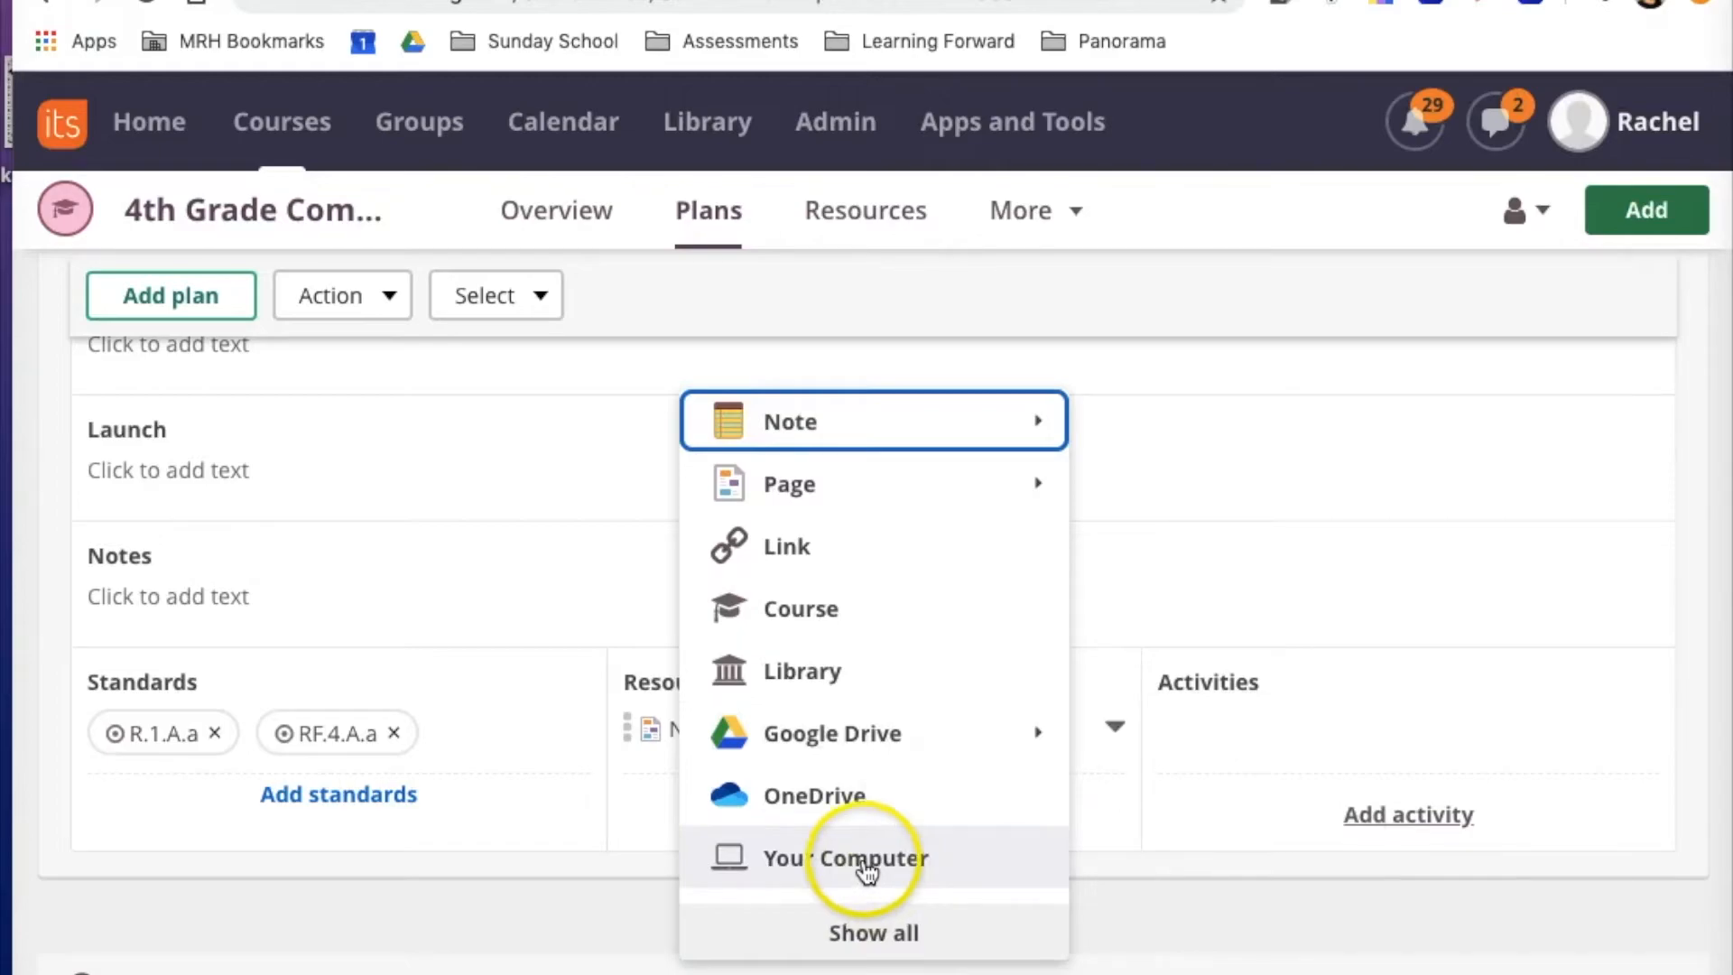
pyautogui.click(786, 549)
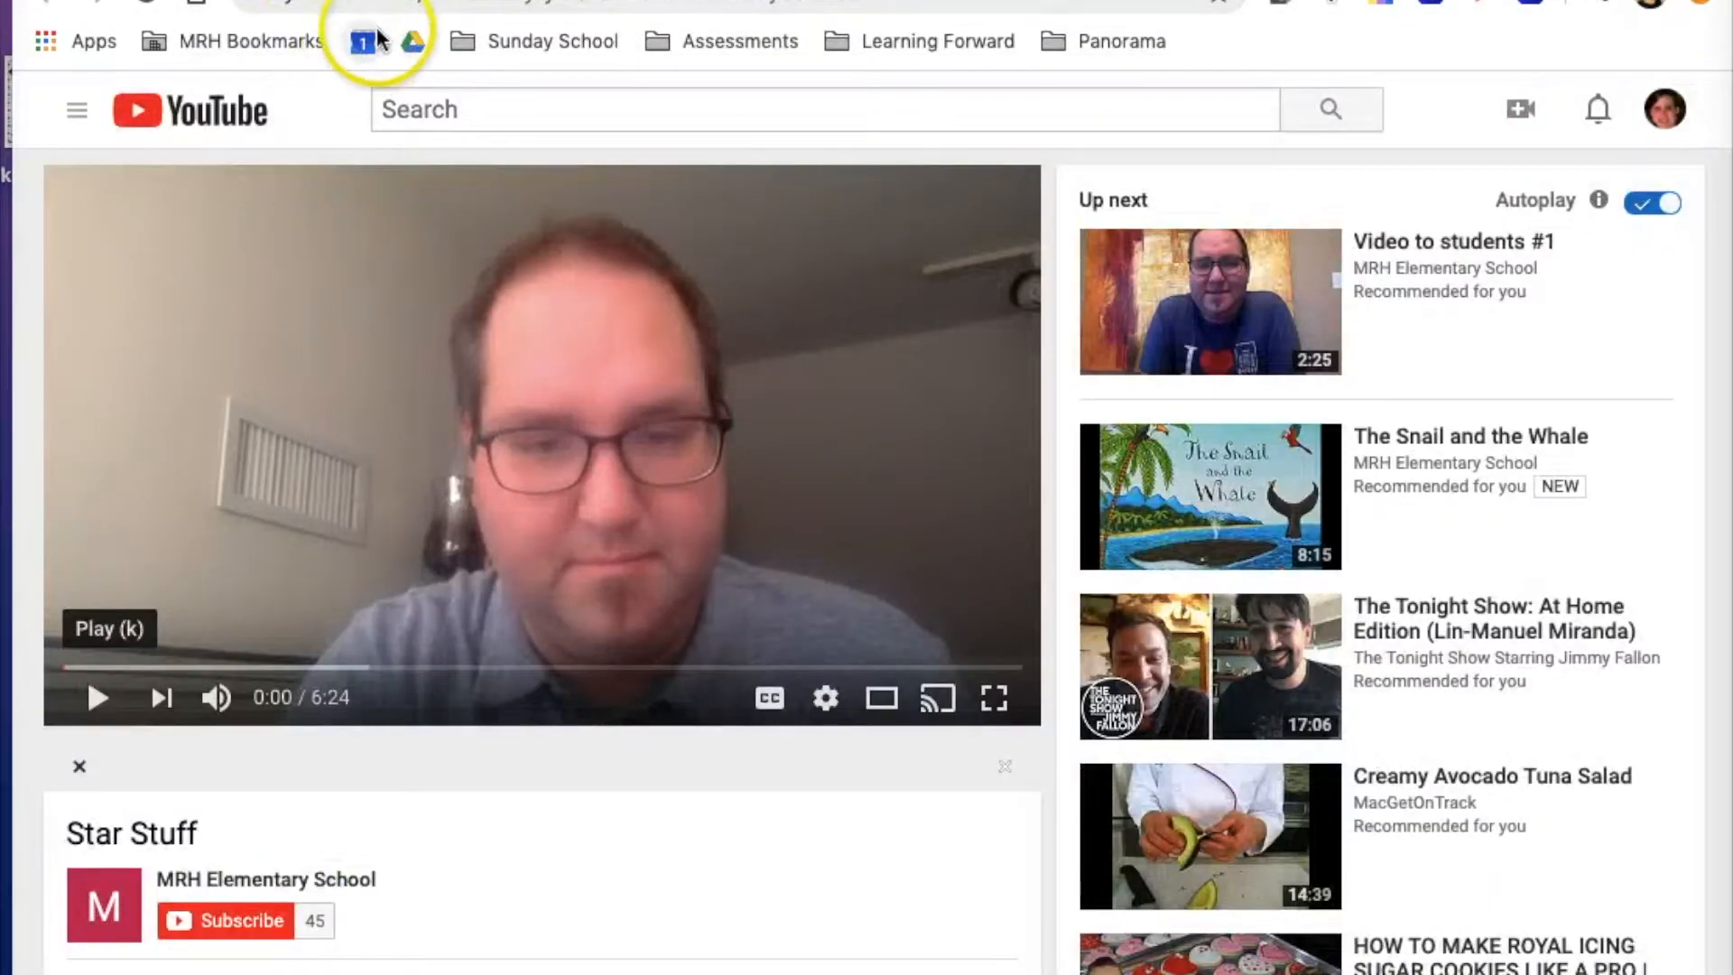
pyautogui.click(375, 3)
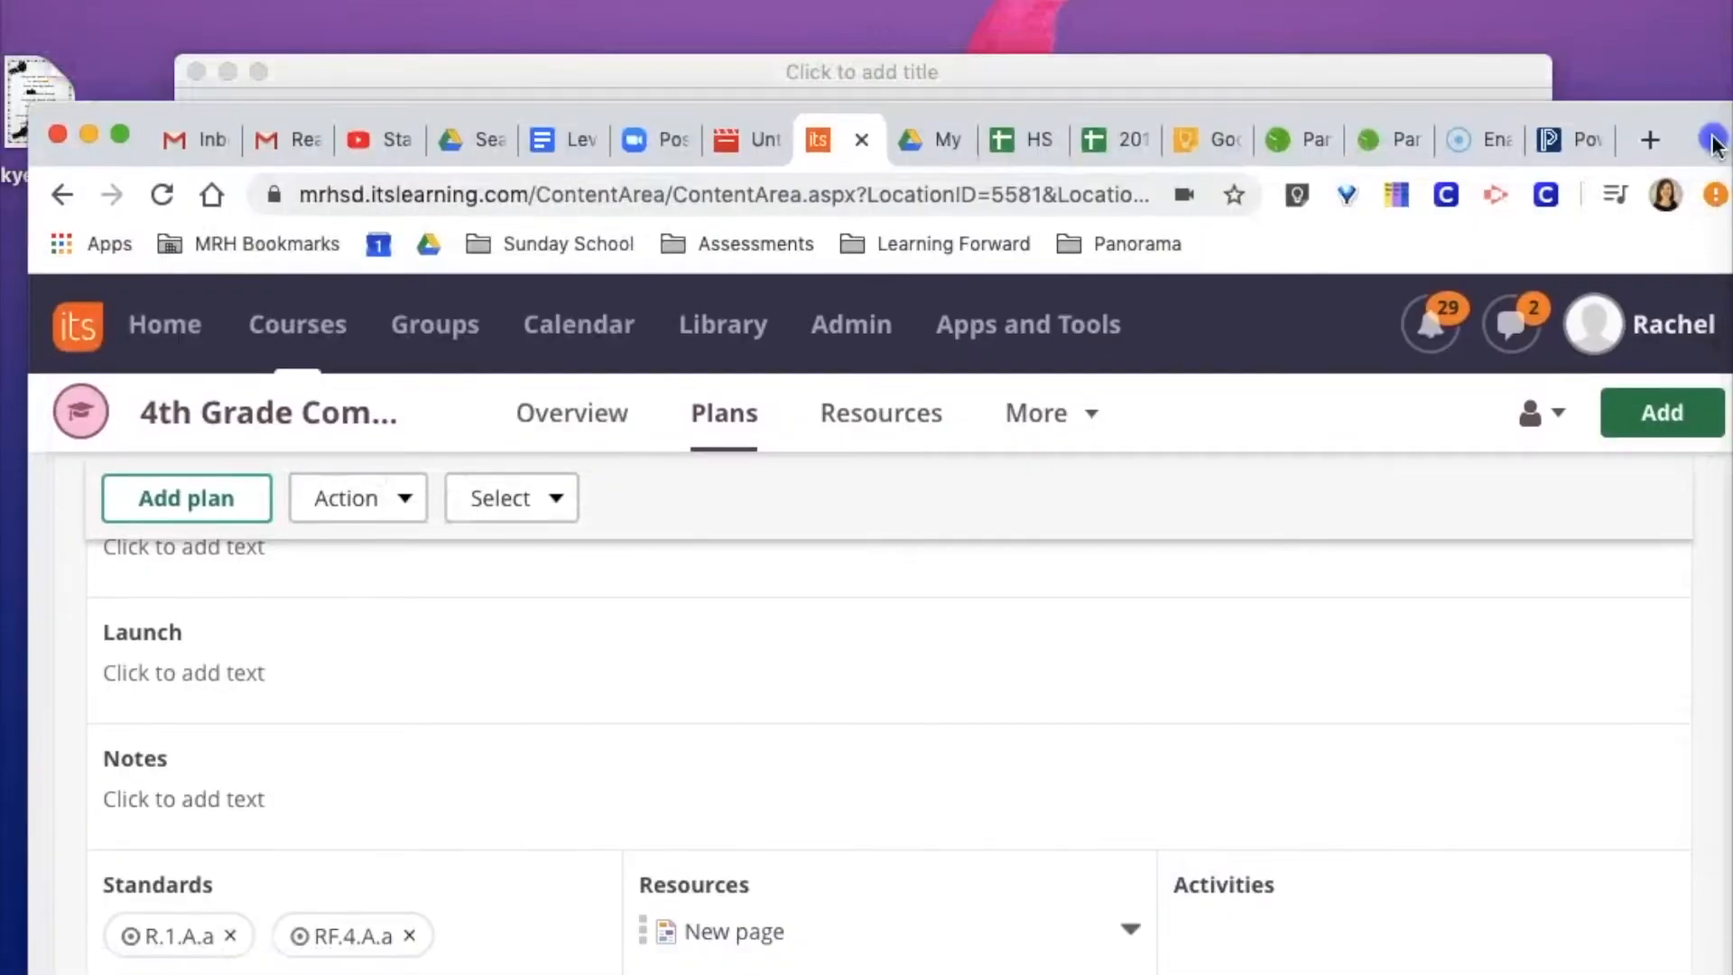
pyautogui.click(1512, 89)
pyautogui.moveTo(1699, 142); pyautogui.dragTo(1732, 65)
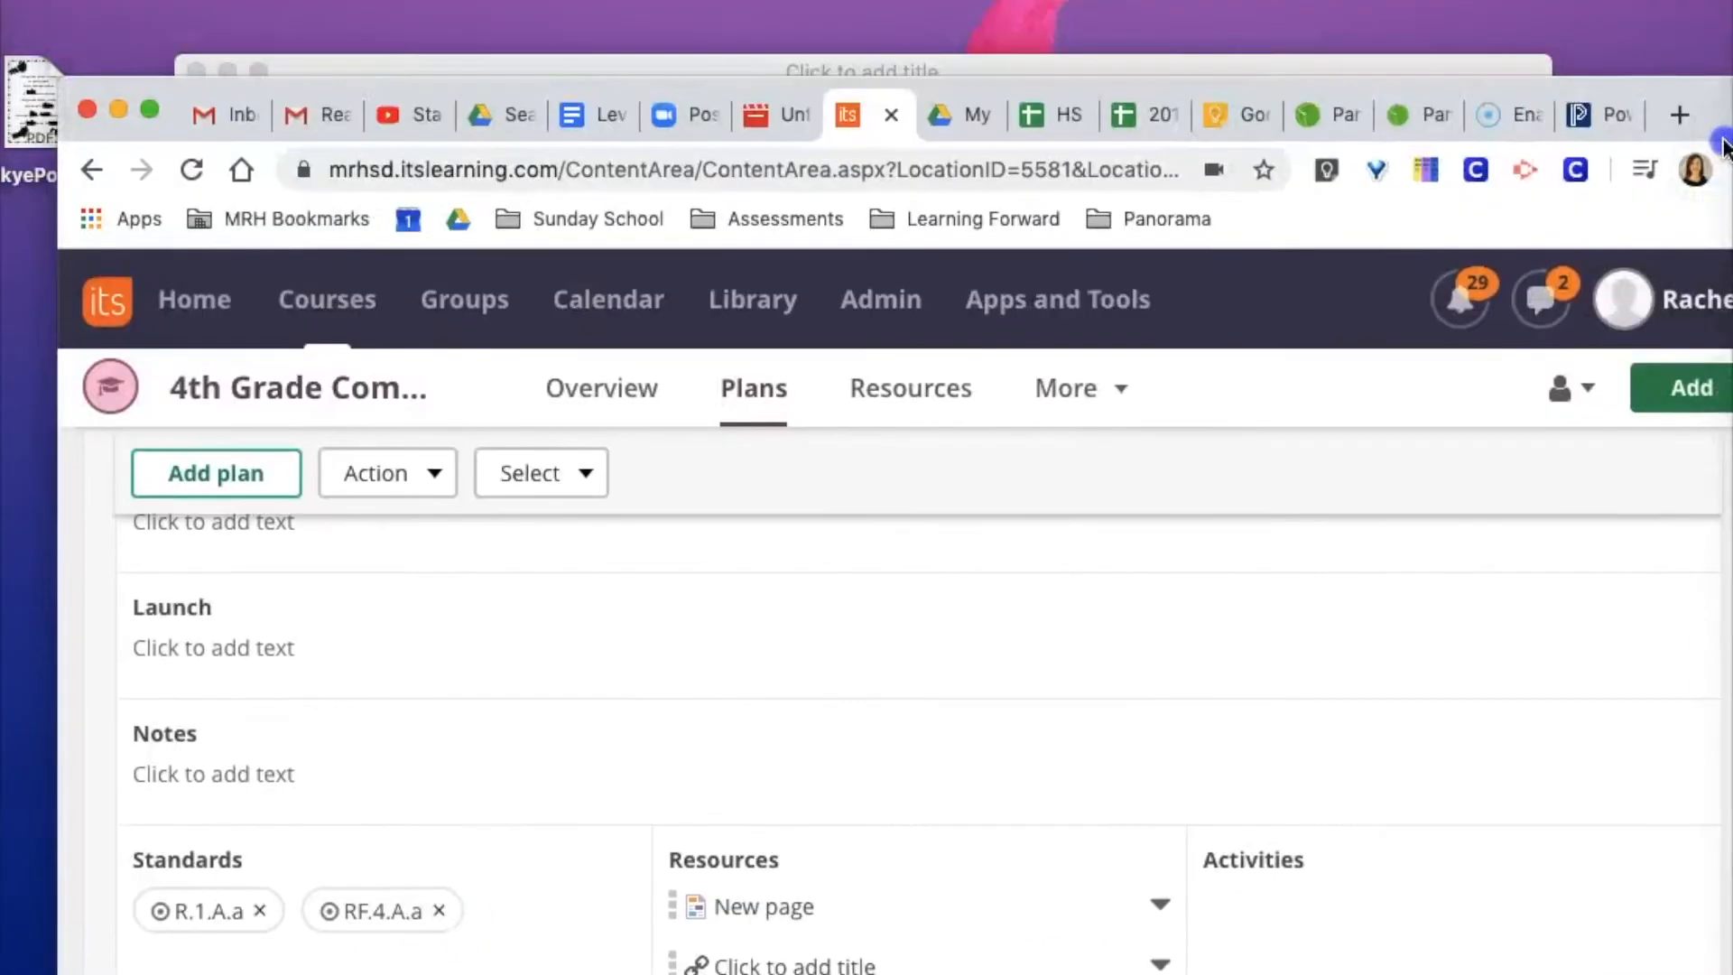
pyautogui.click(1528, 69)
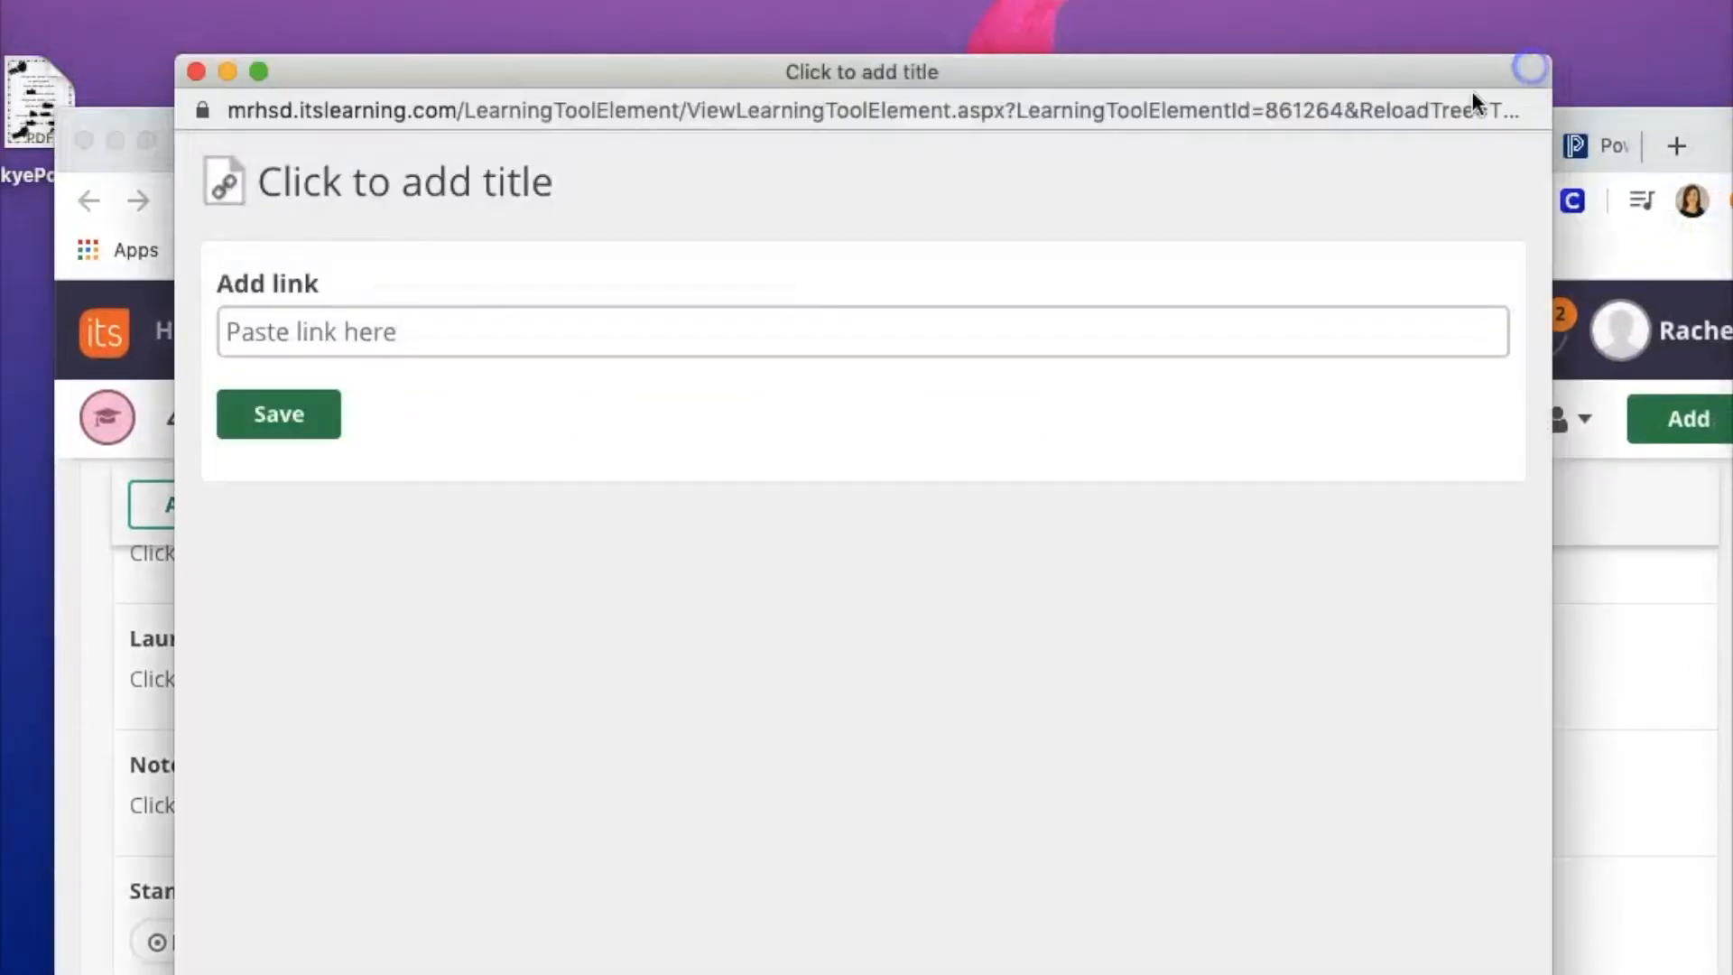
pyautogui.click(391, 332)
pyautogui.write('https://www.youtube.com/watch?v=yryM3r3Ha0o&feature=youtu.be')
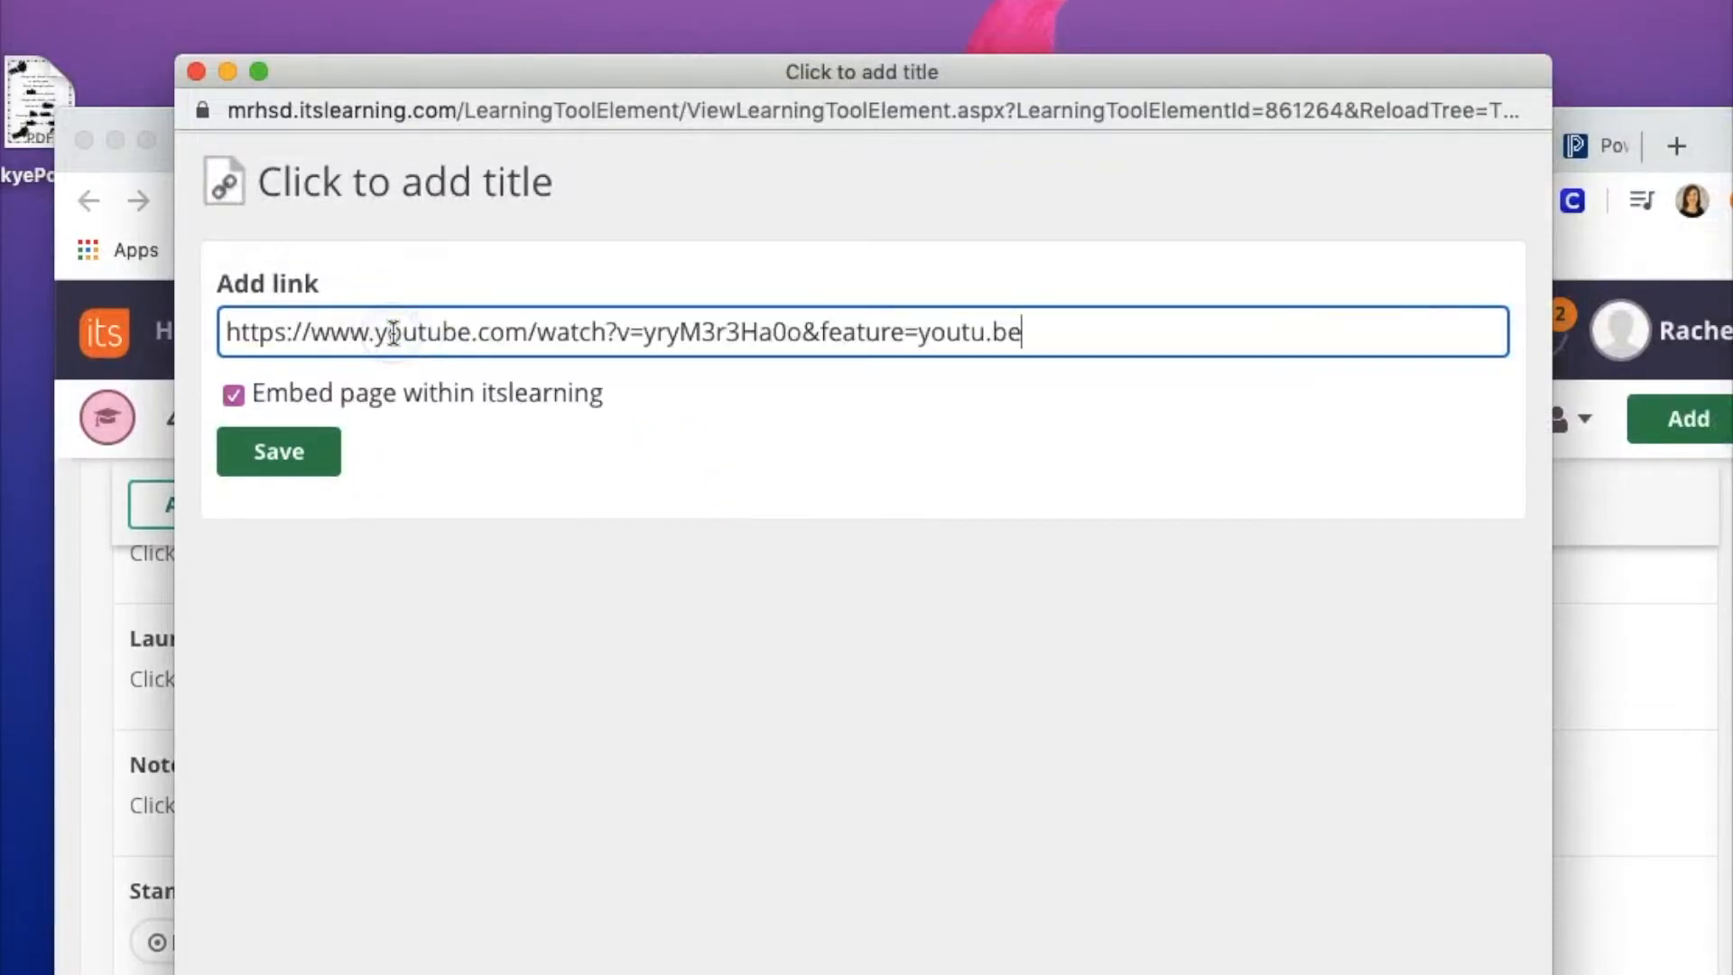
# - Title the link resource Read Aloud Video, save it with the page embedded in itslearning, and close its window
pyautogui.click(414, 185)
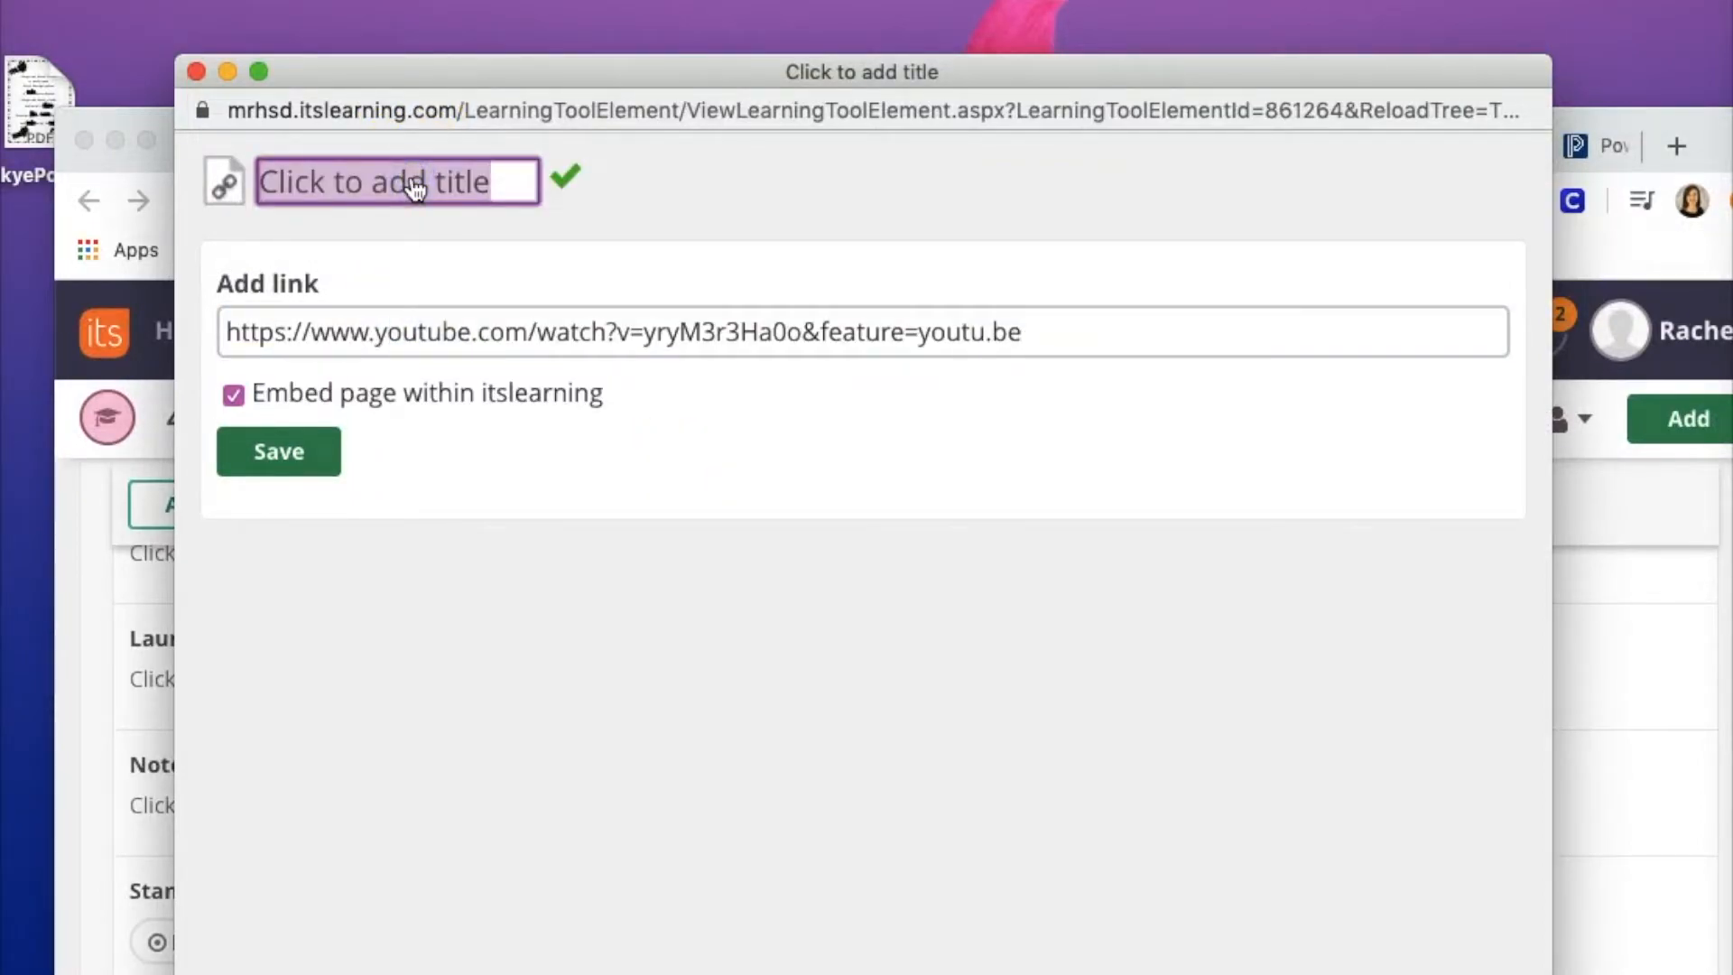
pyautogui.write('Read Aloud Video')
pyautogui.click(276, 450)
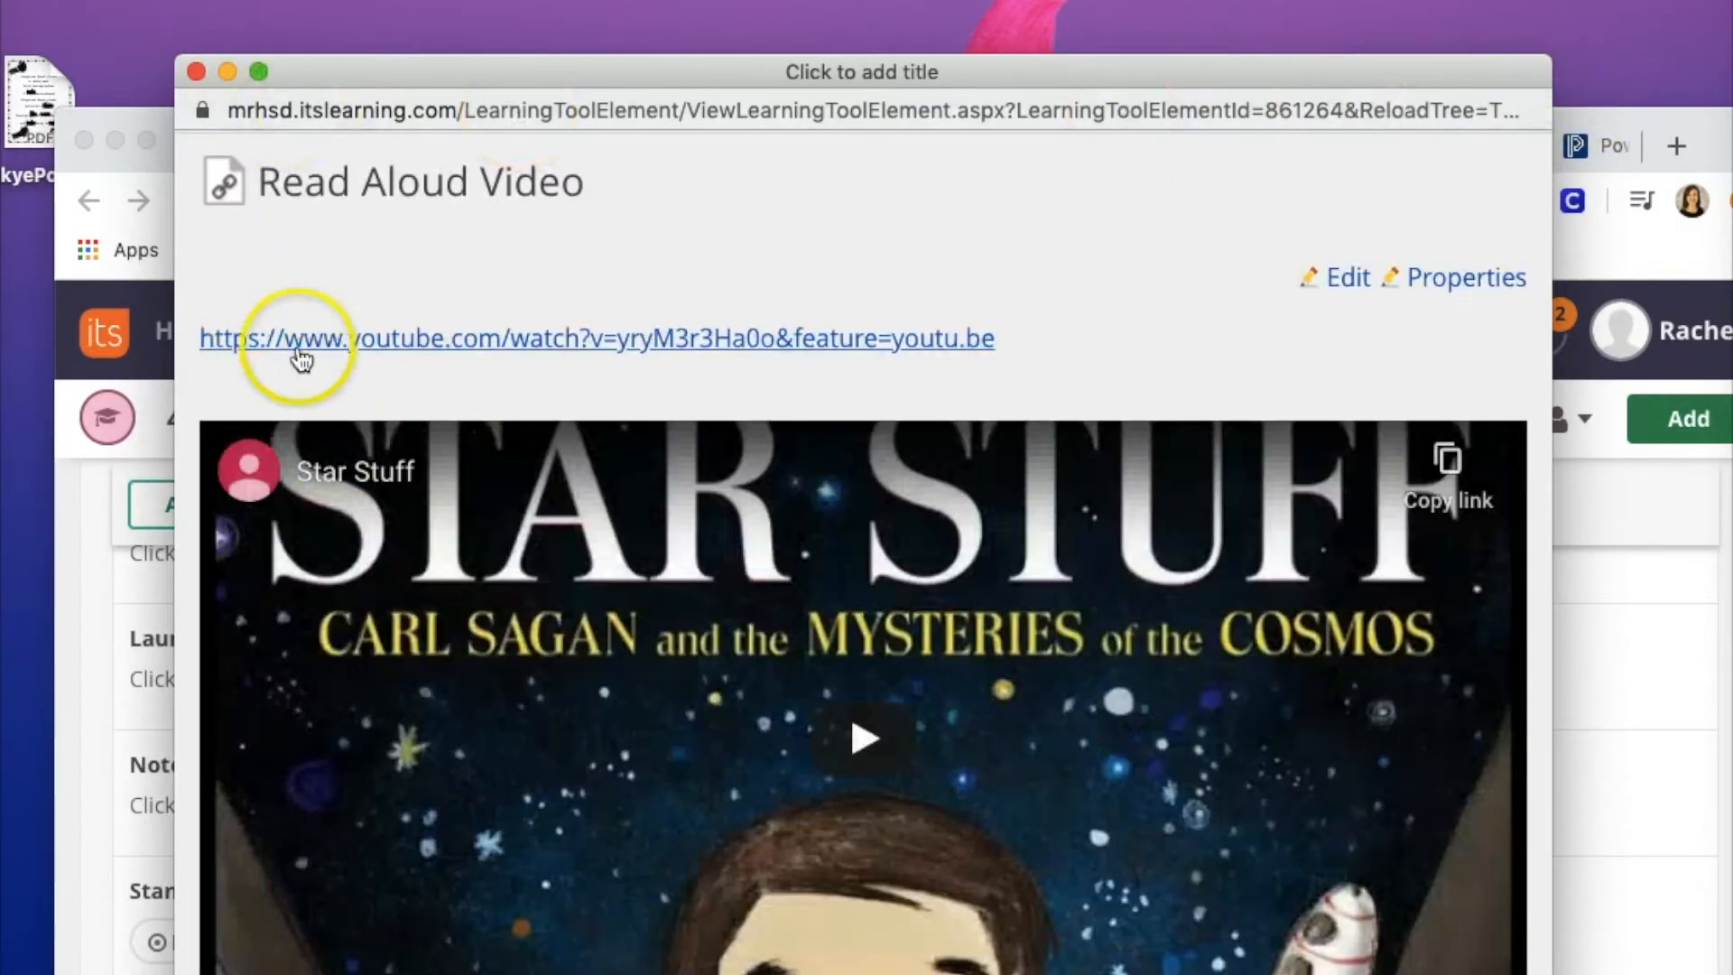
pyautogui.click(196, 71)
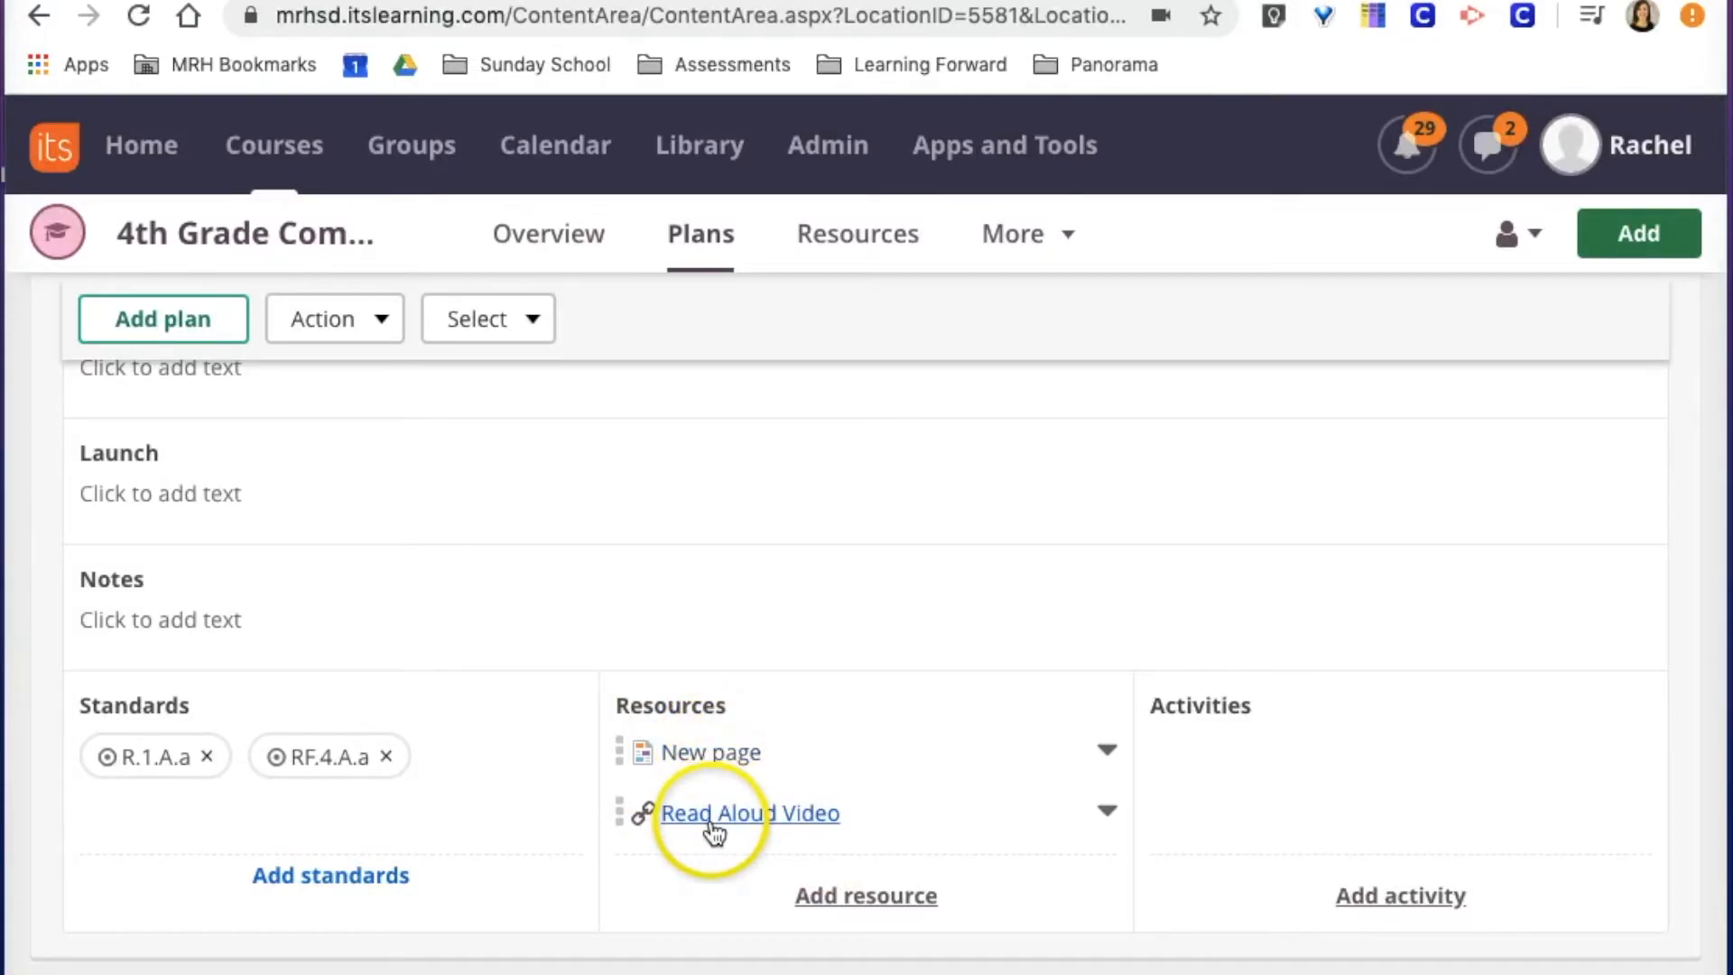
# - Switch the course to the Student view
pyautogui.scroll(-15, 765, 823)
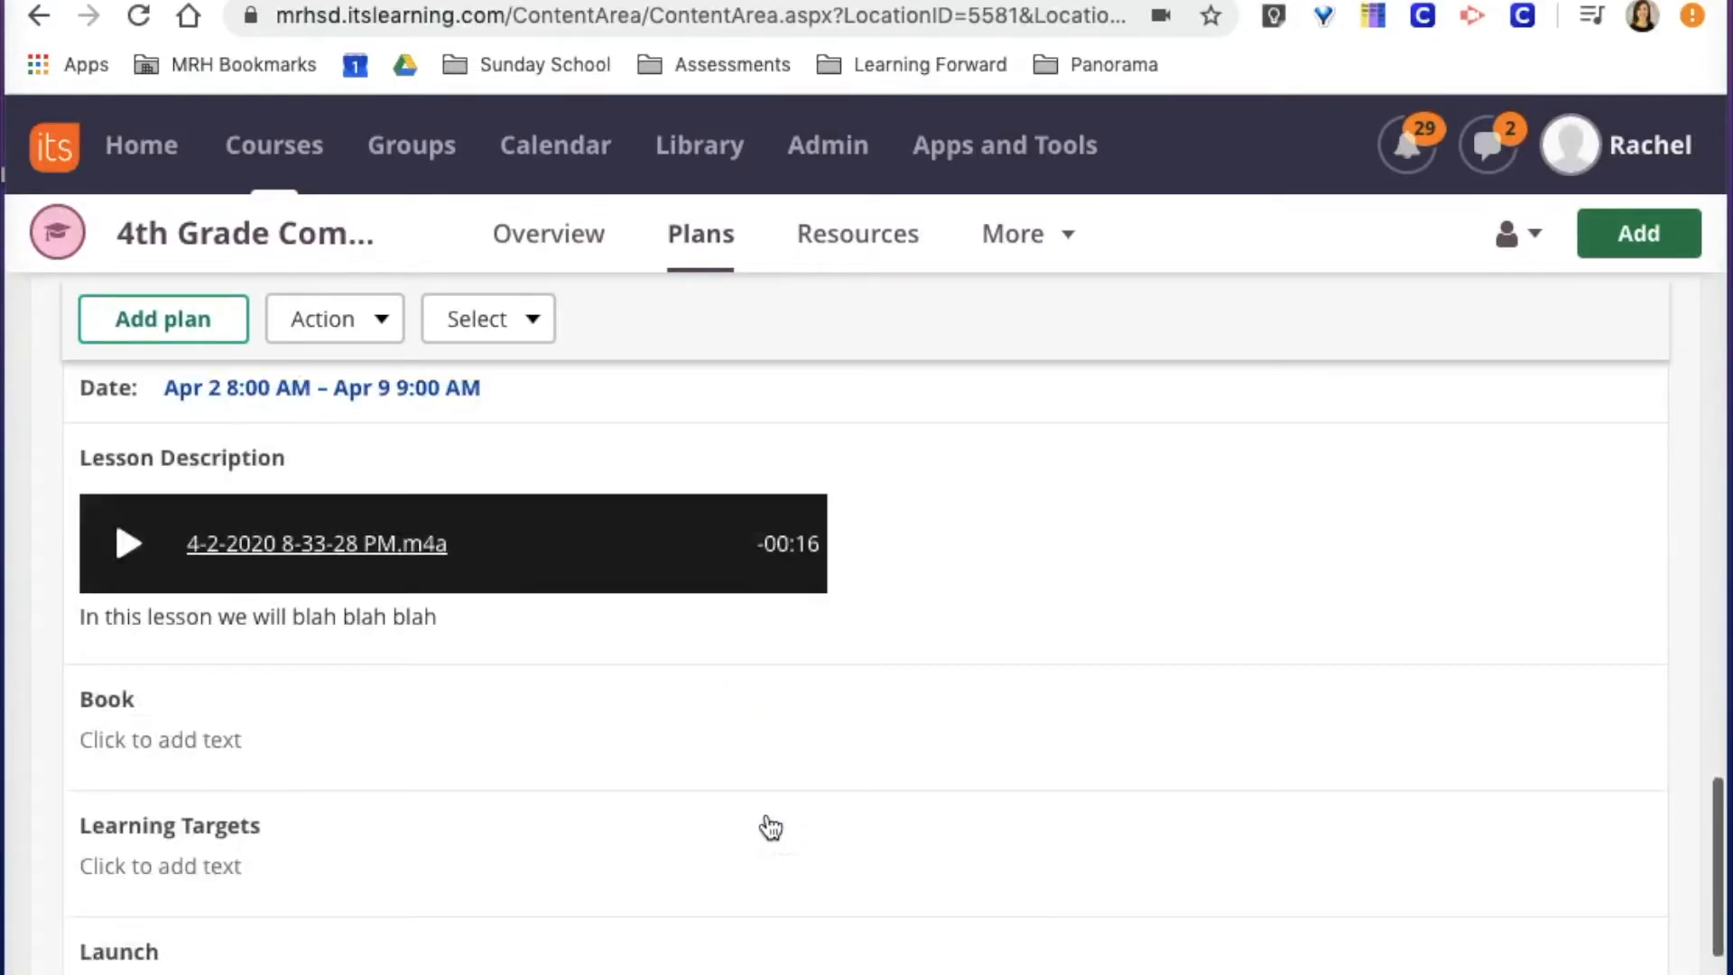
pyautogui.click(1519, 255)
pyautogui.click(1454, 437)
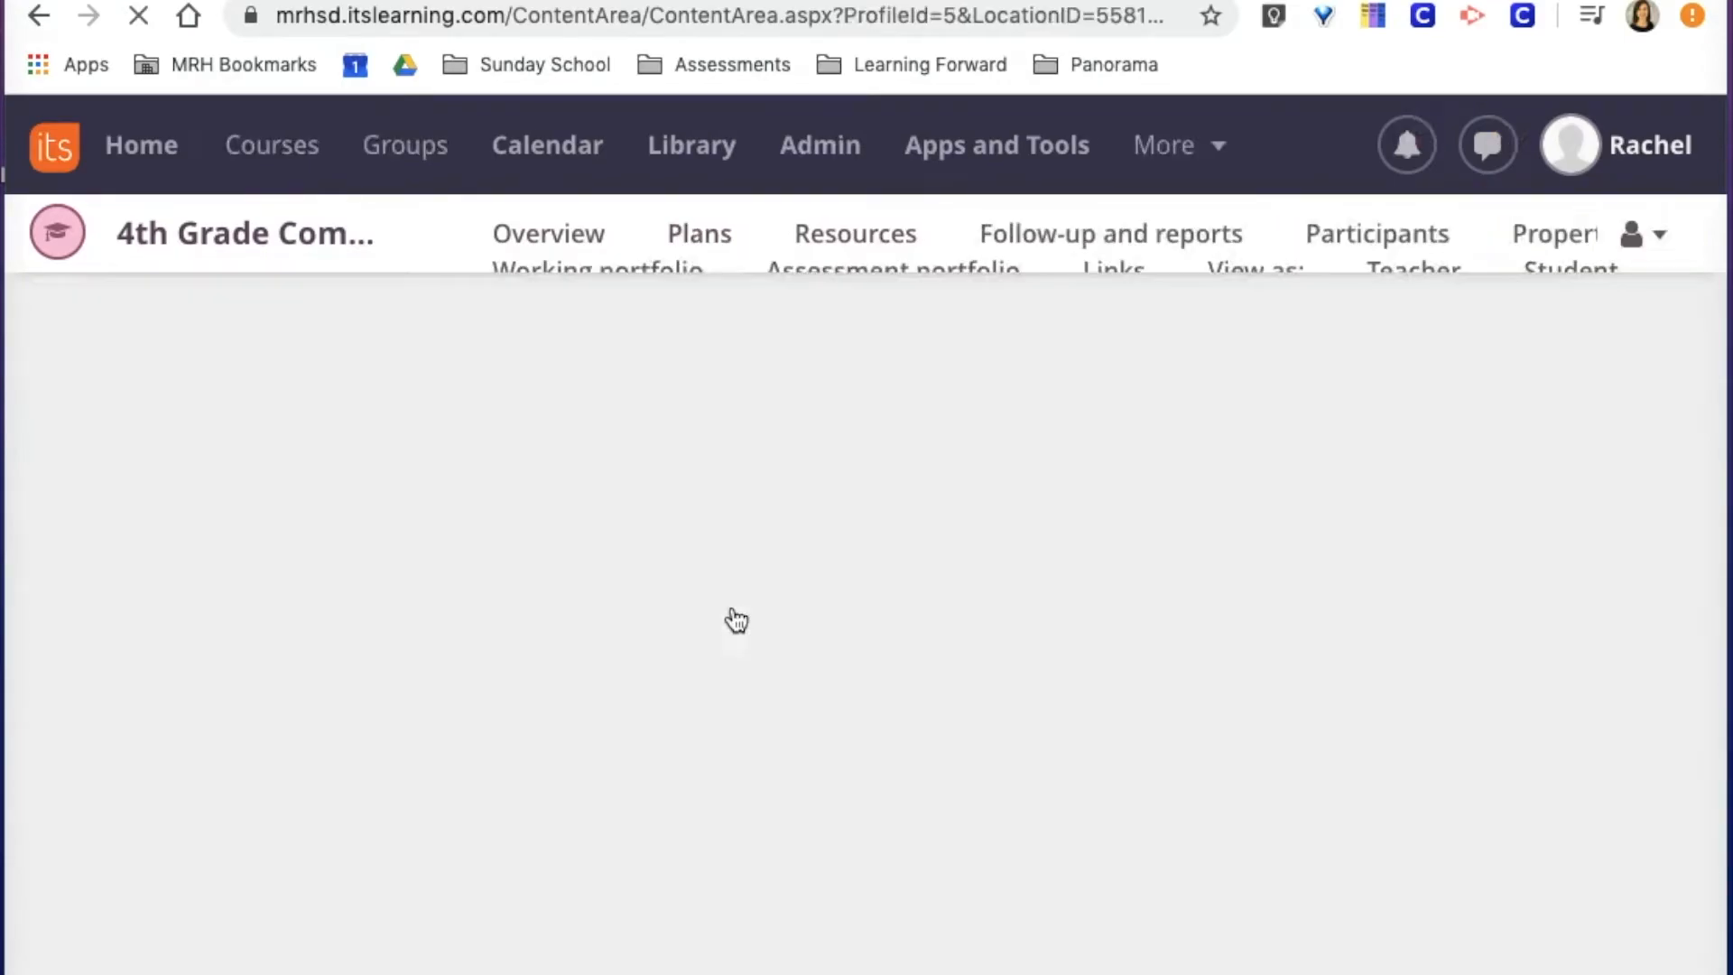
# - Look through the lesson plans on the student's course overview as far as Test Plan #2
pyautogui.scroll(-5, 636, 539)
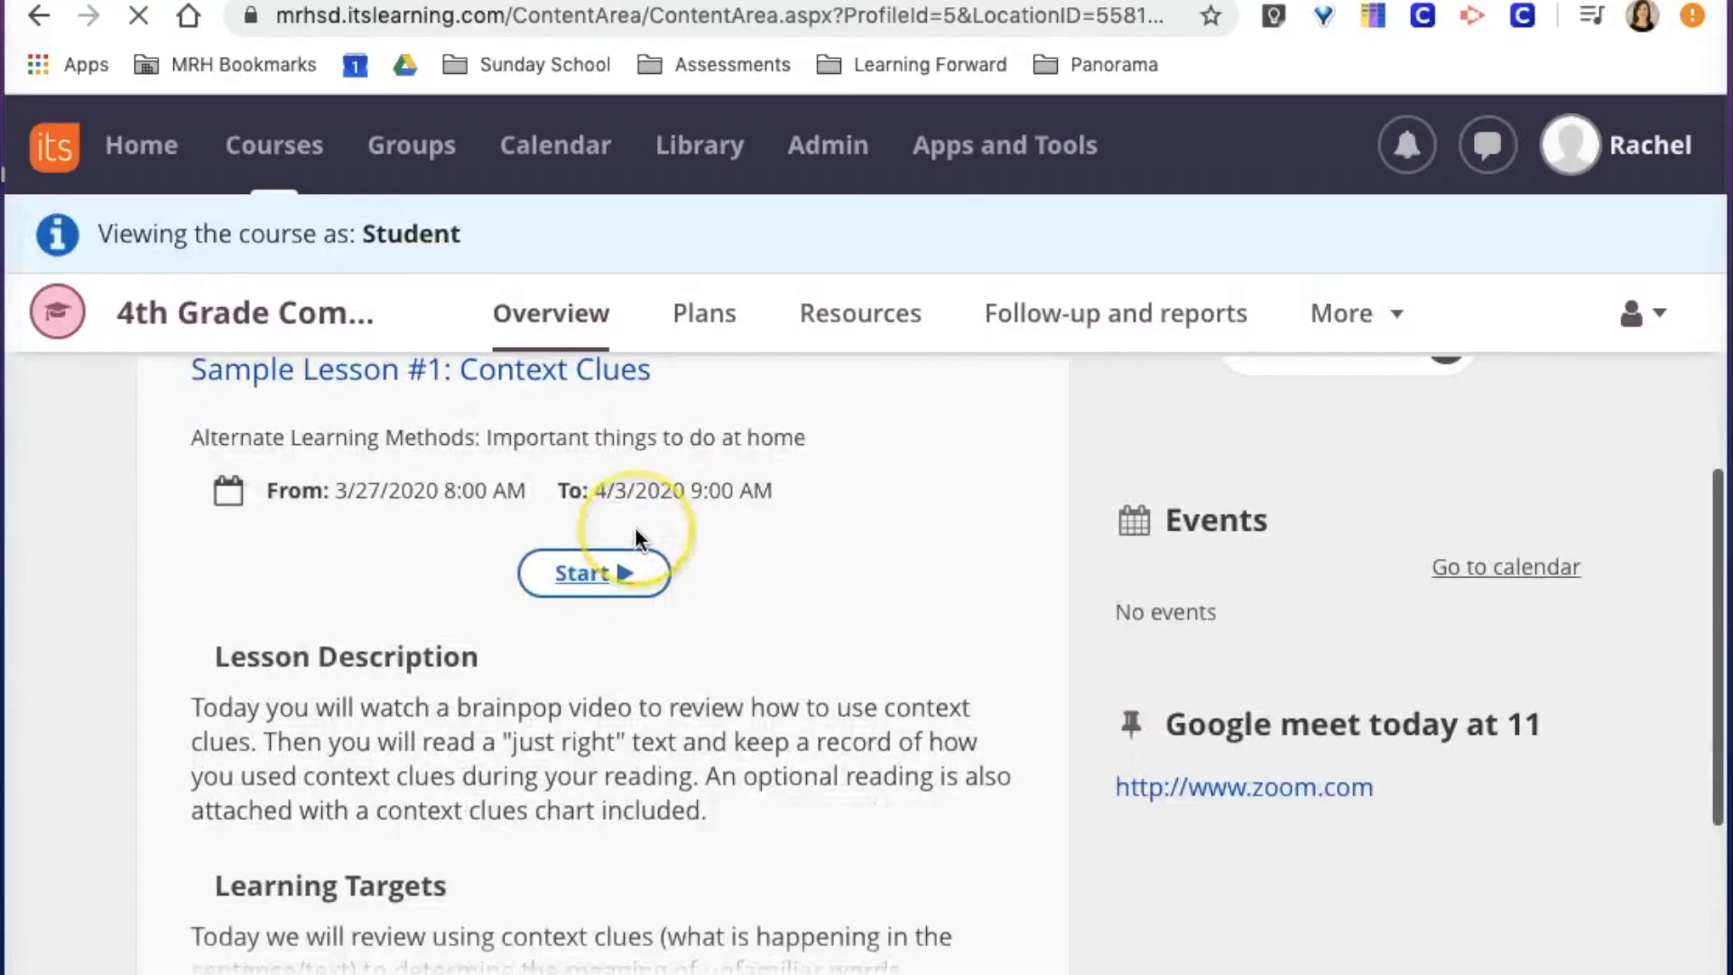
pyautogui.scroll(-5, 622, 568)
pyautogui.click(576, 575)
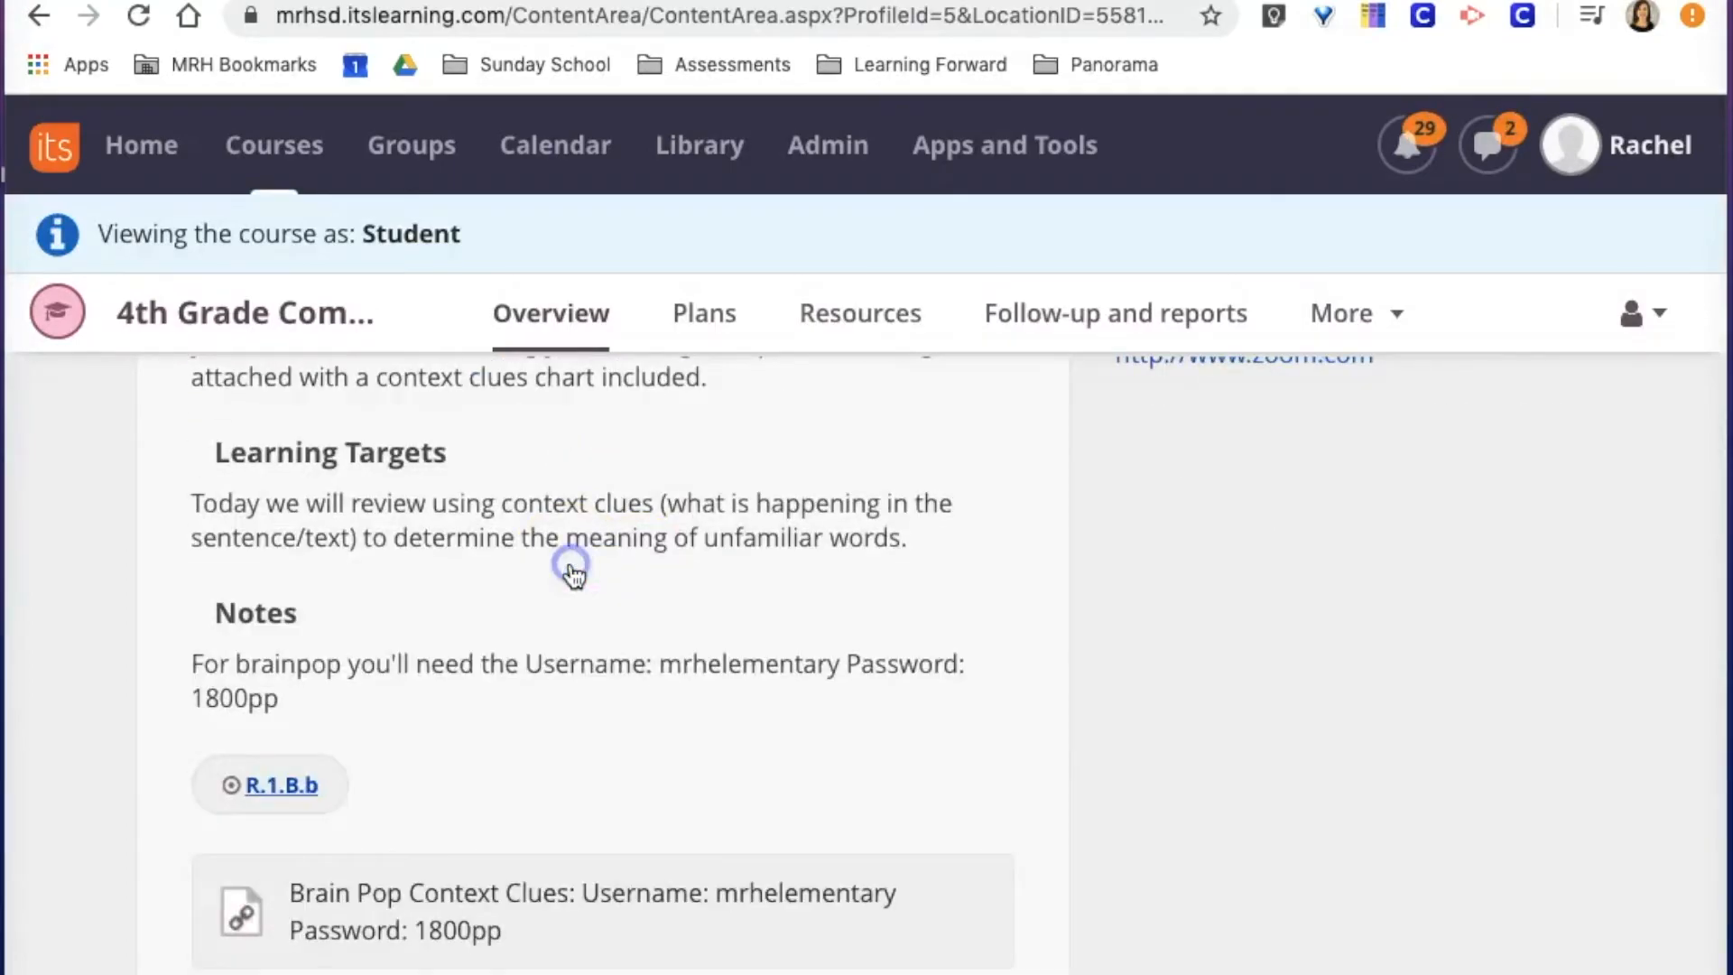
pyautogui.click(735, 608)
pyautogui.scroll(-15, 735, 609)
pyautogui.scroll(-15, 737, 614)
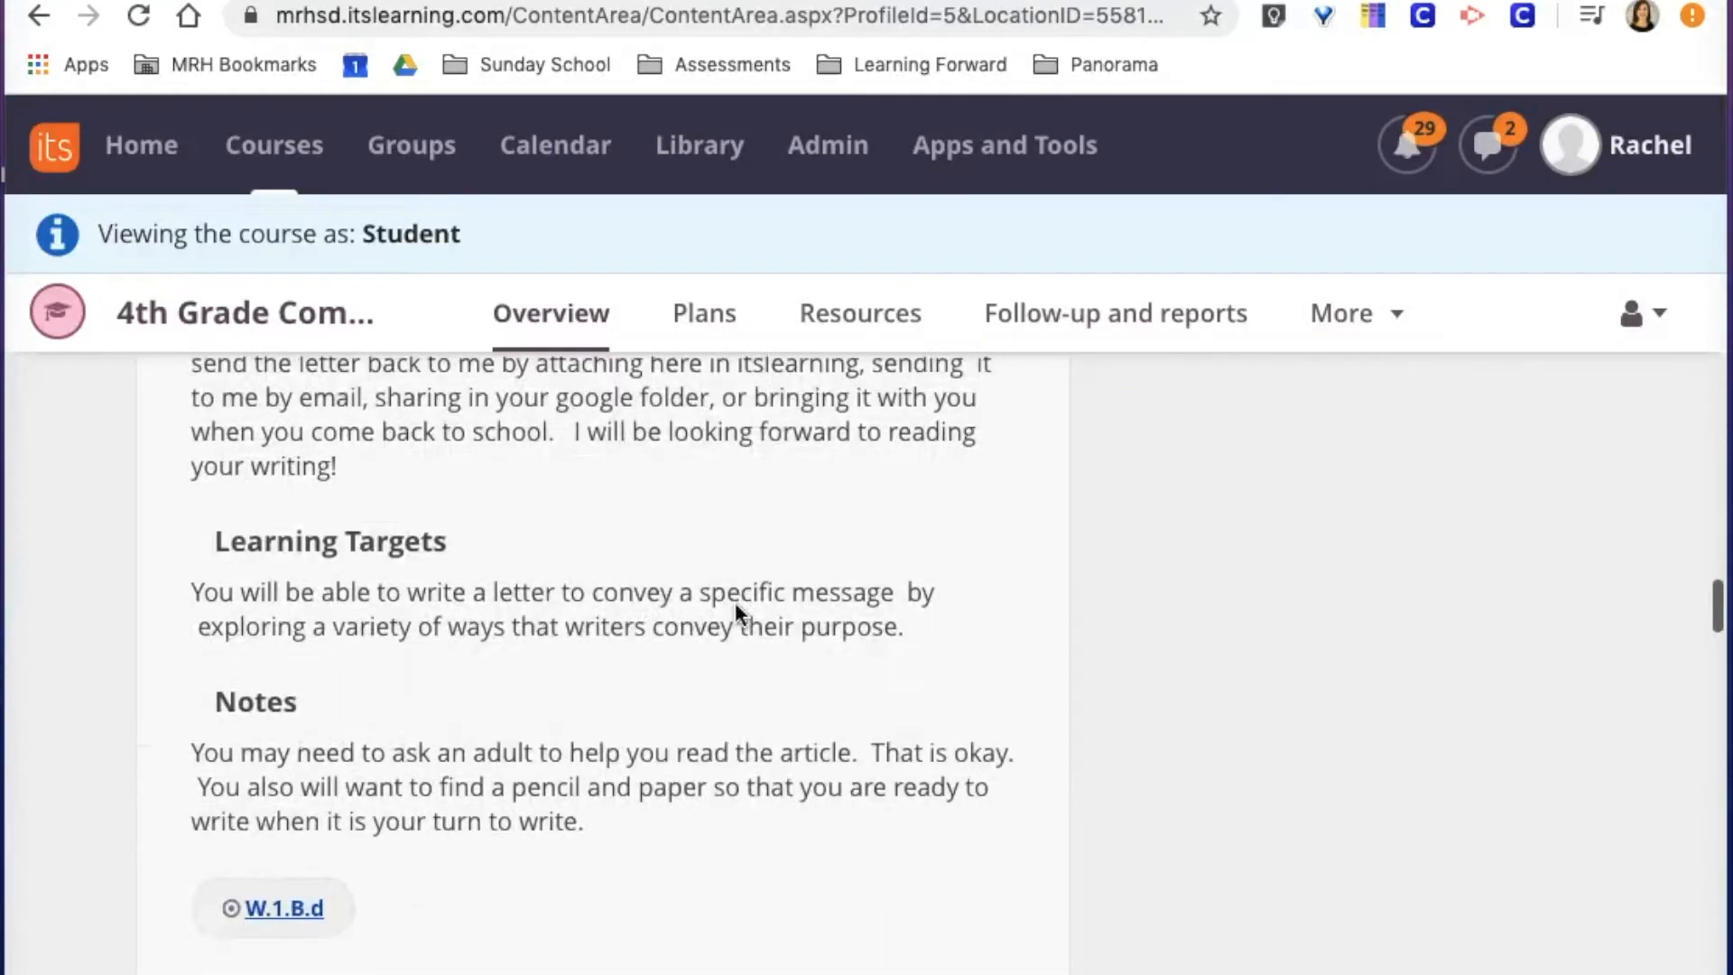
pyautogui.scroll(-20, 738, 614)
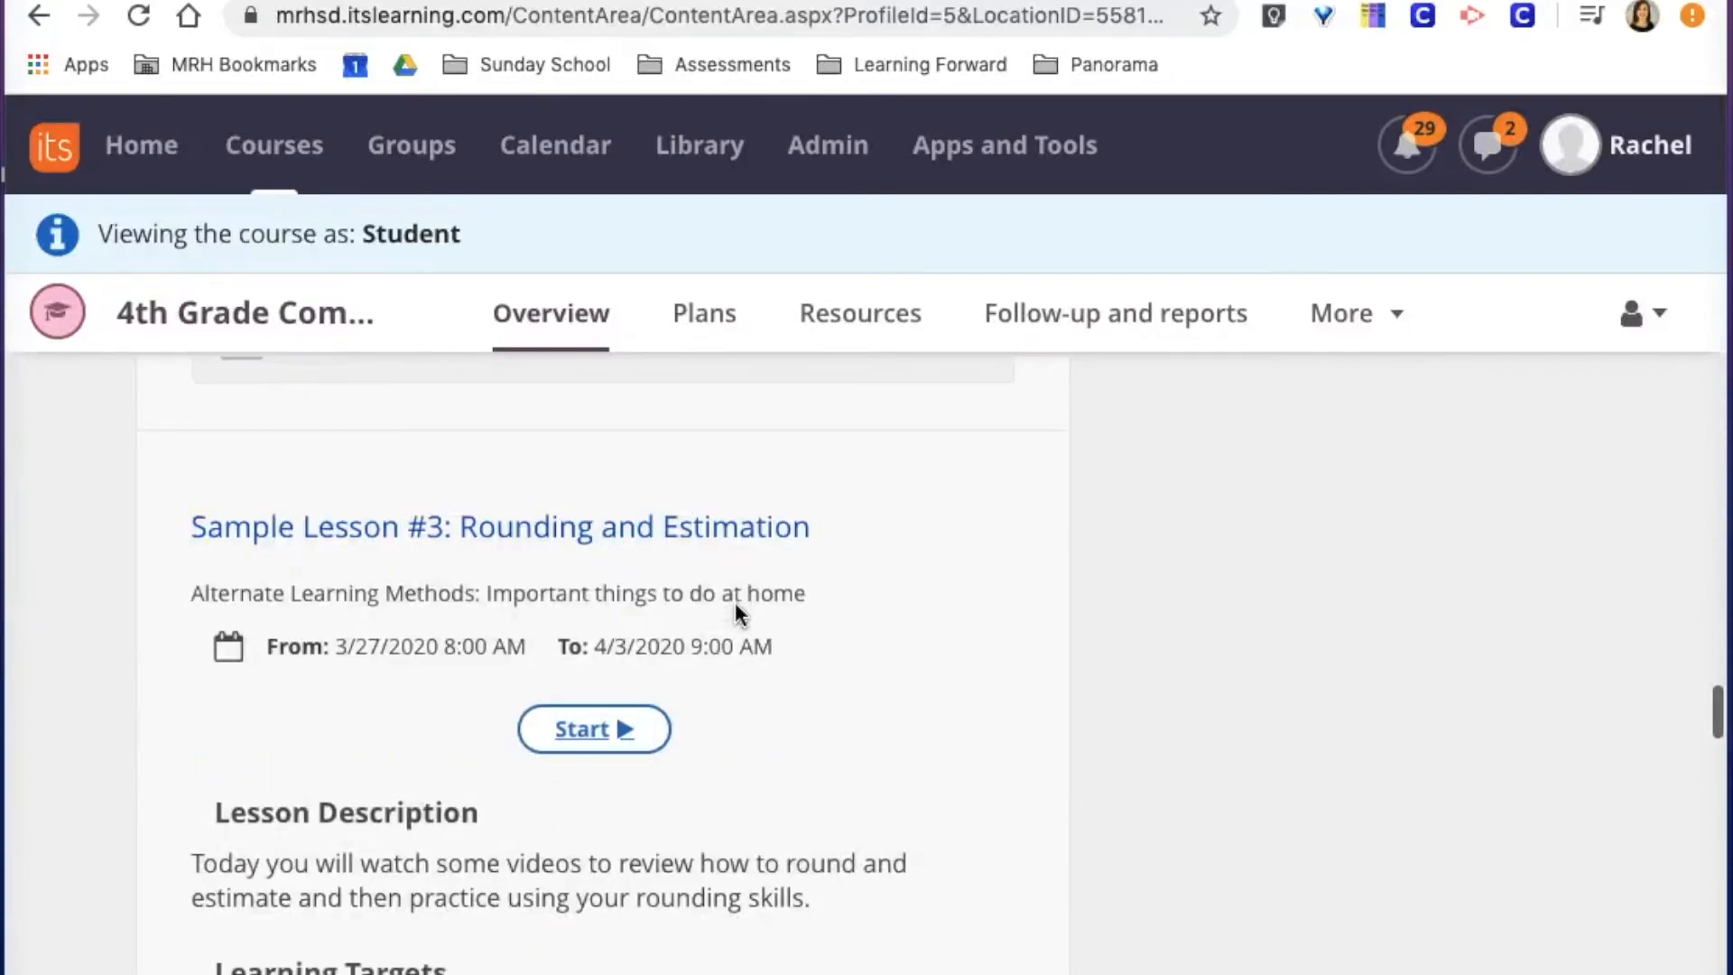
pyautogui.scroll(2, 737, 614)
pyautogui.scroll(-20, 738, 614)
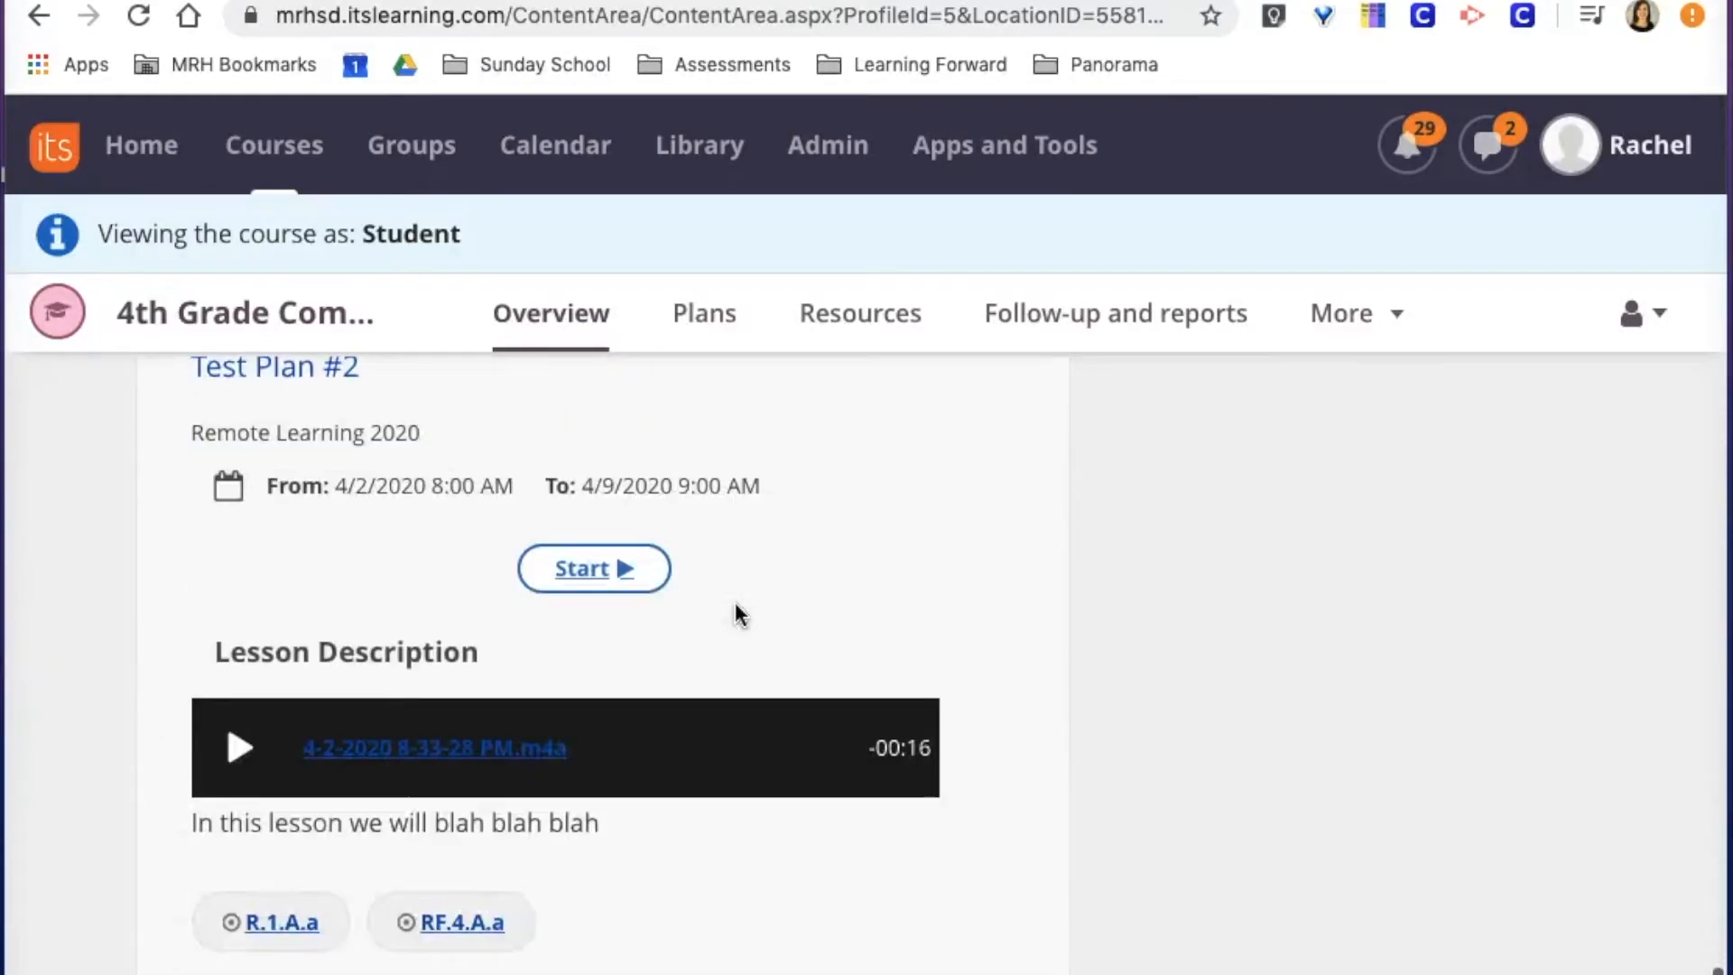
pyautogui.scroll(2, 735, 612)
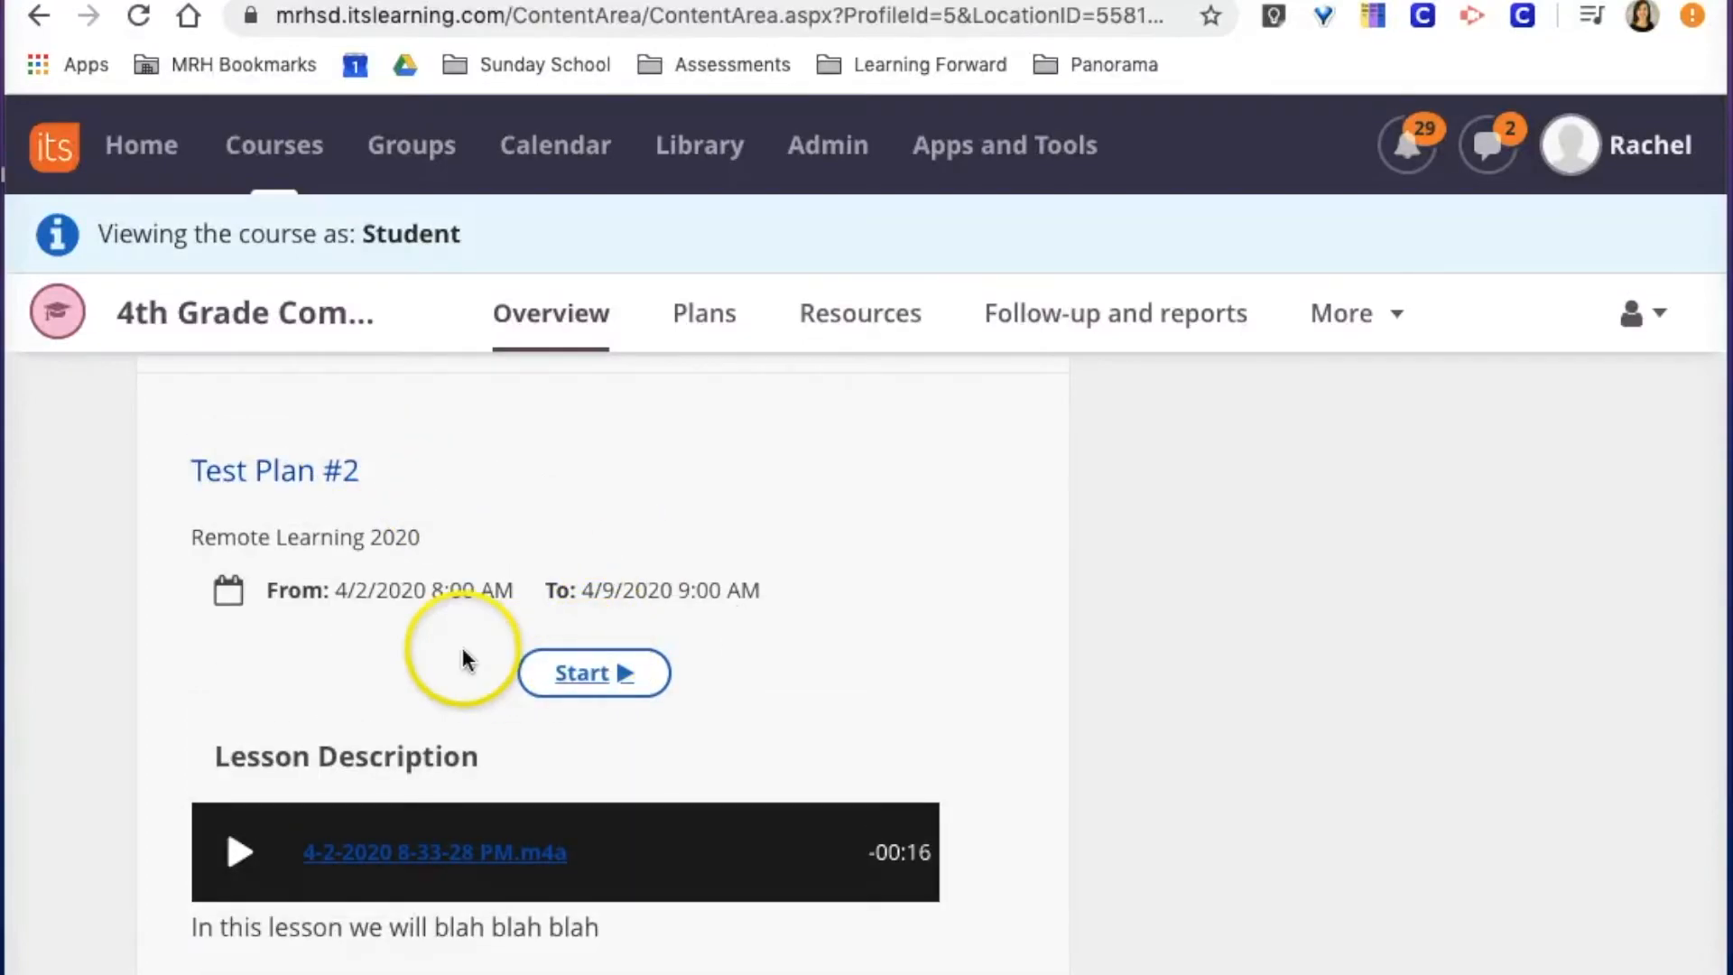
pyautogui.scroll(2, 462, 649)
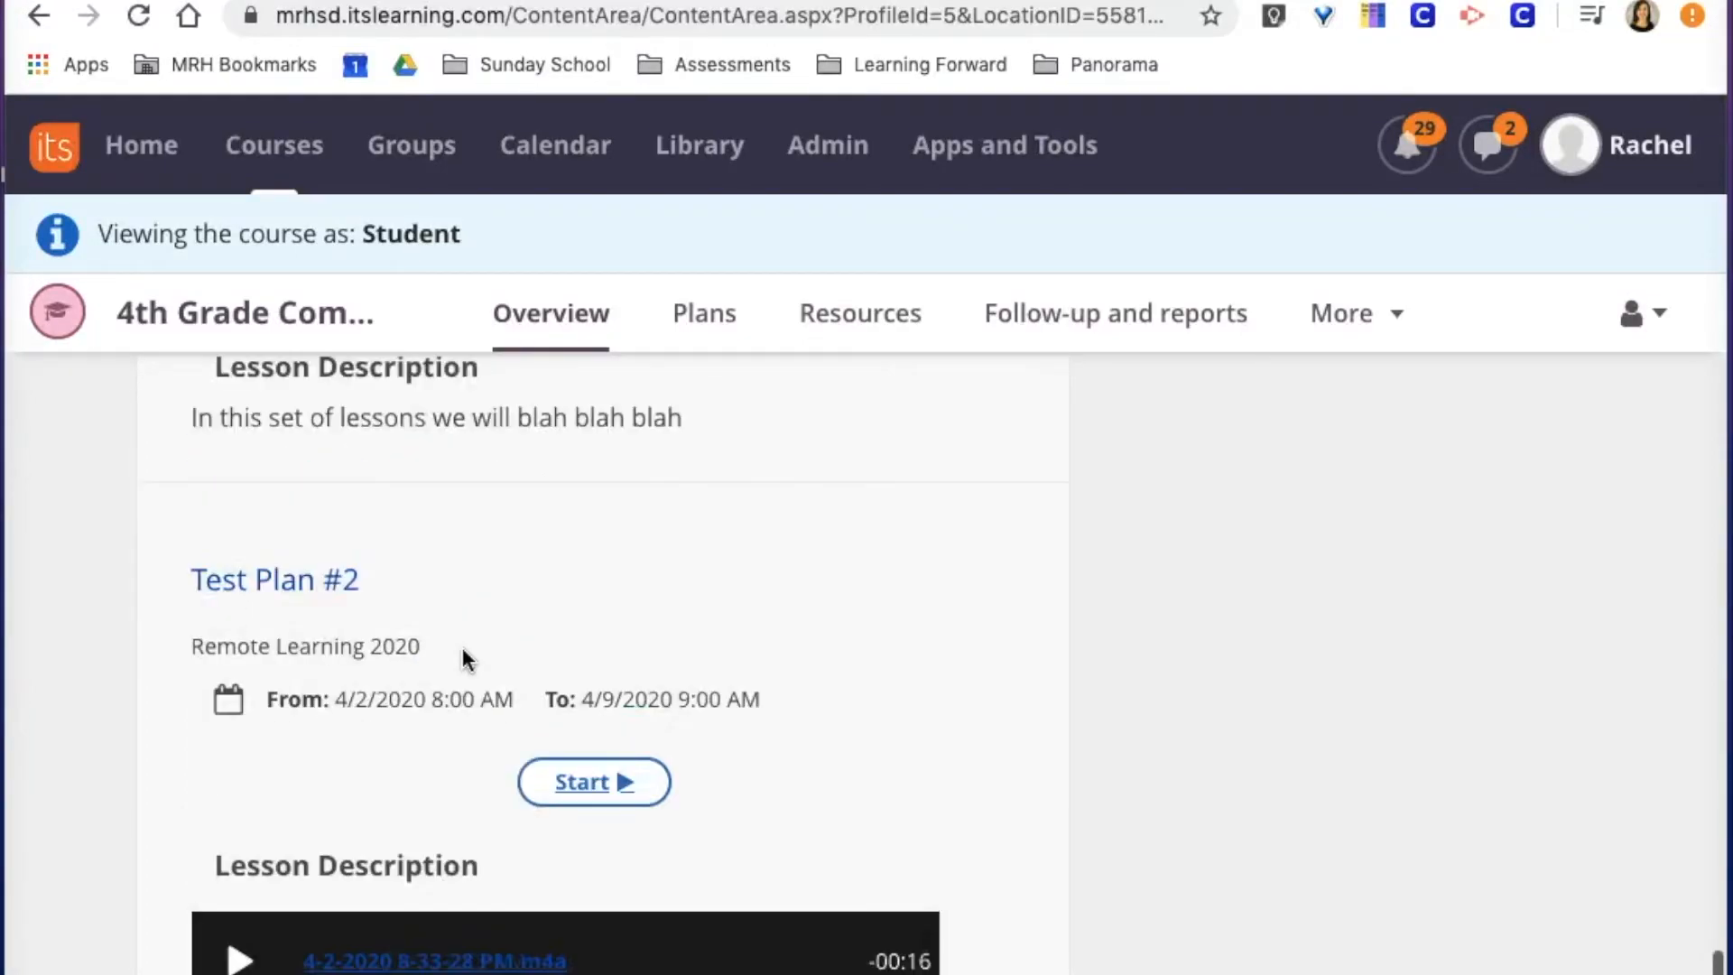
pyautogui.scroll(-1, 462, 649)
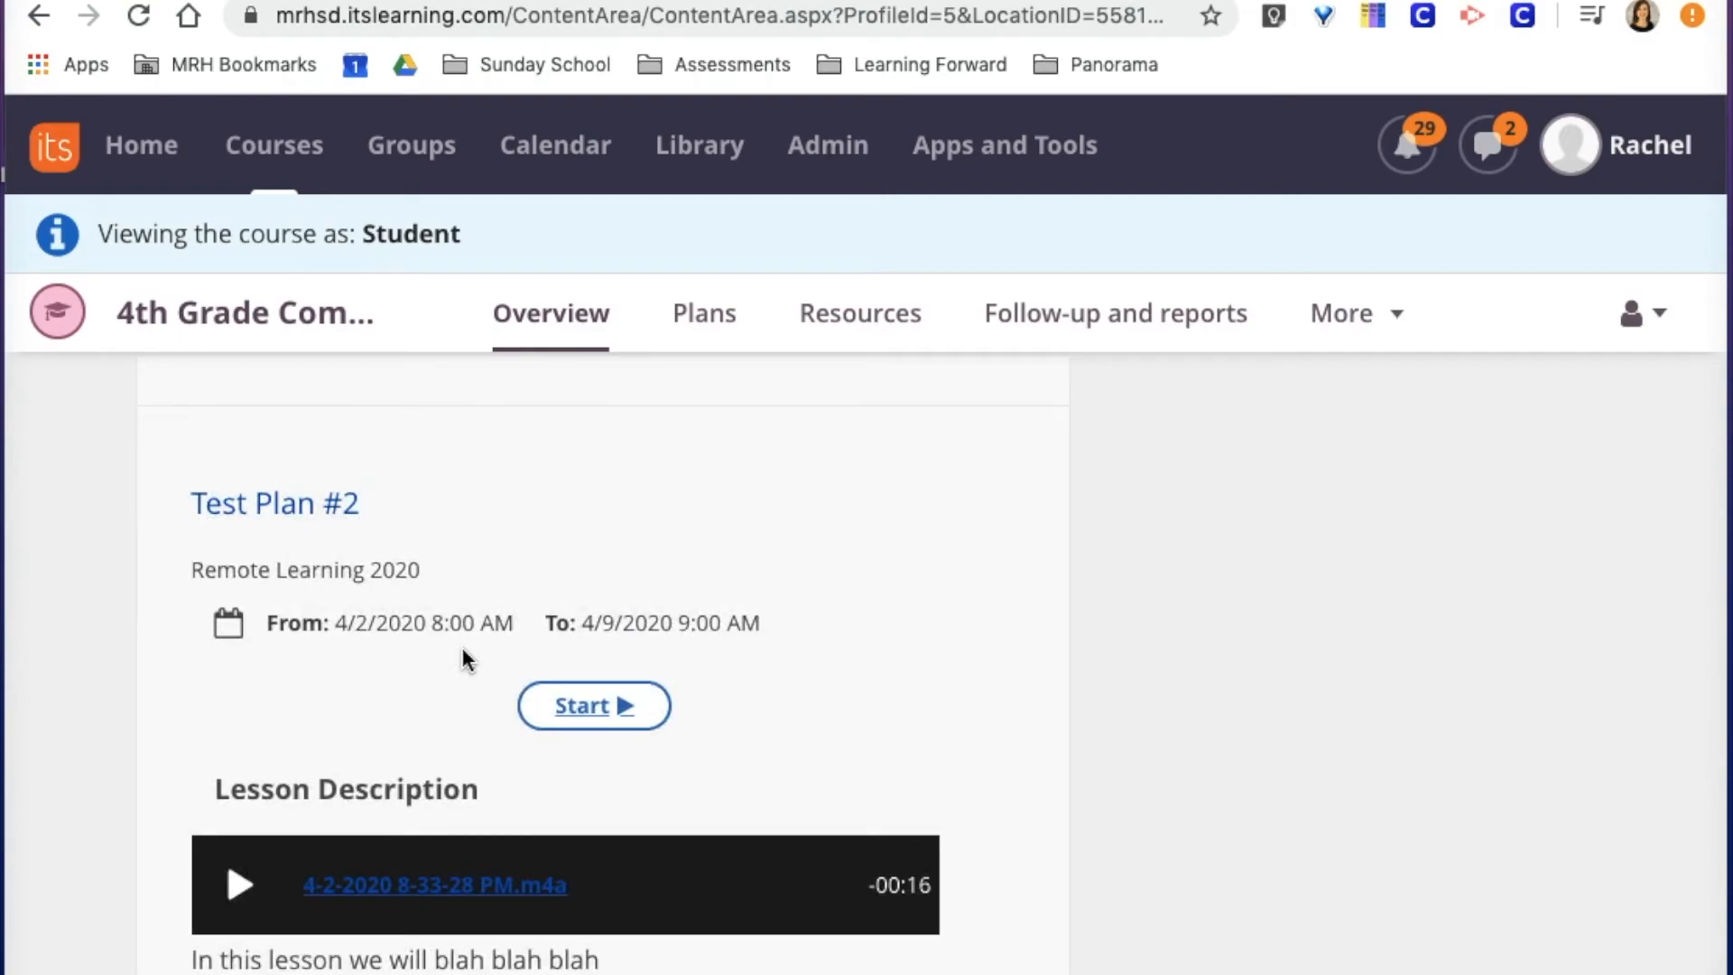
pyautogui.scroll(-1, 464, 657)
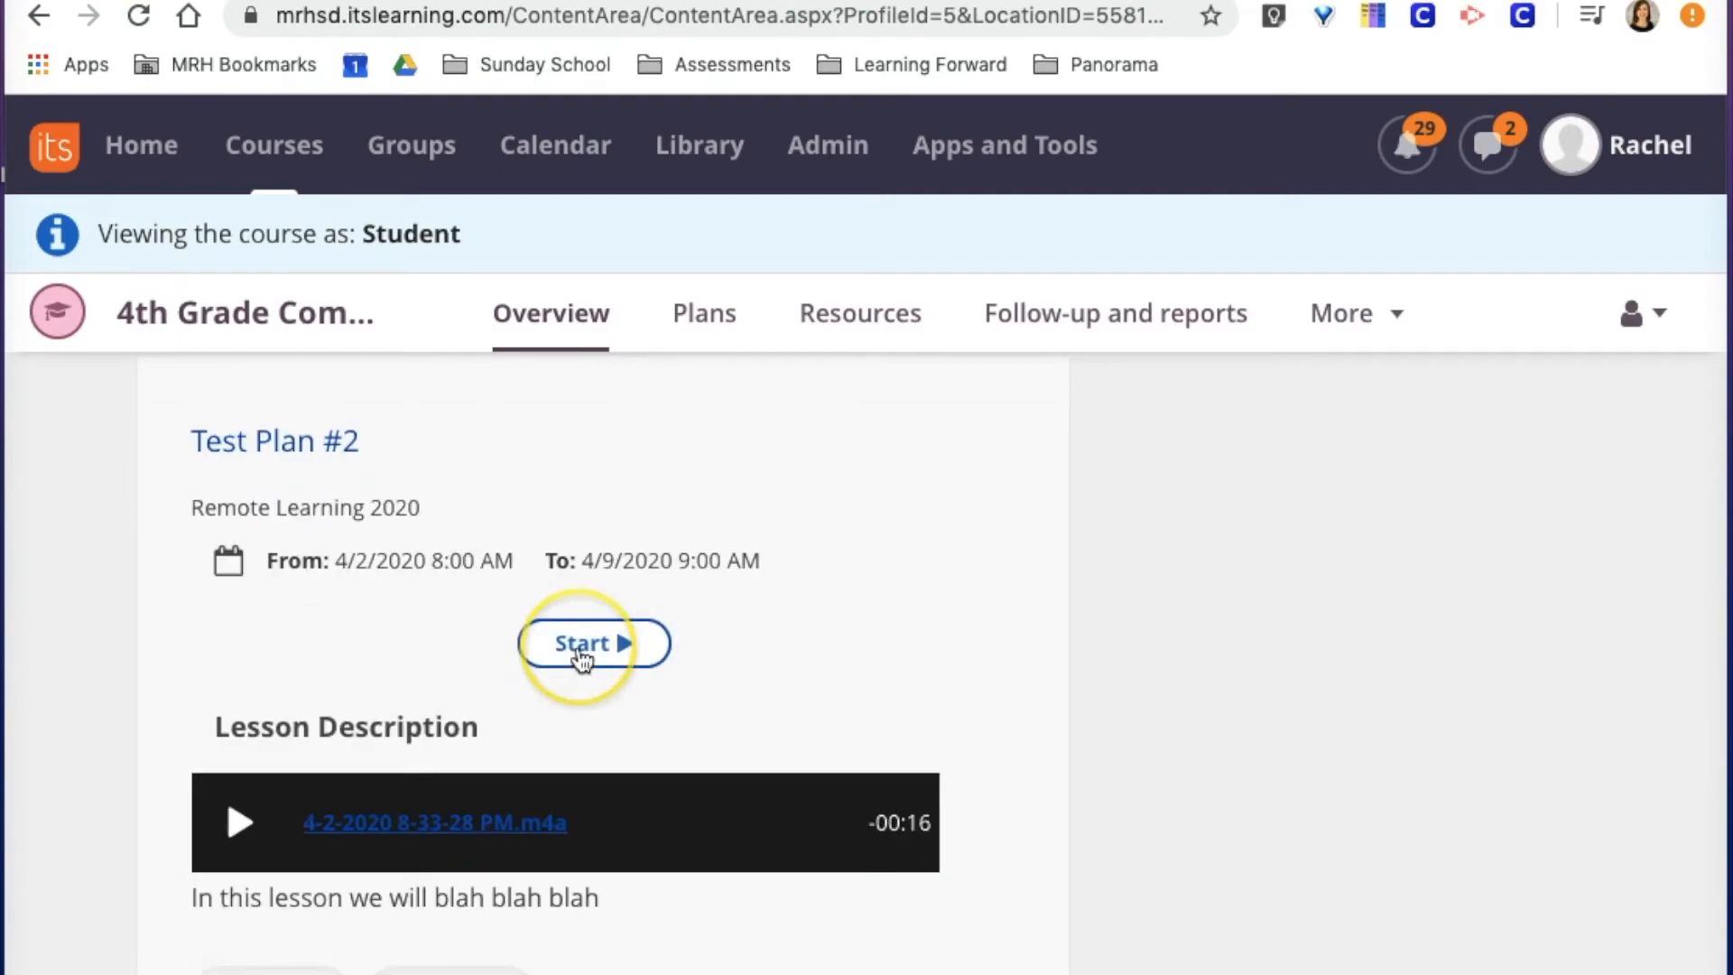
# - Start Test Plan #2 as a student, play the audio recording in its lesson description briefly, and pause it
pyautogui.click(580, 652)
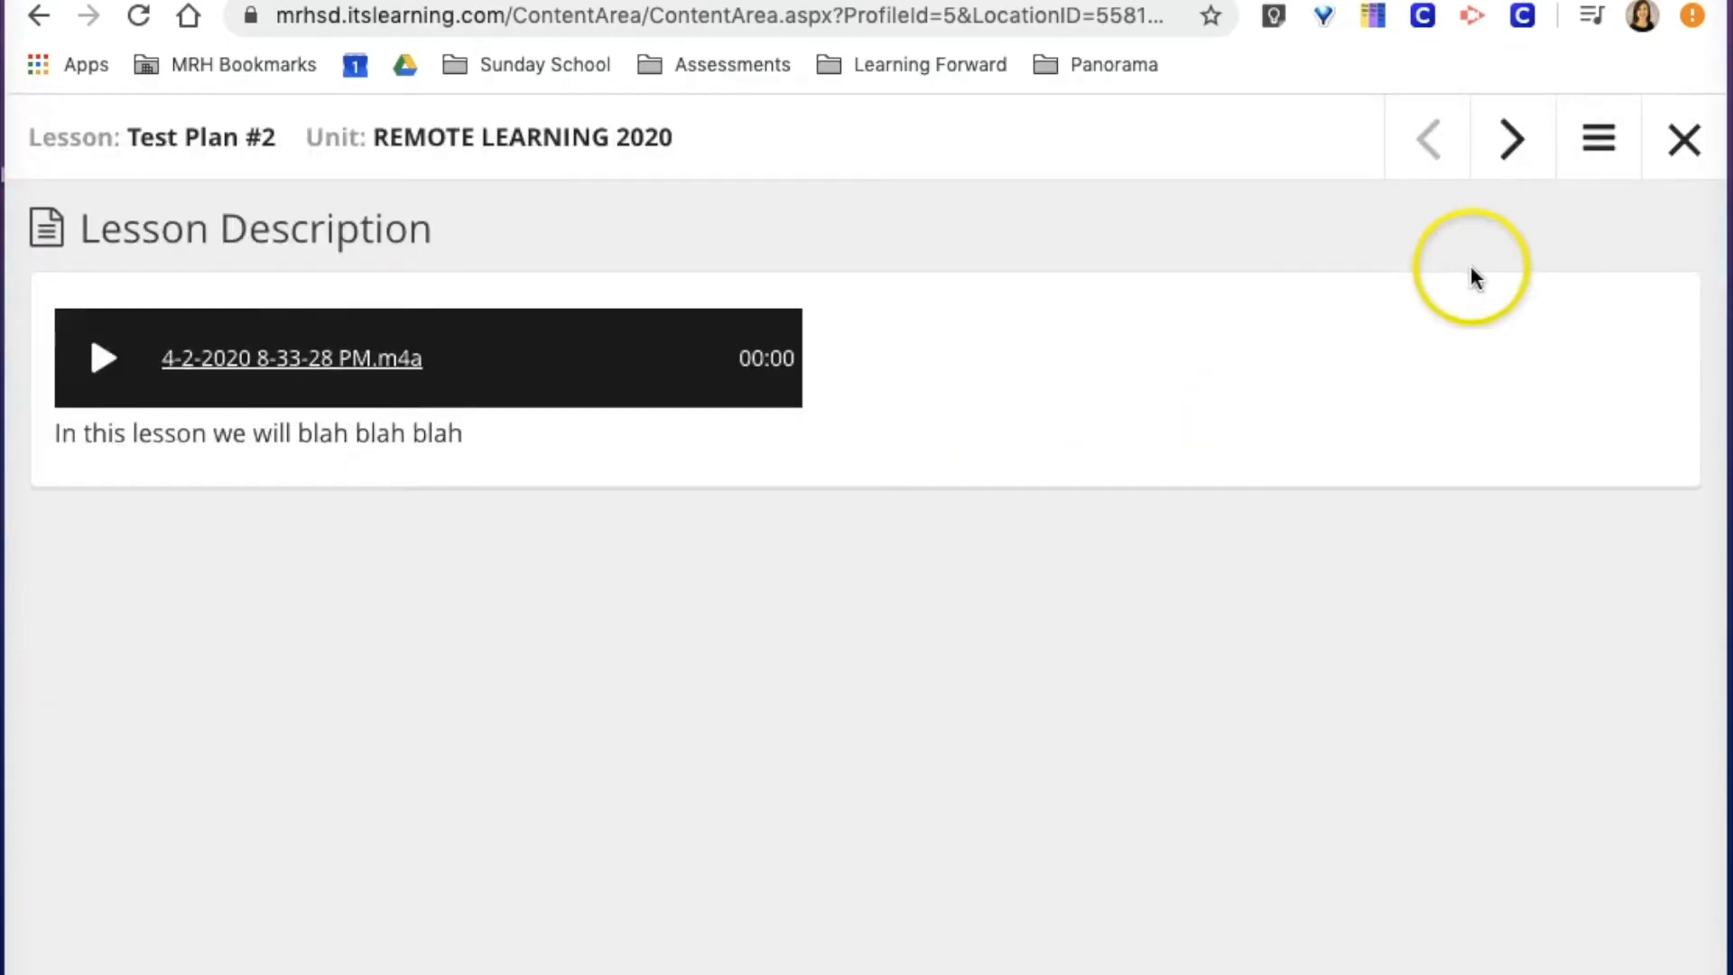
pyautogui.click(90, 368)
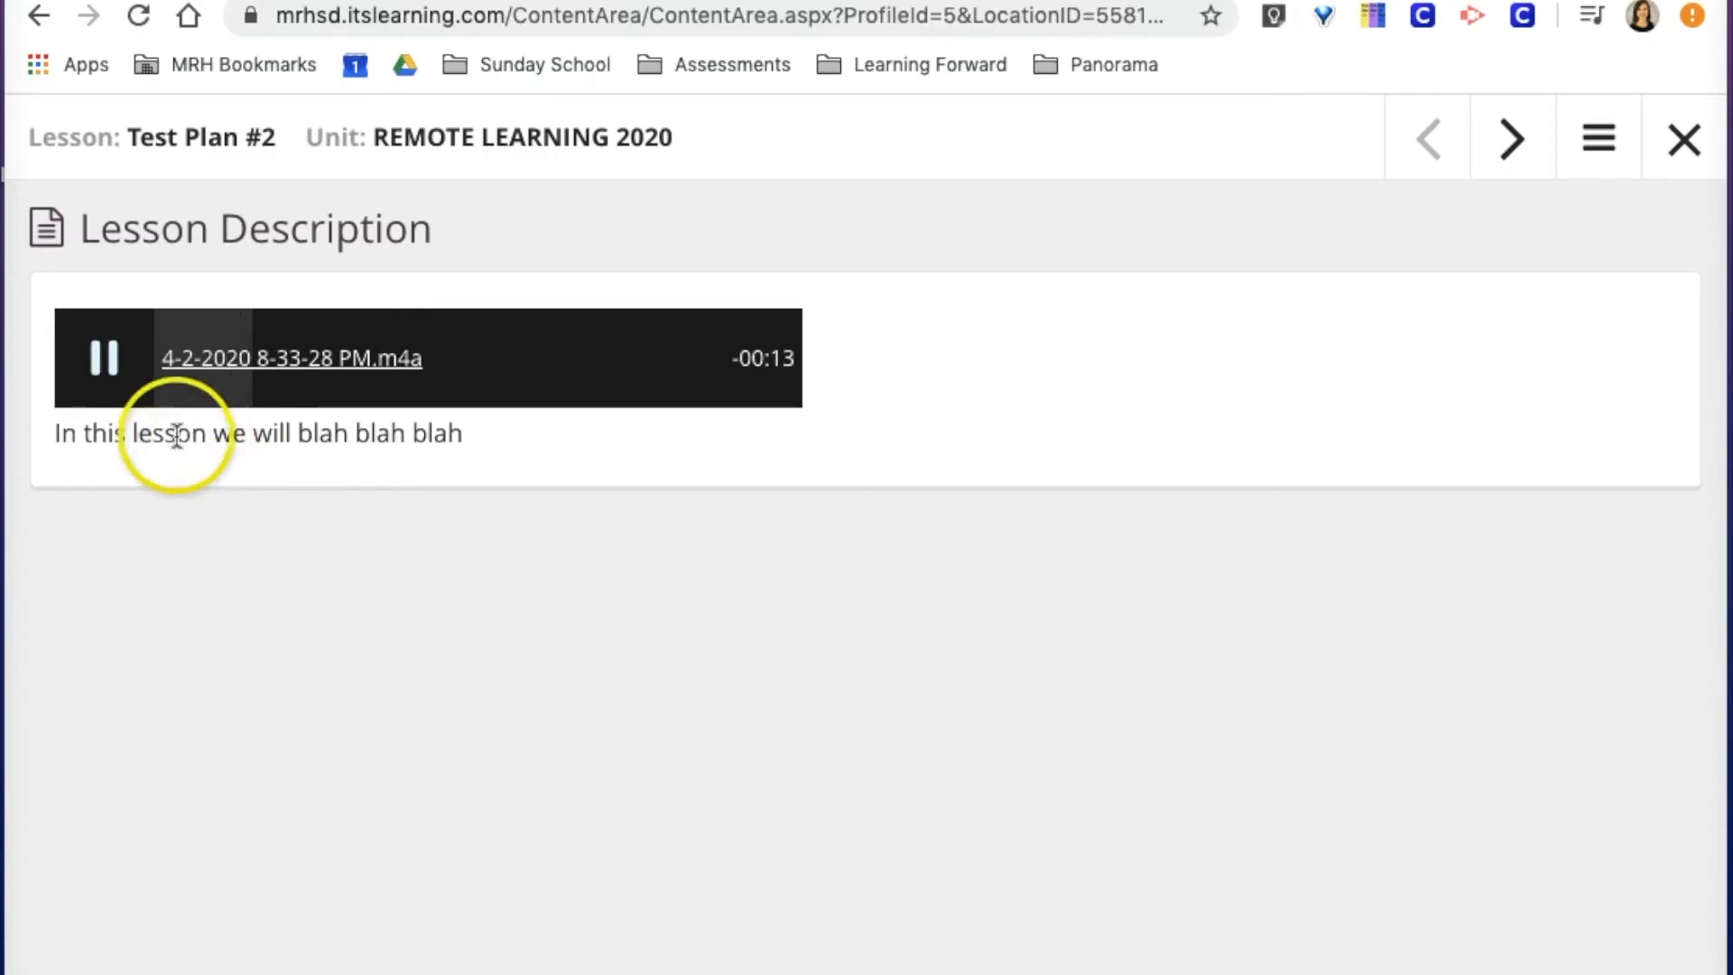
pyautogui.click(106, 366)
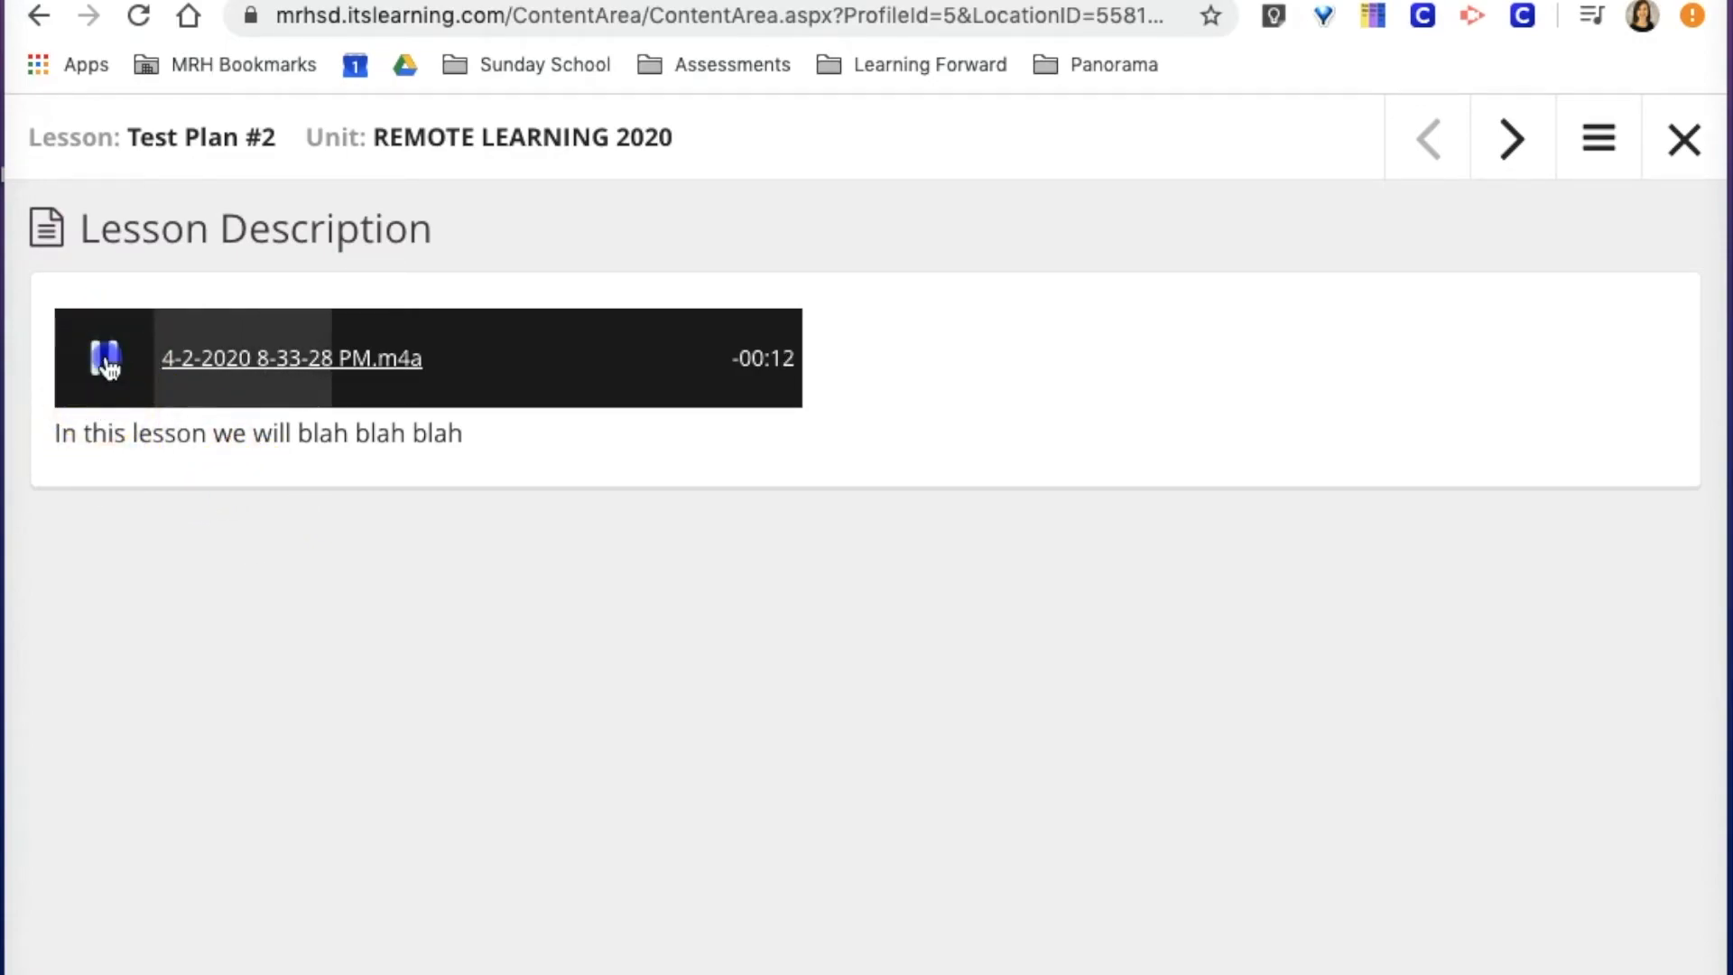
# - Step through the plan's Knowledge and Skills, New page and Read Aloud Video items, and close the plan
pyautogui.click(1516, 149)
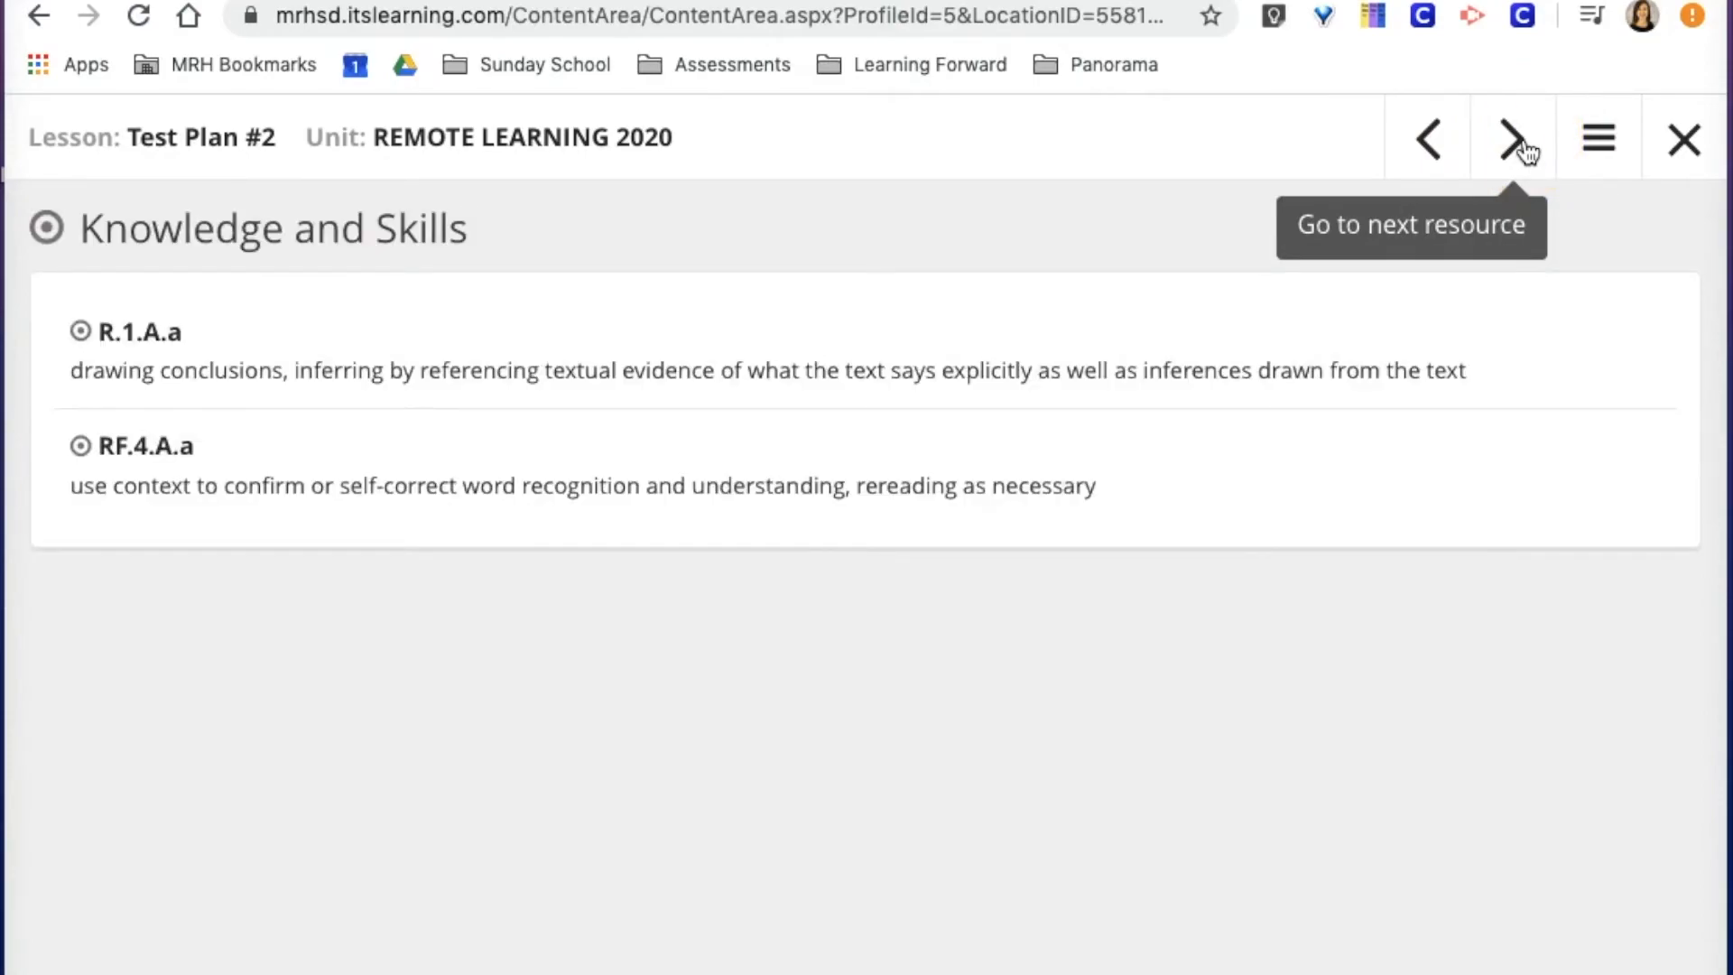
pyautogui.click(1524, 146)
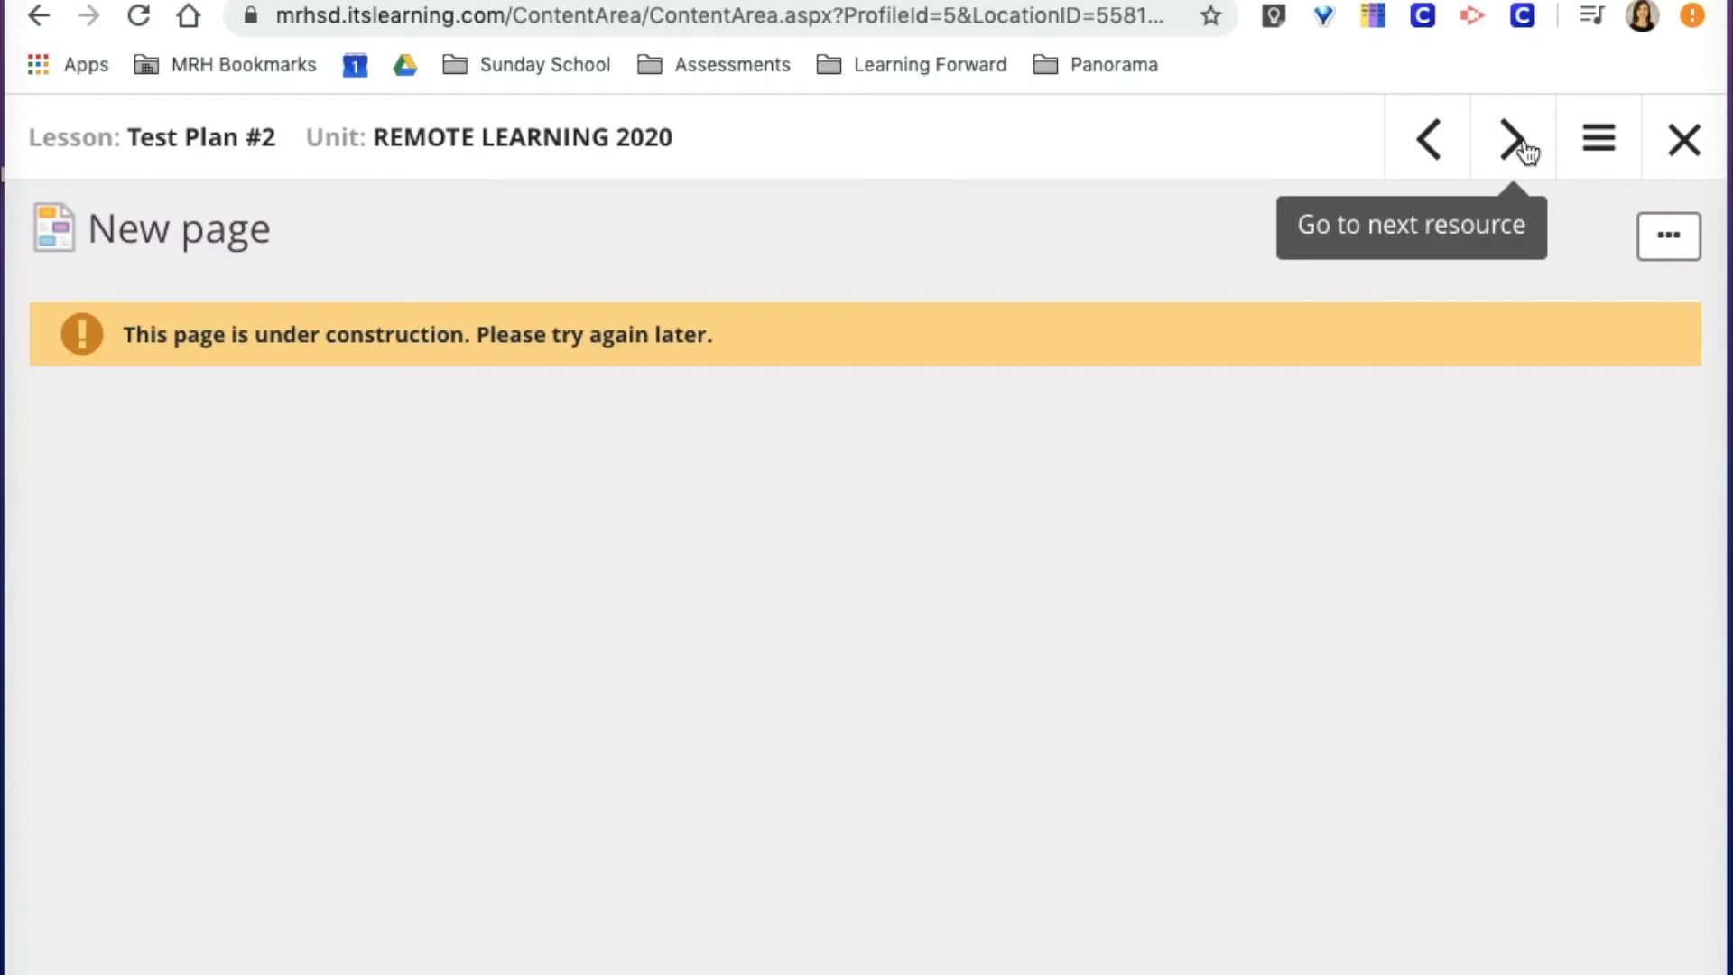
pyautogui.click(1523, 146)
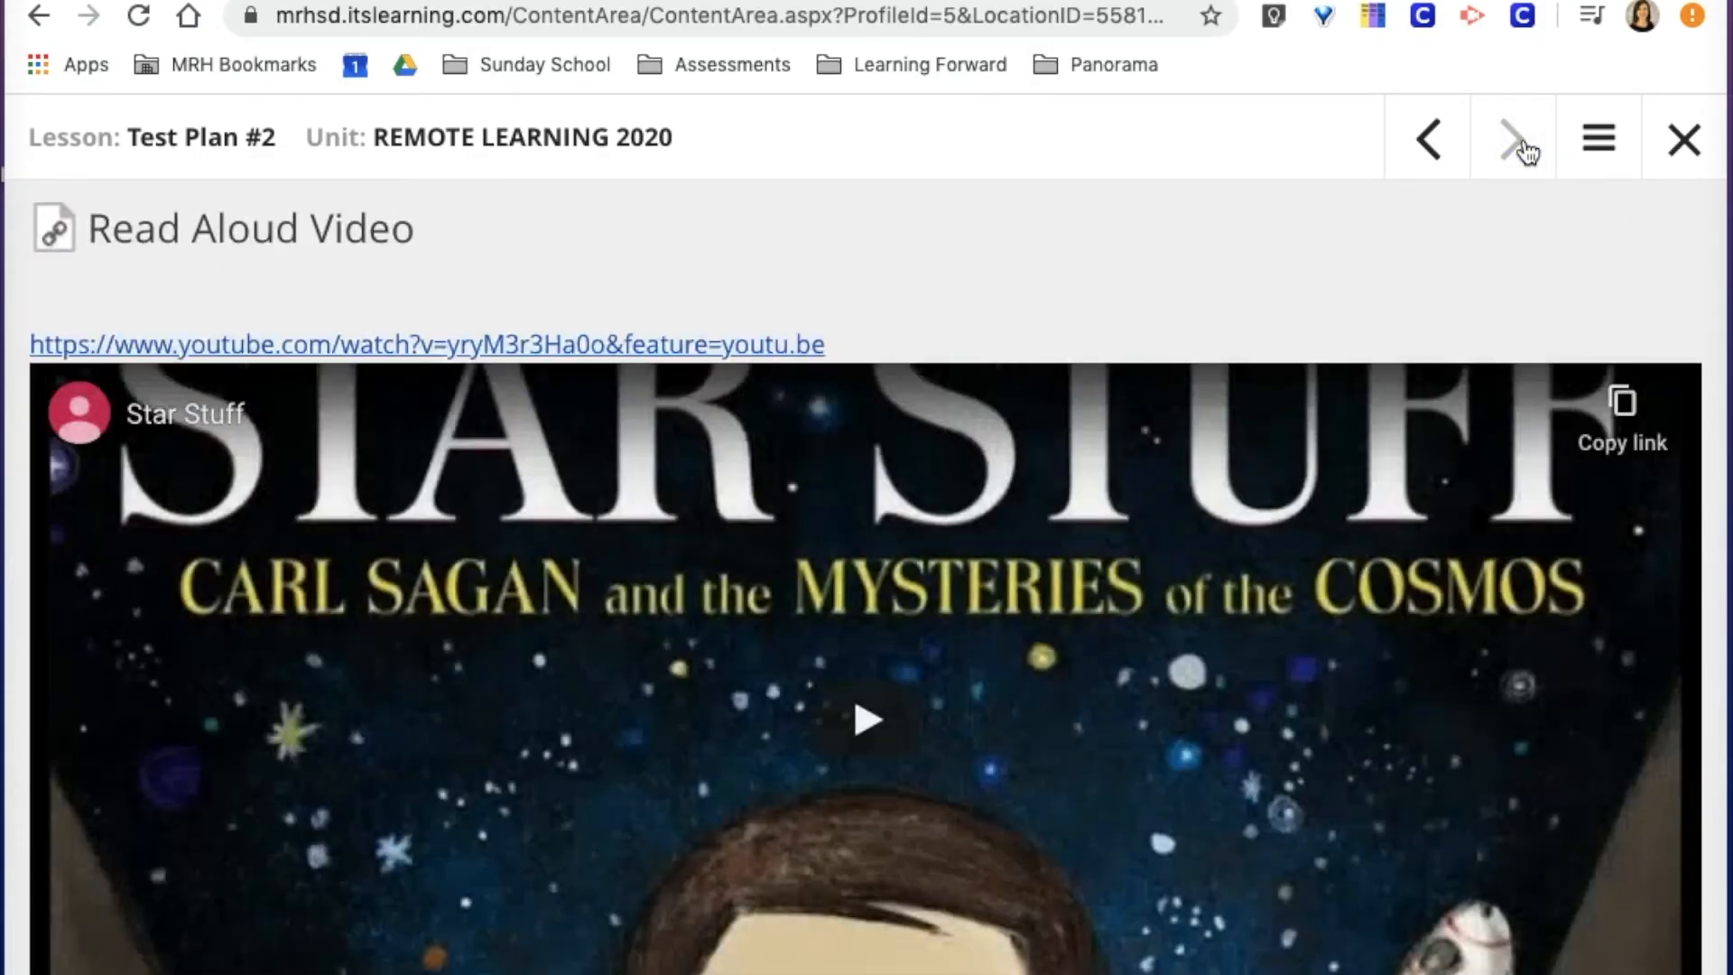
pyautogui.click(1697, 140)
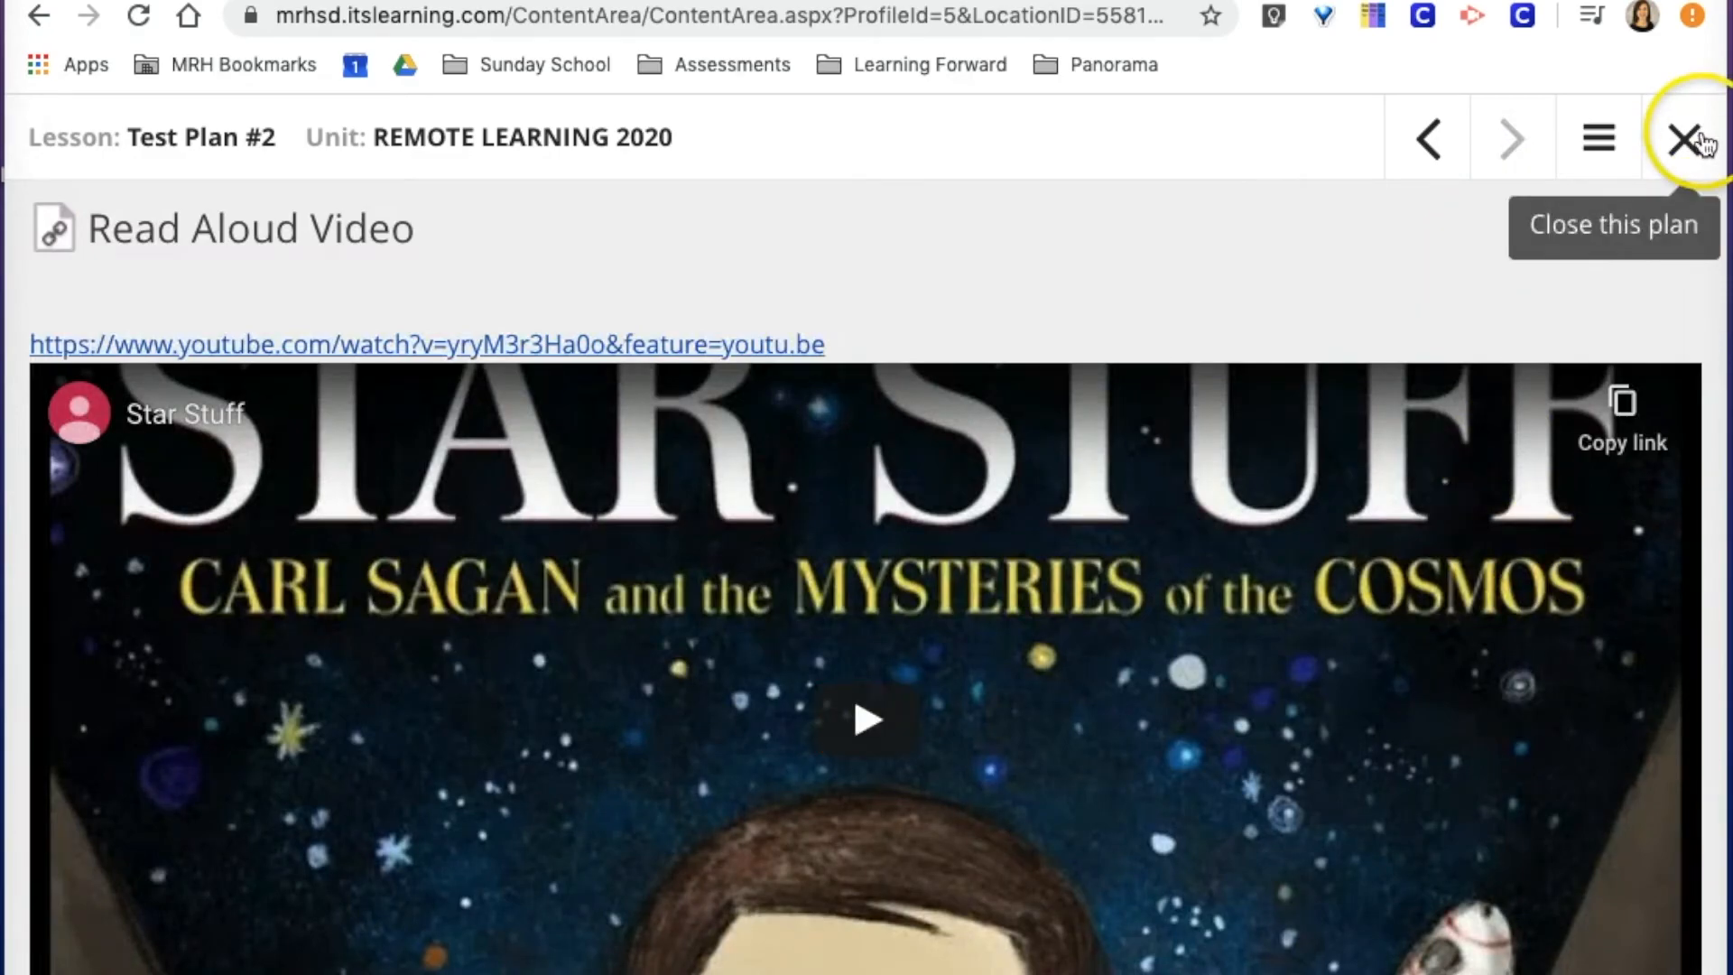
# - Review the description, standards and resources shown for Test Plan #2 on the student overview
pyautogui.scroll(-5, 856, 581)
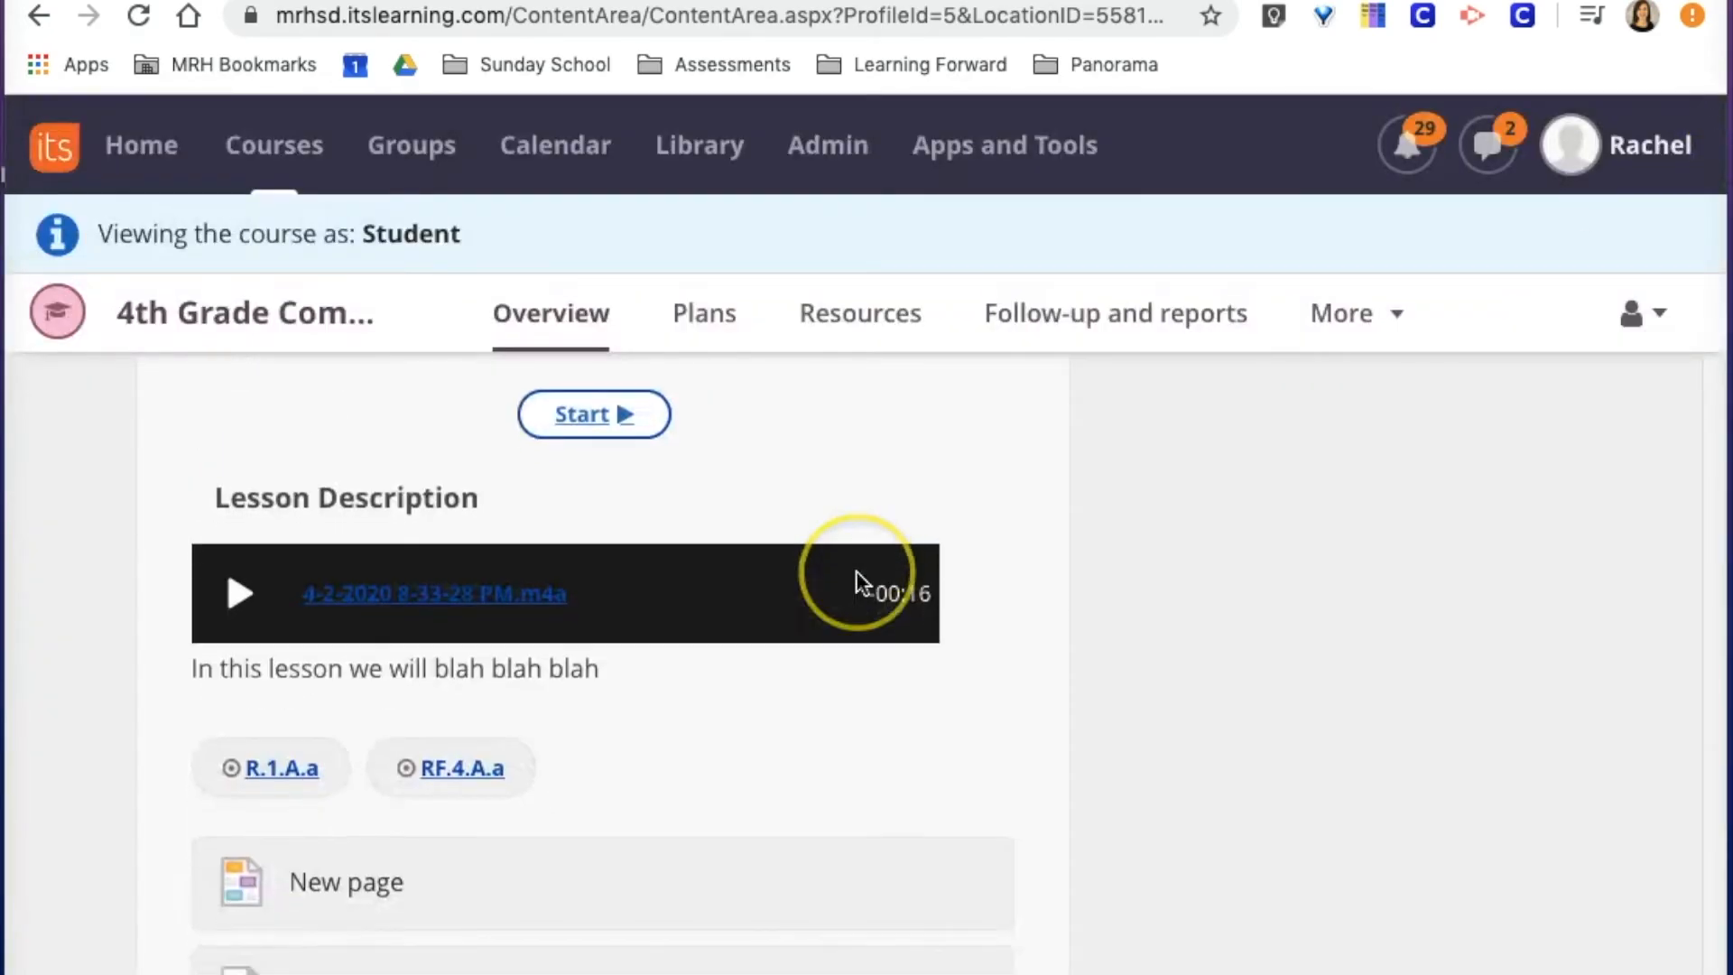
pyautogui.scroll(1, 669, 638)
pyautogui.scroll(-3, 669, 638)
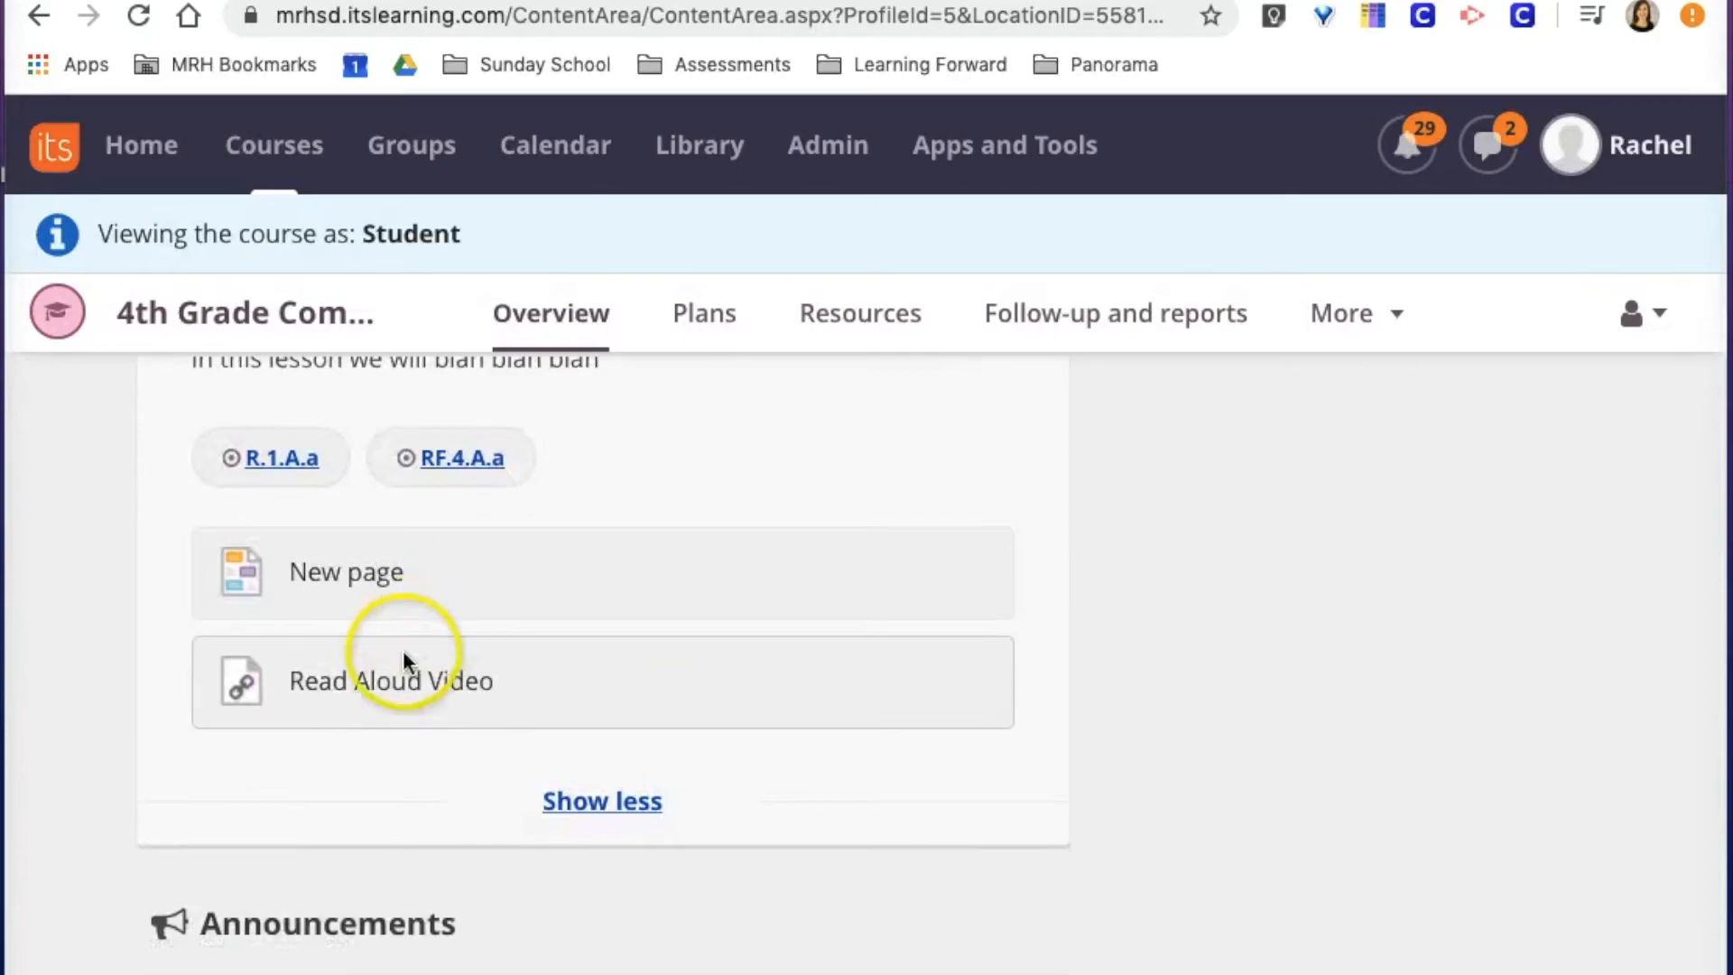
pyautogui.scroll(8, 385, 643)
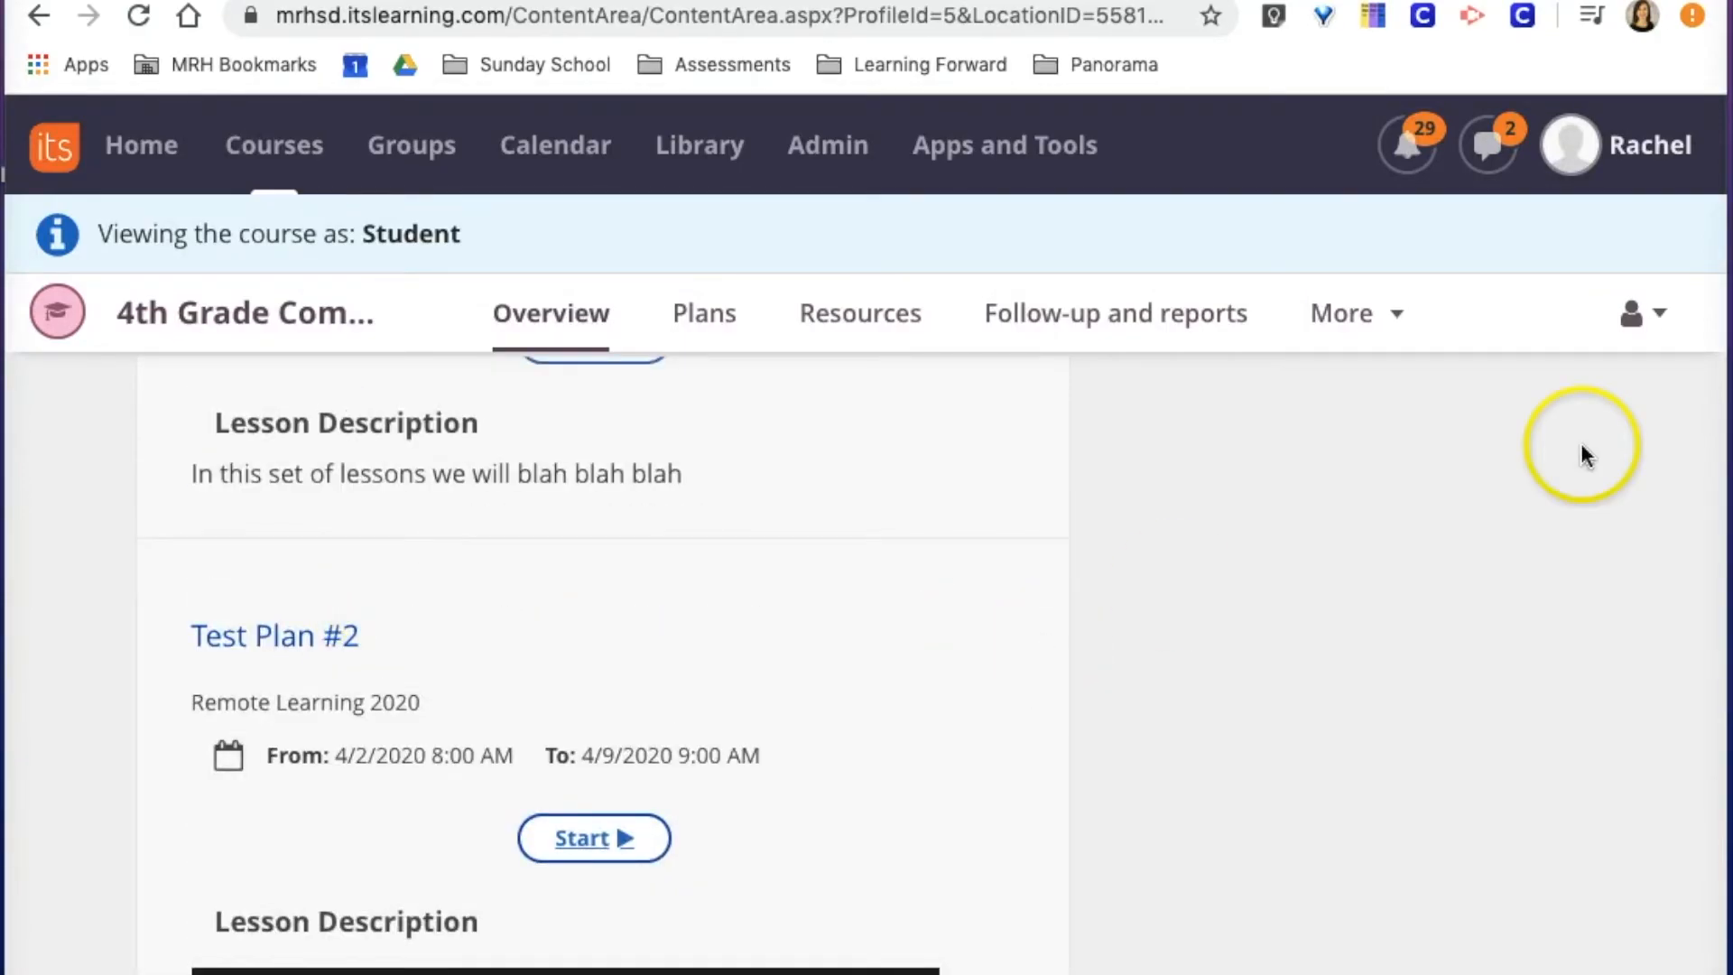
# - Return the course to the Teacher view and open its plans
pyautogui.click(1647, 311)
pyautogui.click(1574, 441)
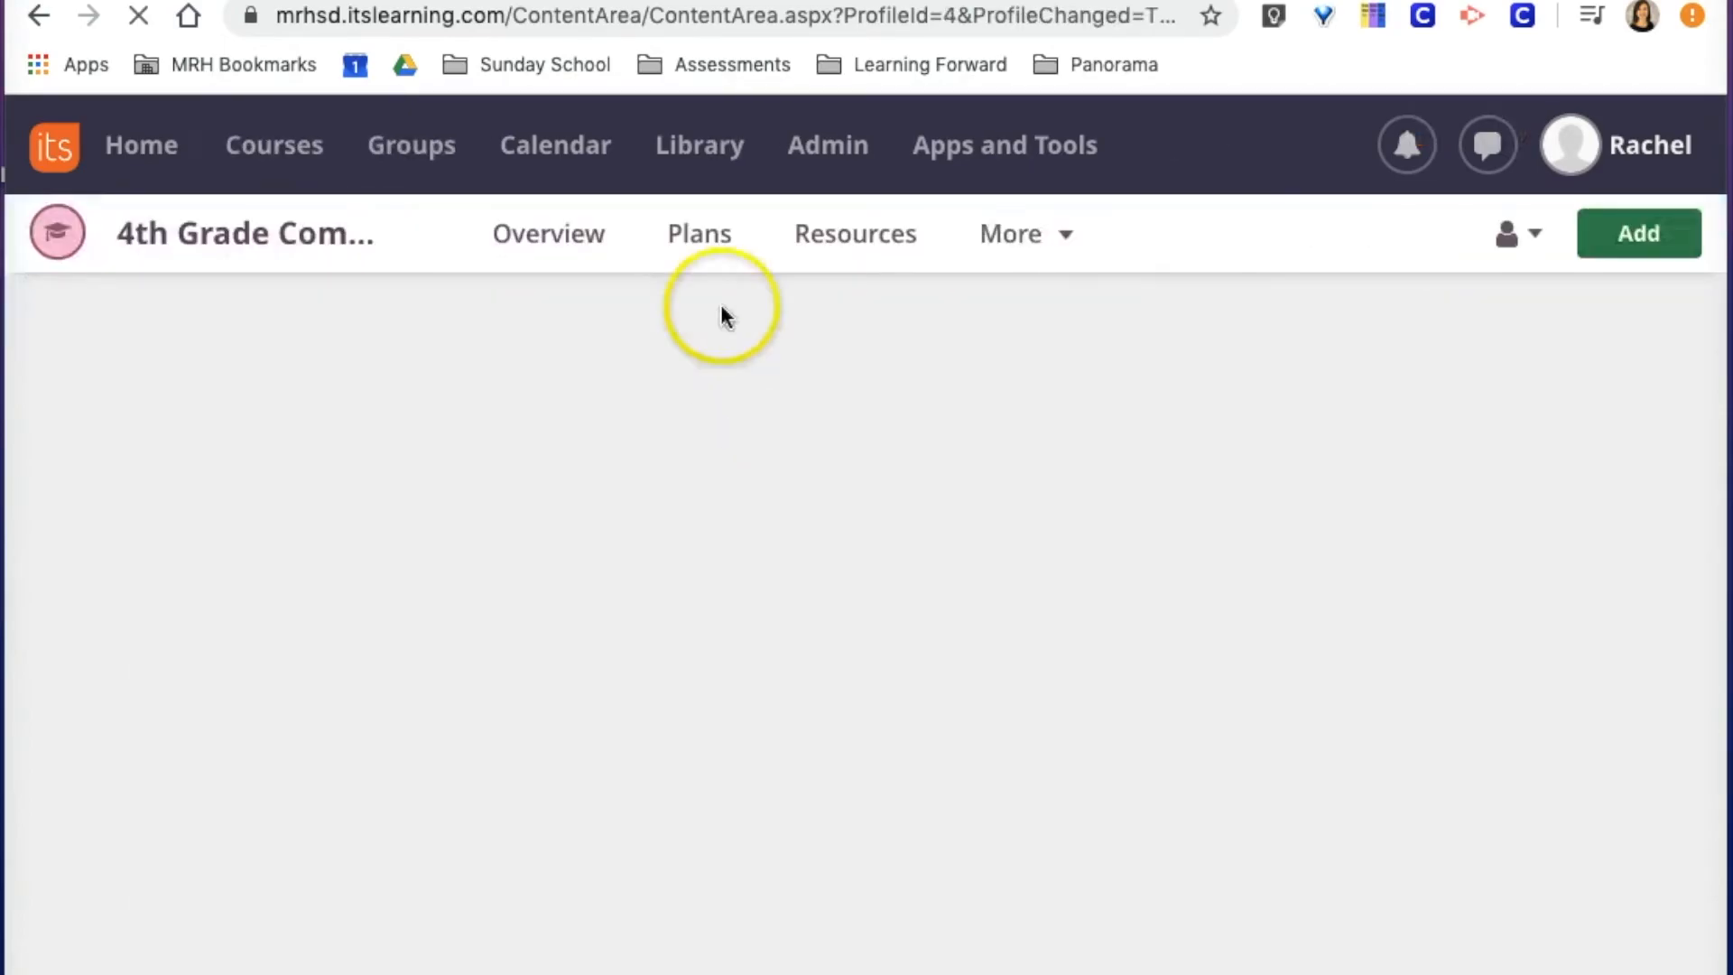
pyautogui.click(695, 255)
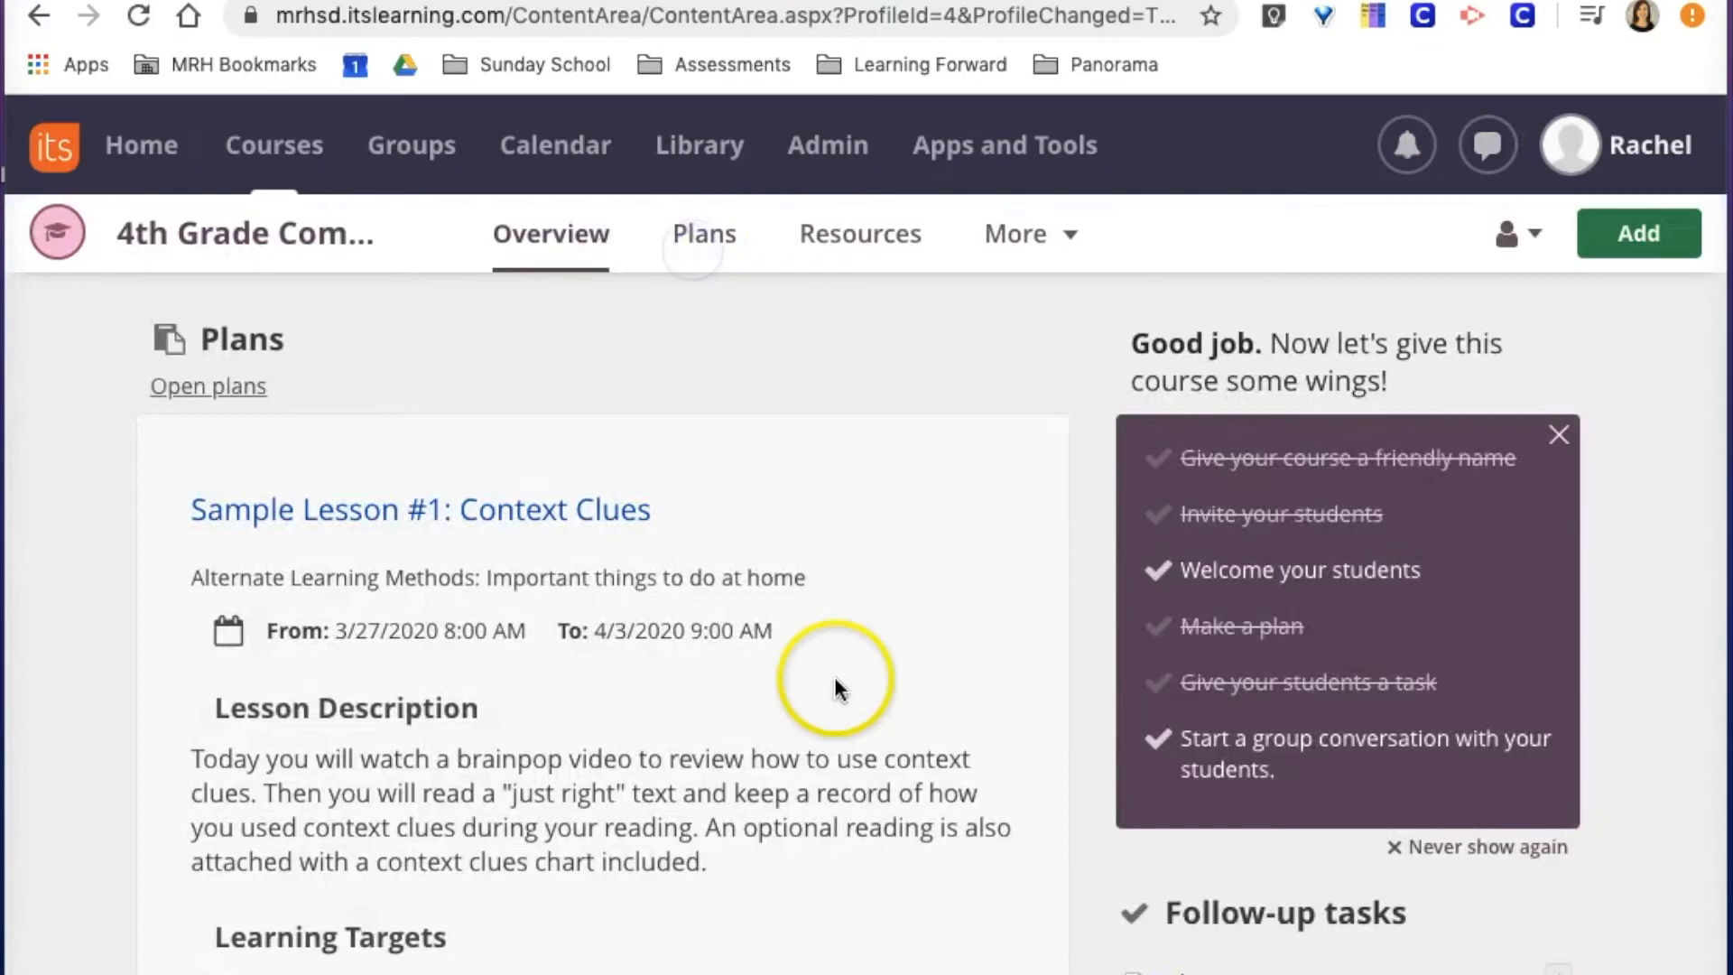
# - Open the Read Aloud Video resource from Test Plan #2
pyautogui.scroll(-5, 781, 743)
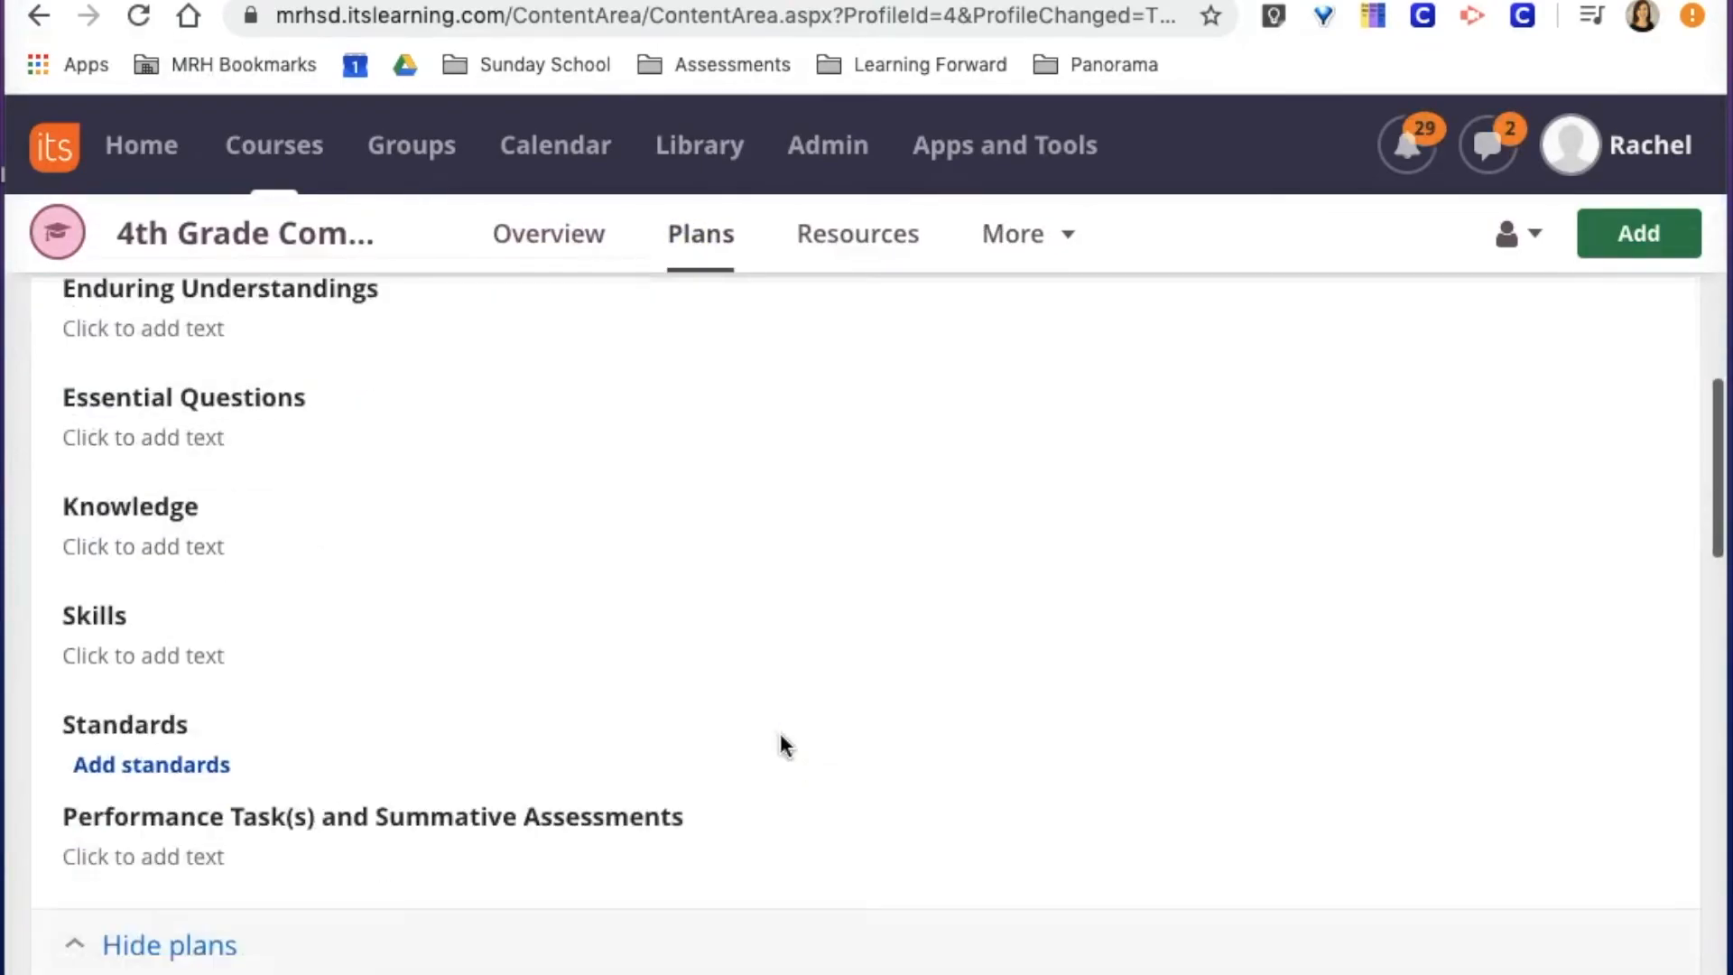
pyautogui.scroll(-10, 780, 743)
pyautogui.click(1364, 483)
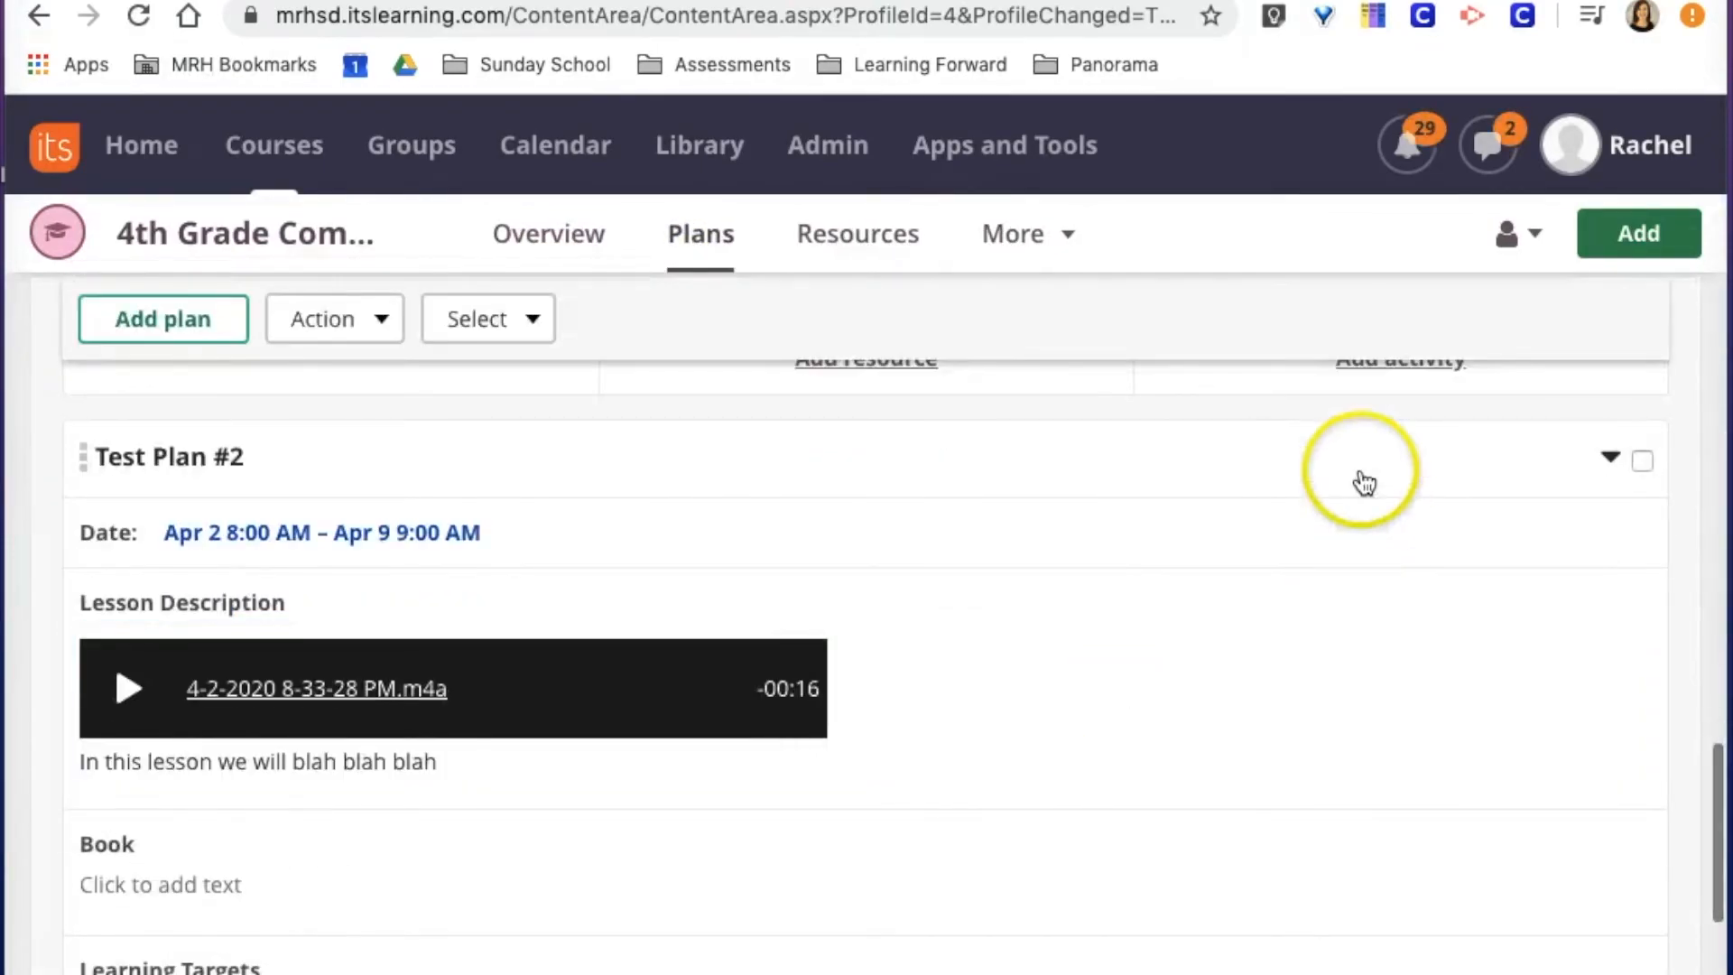
pyautogui.scroll(3, 1308, 501)
pyautogui.scroll(-6, 1188, 692)
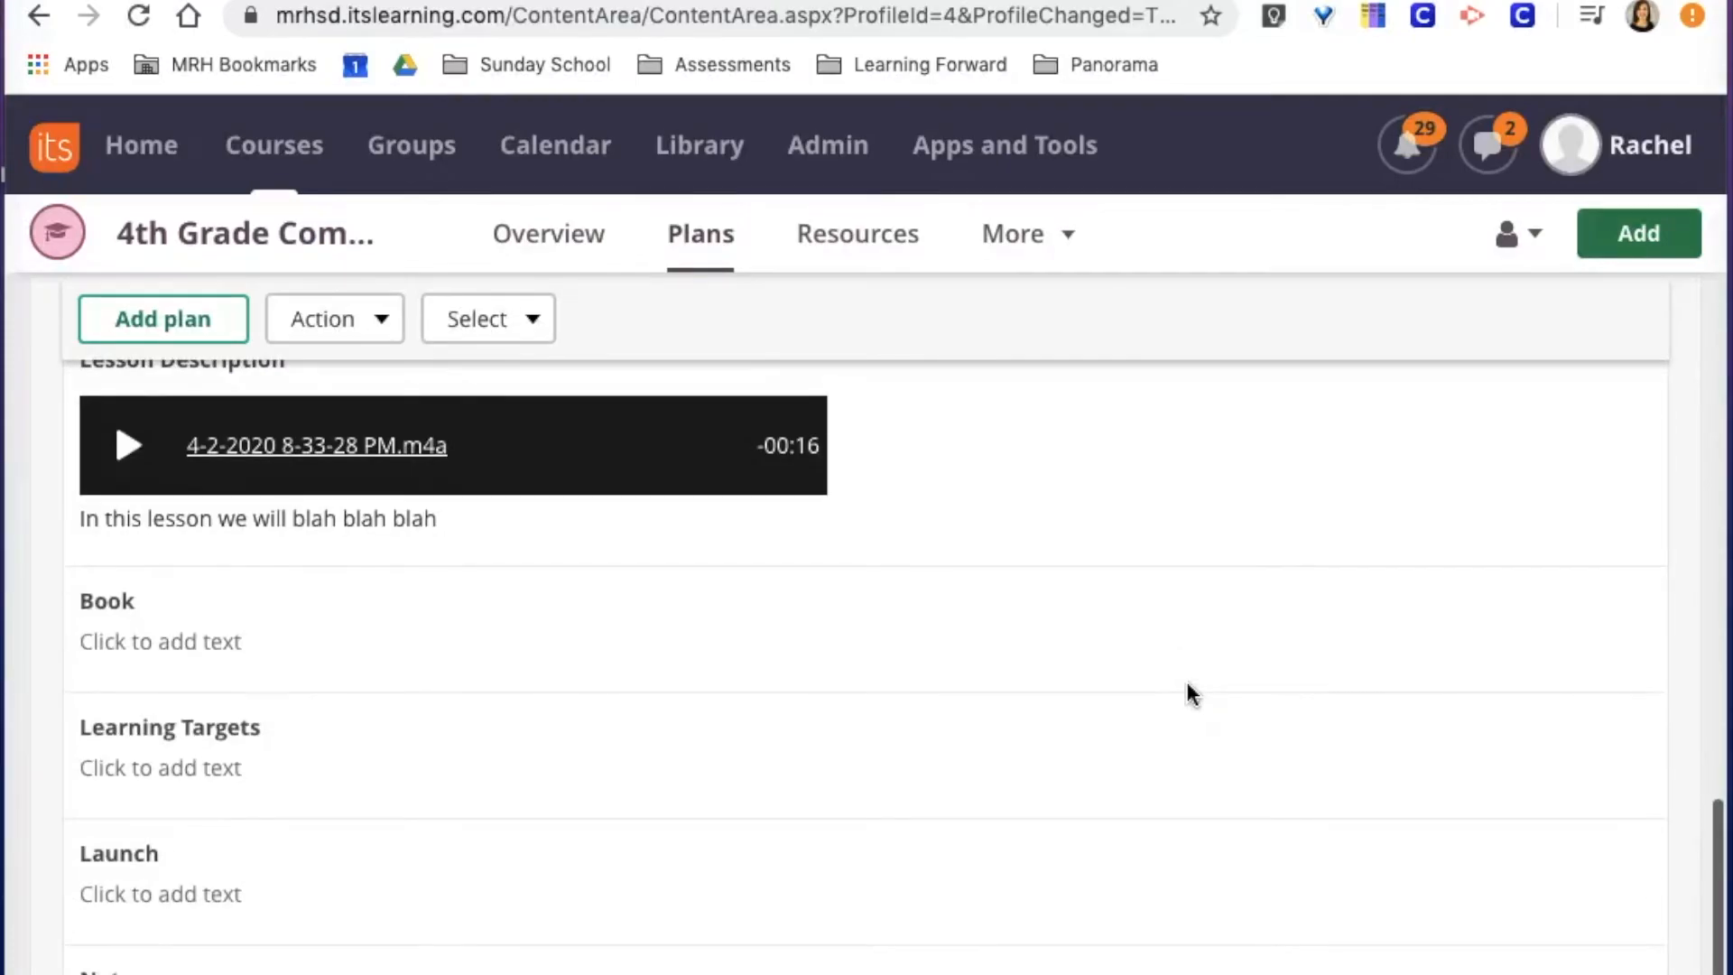
pyautogui.scroll(-4, 1188, 693)
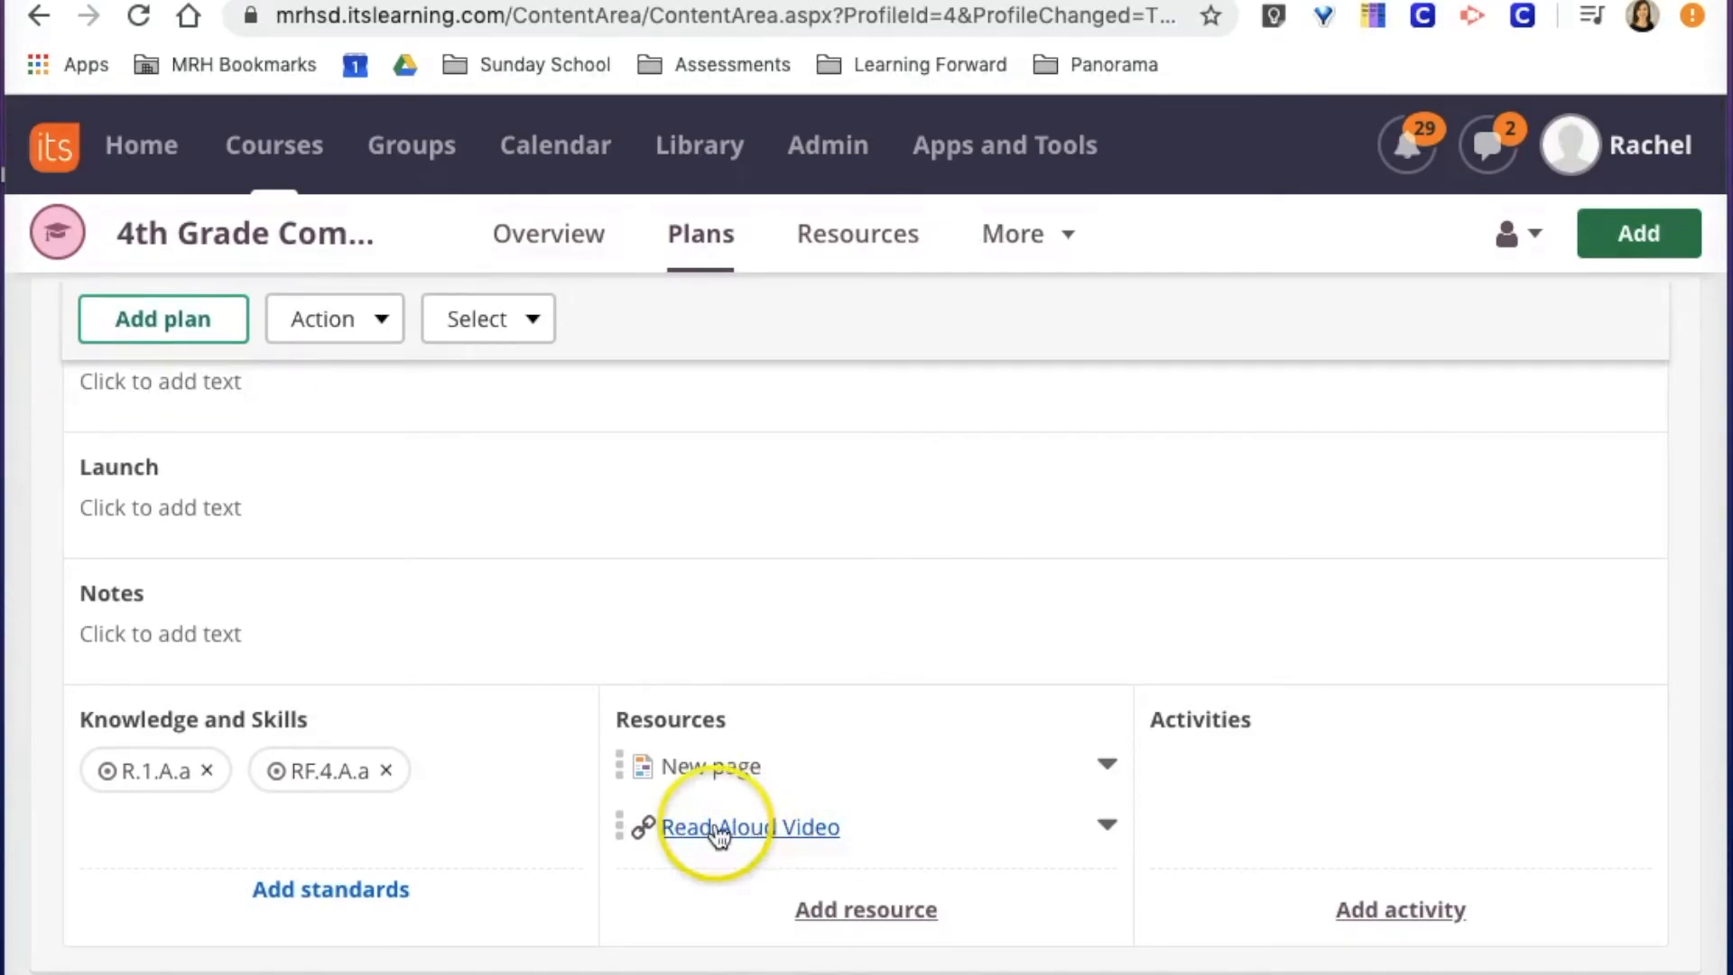
pyautogui.click(771, 829)
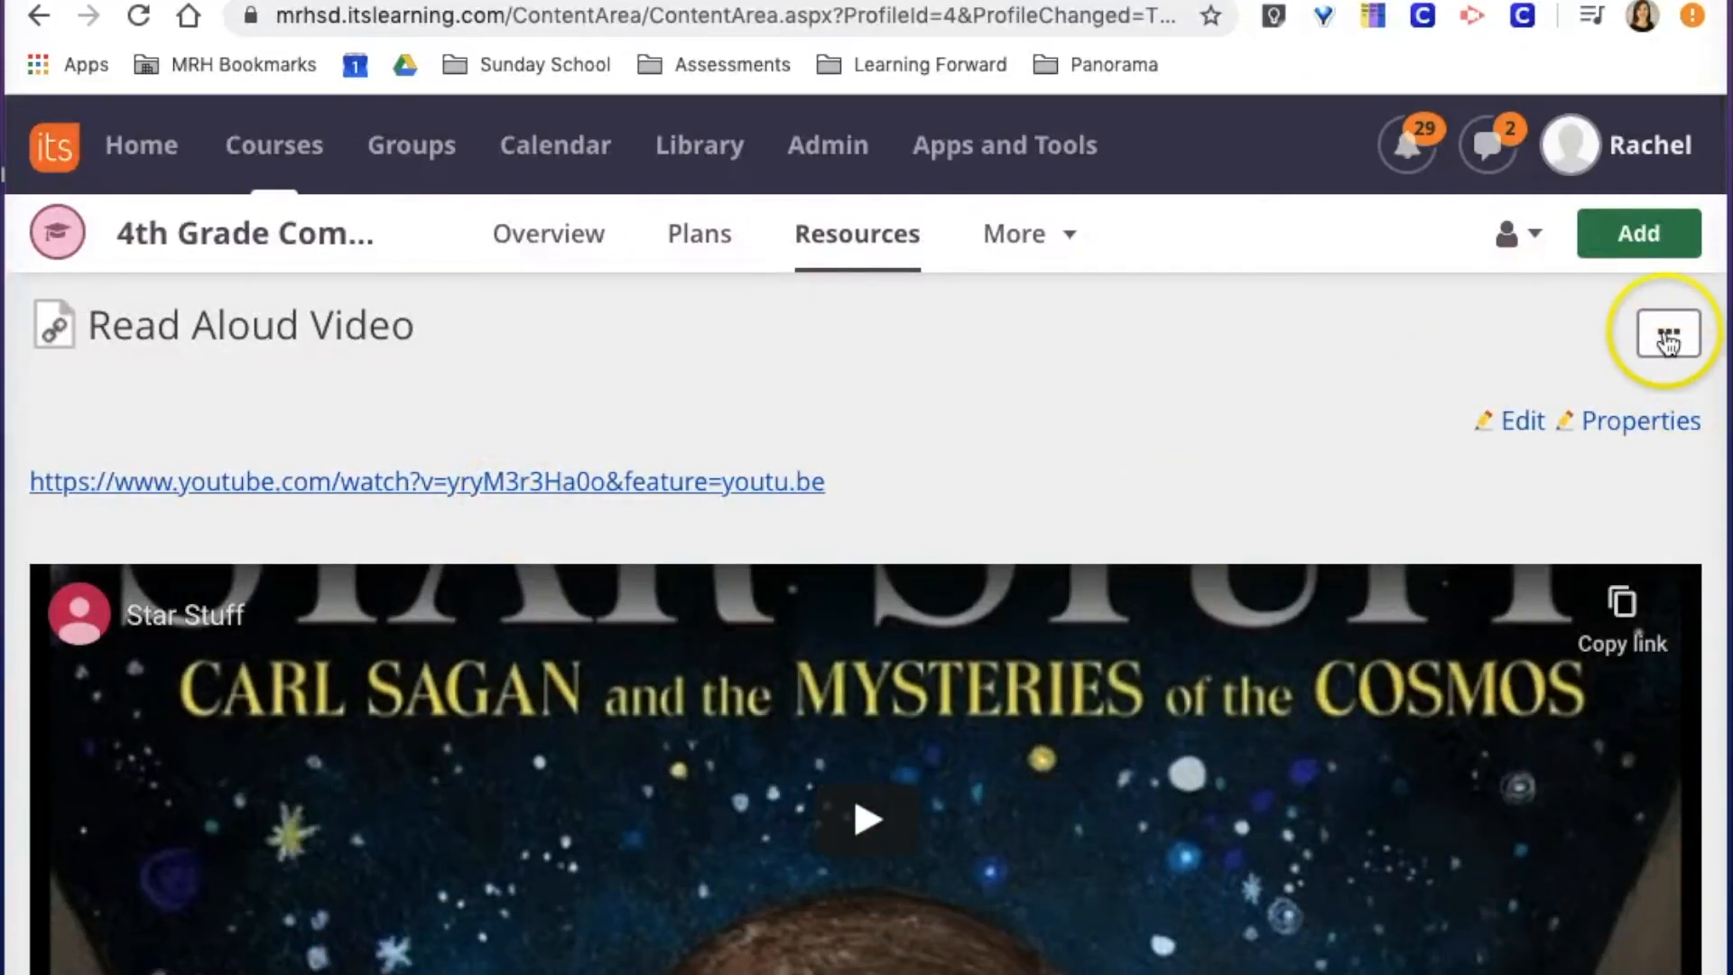
# - Open the view permissions of the Read Aloud Video resource and give Test Group viewing access
pyautogui.click(1669, 347)
pyautogui.click(1599, 391)
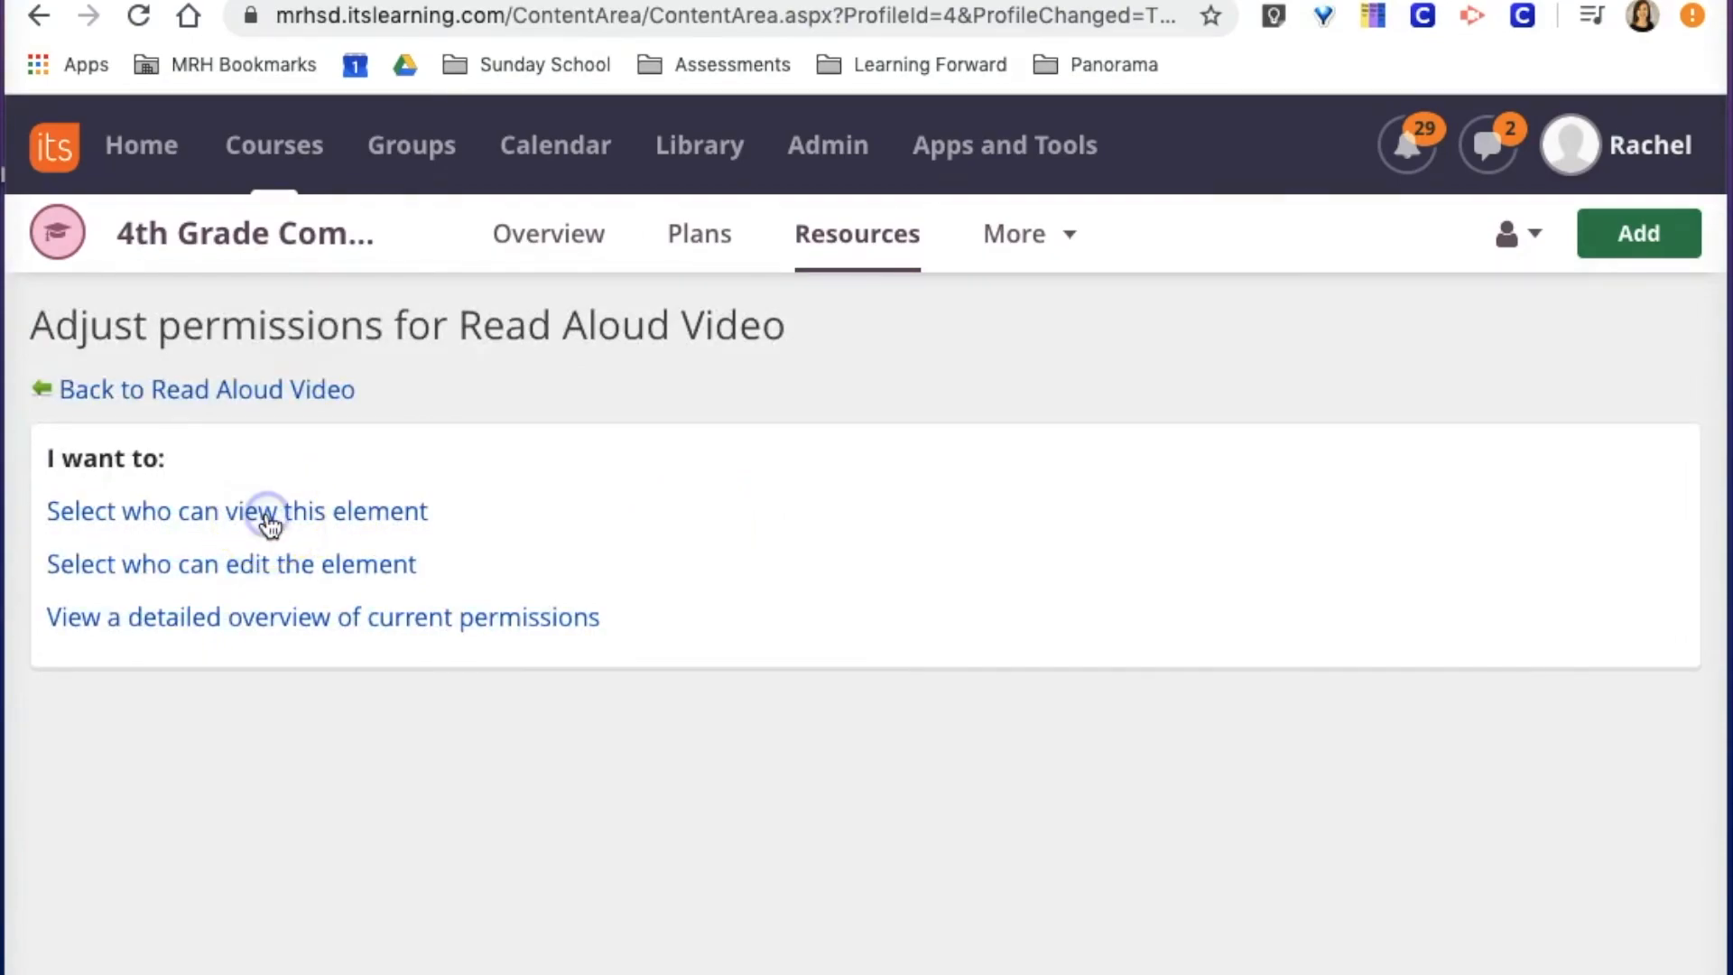
pyautogui.click(270, 513)
pyautogui.click(64, 615)
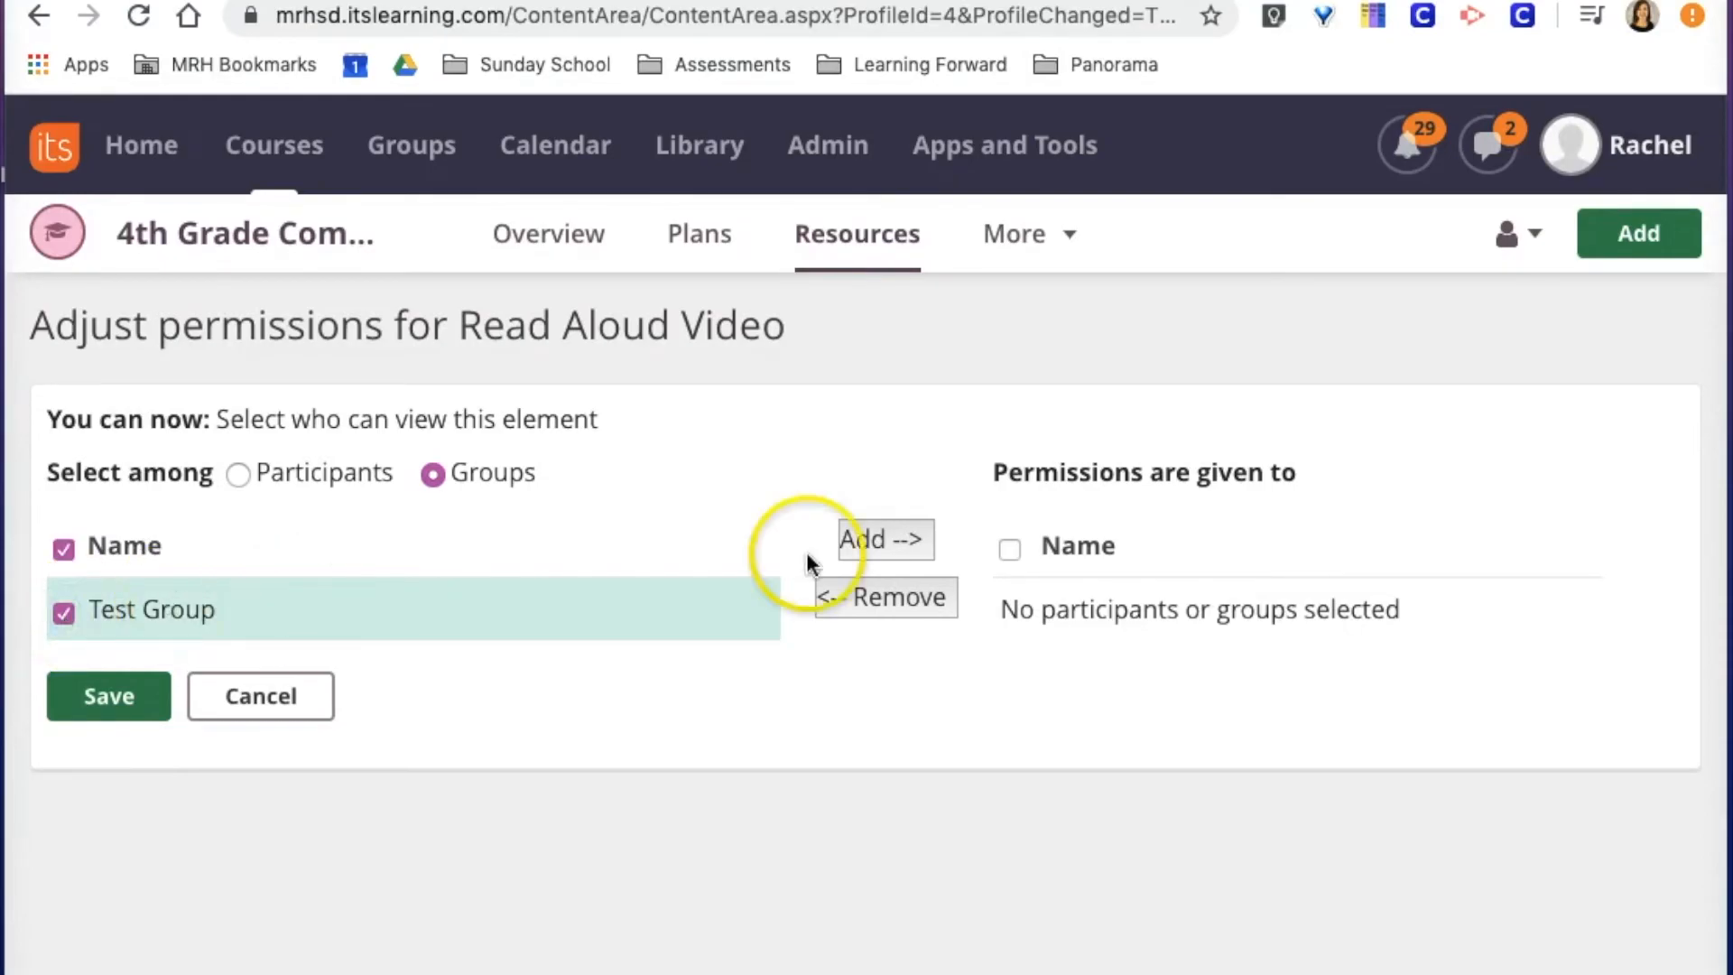
pyautogui.click(880, 541)
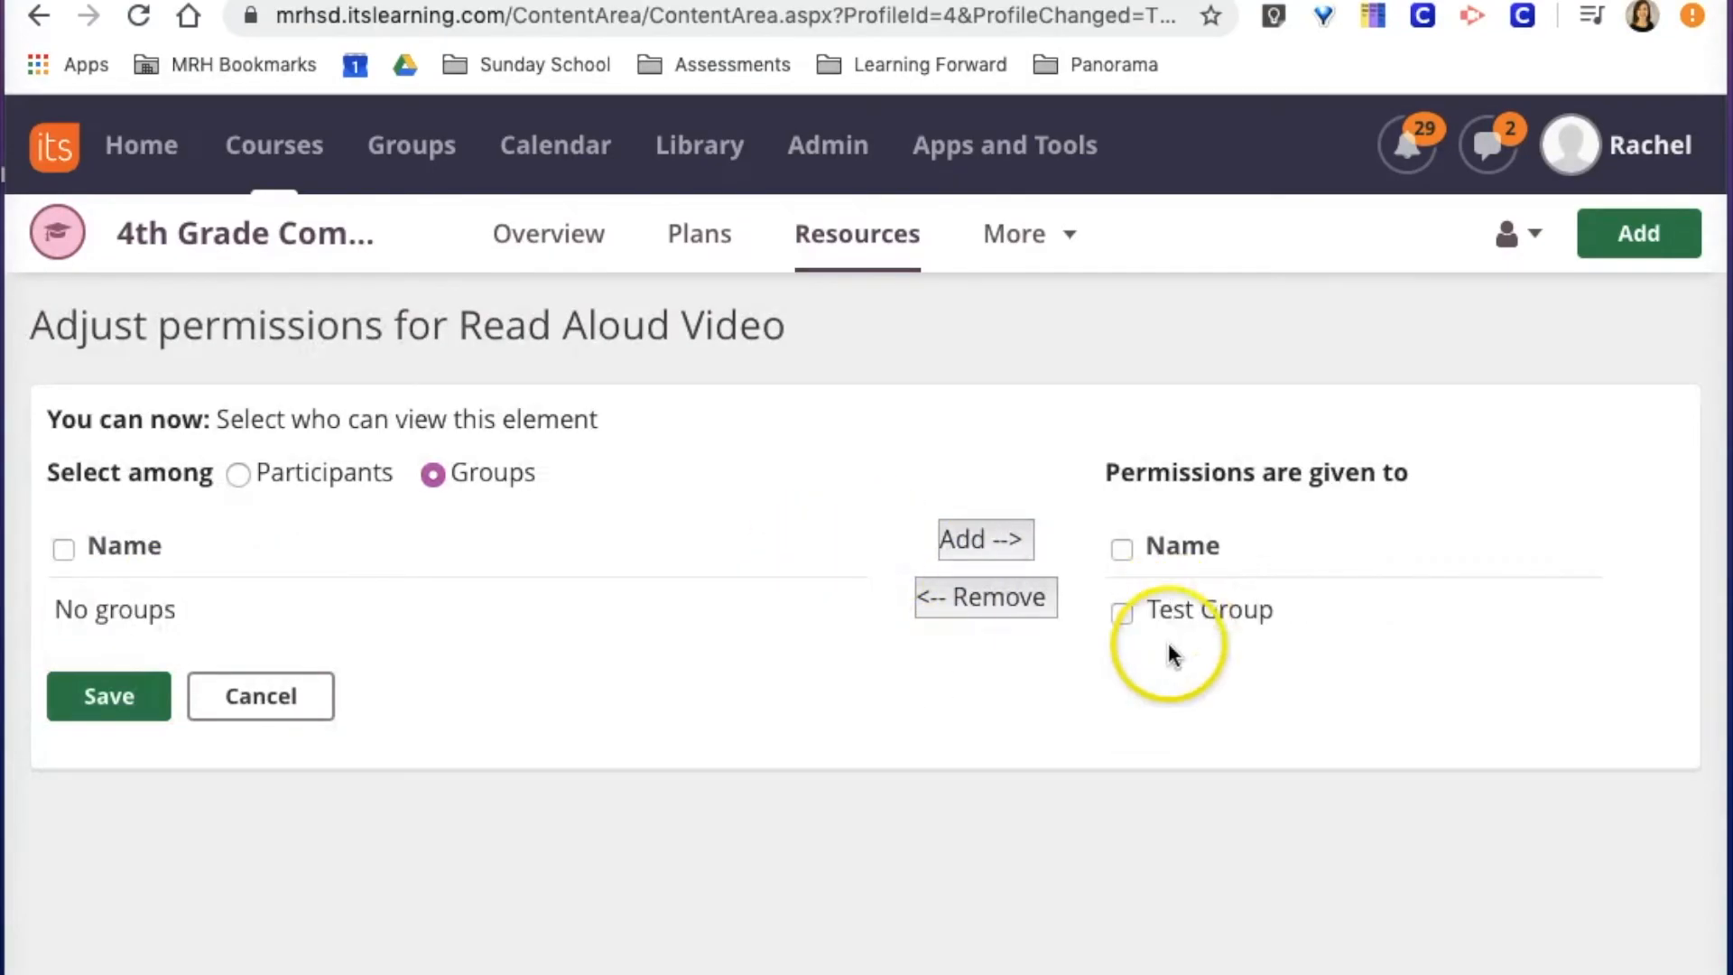
# - Add the first three students in the participant list as viewers of Read Aloud Video and save the permissions
pyautogui.click(236, 477)
pyautogui.click(64, 679)
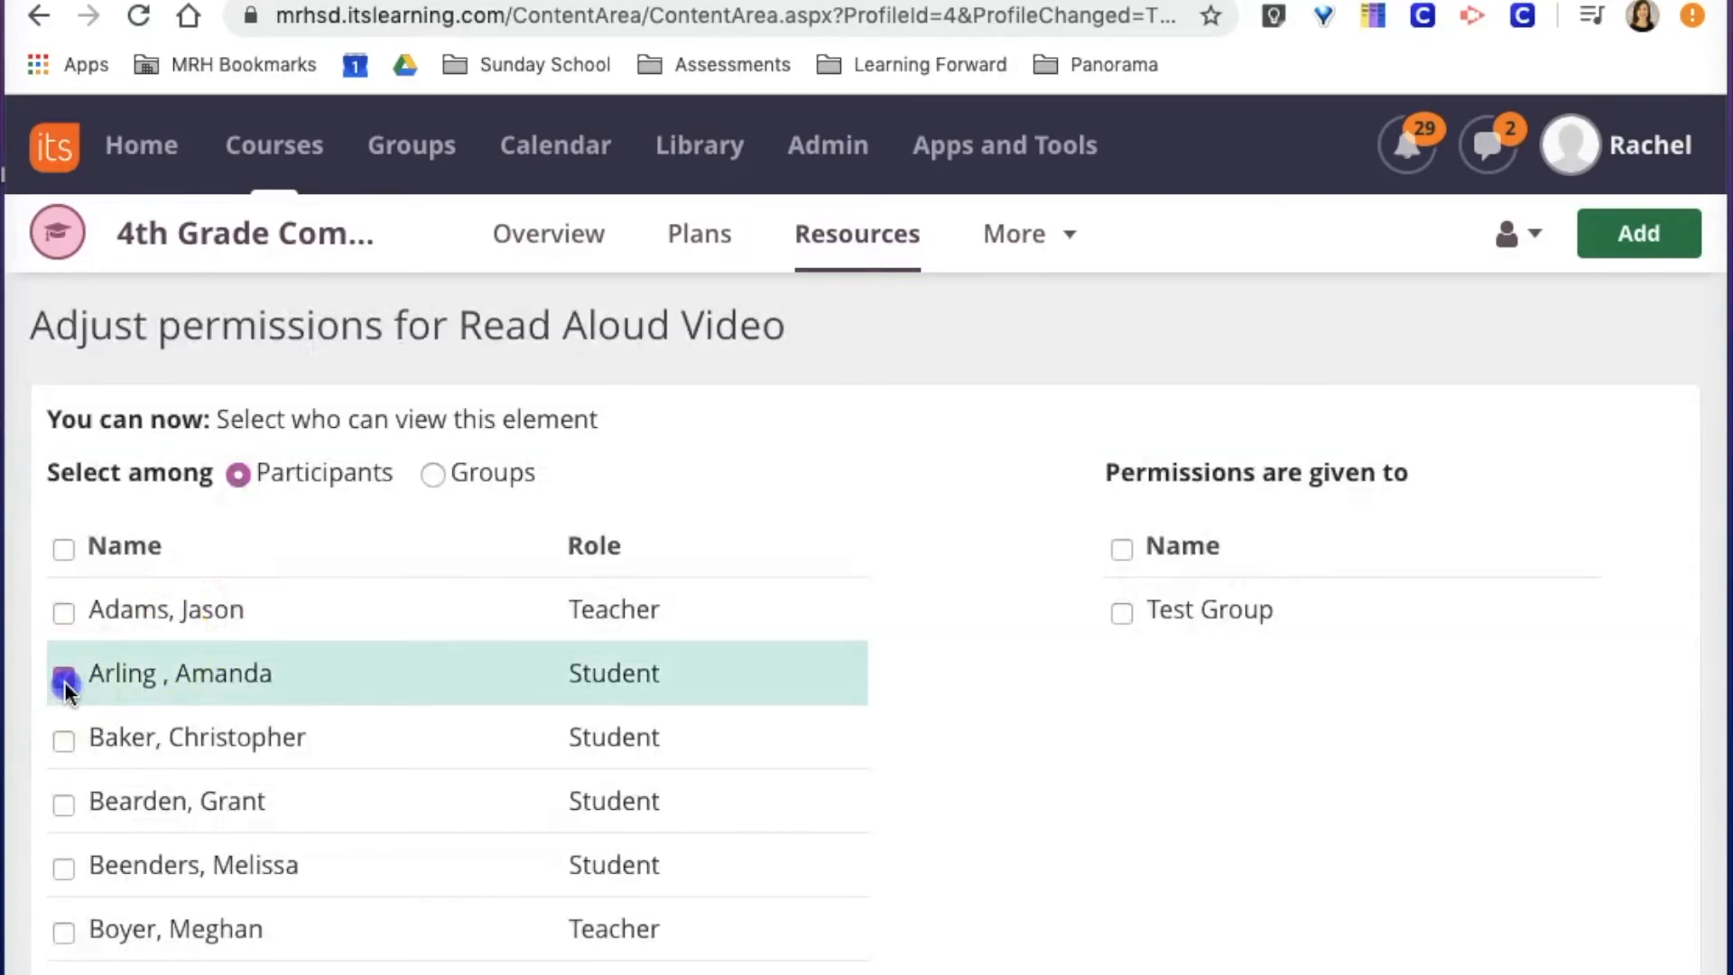
pyautogui.click(63, 742)
pyautogui.click(63, 805)
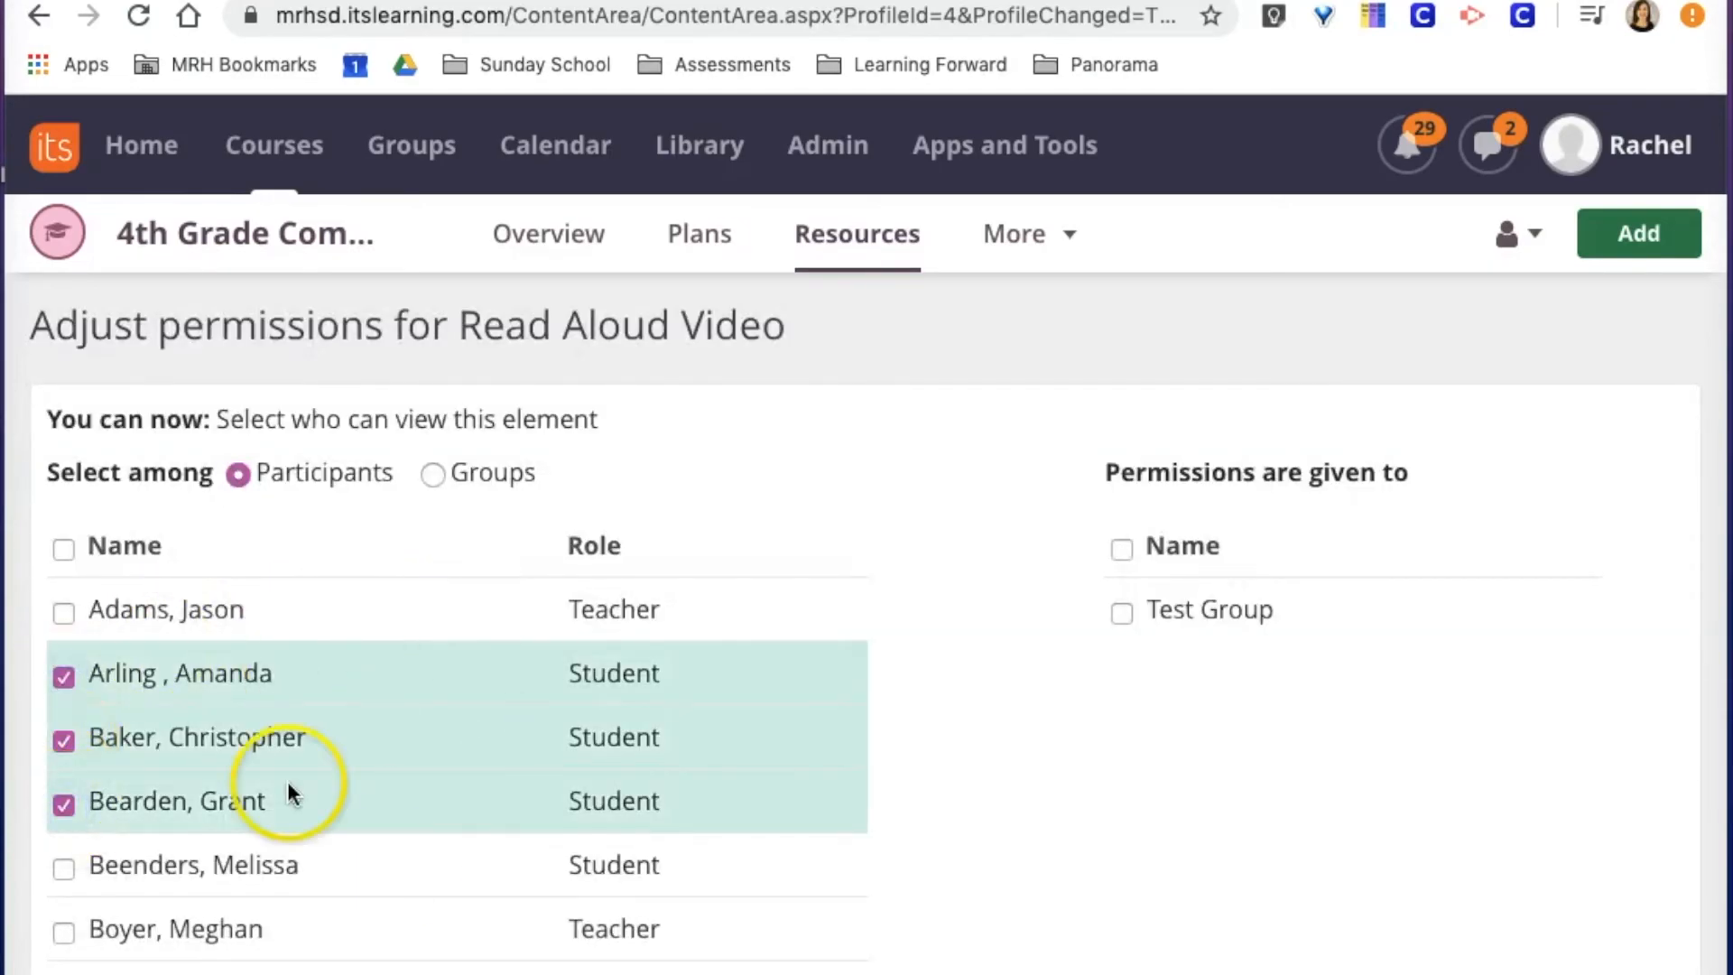
pyautogui.scroll(-20, 843, 770)
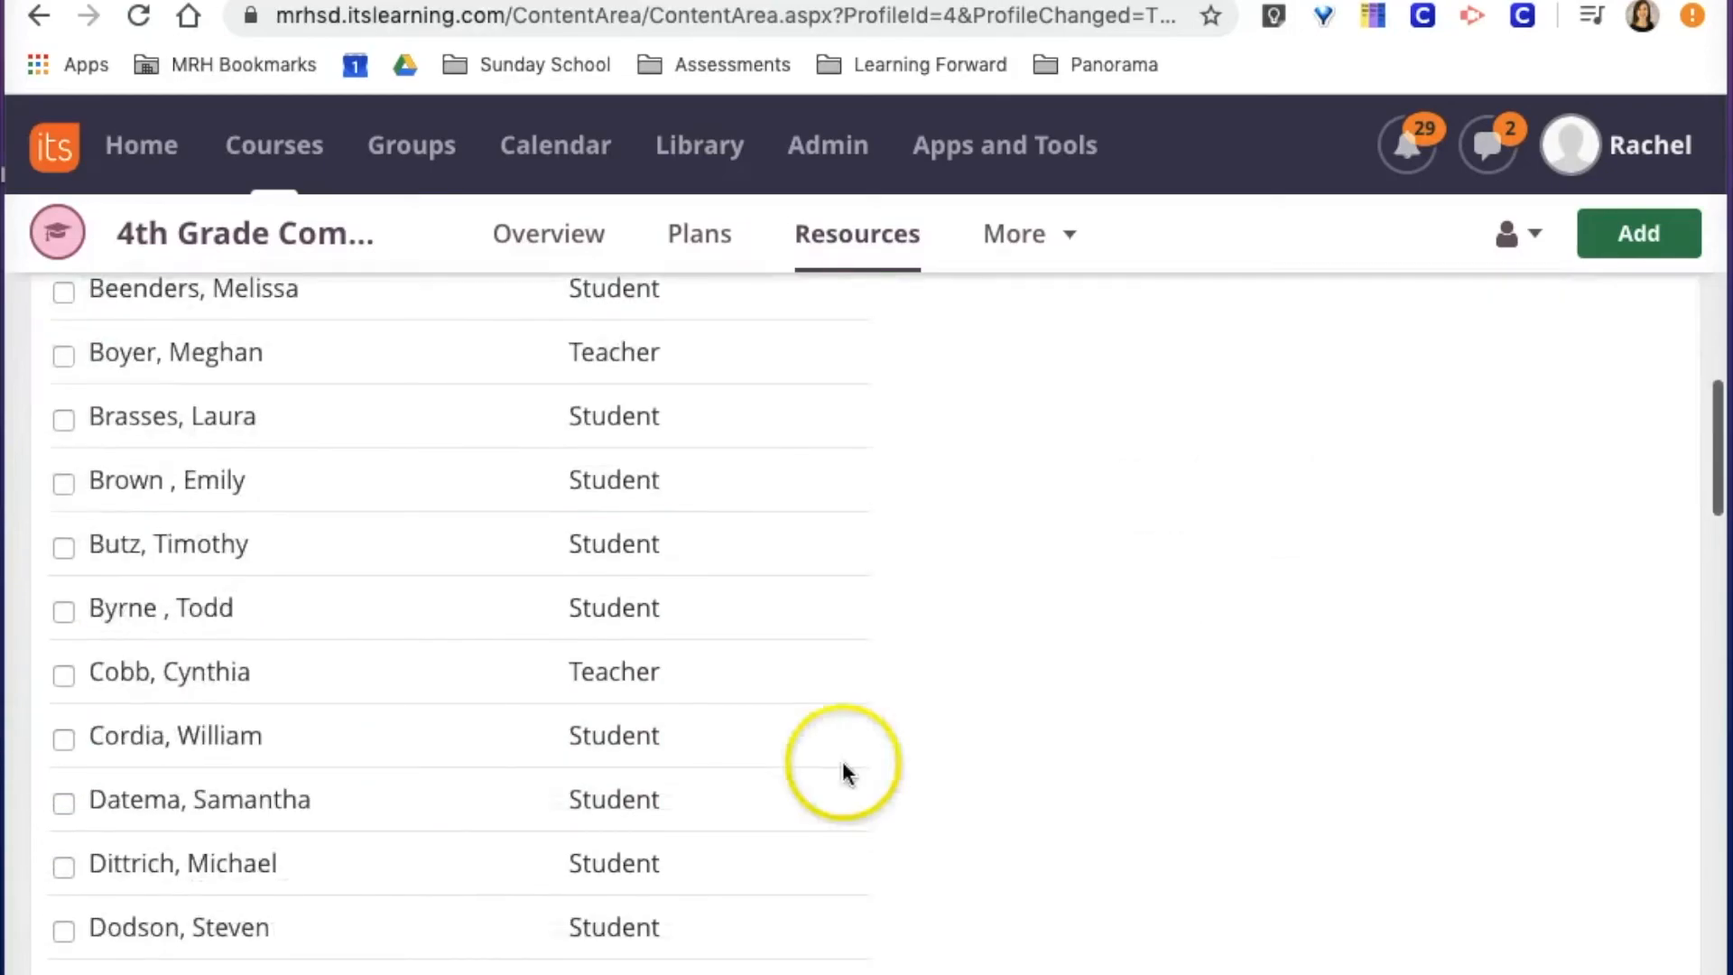
pyautogui.click(994, 778)
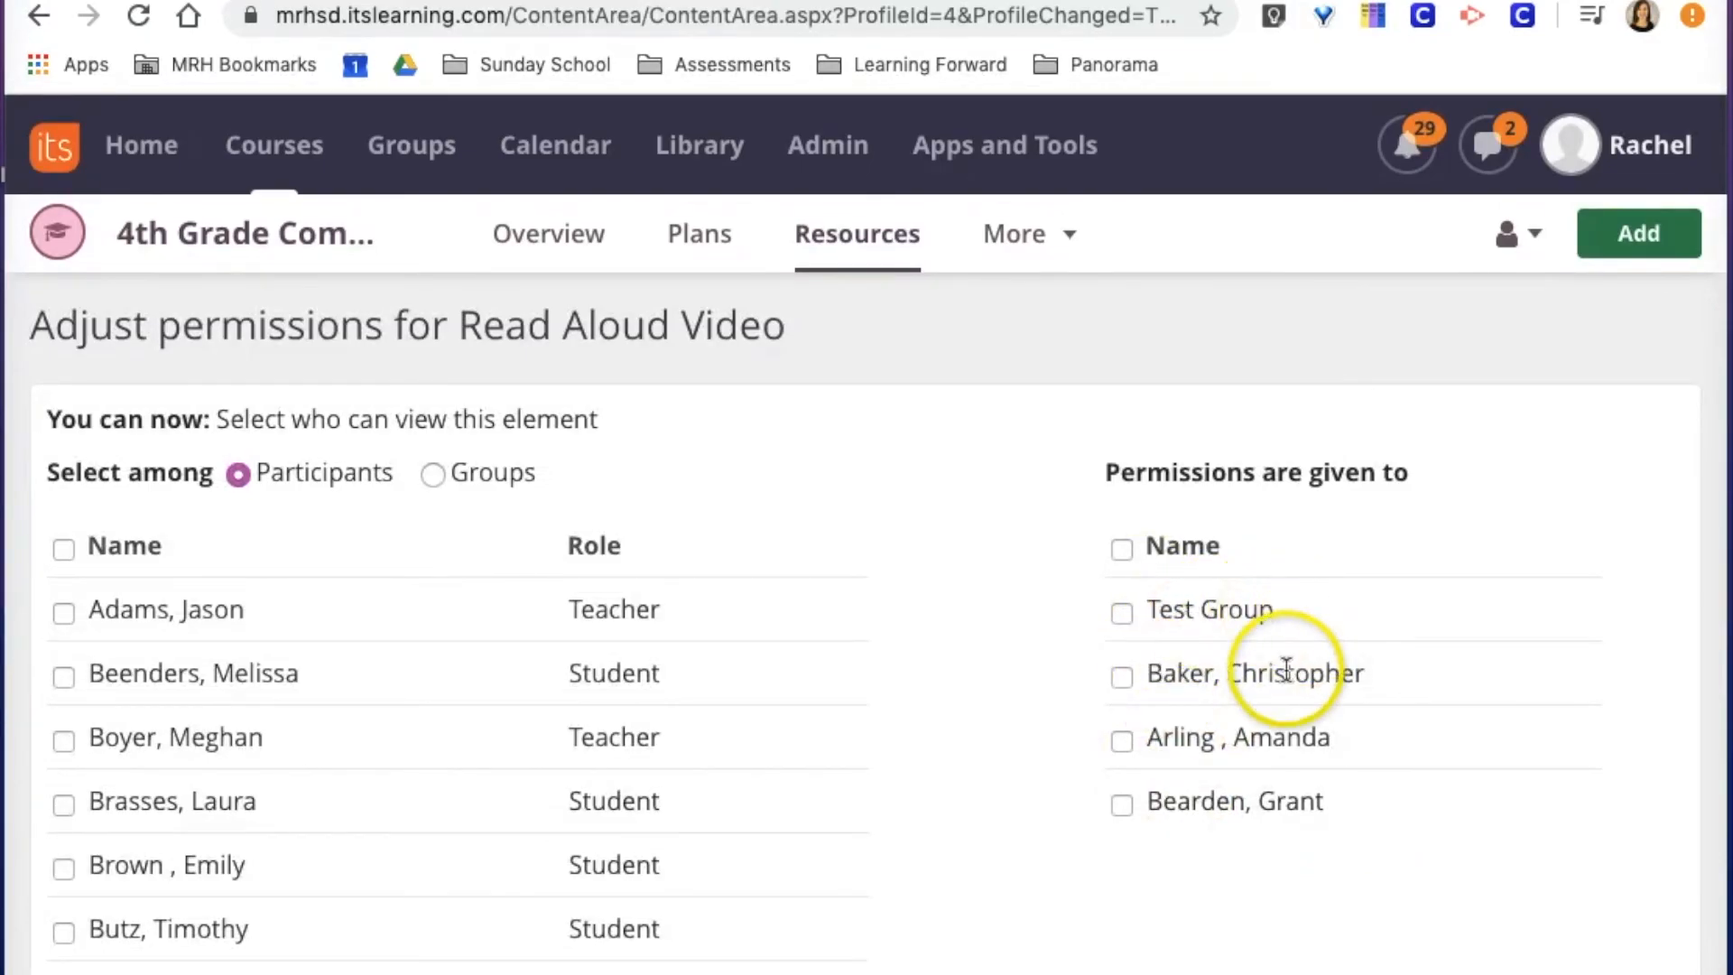
pyautogui.scroll(-10, 1017, 775)
pyautogui.scroll(-15, 1019, 776)
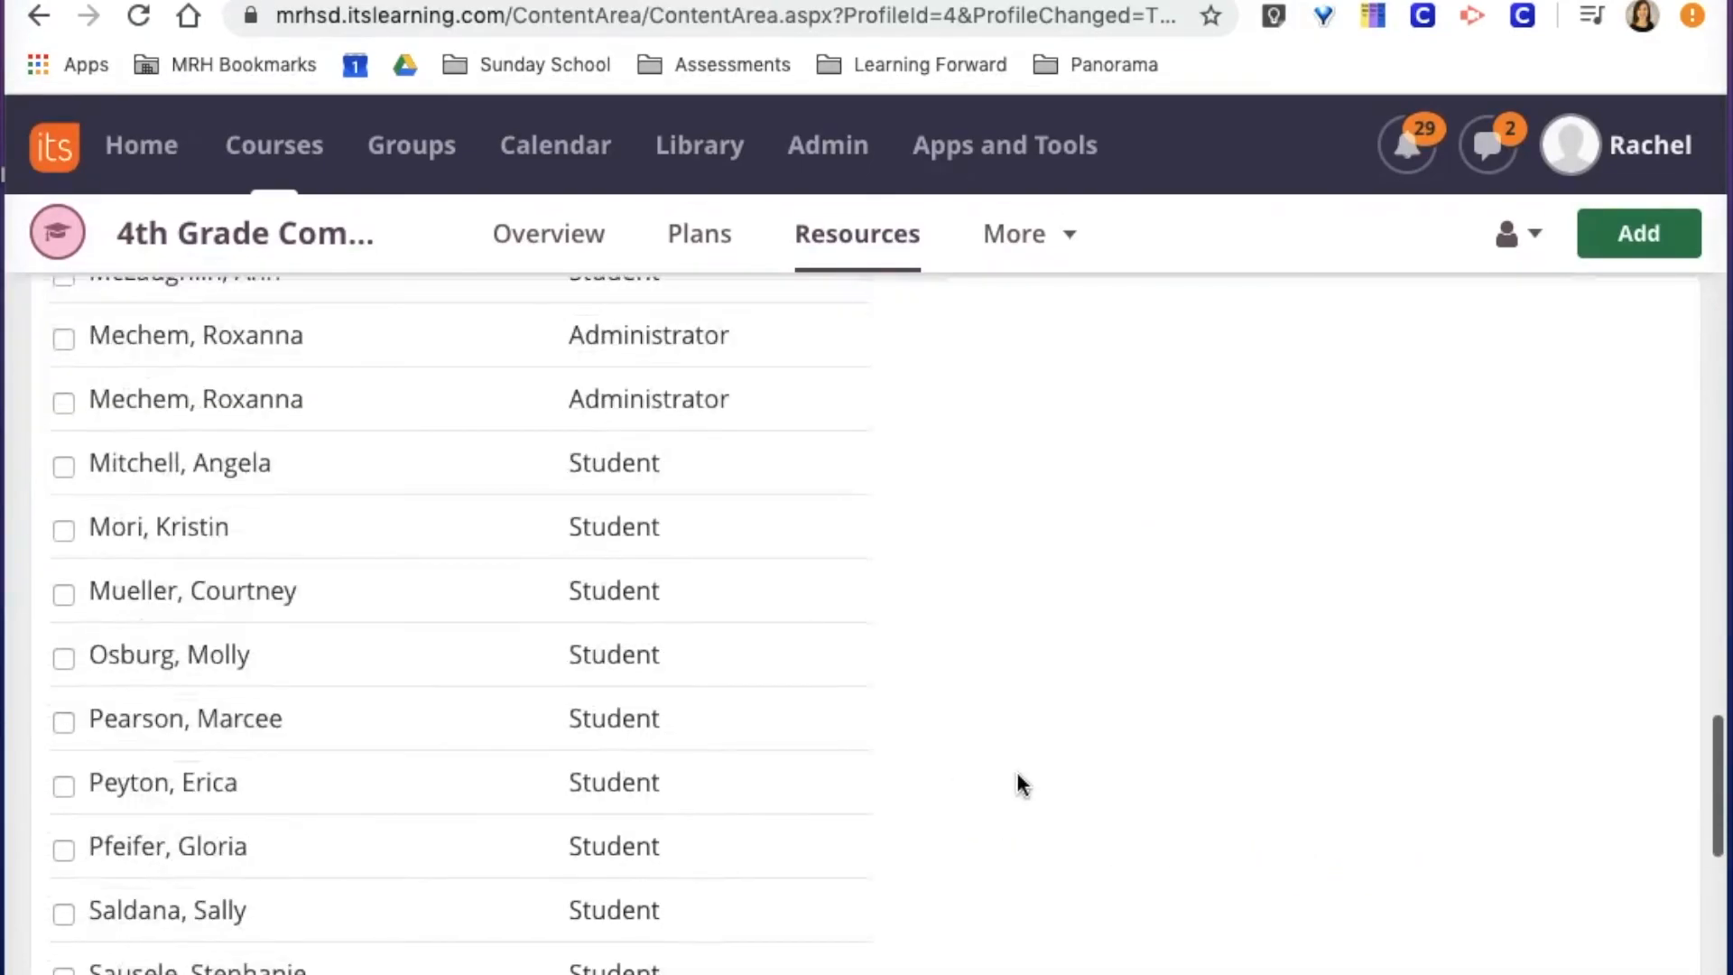
pyautogui.click(108, 964)
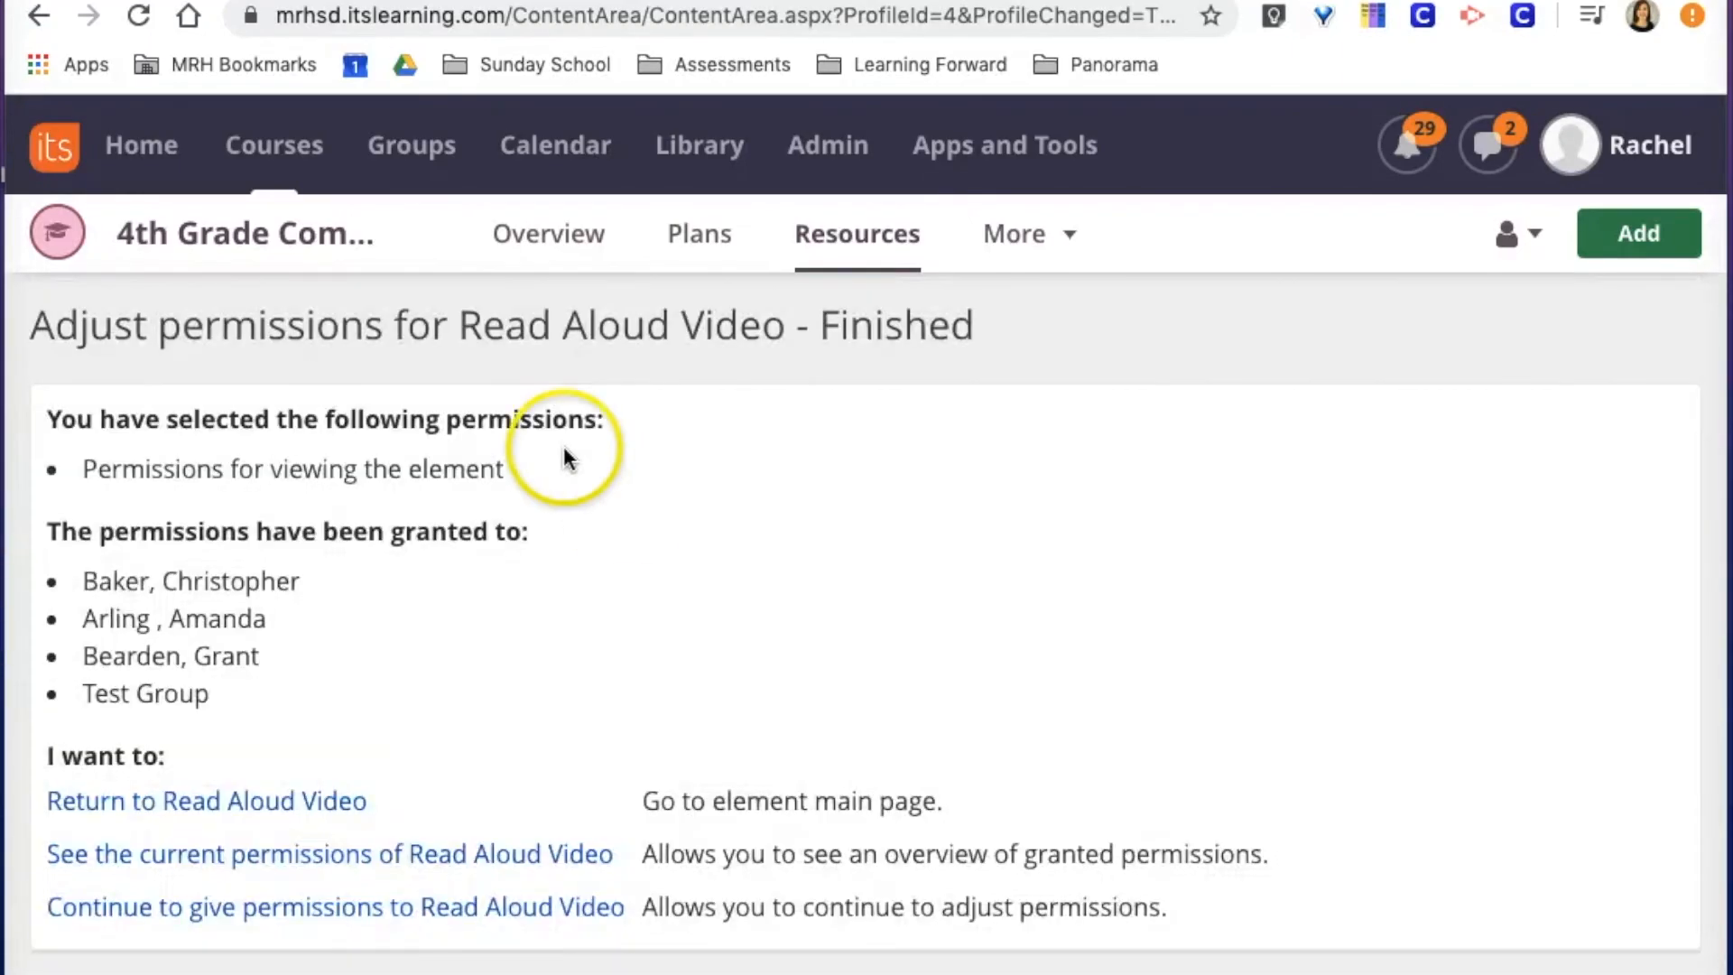
# - Return to the course plans and review Test Plan #2 from its lesson description to its standards, resources and activities
pyautogui.click(709, 237)
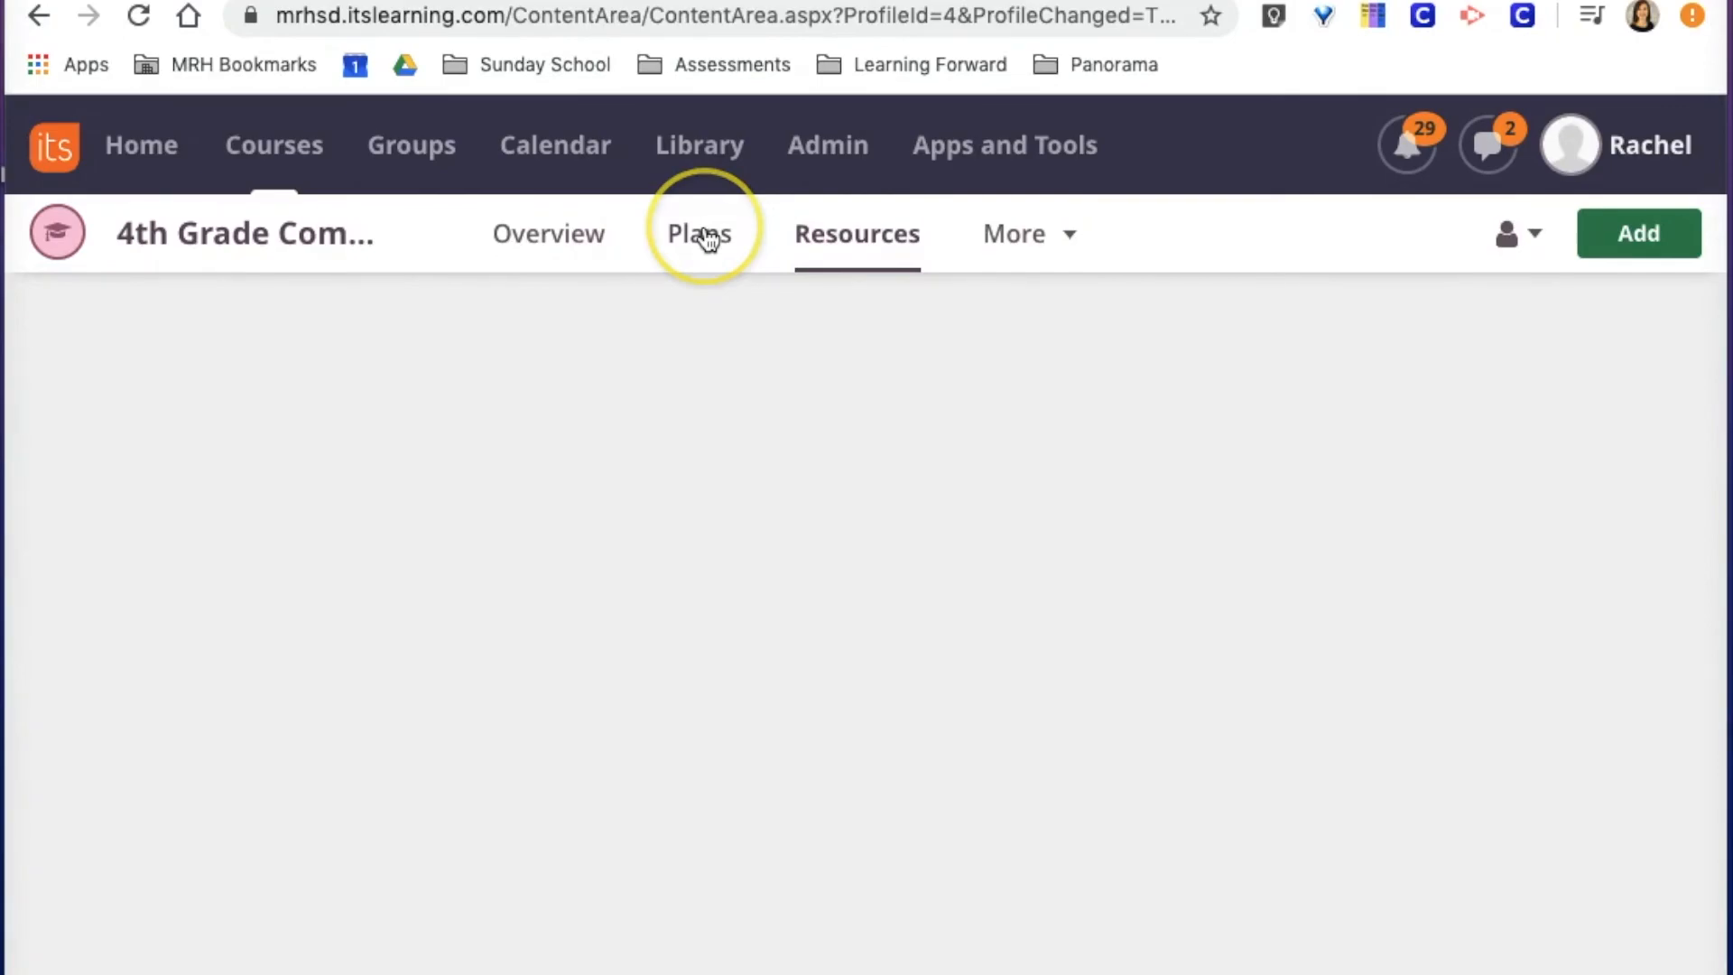
pyautogui.scroll(-10, 710, 605)
pyautogui.scroll(-15, 710, 610)
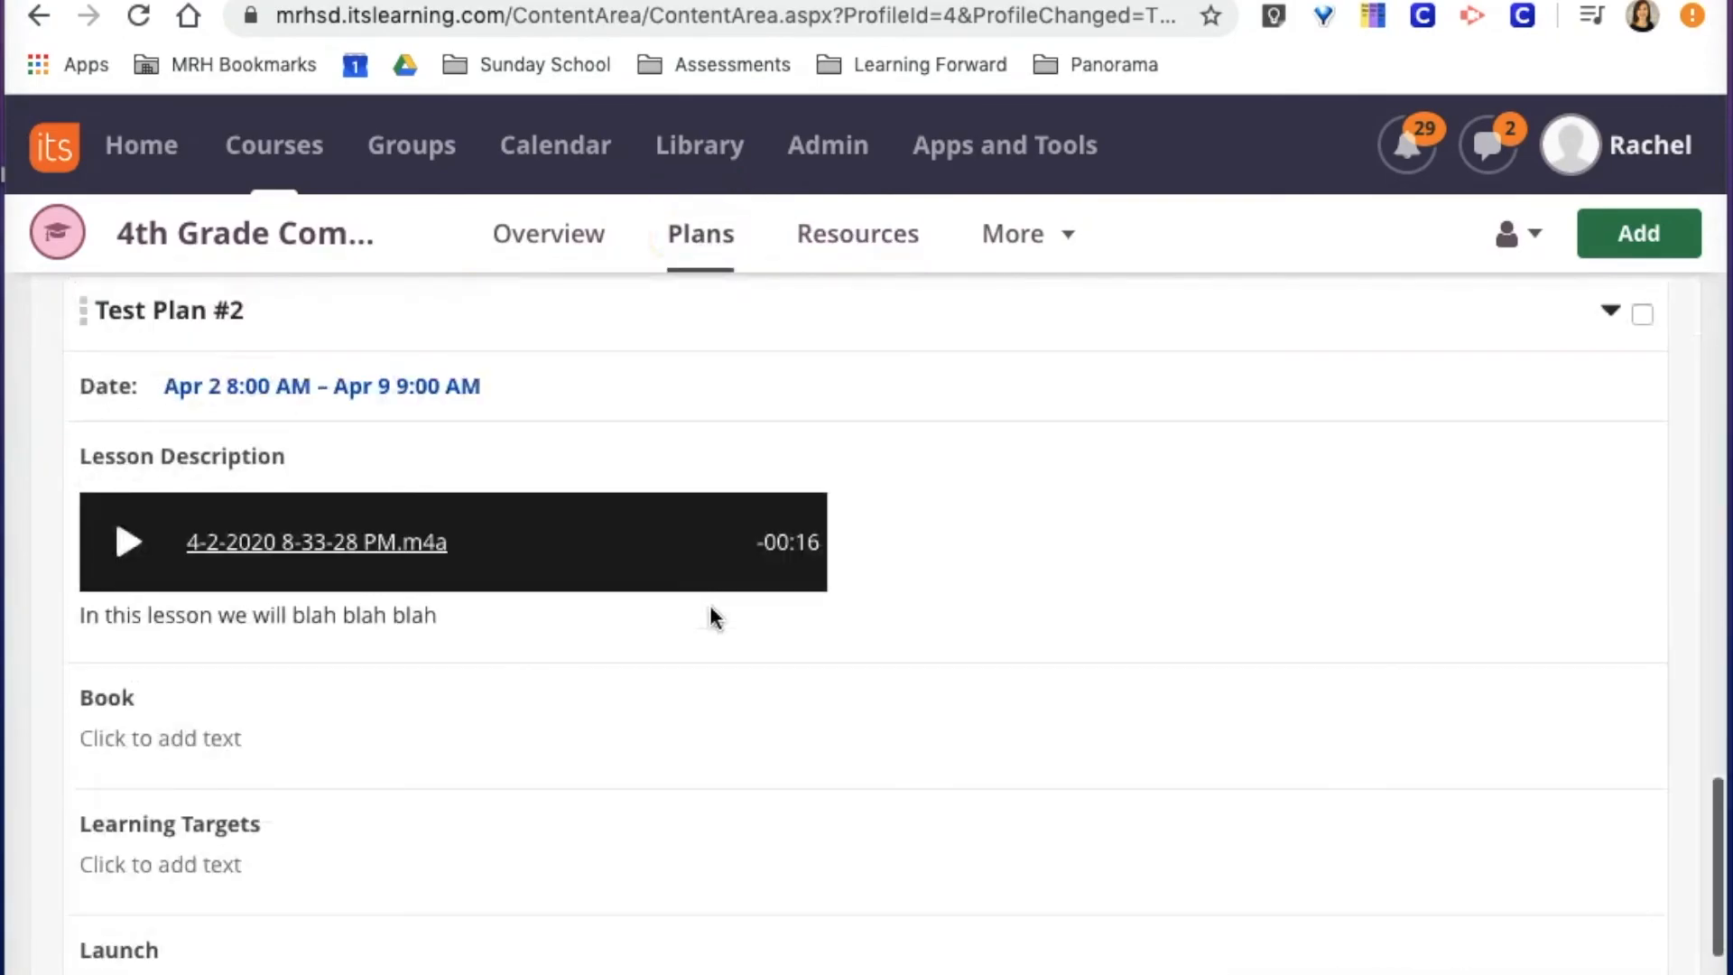
pyautogui.scroll(6, 711, 610)
pyautogui.scroll(-2, 710, 610)
pyautogui.scroll(-3, 710, 610)
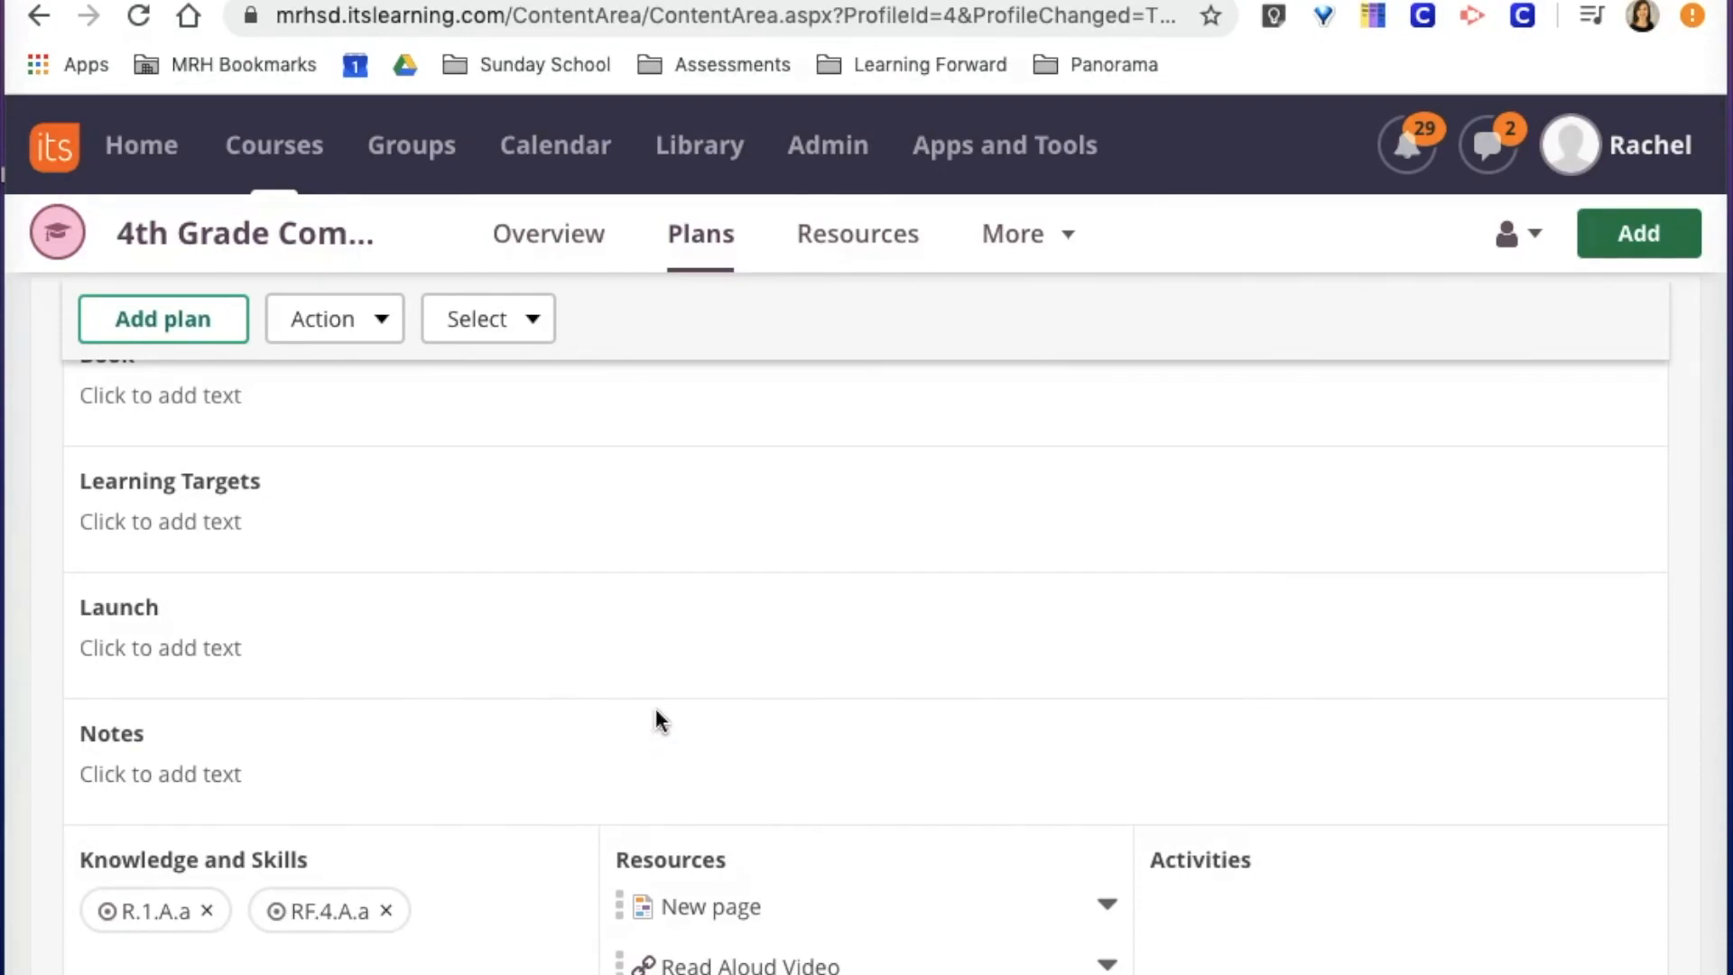
pyautogui.scroll(-1, 659, 721)
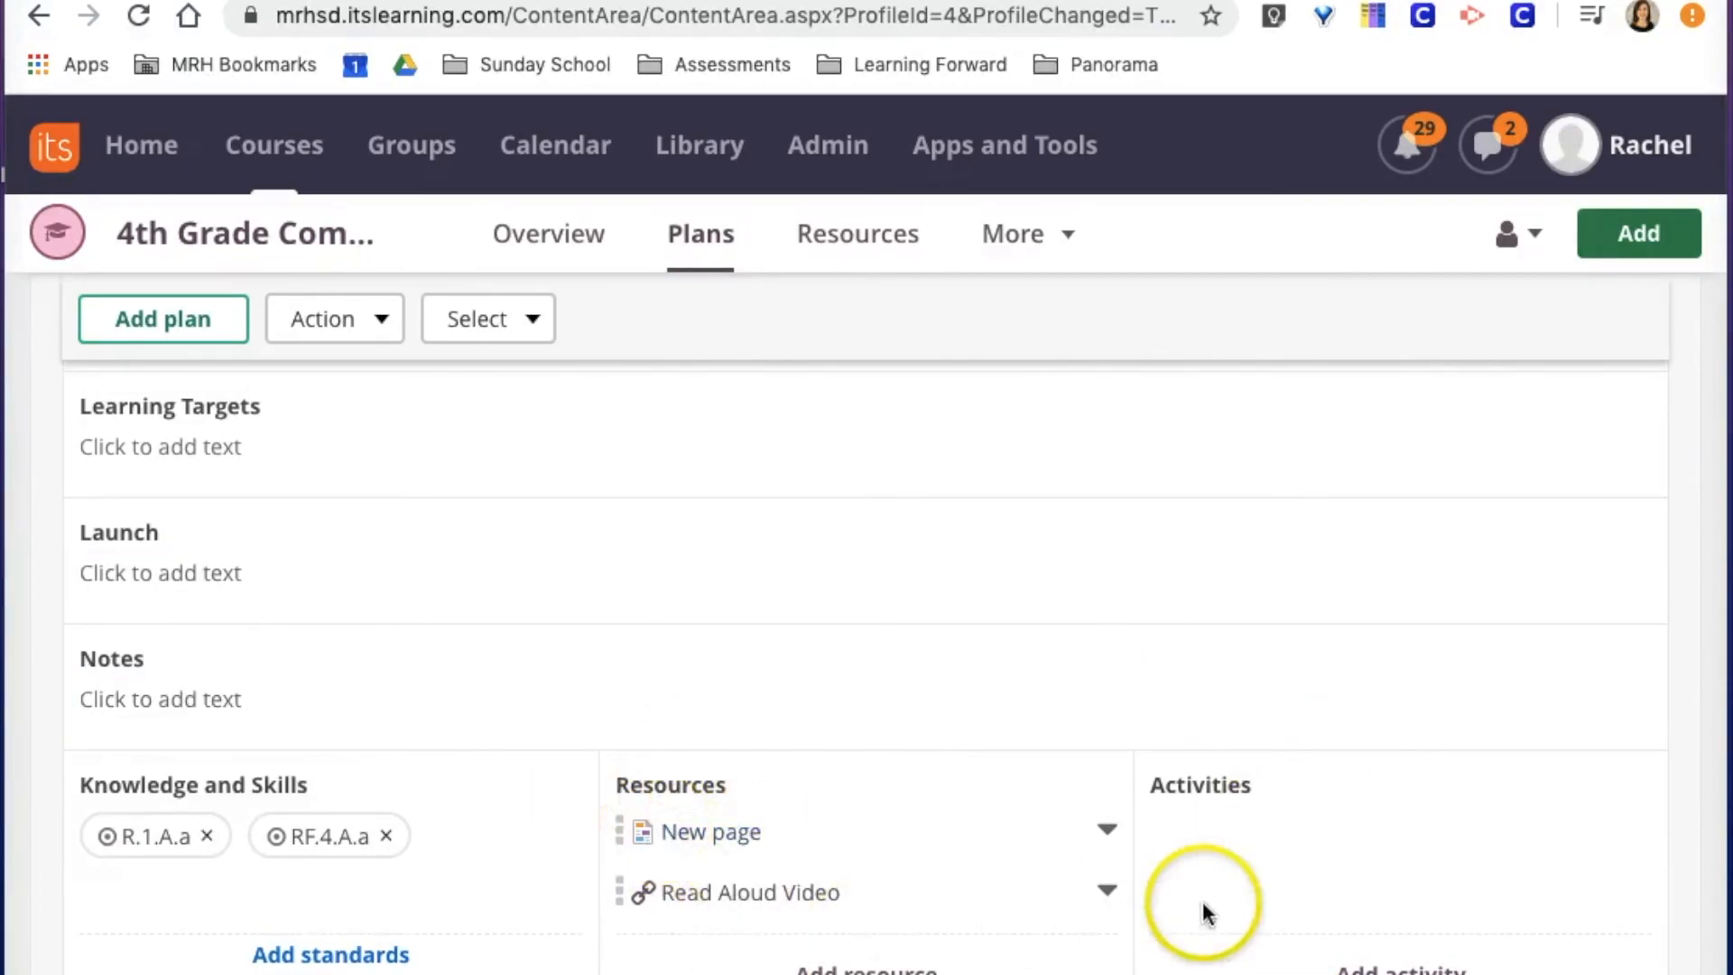
pyautogui.scroll(1, 471, 816)
pyautogui.scroll(2, 473, 825)
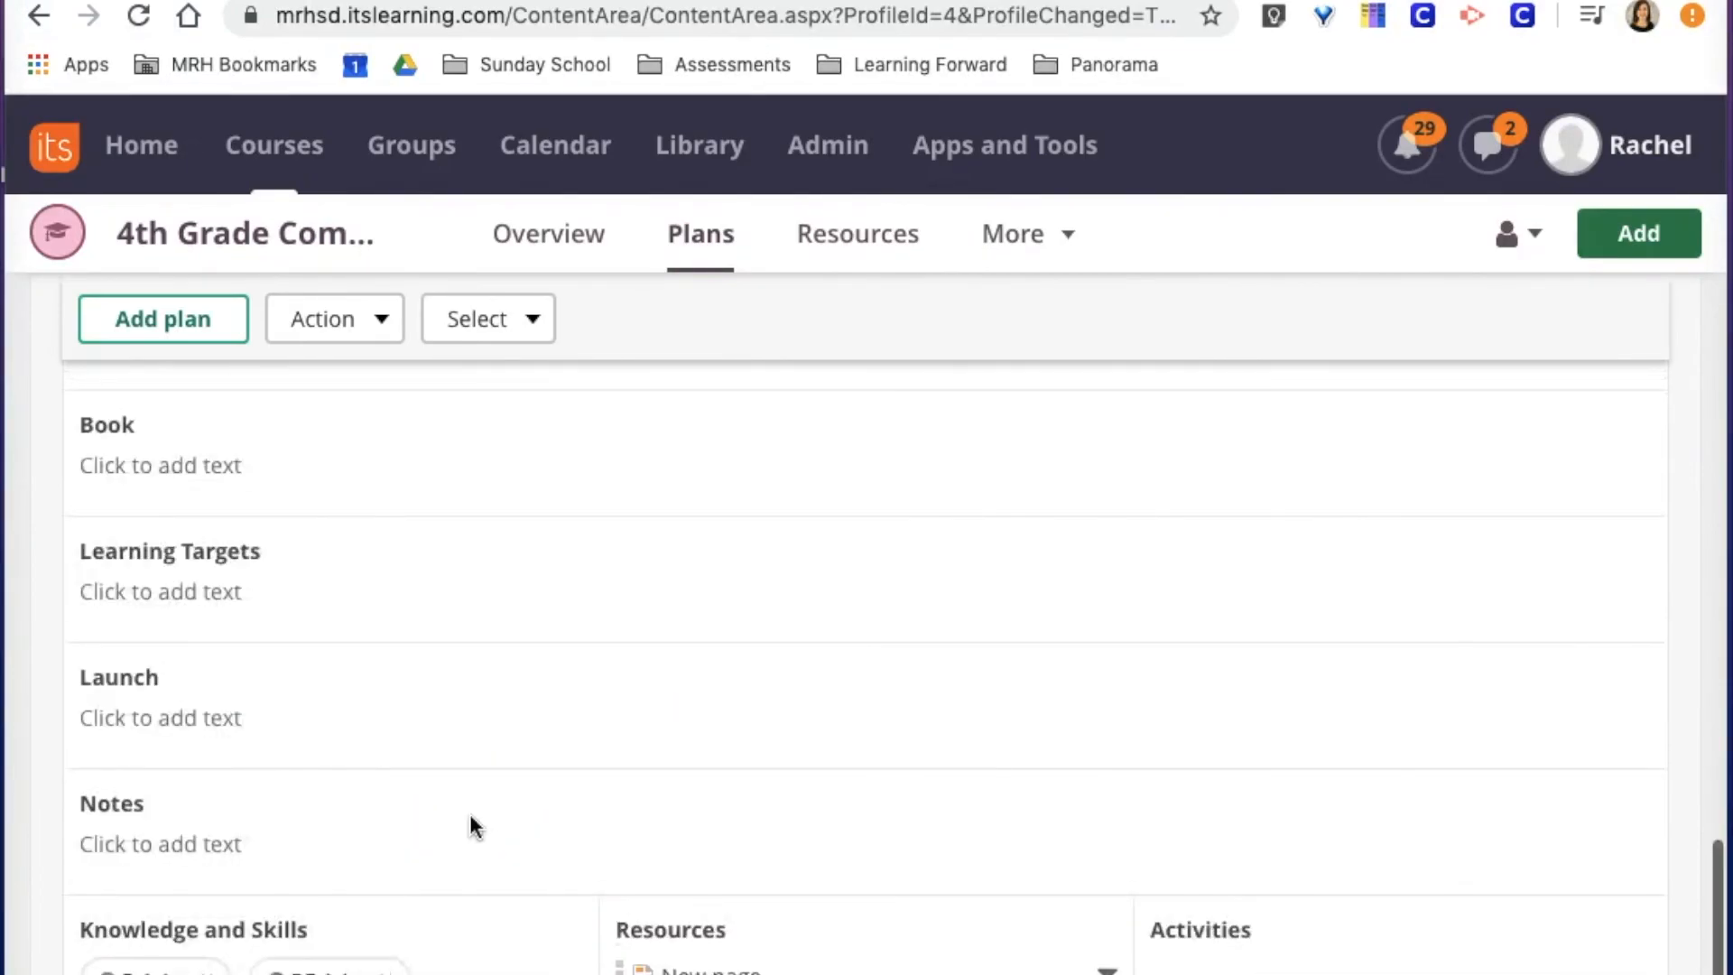
pyautogui.scroll(5, 473, 825)
pyautogui.scroll(1, 470, 817)
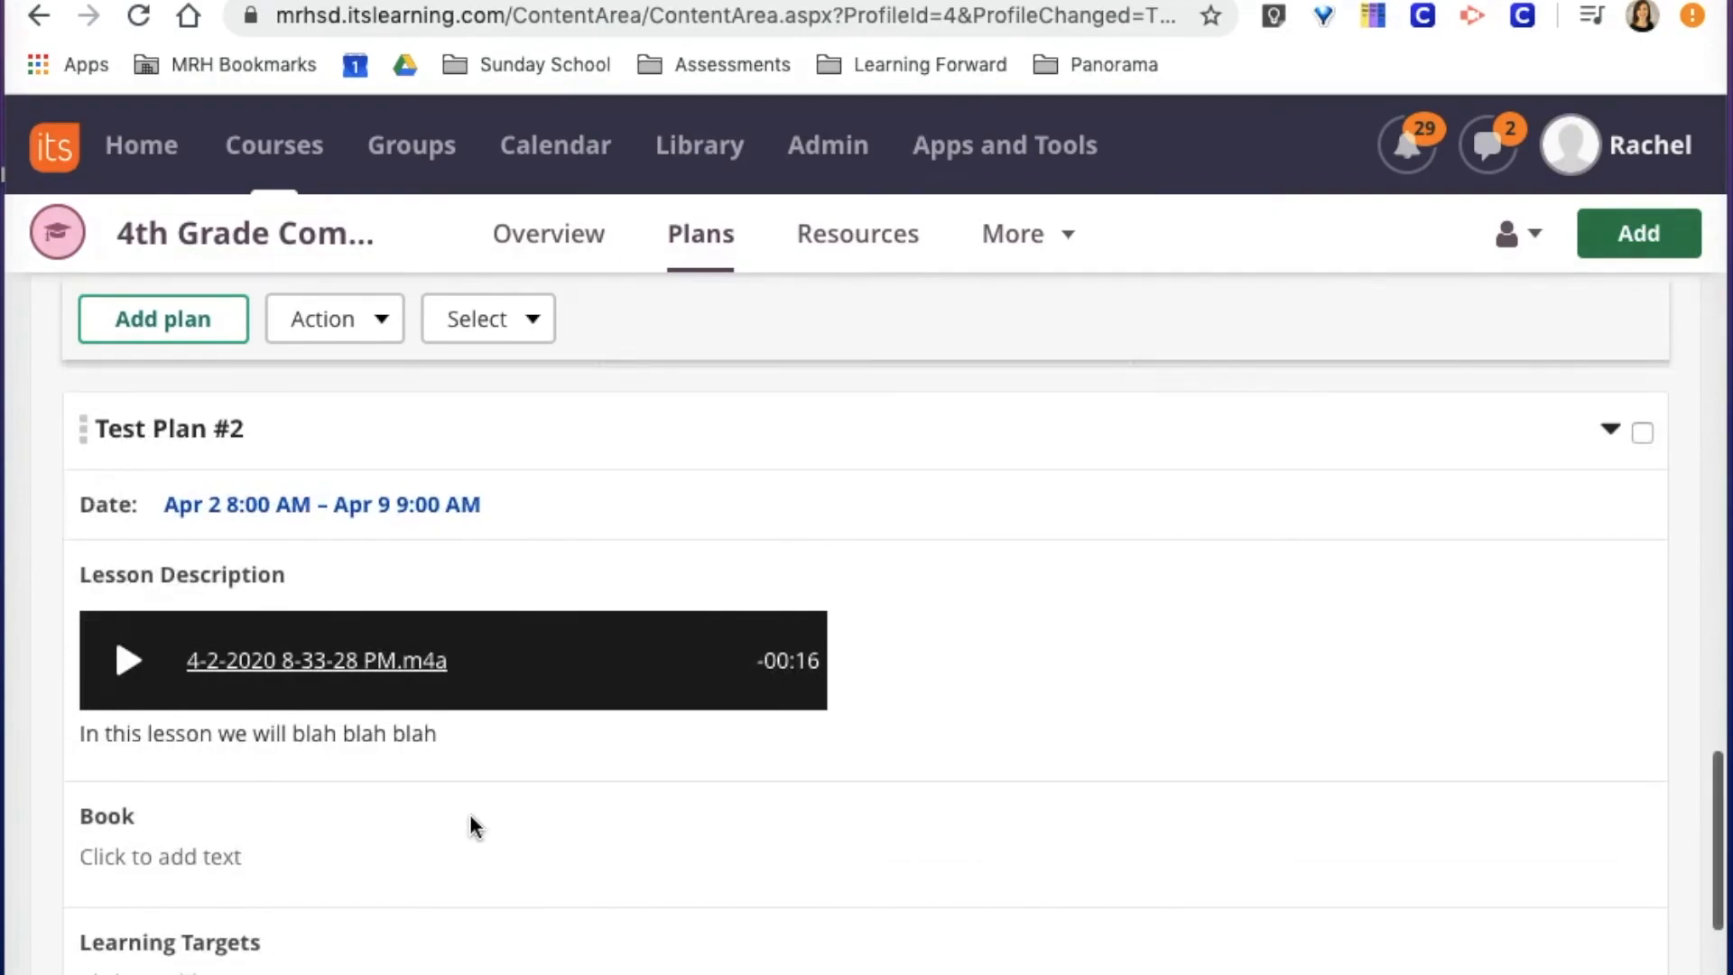